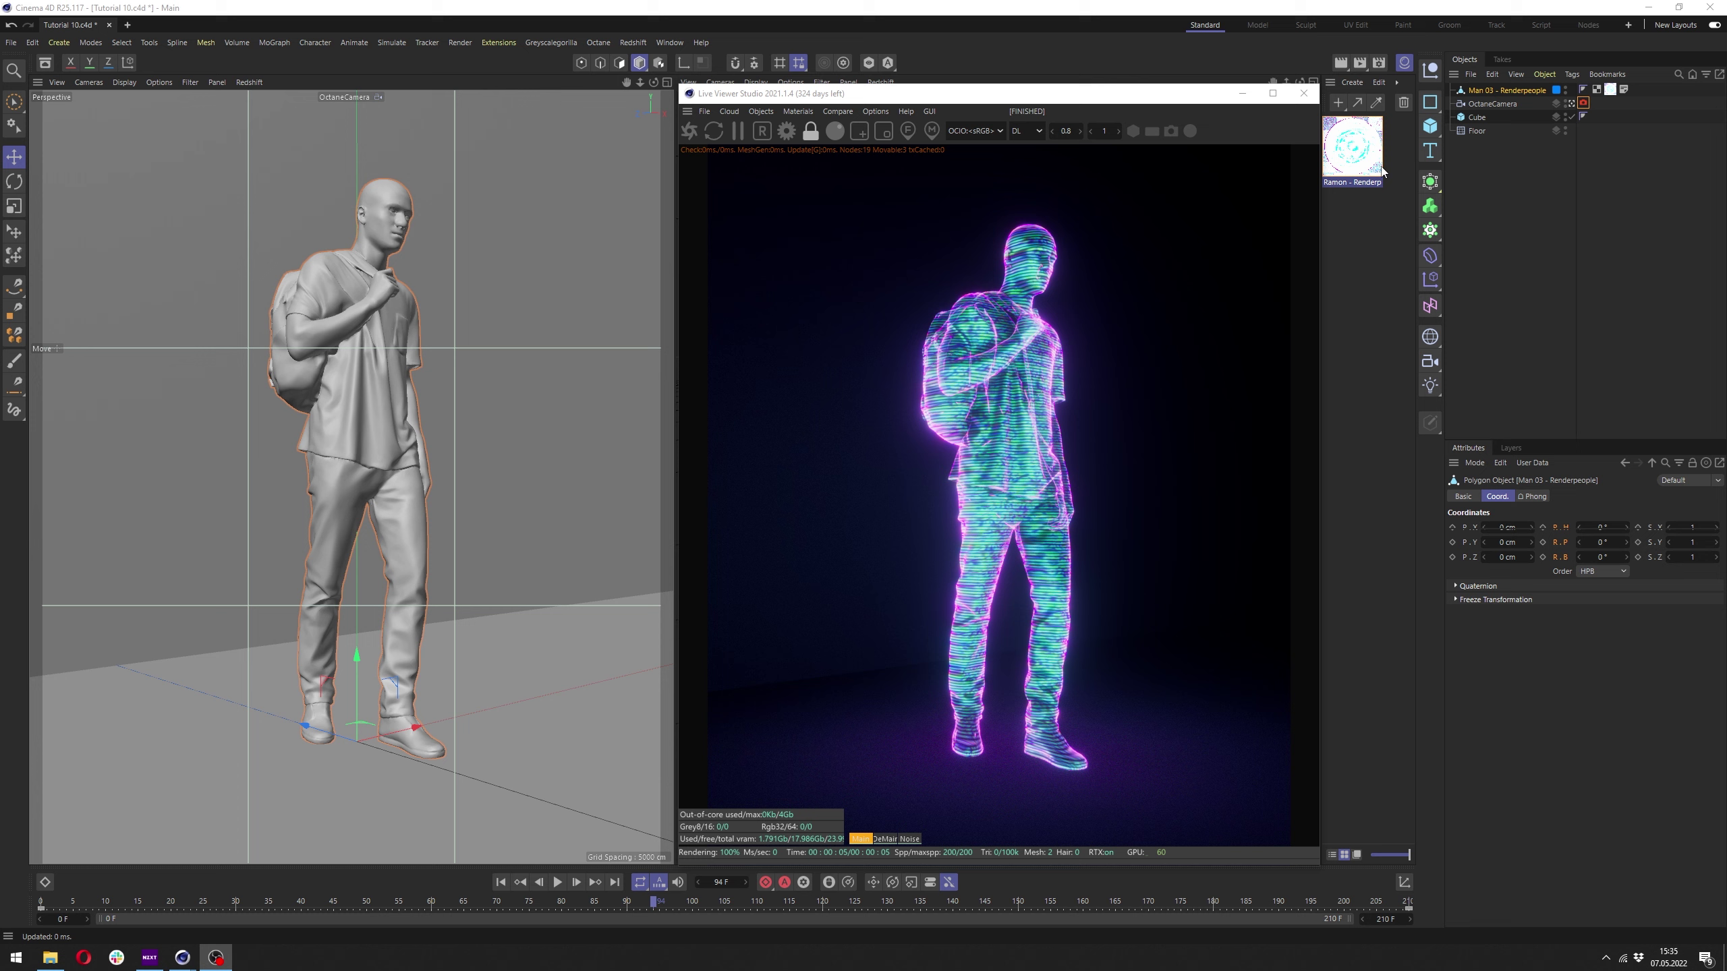
Select Floor, Cube and Man 03 in turn, then bring up Octane Settings from the Live Viewer.
left_click(1473, 131)
left_click(1474, 118)
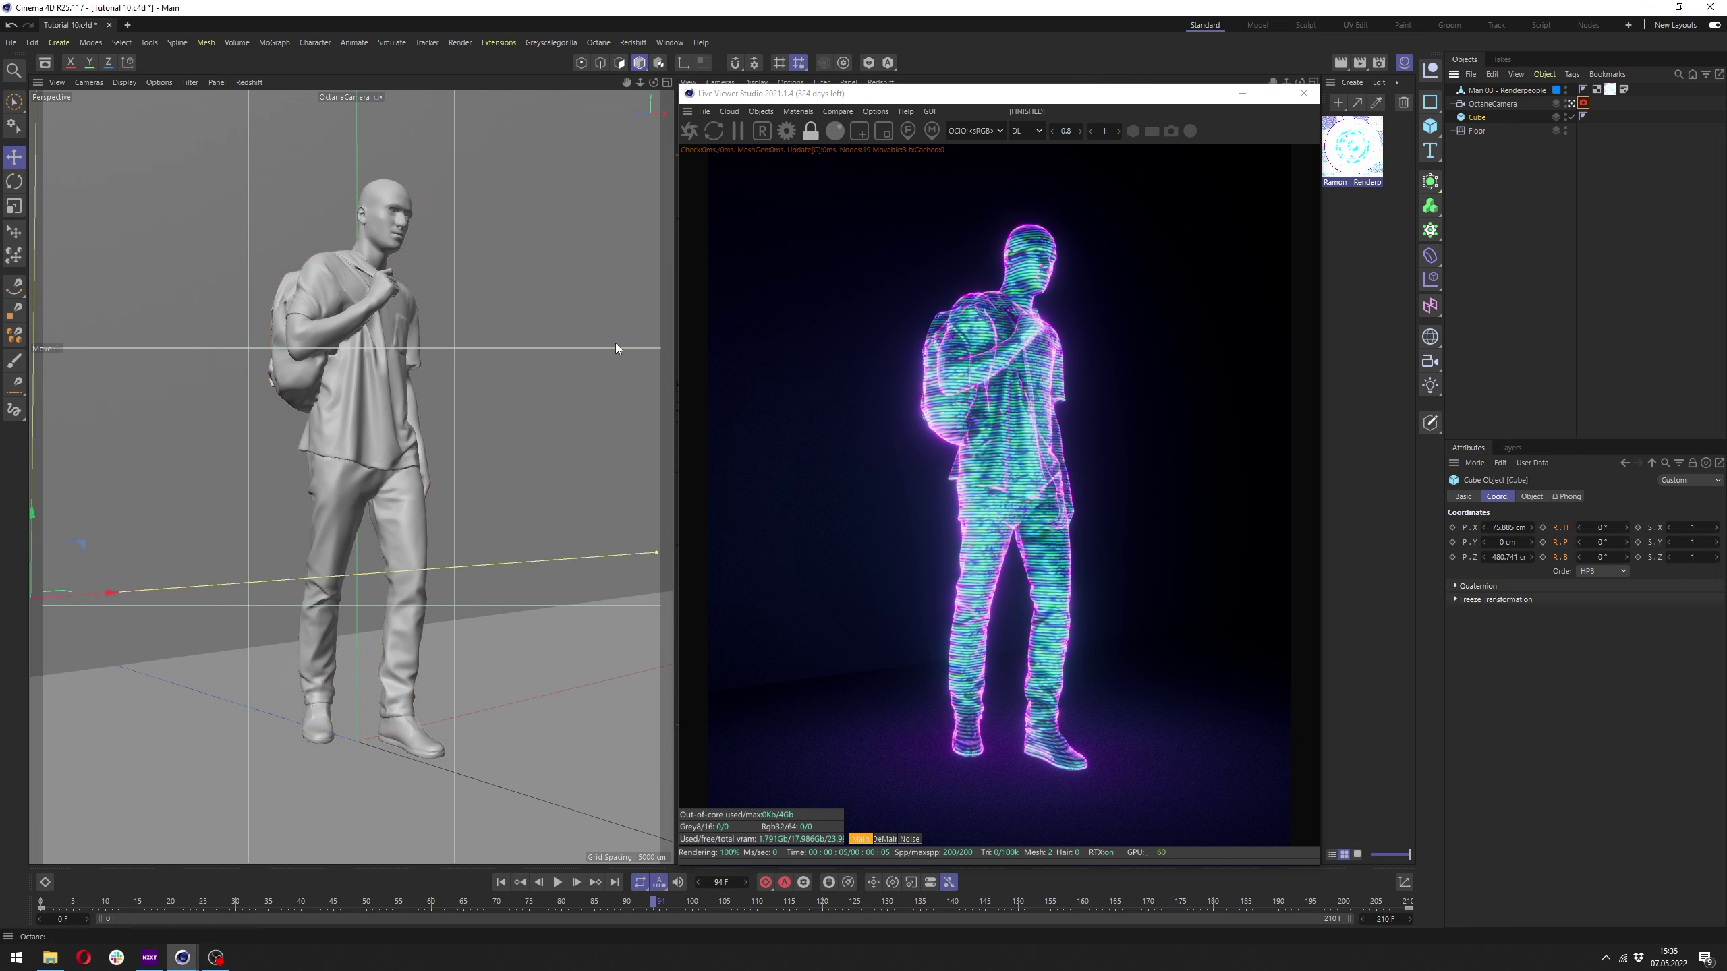
left_click(1500, 90)
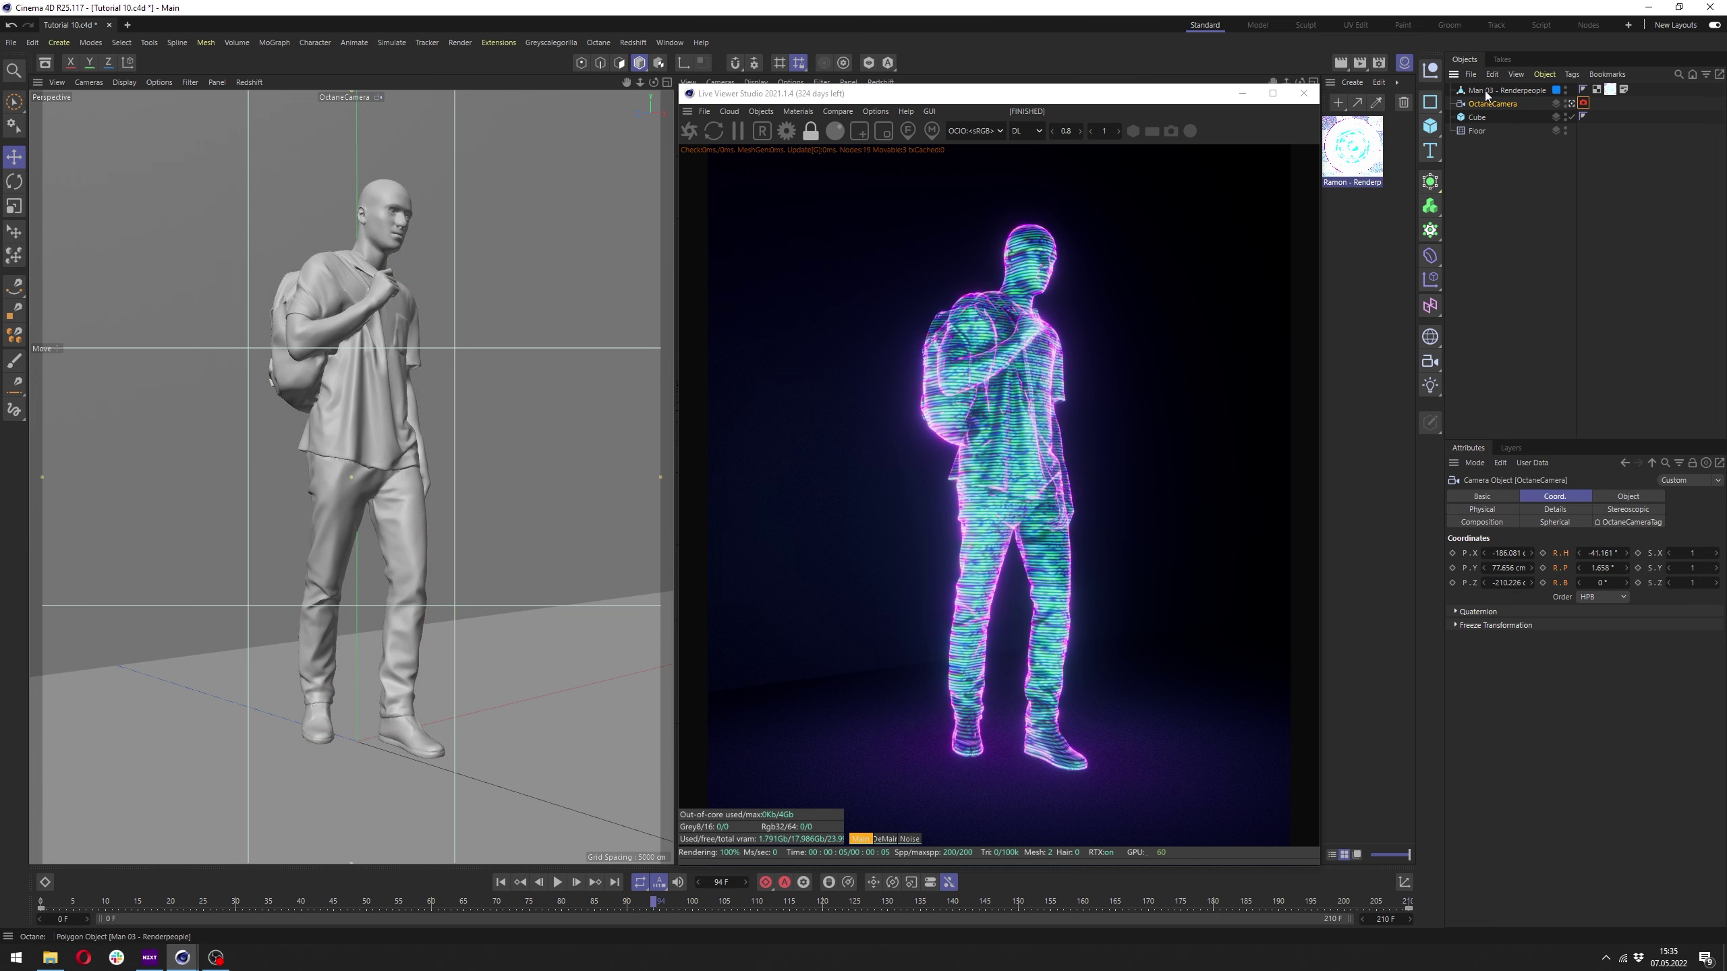
left_click(788, 131)
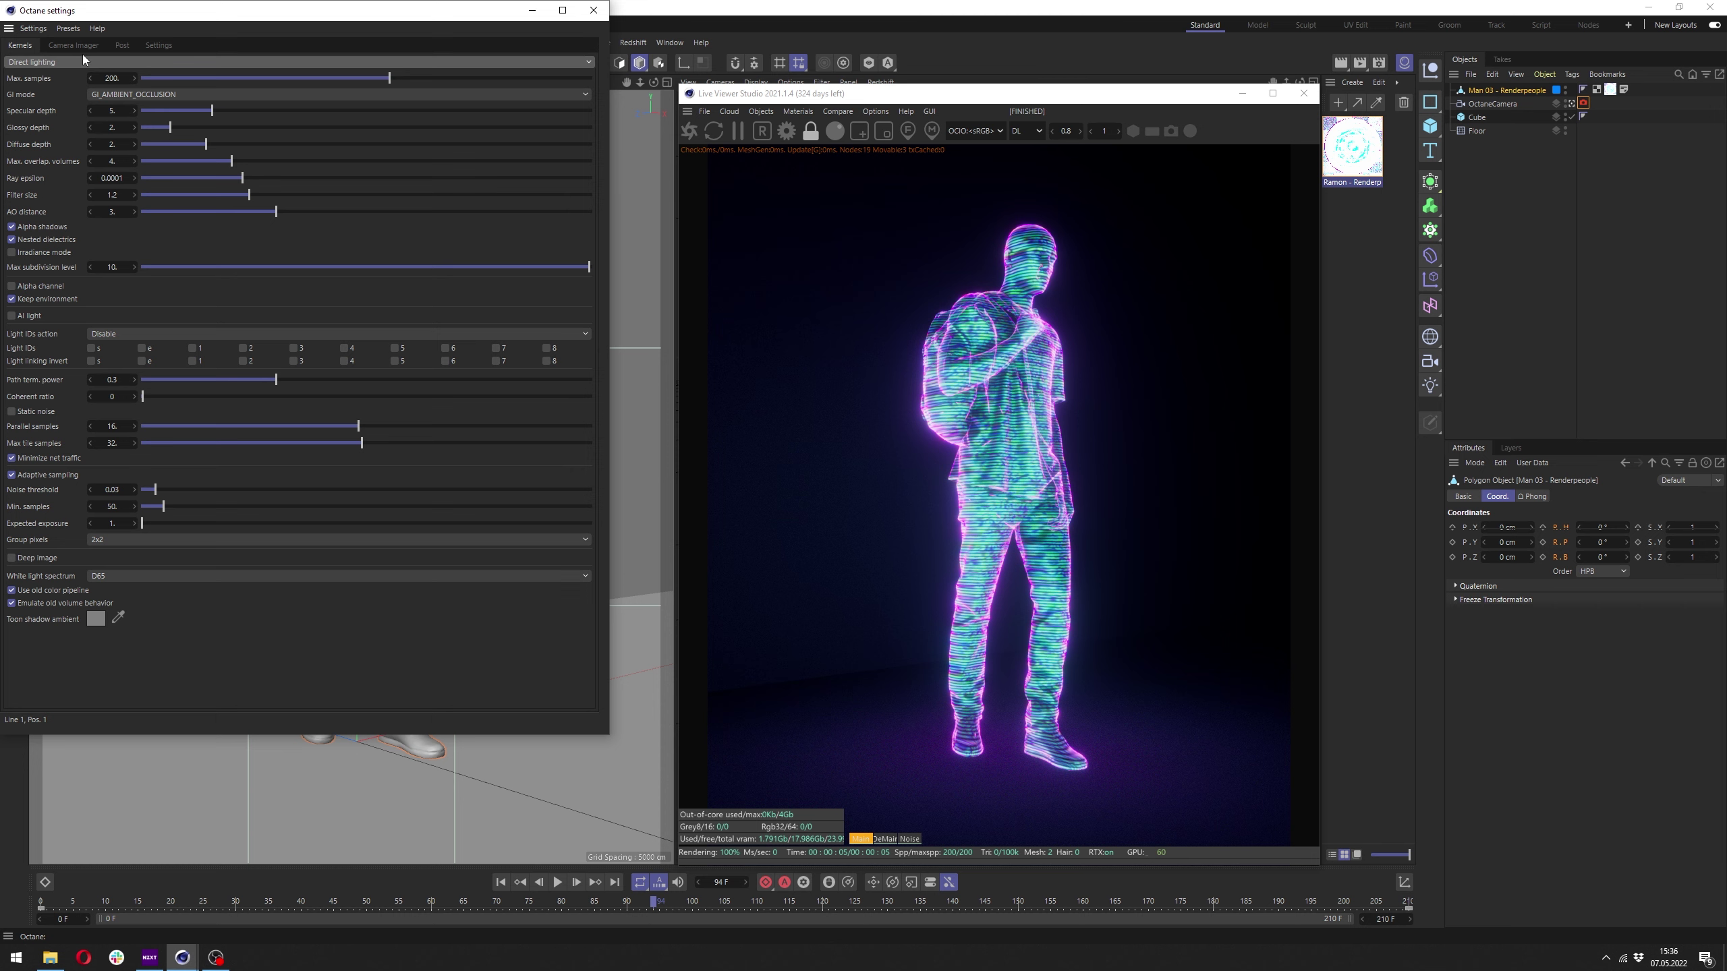
Check the Post tab's Bloom power and glare Cutoff, keeping Cutoff at 0.3, then close settings.
left_click(123, 45)
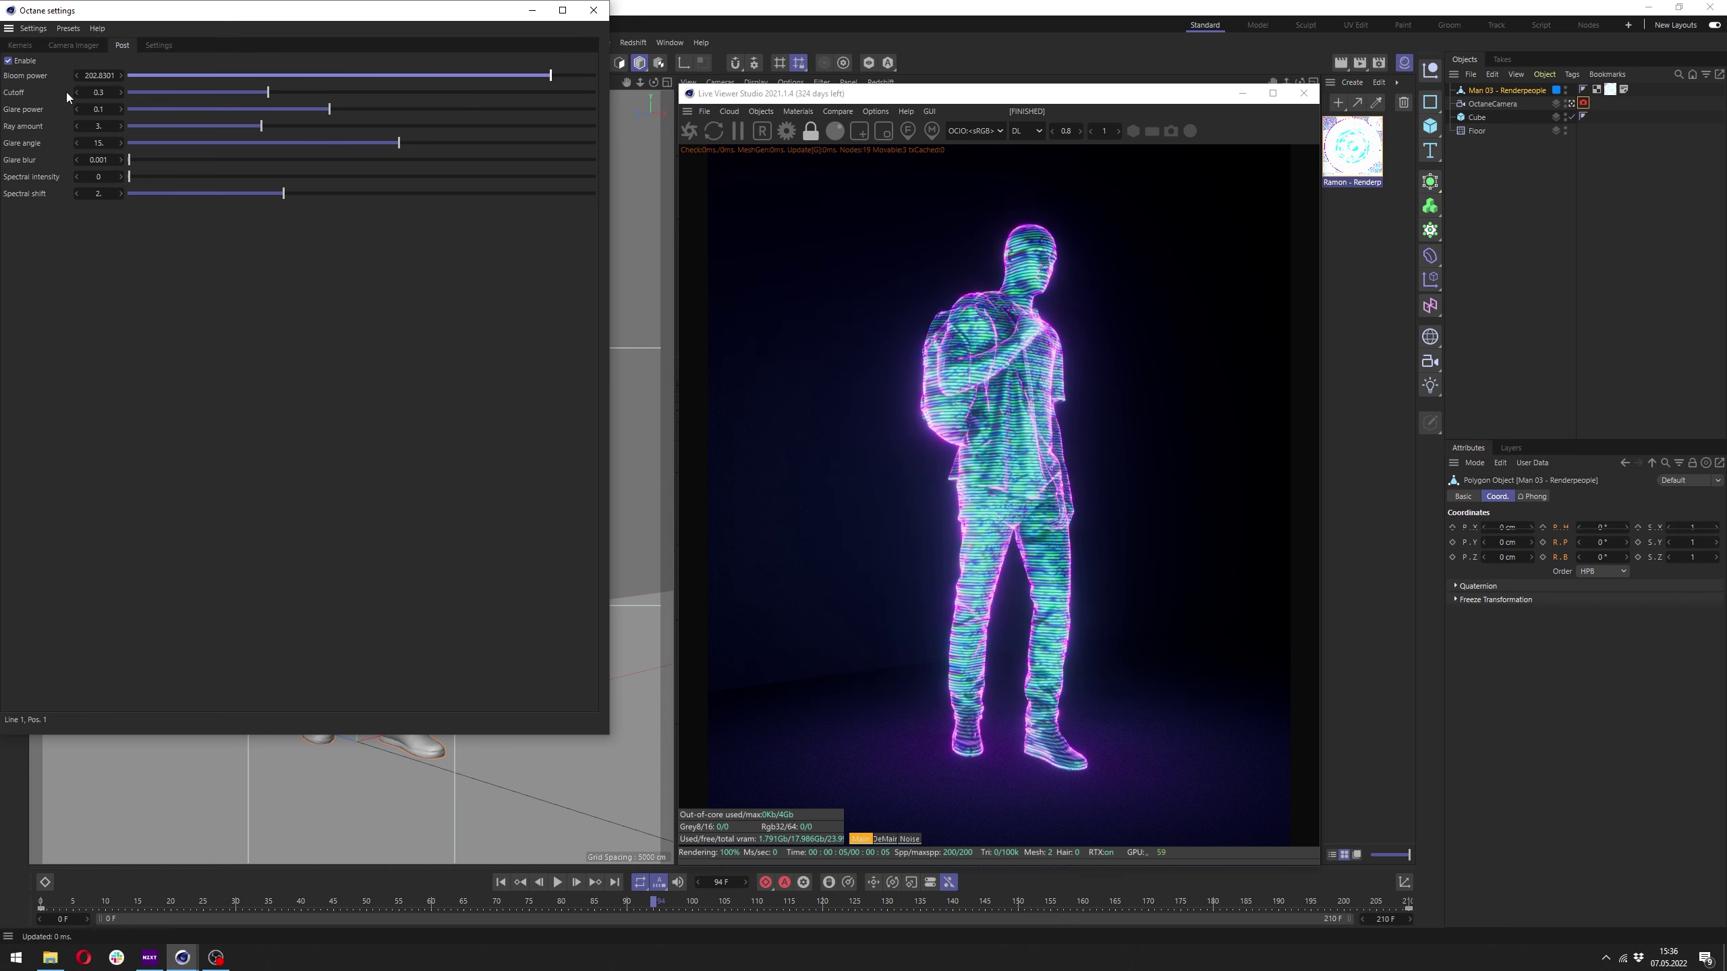
left_click(97, 75)
left_click_drag(268, 91, 275, 90)
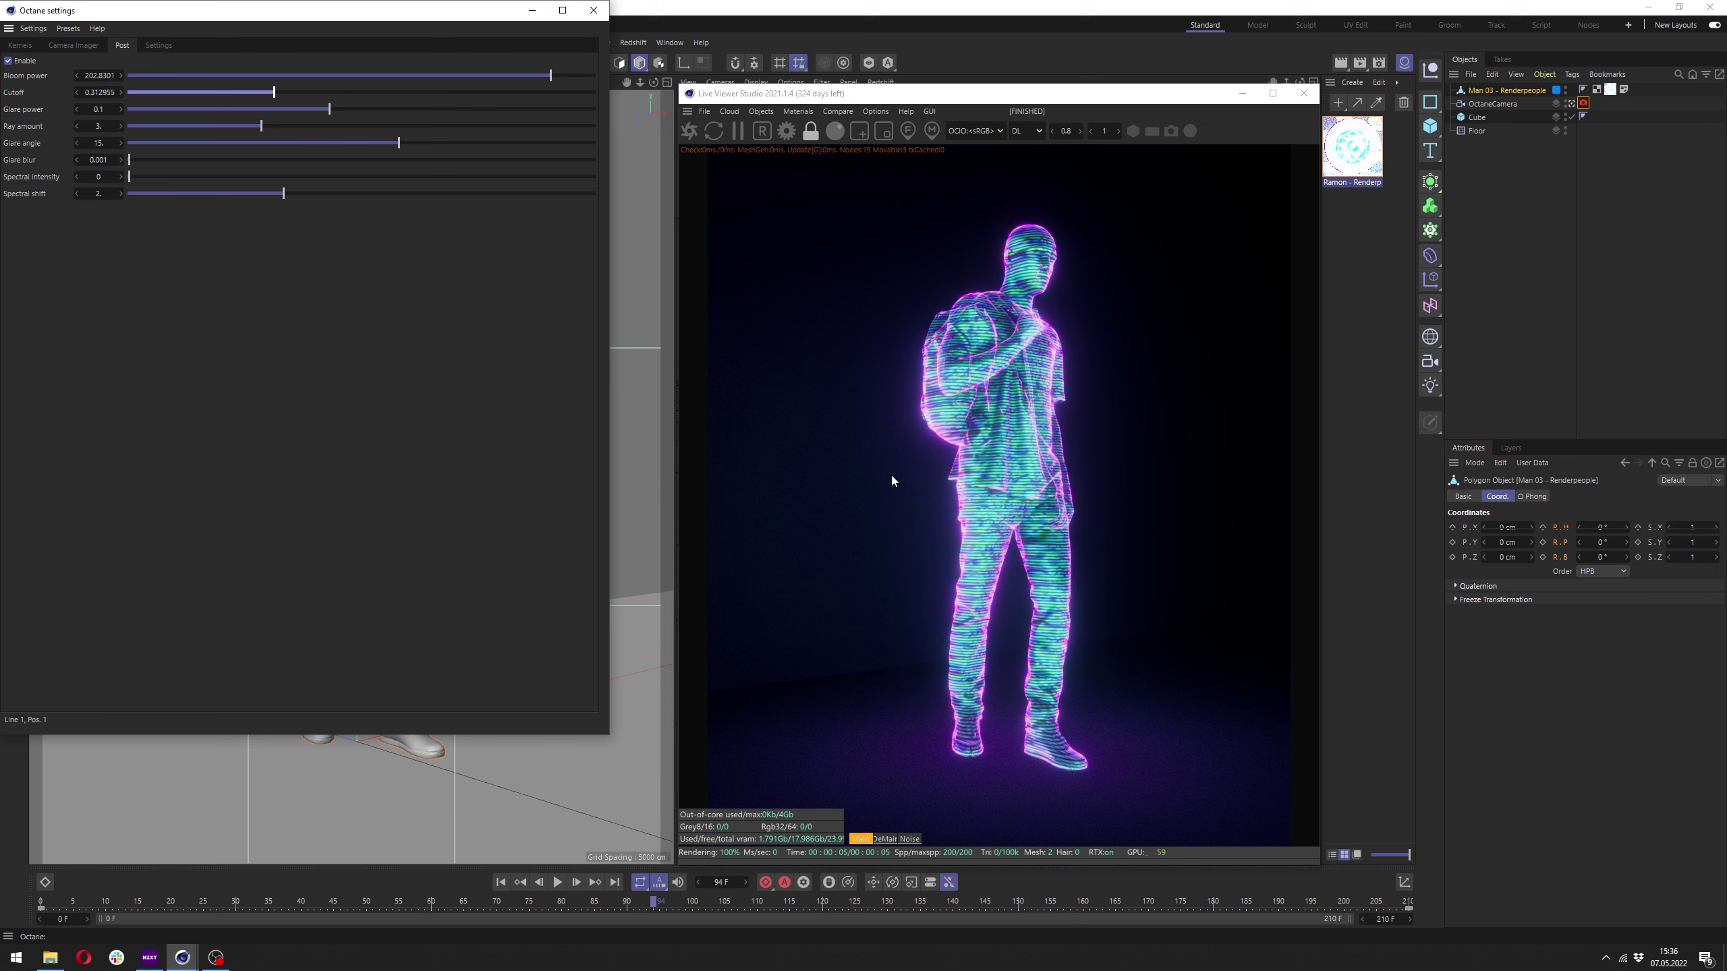
key("ctrl+z")
left_click(593, 10)
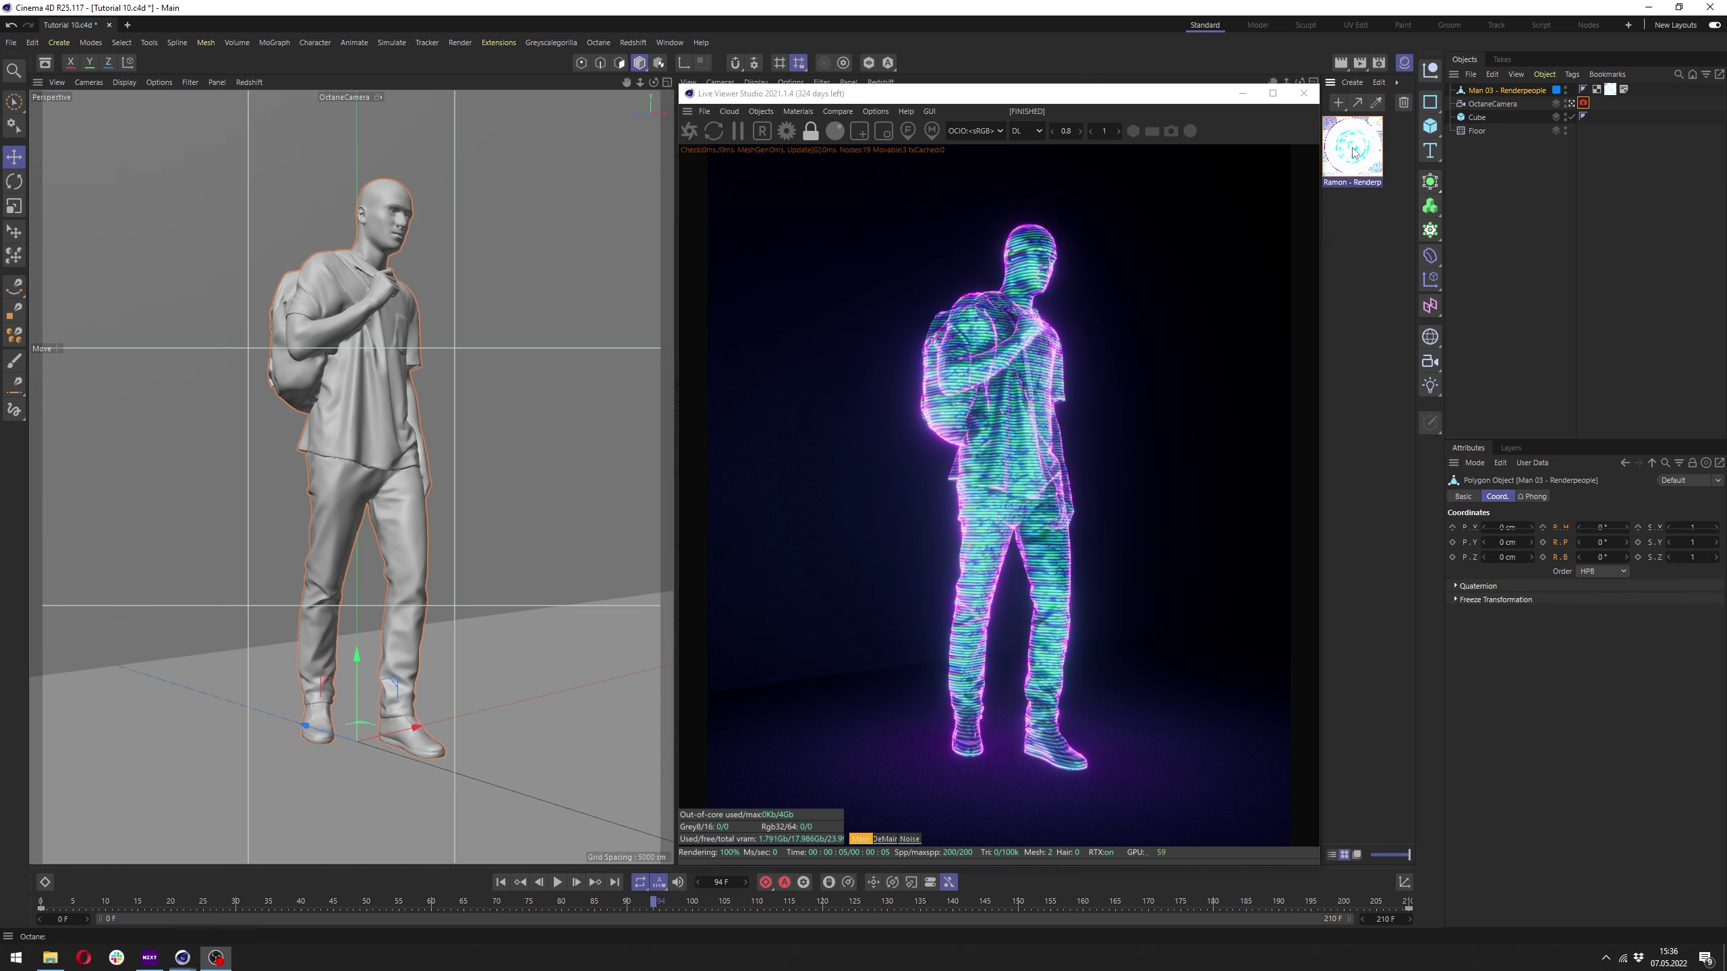
Remove the old hologram material and create a new default Octane Material.
key("ctrl+z")
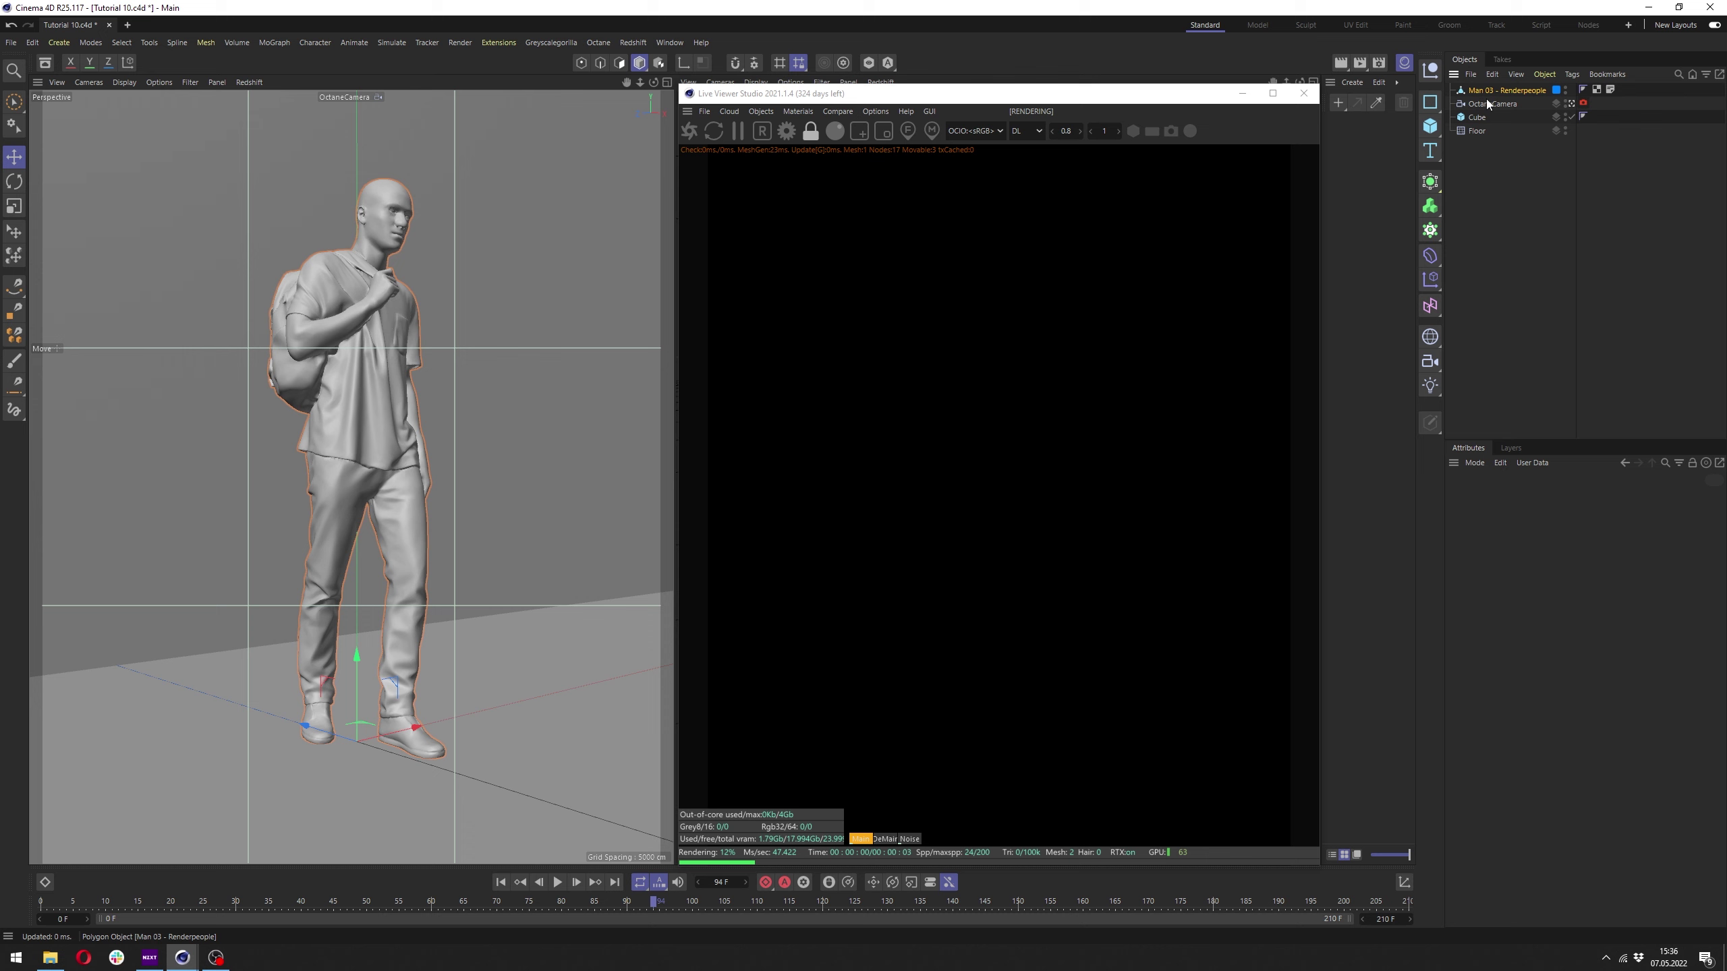
left_click(1354, 83)
mouse_move(1515, 135)
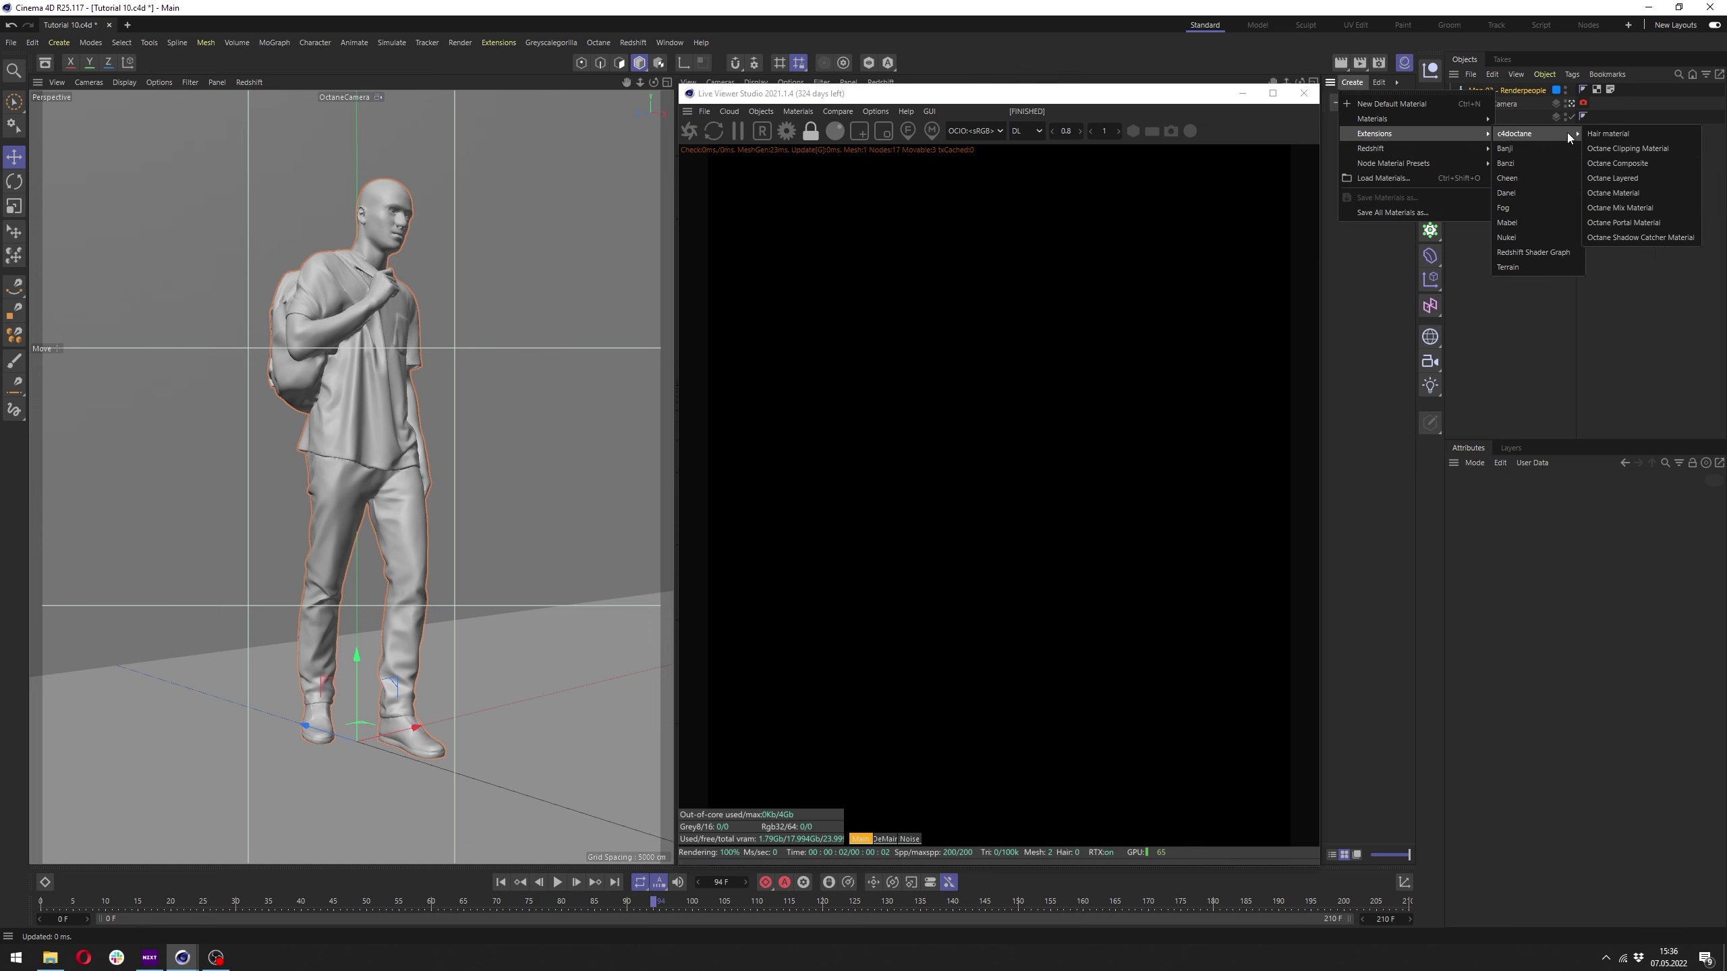
left_click(1631, 199)
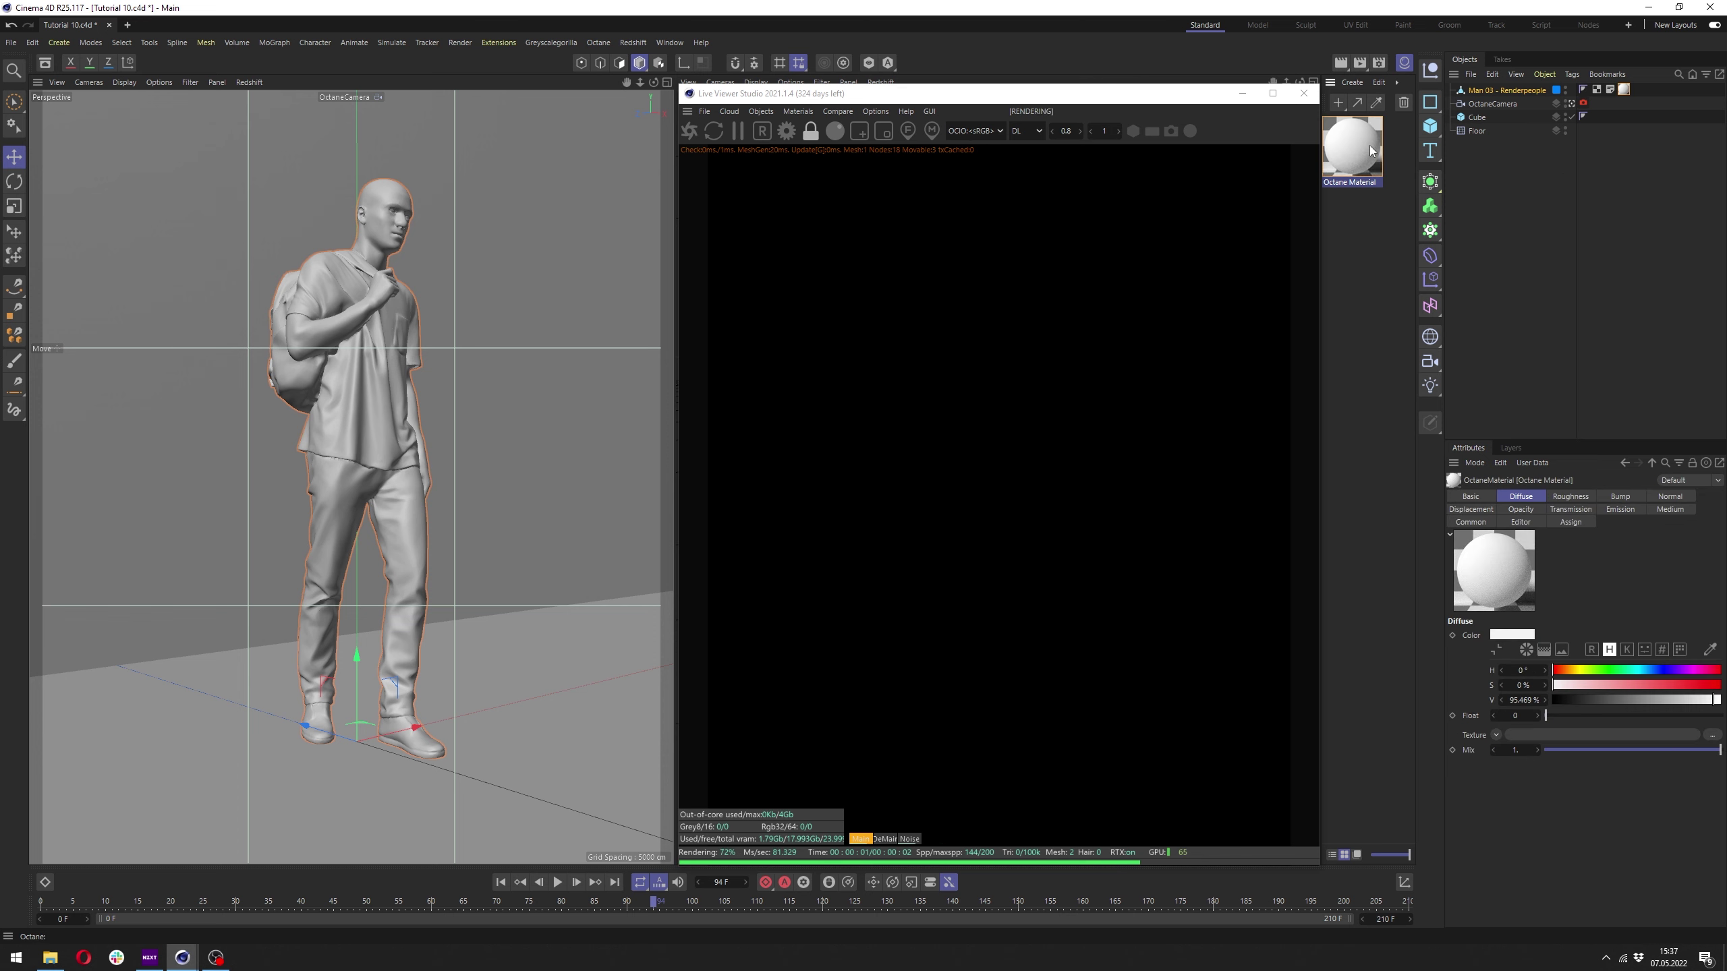
Load the new material into the Node Editor and set its type to Universal.
double_click(1354, 146)
left_click(1307, 320)
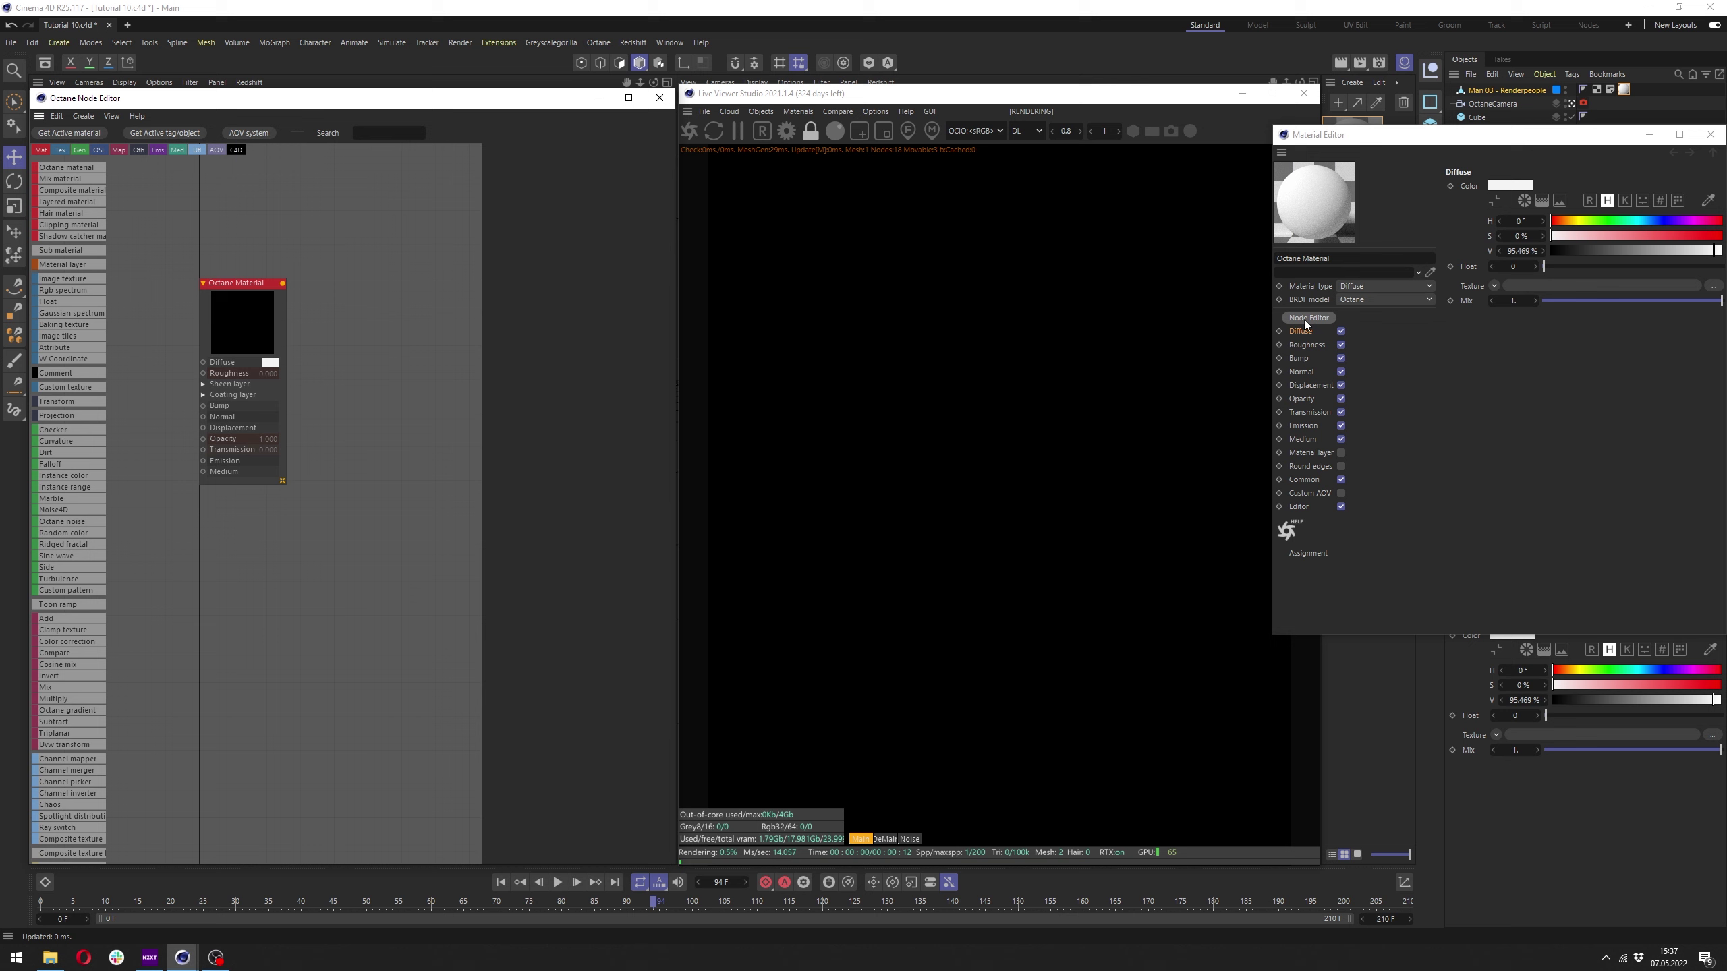
left_click(421, 429)
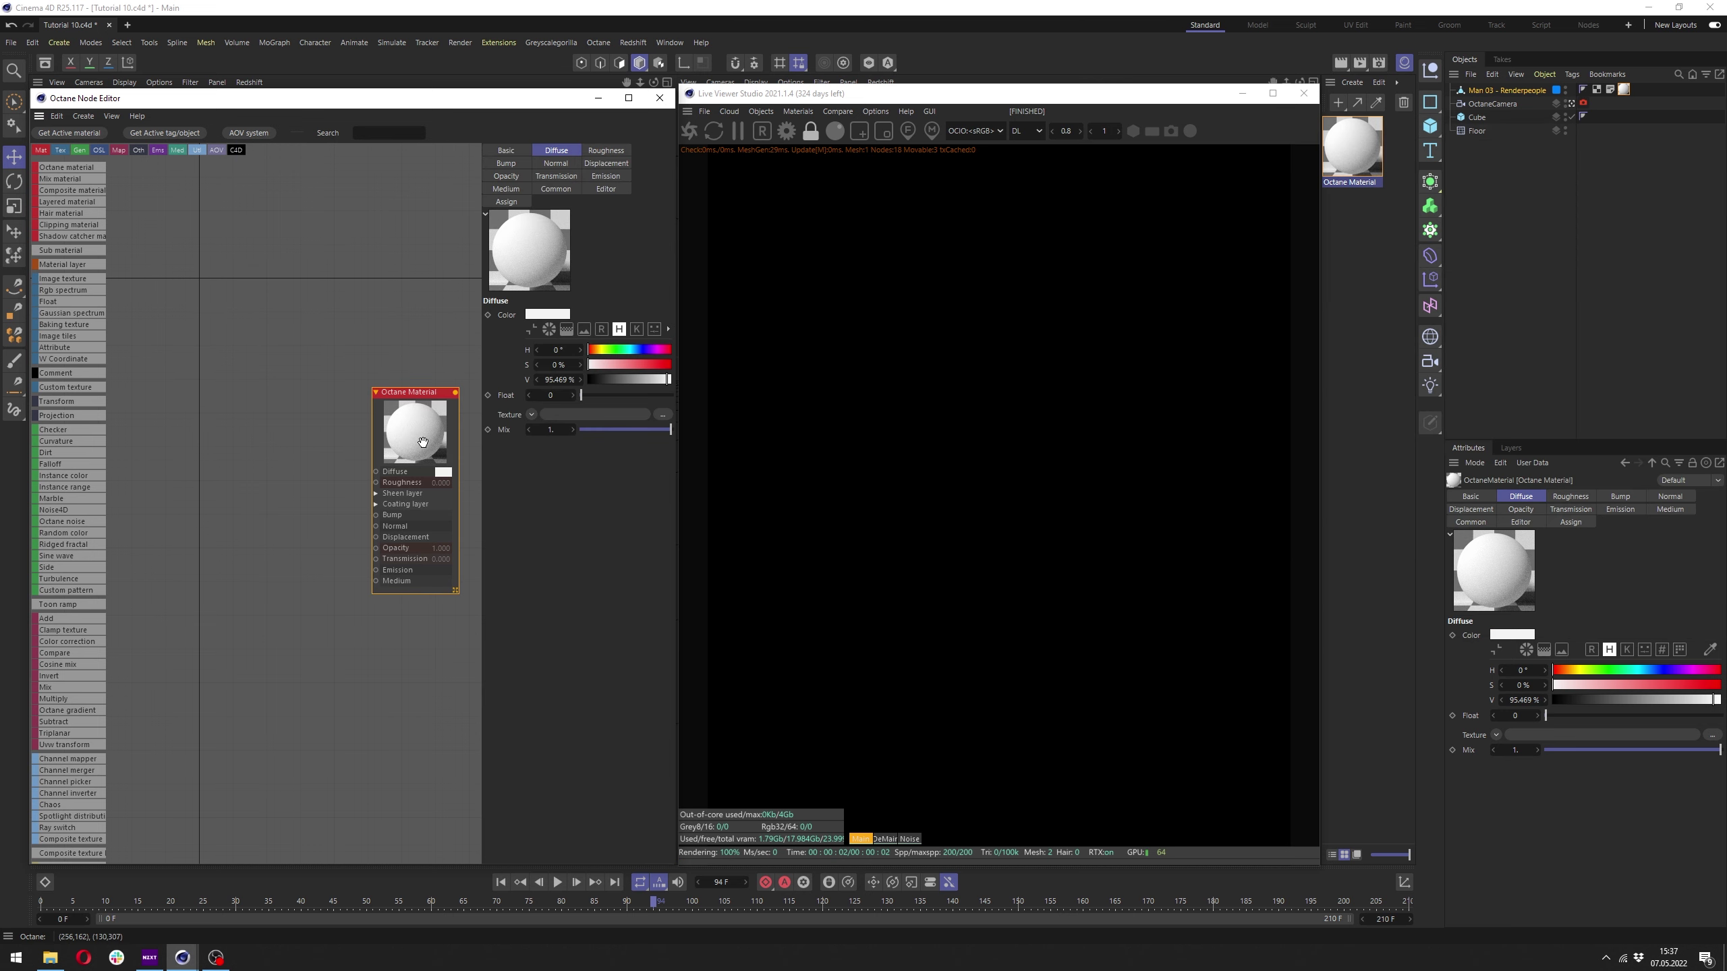
left_click_drag(421, 442, 424, 421)
left_click(507, 152)
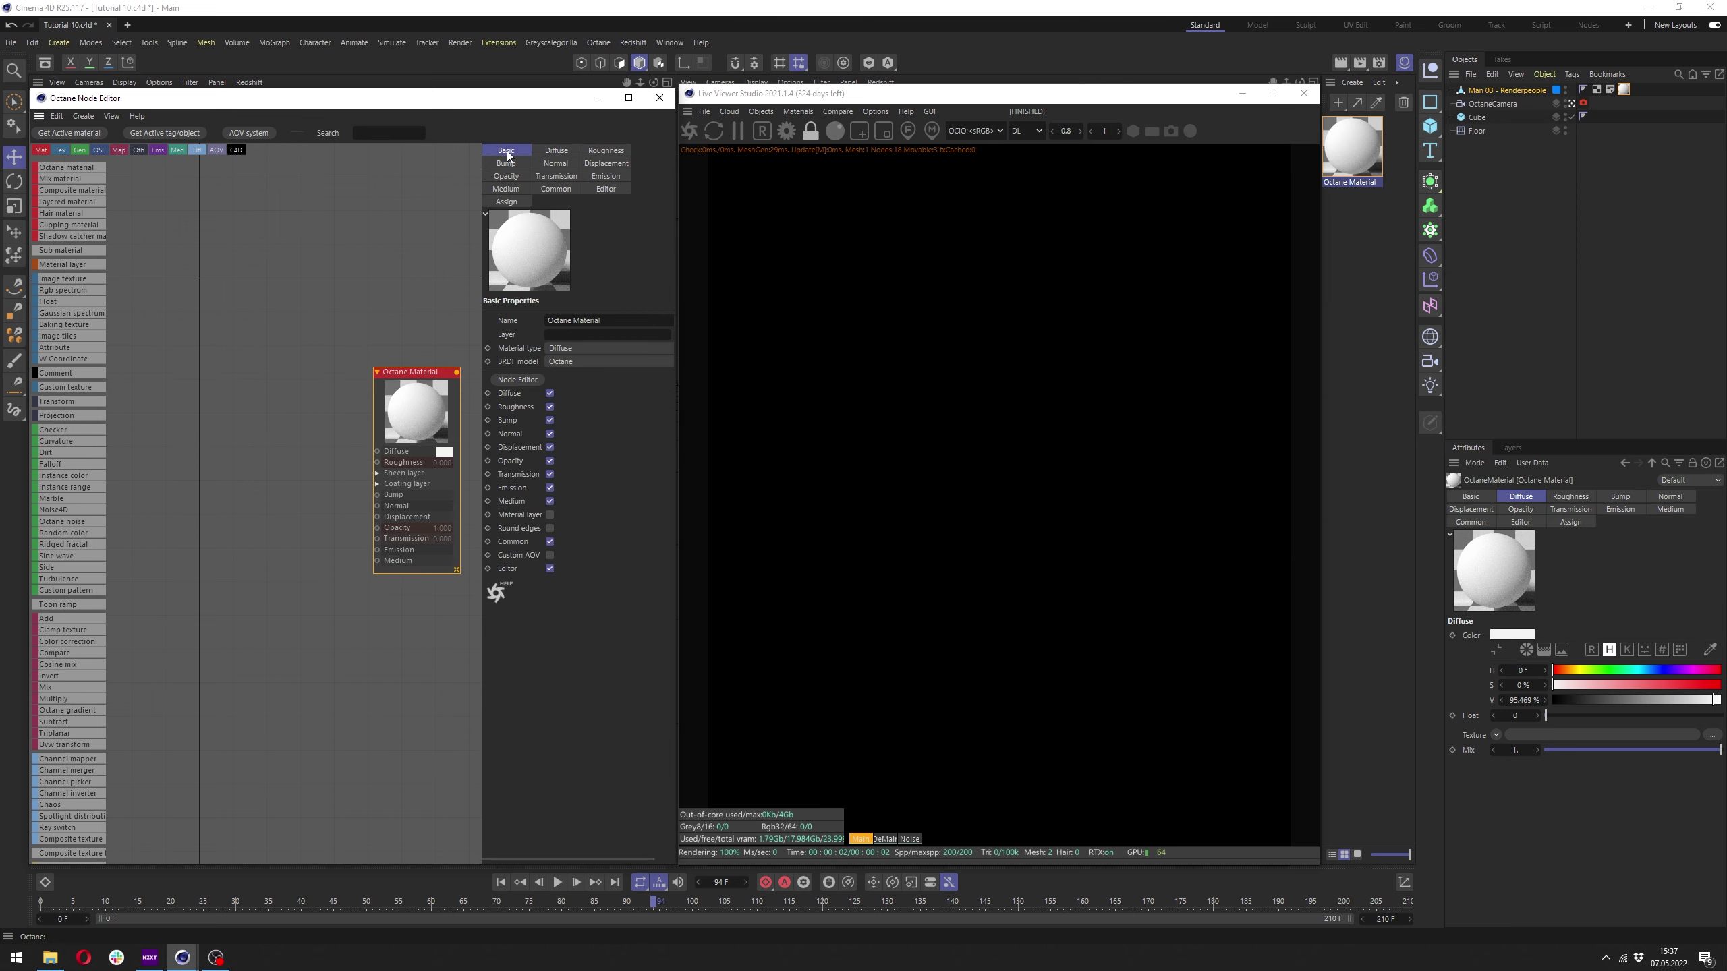
left_click(566, 348)
left_click(580, 441)
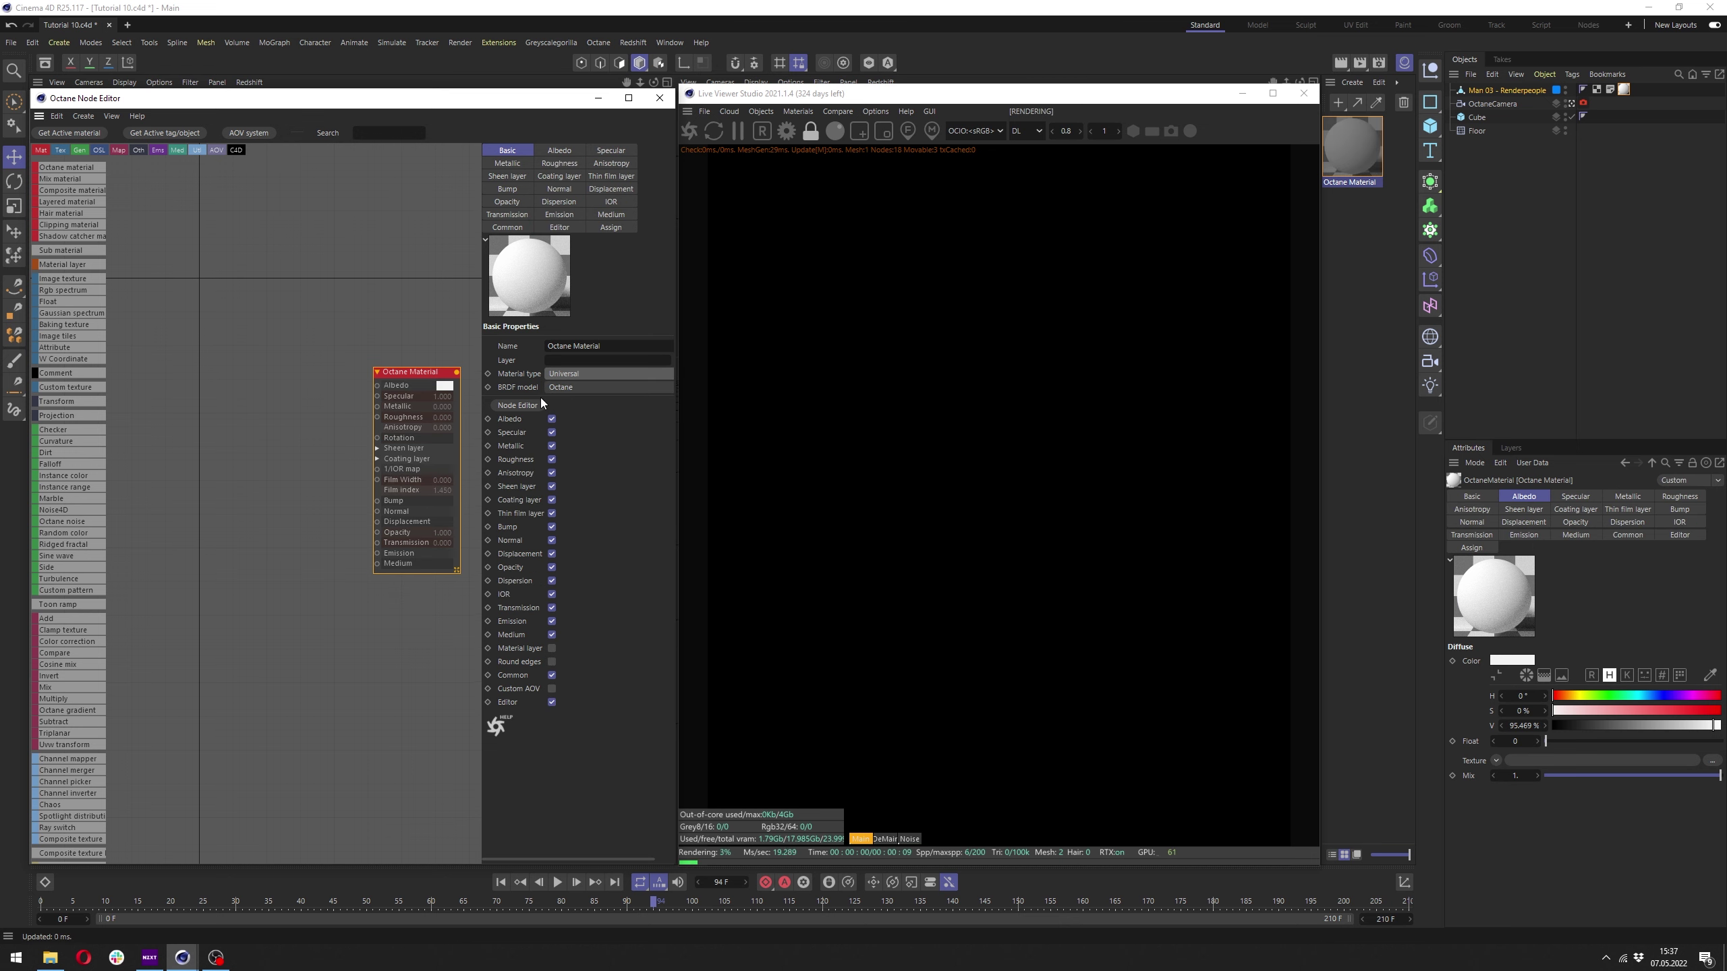
Make the albedo black, set transmission to Specular, and enable Fake shadows.
left_click_drag(548, 373, 500, 392)
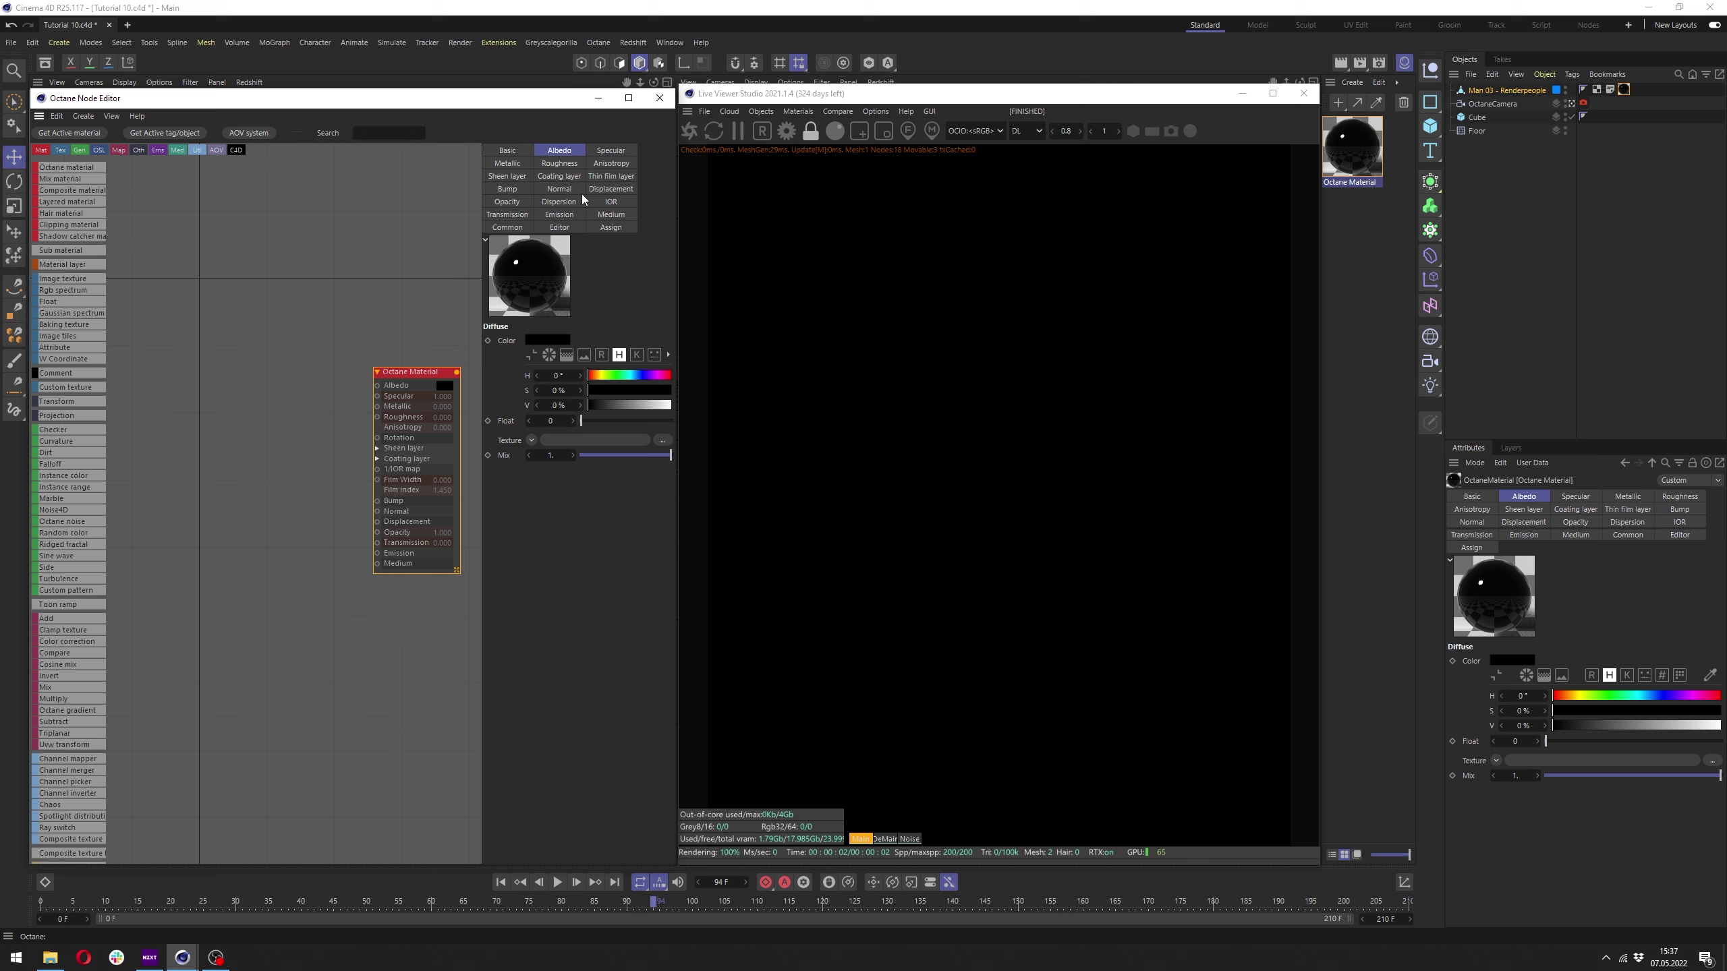
left_click(608, 201)
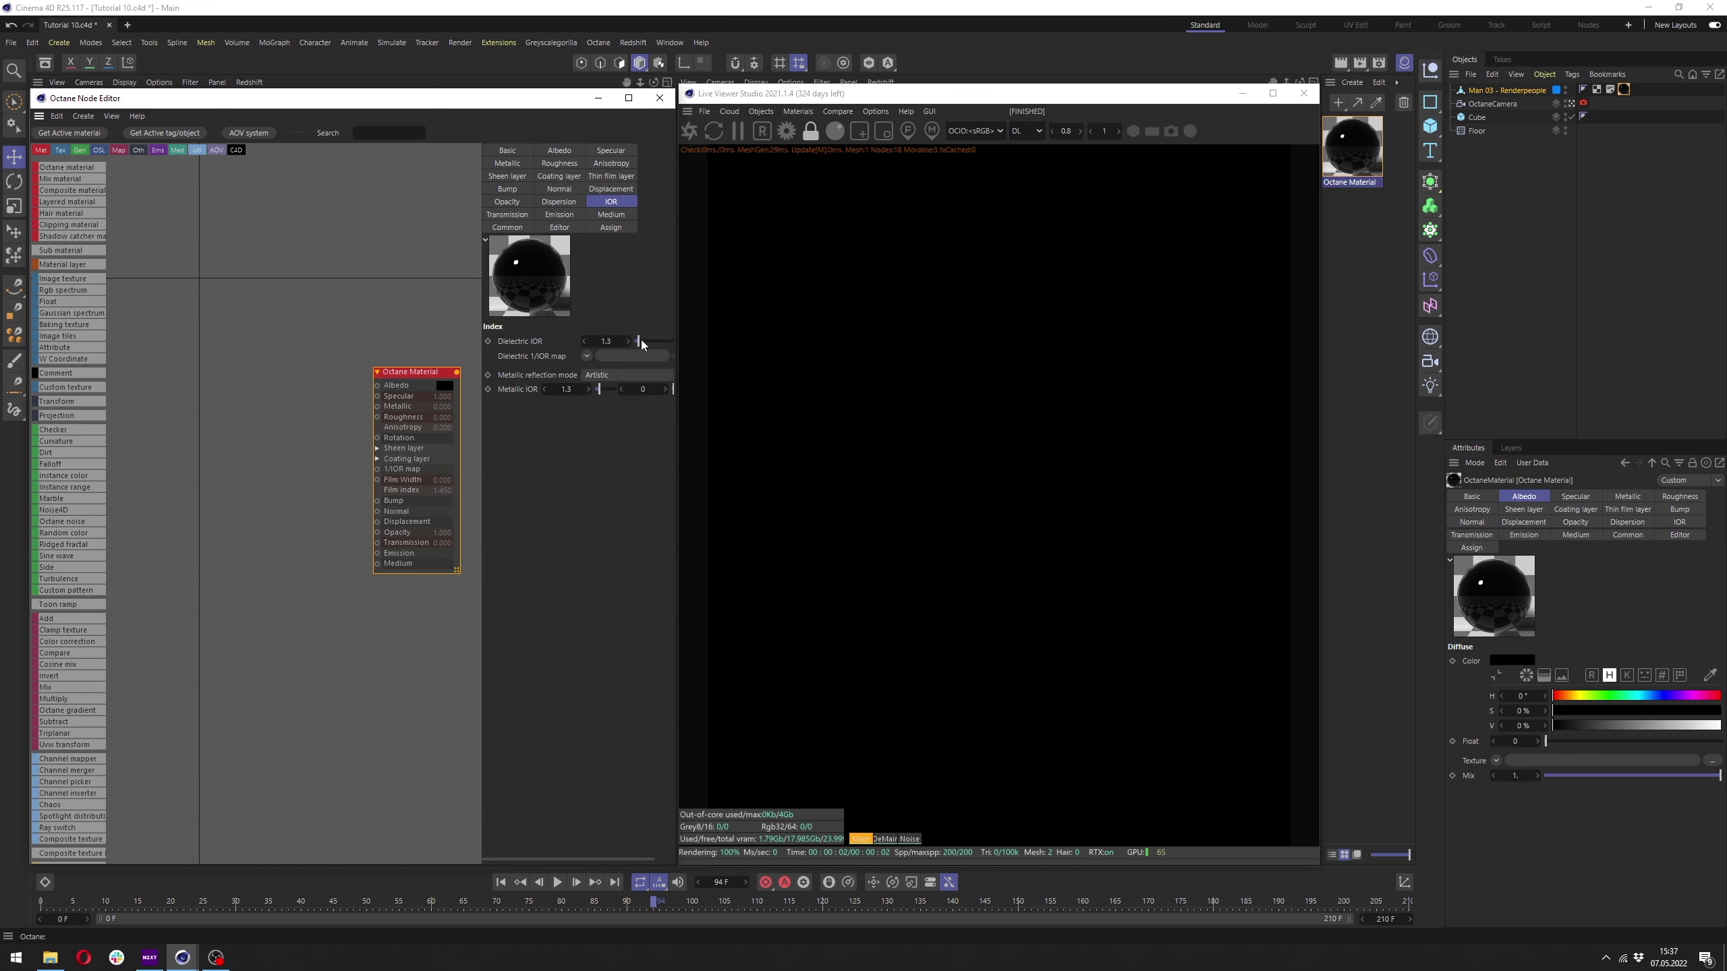
left_click(510, 213)
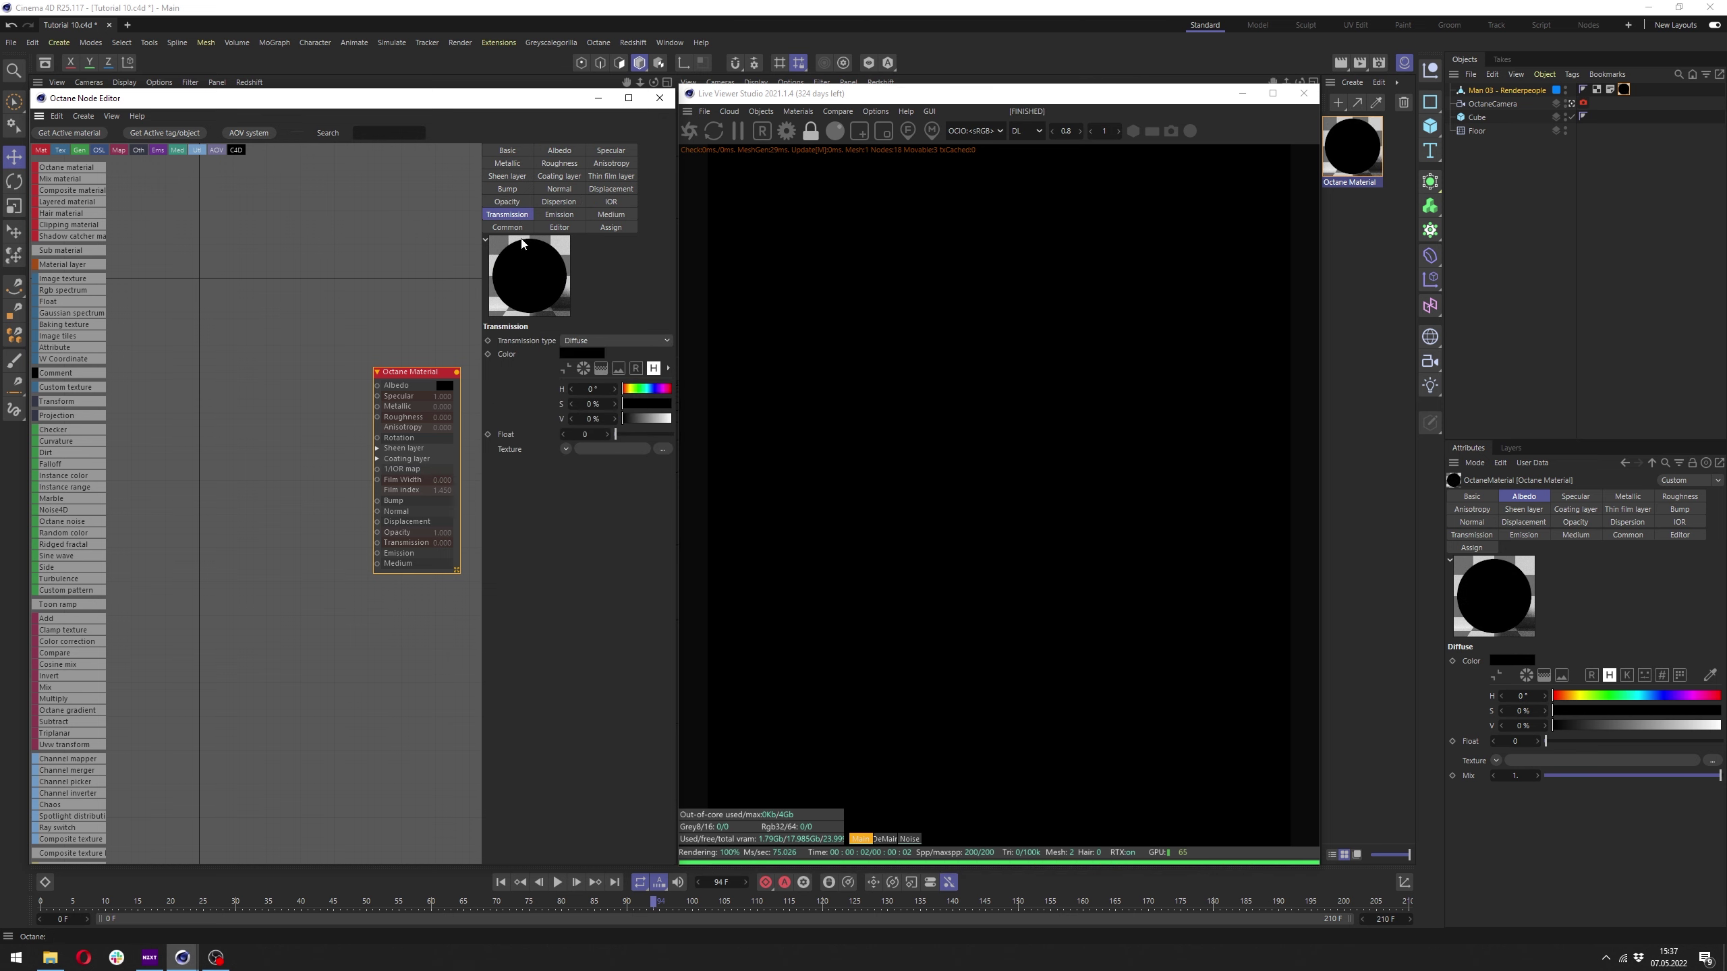
left_click(600, 340)
left_click(579, 357)
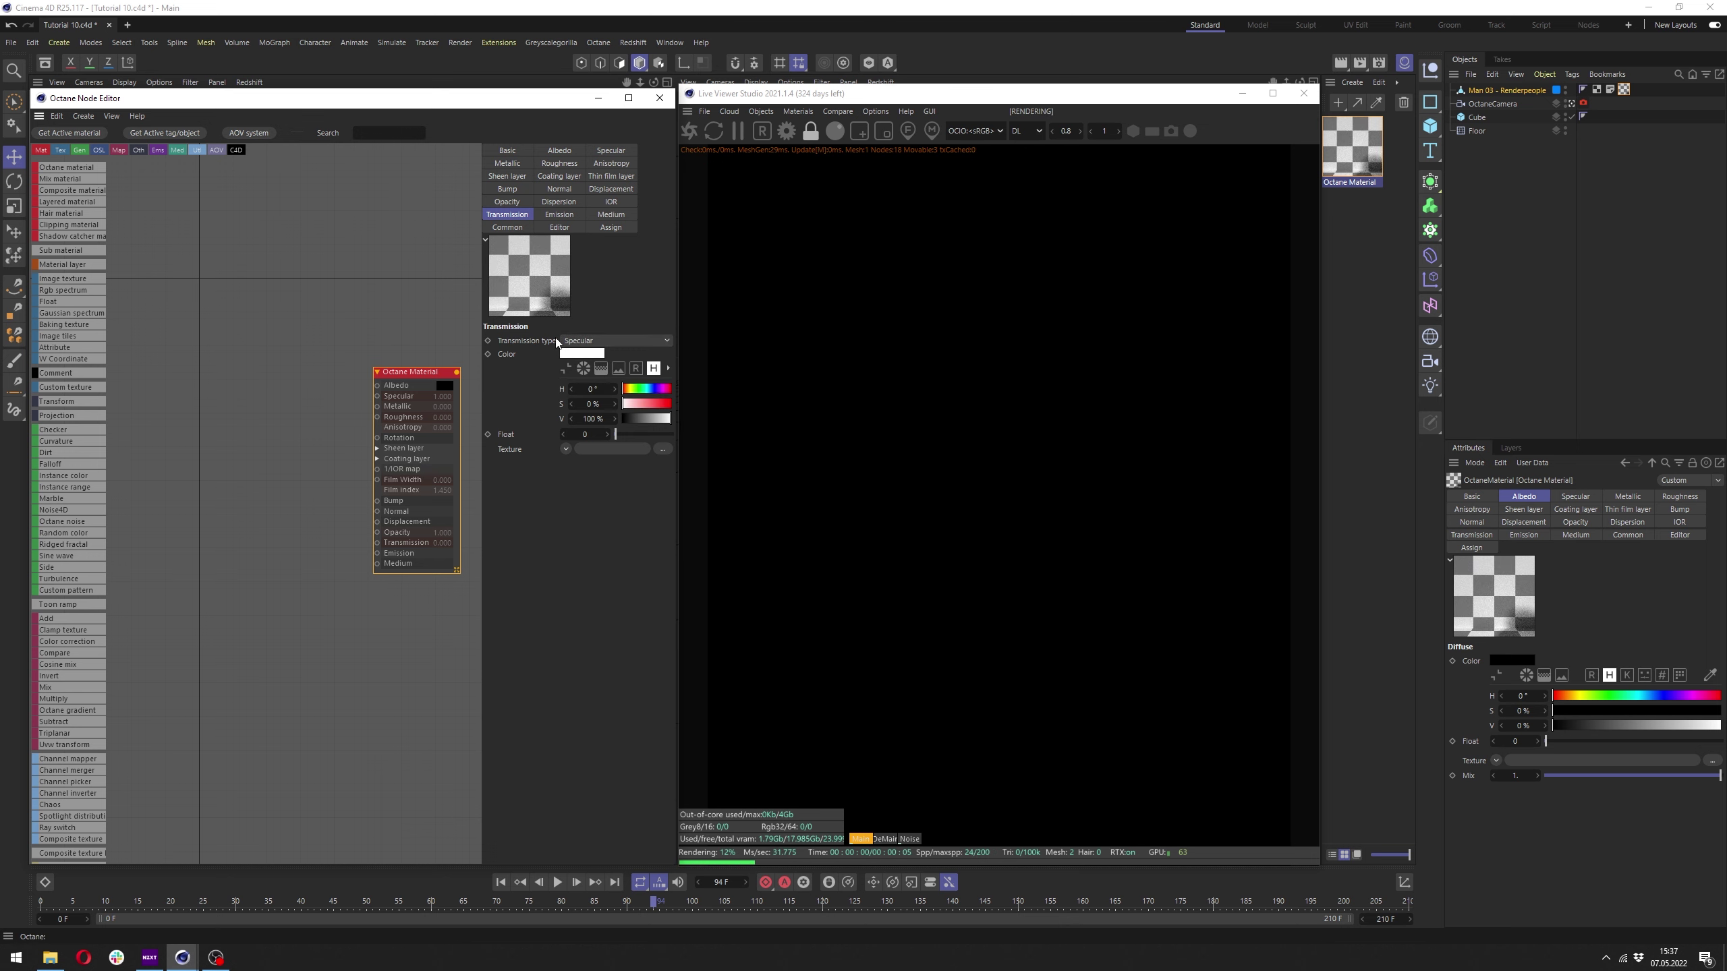
left_click(508, 226)
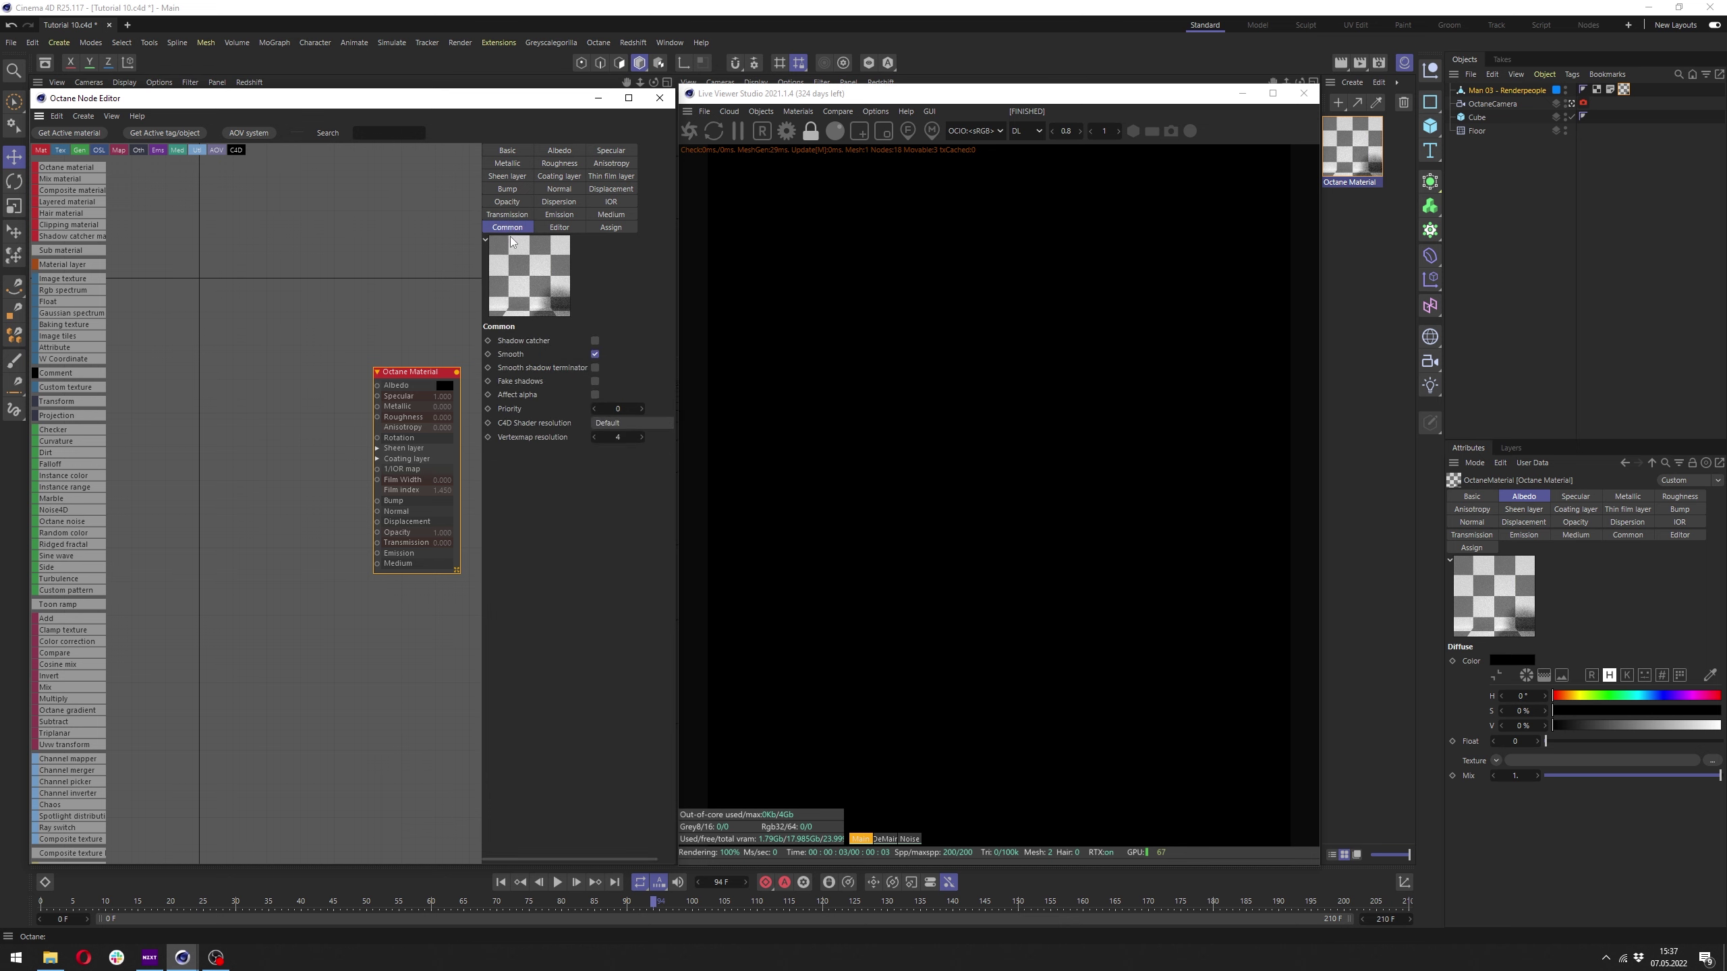
left_click(595, 382)
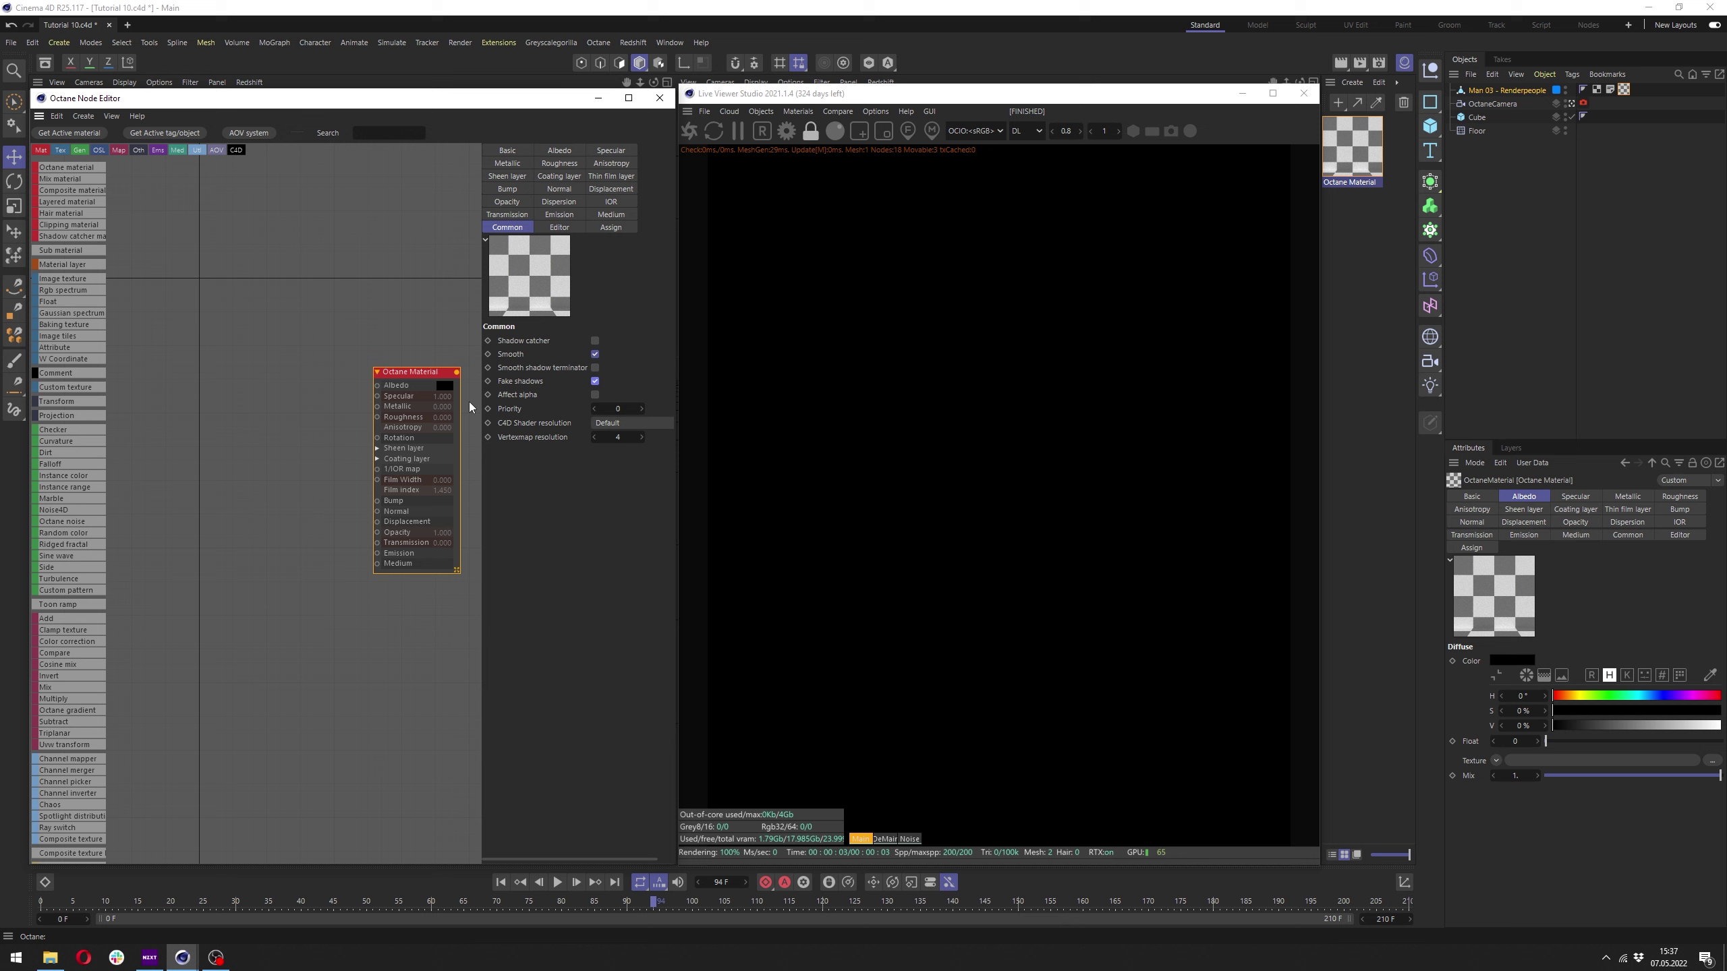
left_click(559, 214)
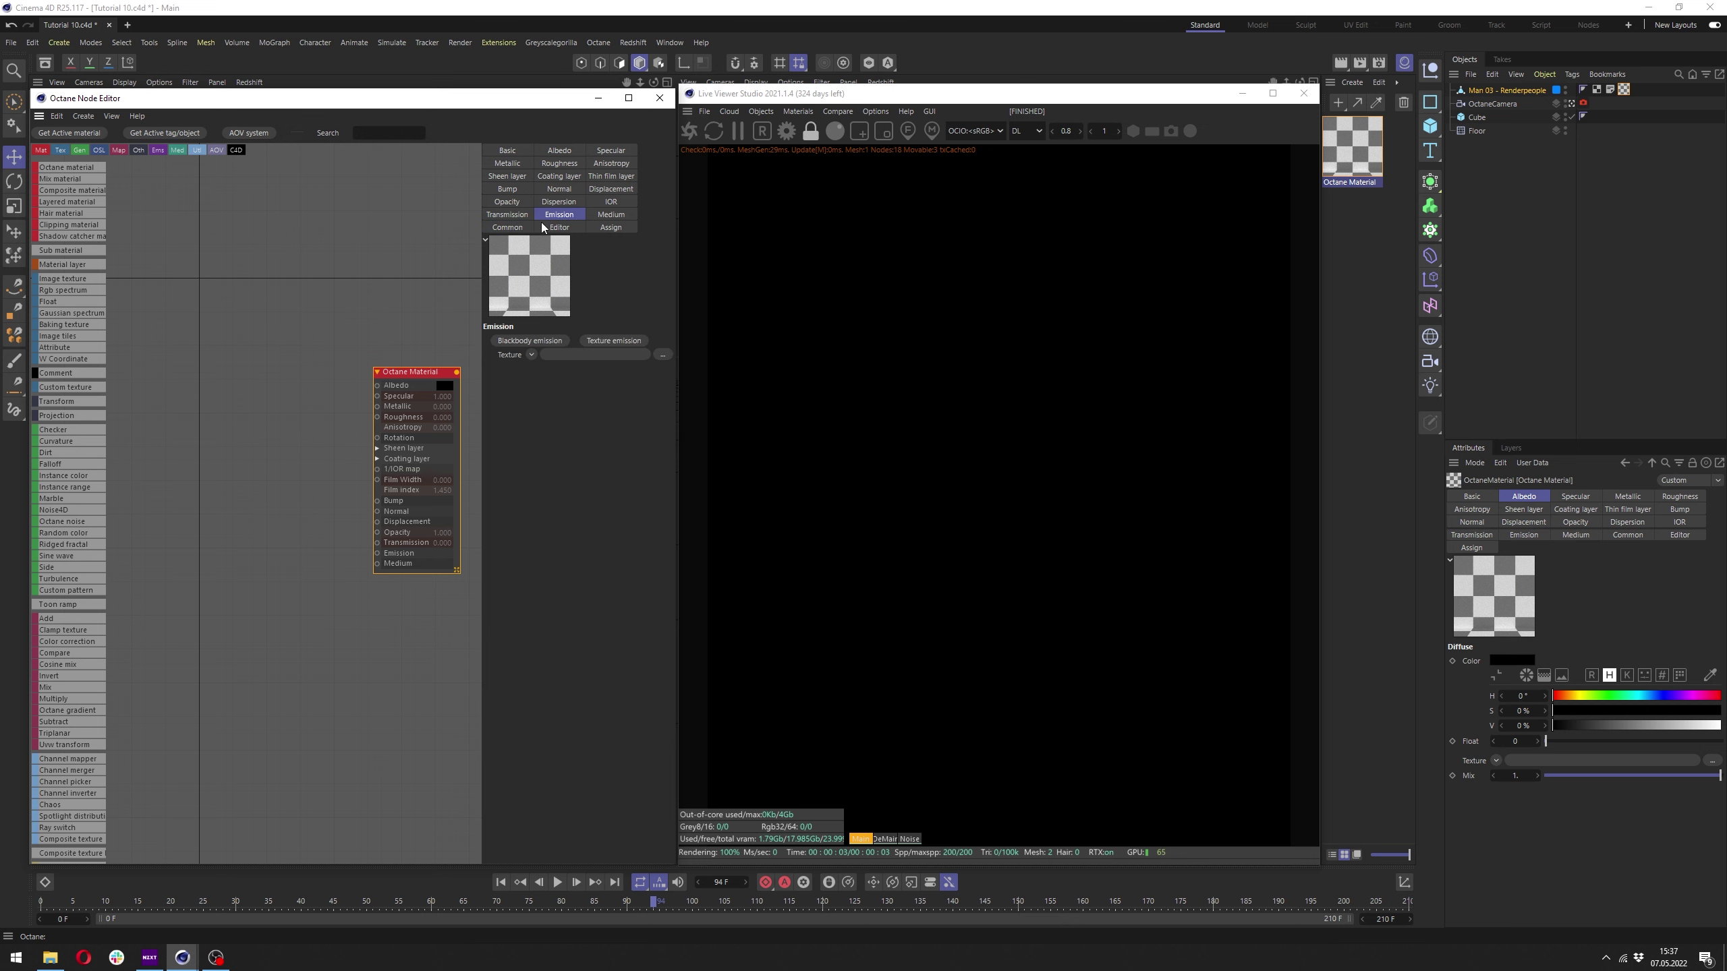
Add a Texture Emission node, move it left, and drag from its Texture input to search for a node.
left_click(613, 341)
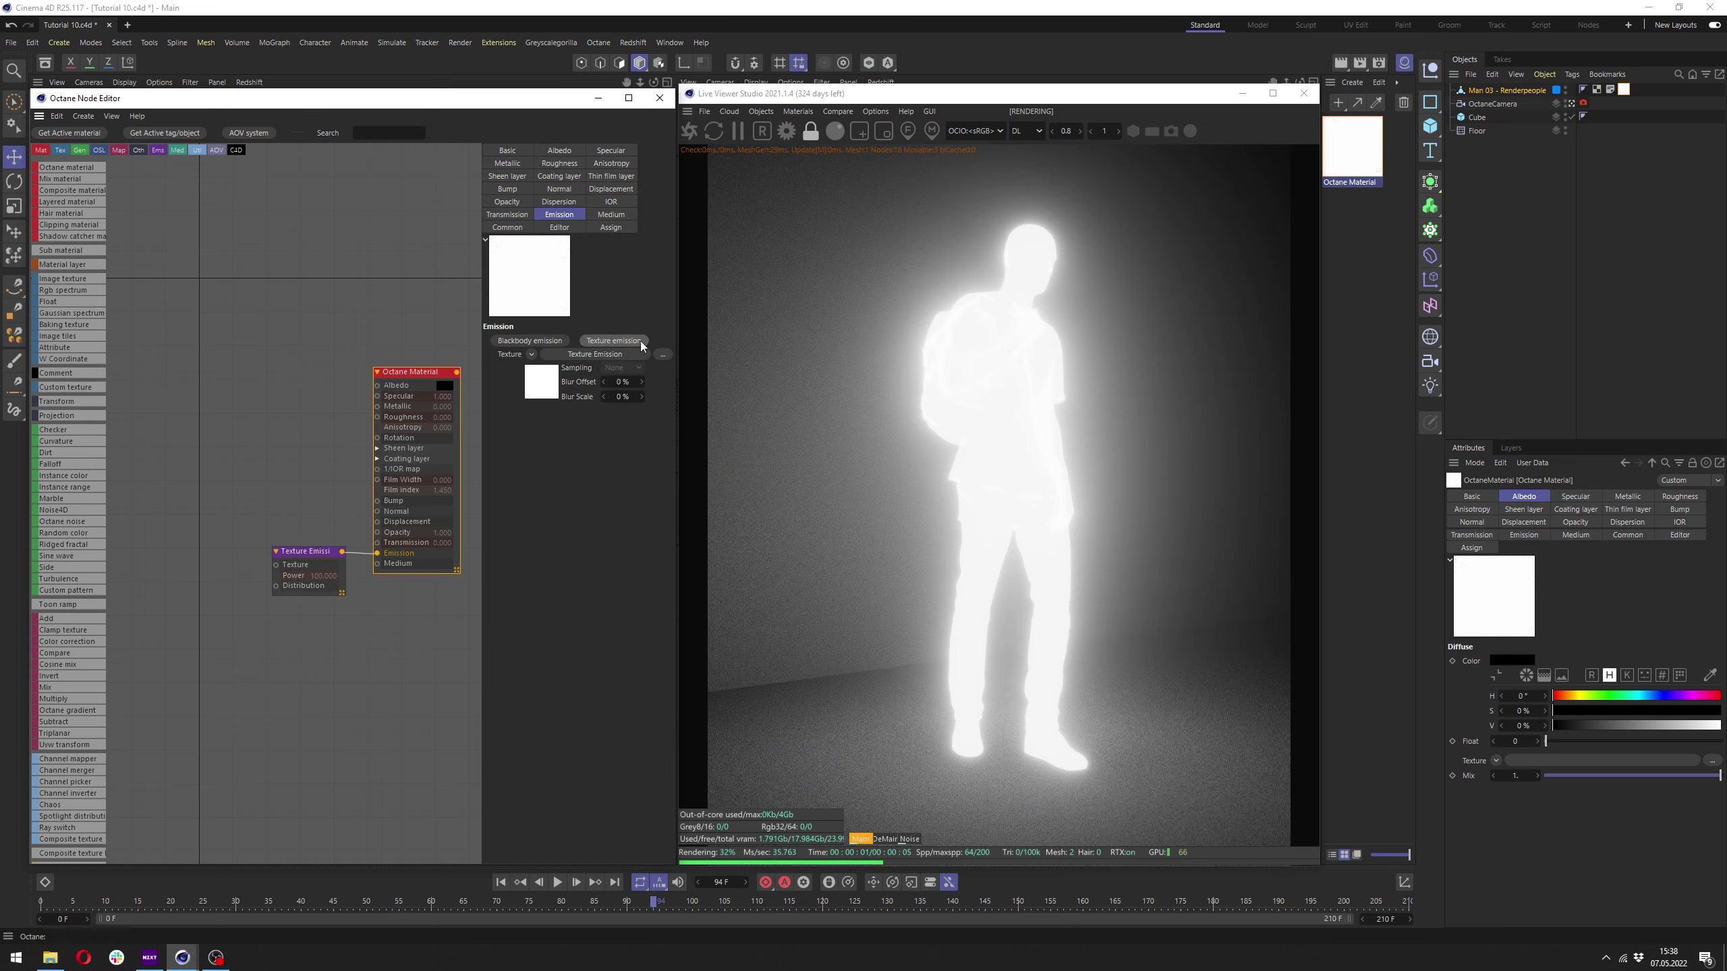
left_click_drag(310, 554, 280, 475)
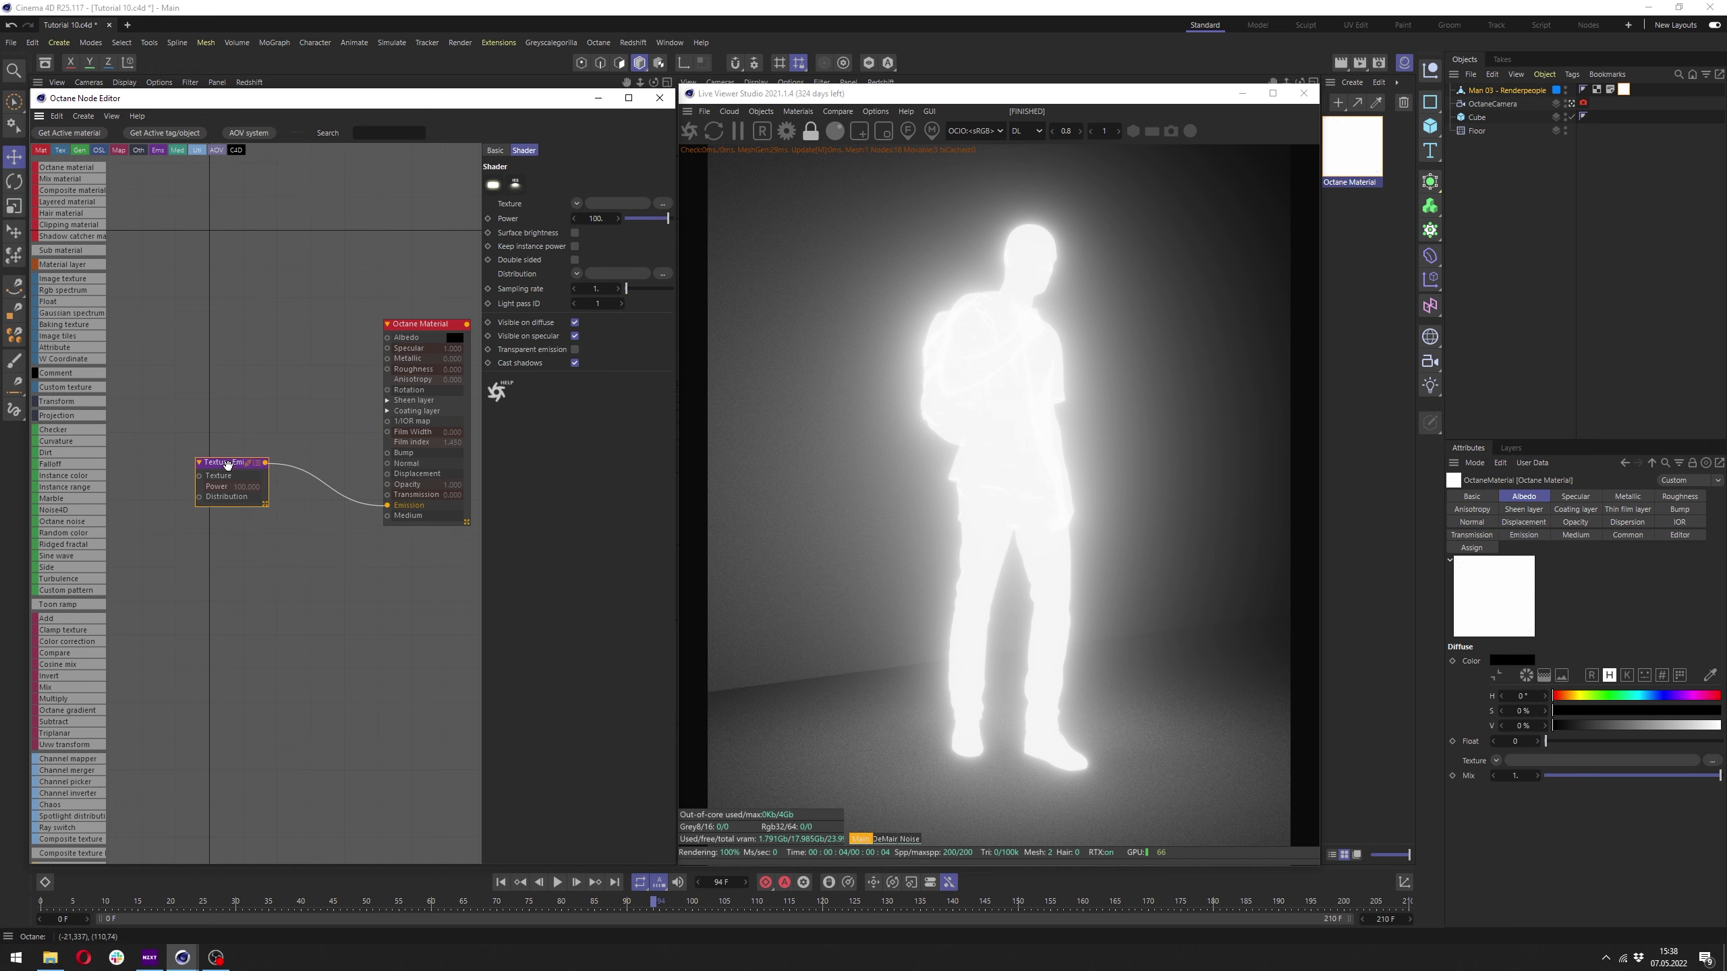
scroll(382, 472, "up", 2)
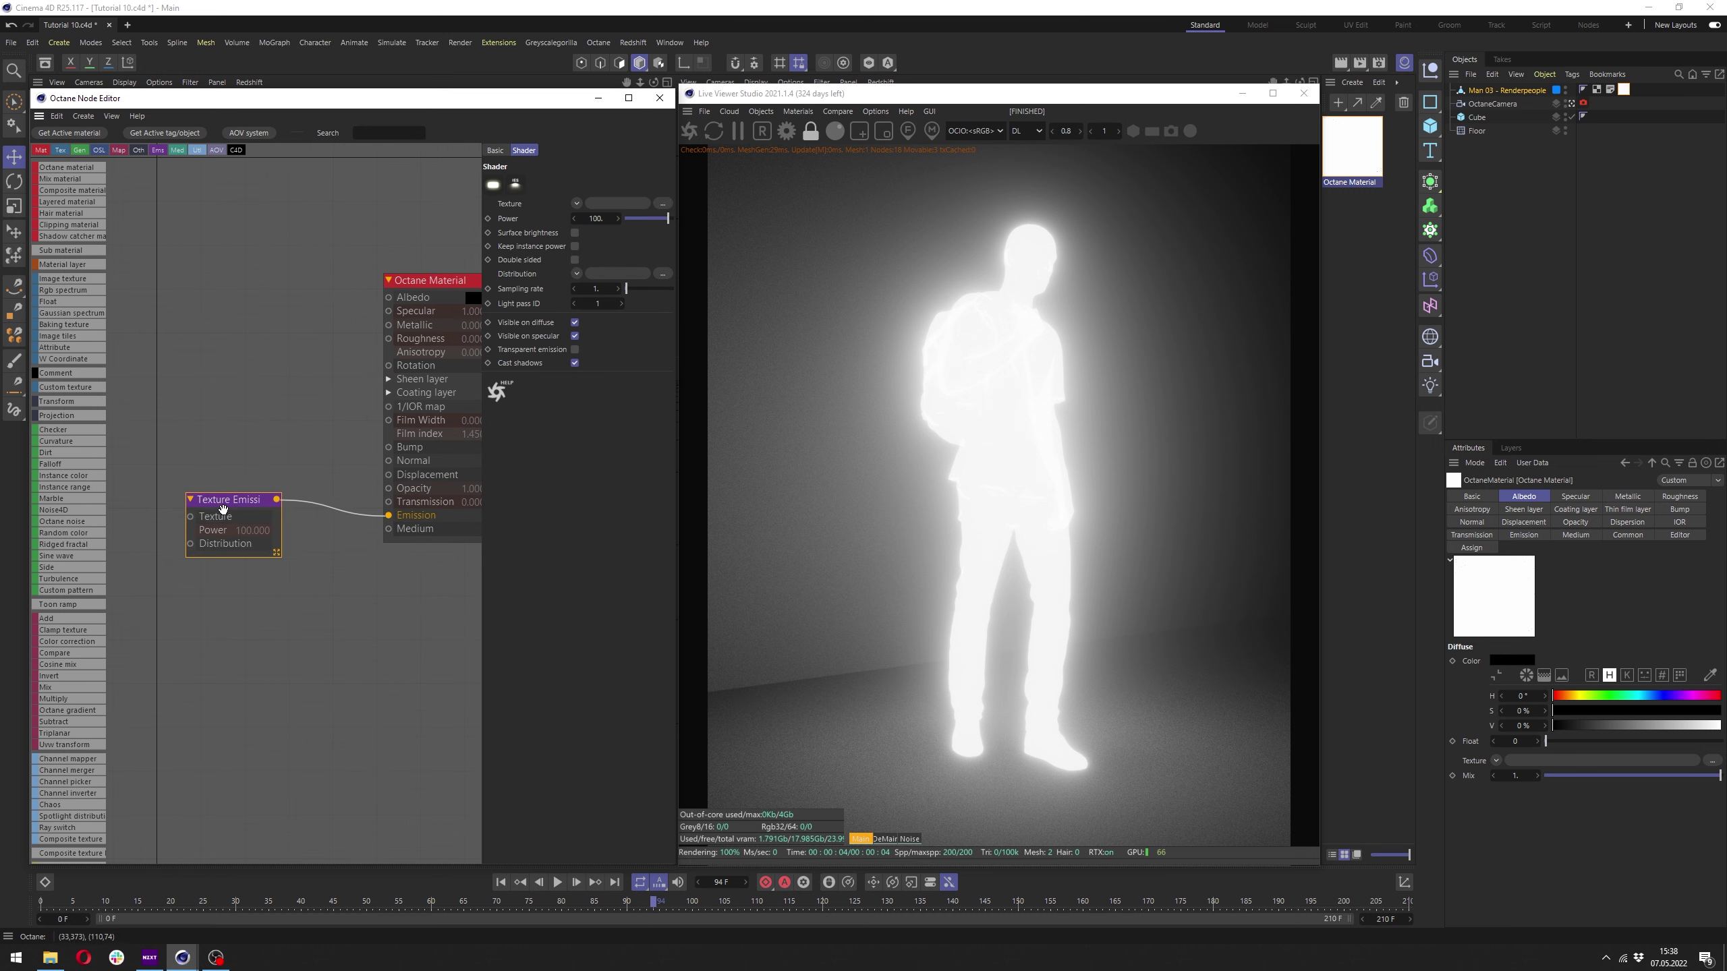
left_click_drag(224, 475, 217, 511)
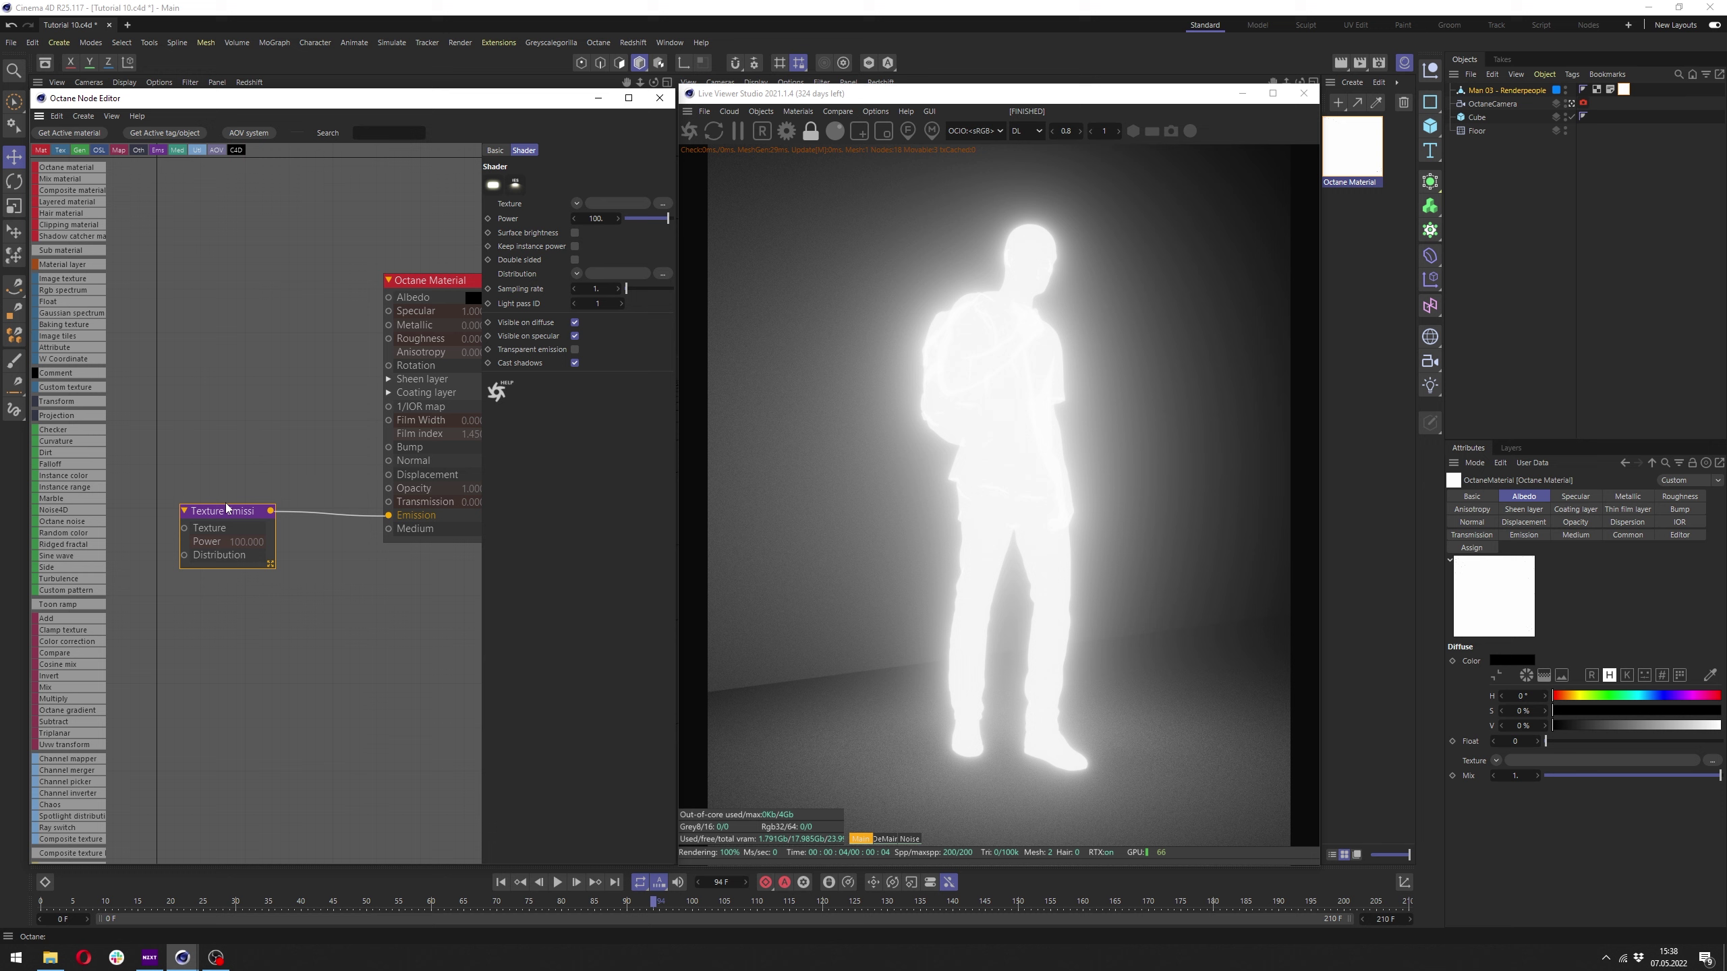
middle_click_drag(224, 516, 373, 470)
Feed a Composite texture into the emission and place a SineWave node beside Layer1.
mouse_move(332, 482)
left_mouse_down()
mouse_move(249, 435)
mouse_move(249, 405)
left_mouse_up()
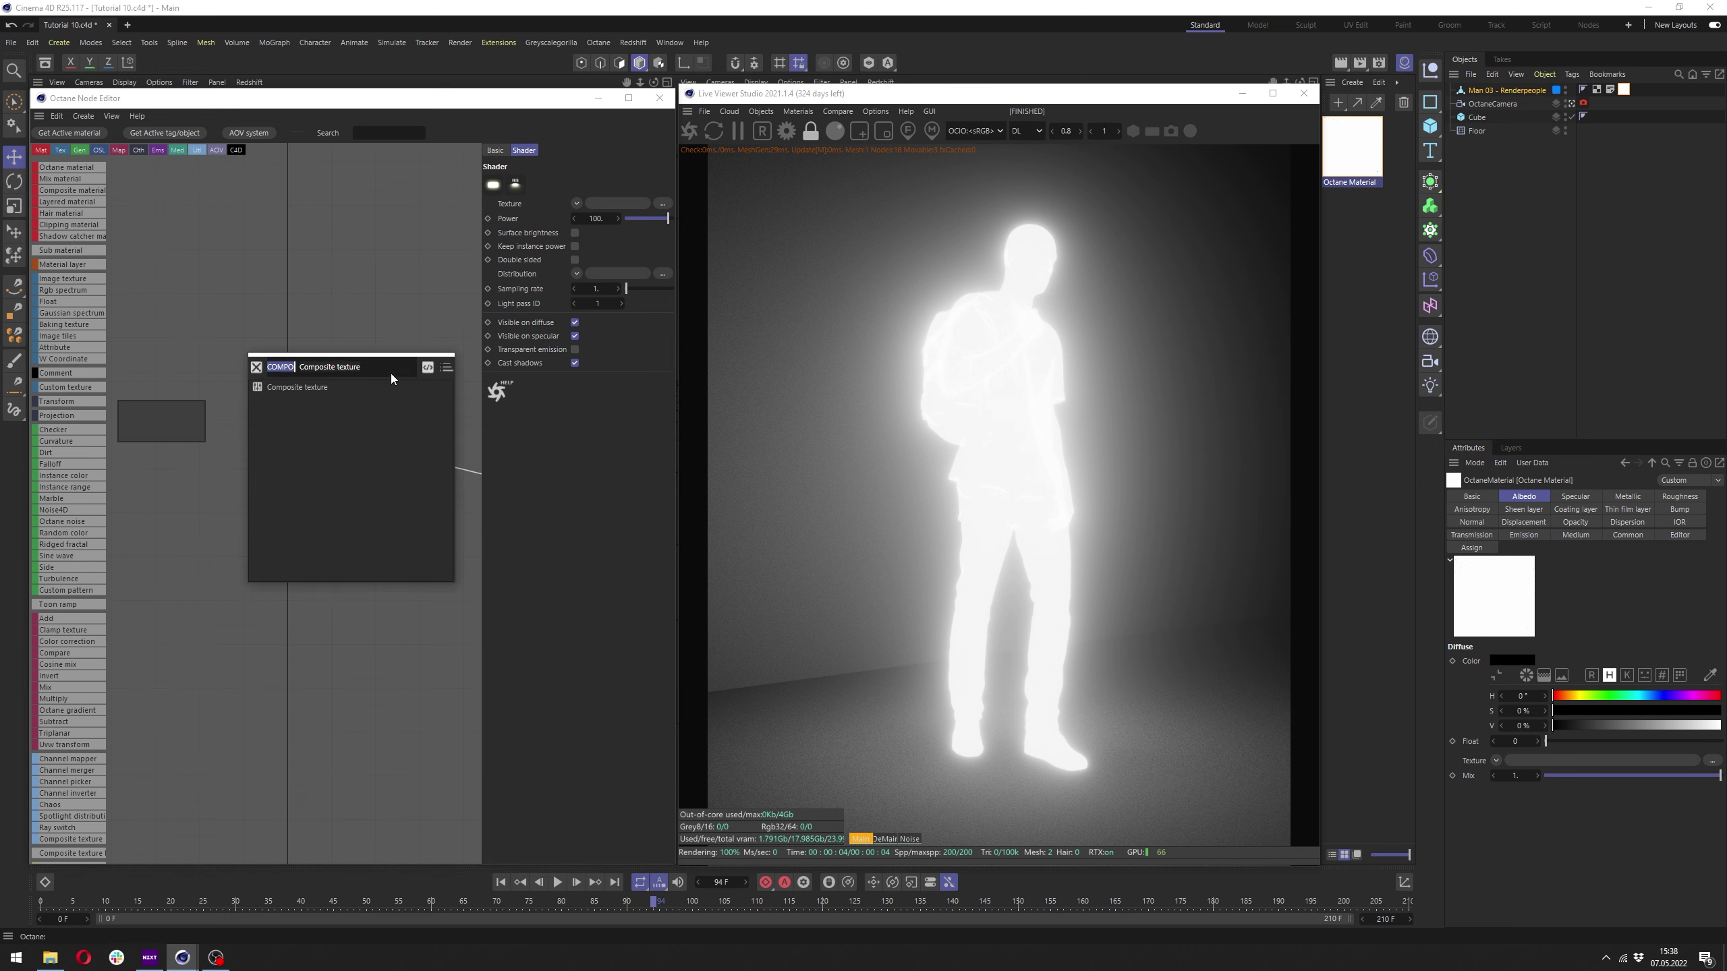
left_click(277, 389)
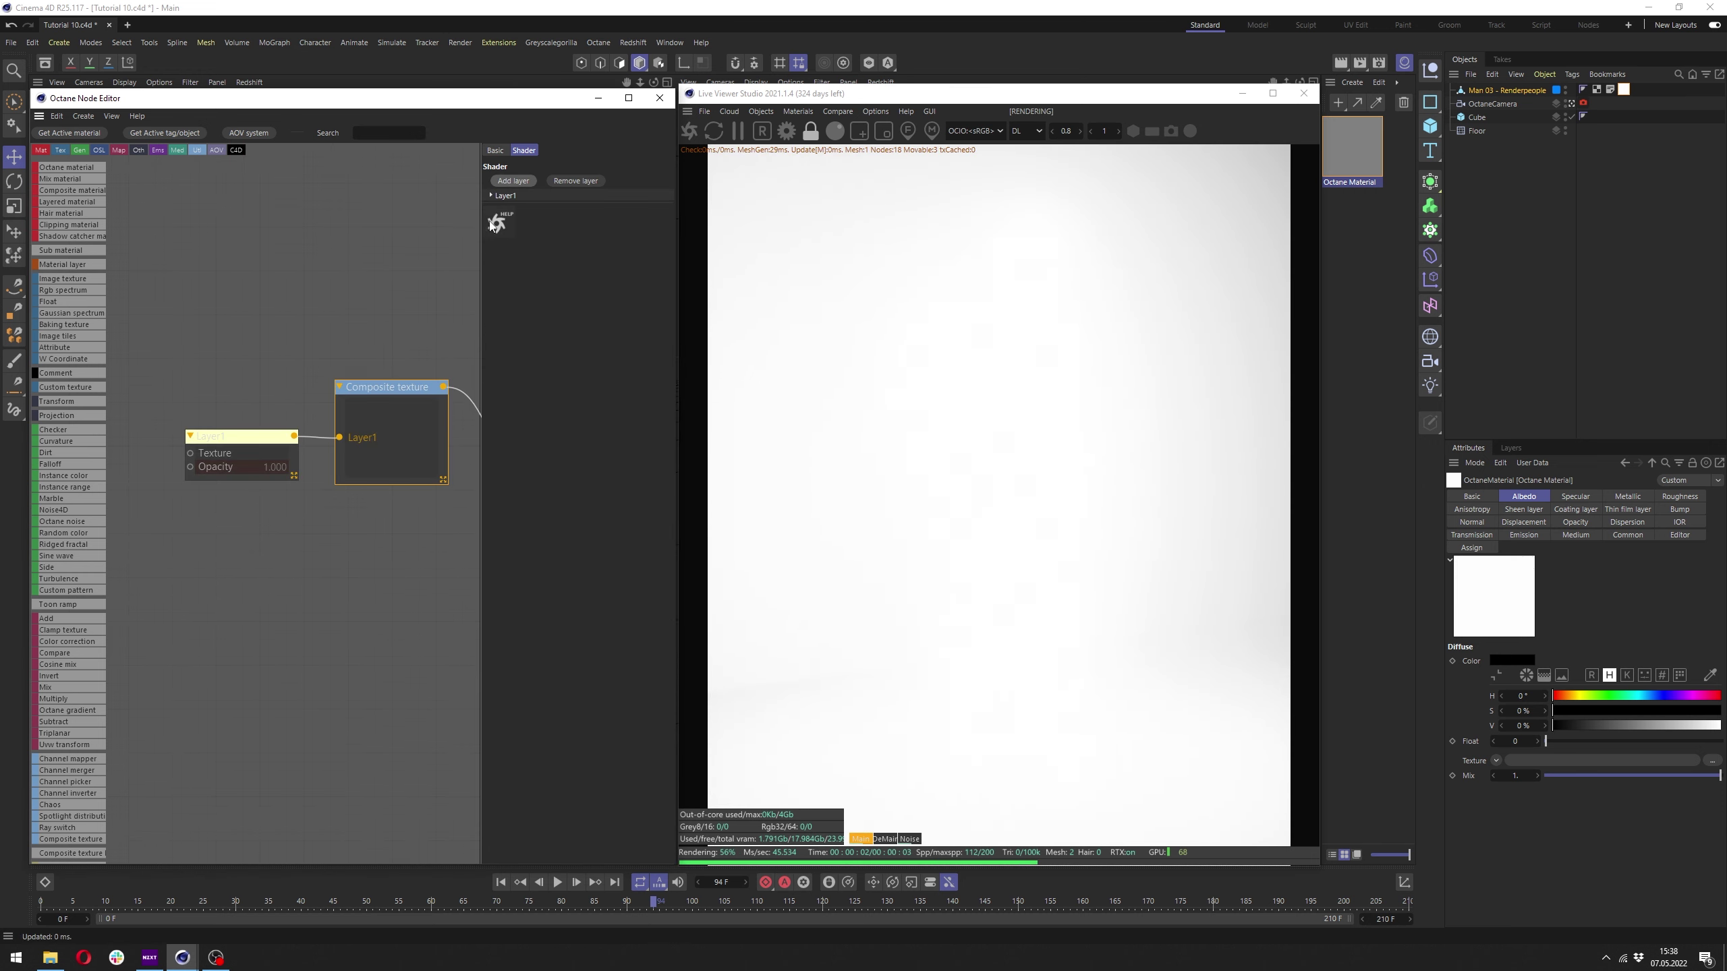
mouse_move(317, 447)
middle_mouse_down()
mouse_move(175, 470)
mouse_move(352, 460)
middle_mouse_up()
left_click(270, 466)
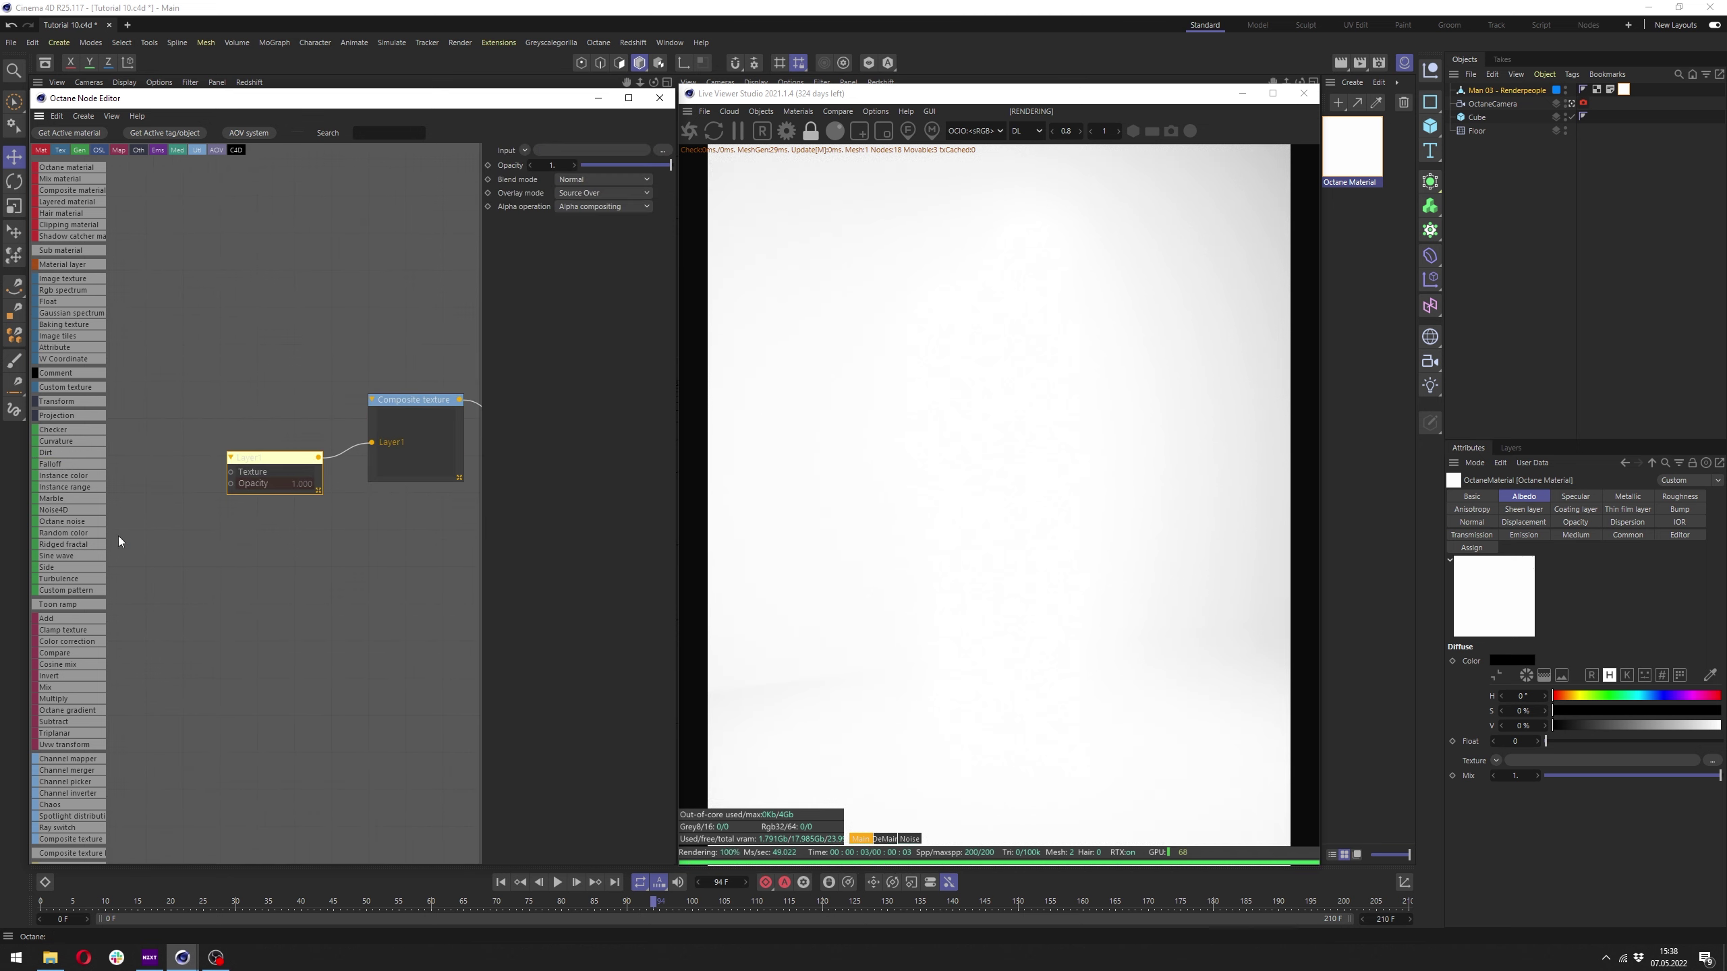
left_click(57, 554)
left_click_drag(364, 456, 281, 452)
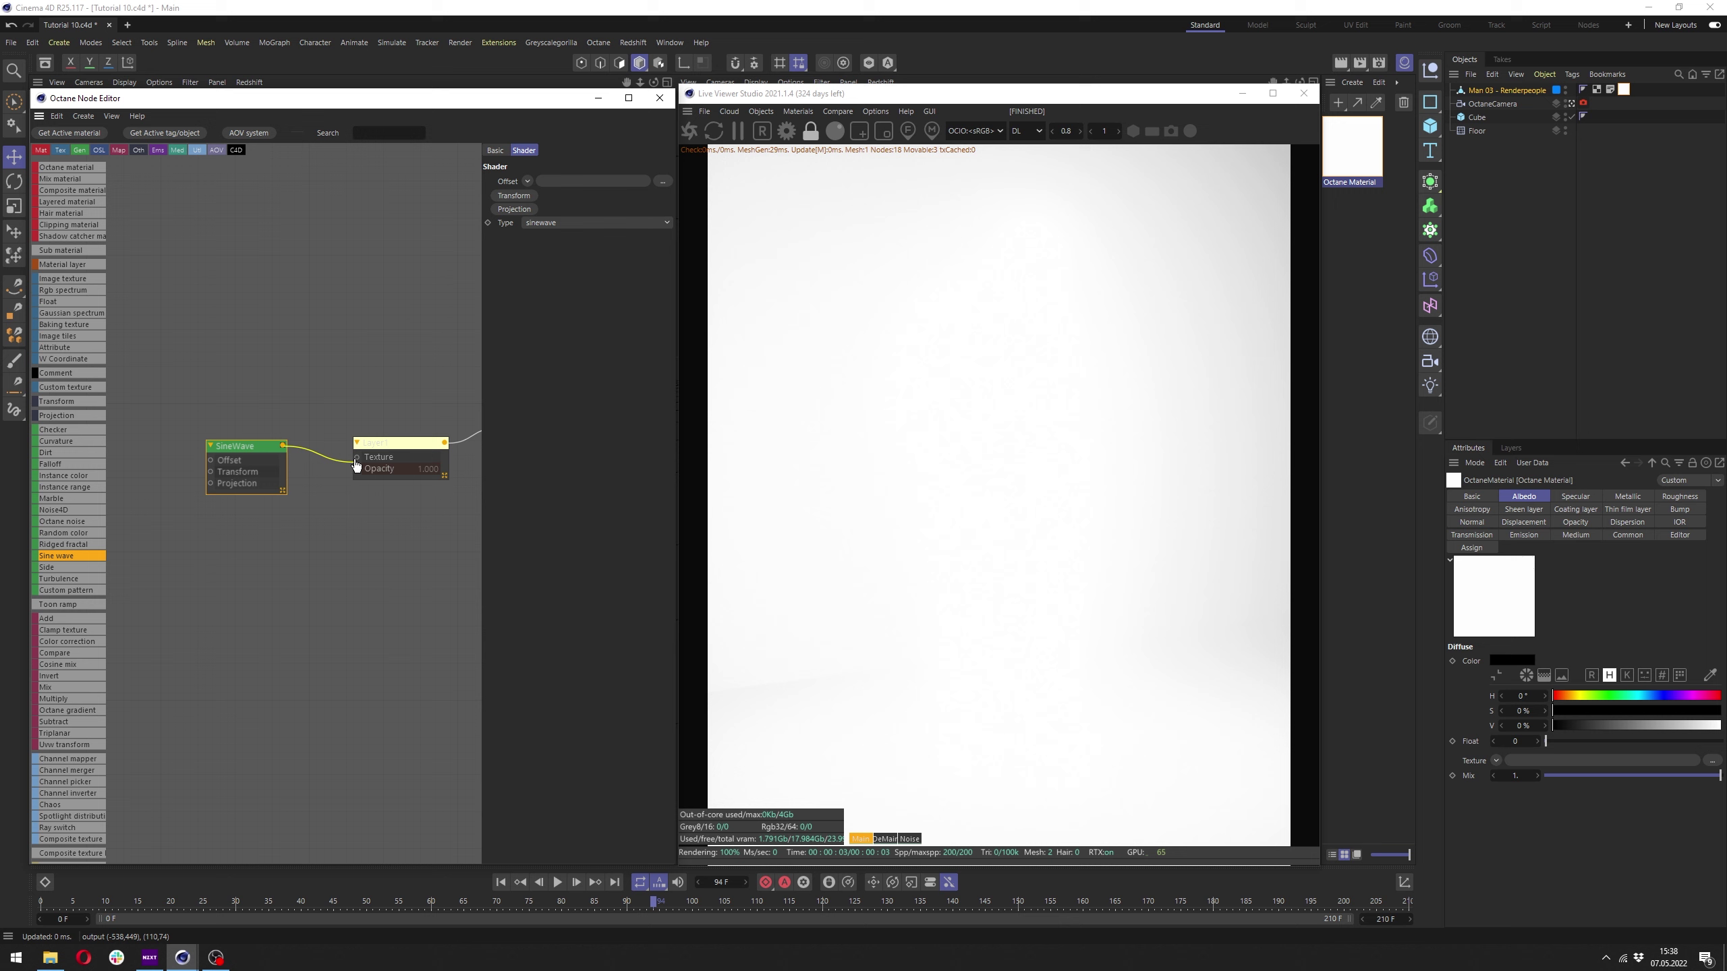
Give the SineWave transform and projection inputs, and solo it in the Live Viewer.
left_click(211, 471)
mouse_move(112, 476)
middle_mouse_down()
mouse_move(295, 467)
mouse_move(95, 460)
middle_mouse_up()
left_click(295, 469)
right_click(229, 436)
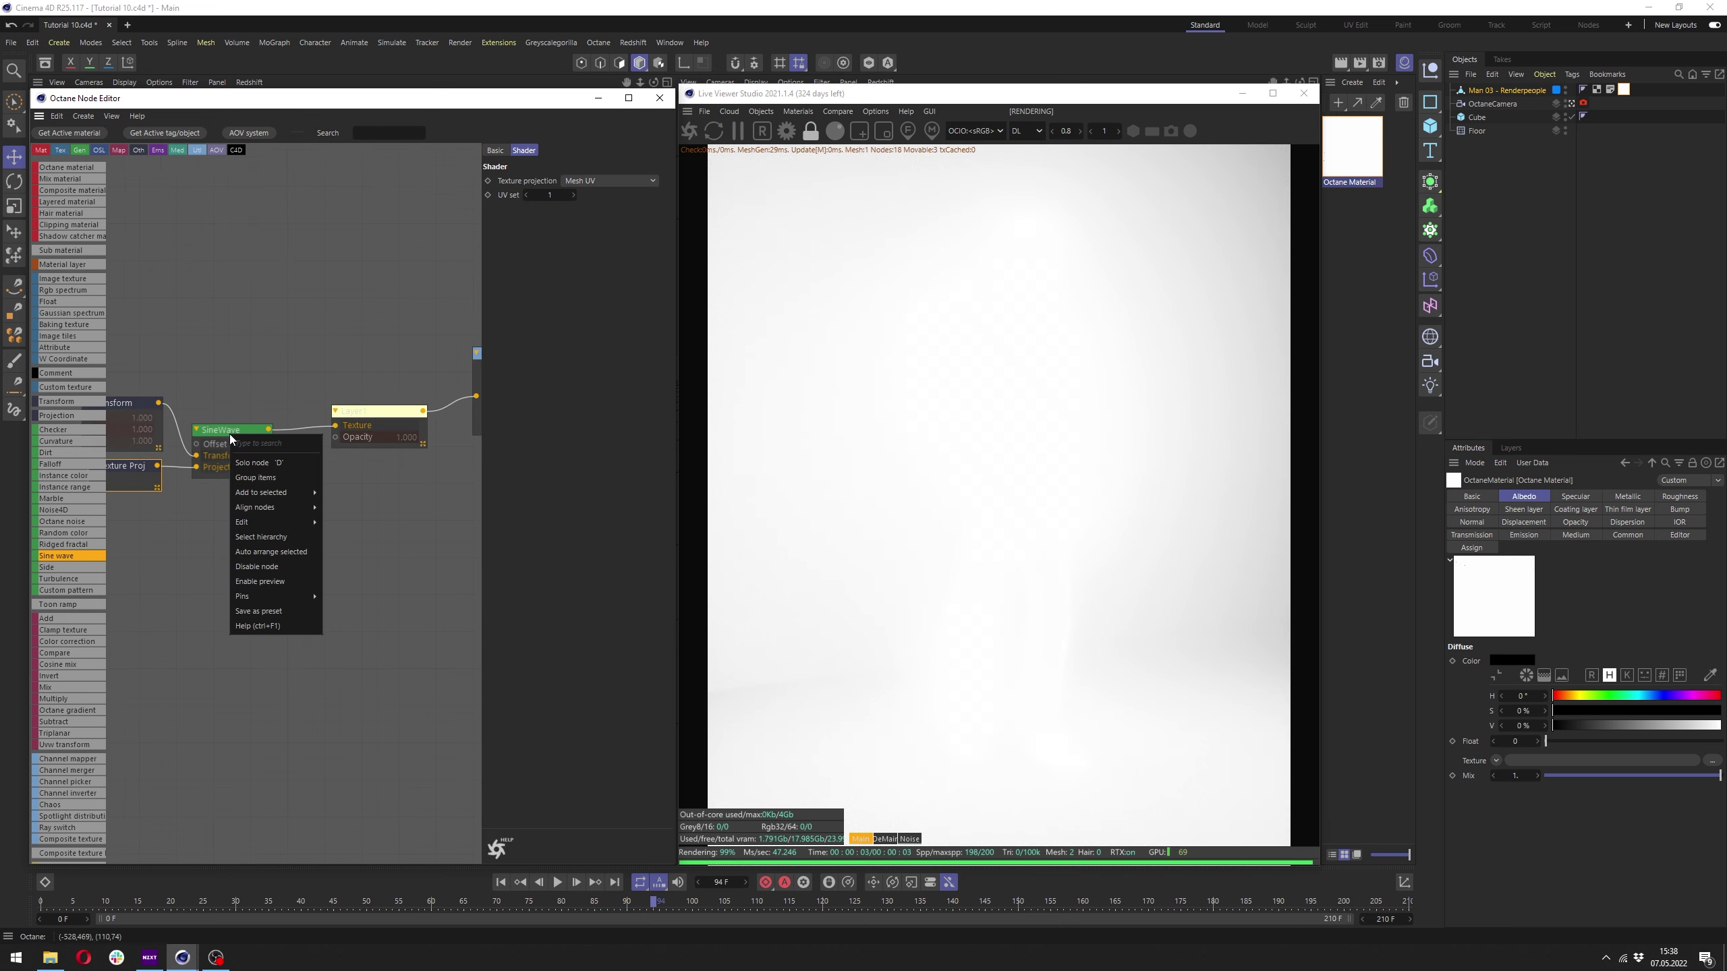
left_click(229, 432)
right_click(207, 432)
left_click(232, 451)
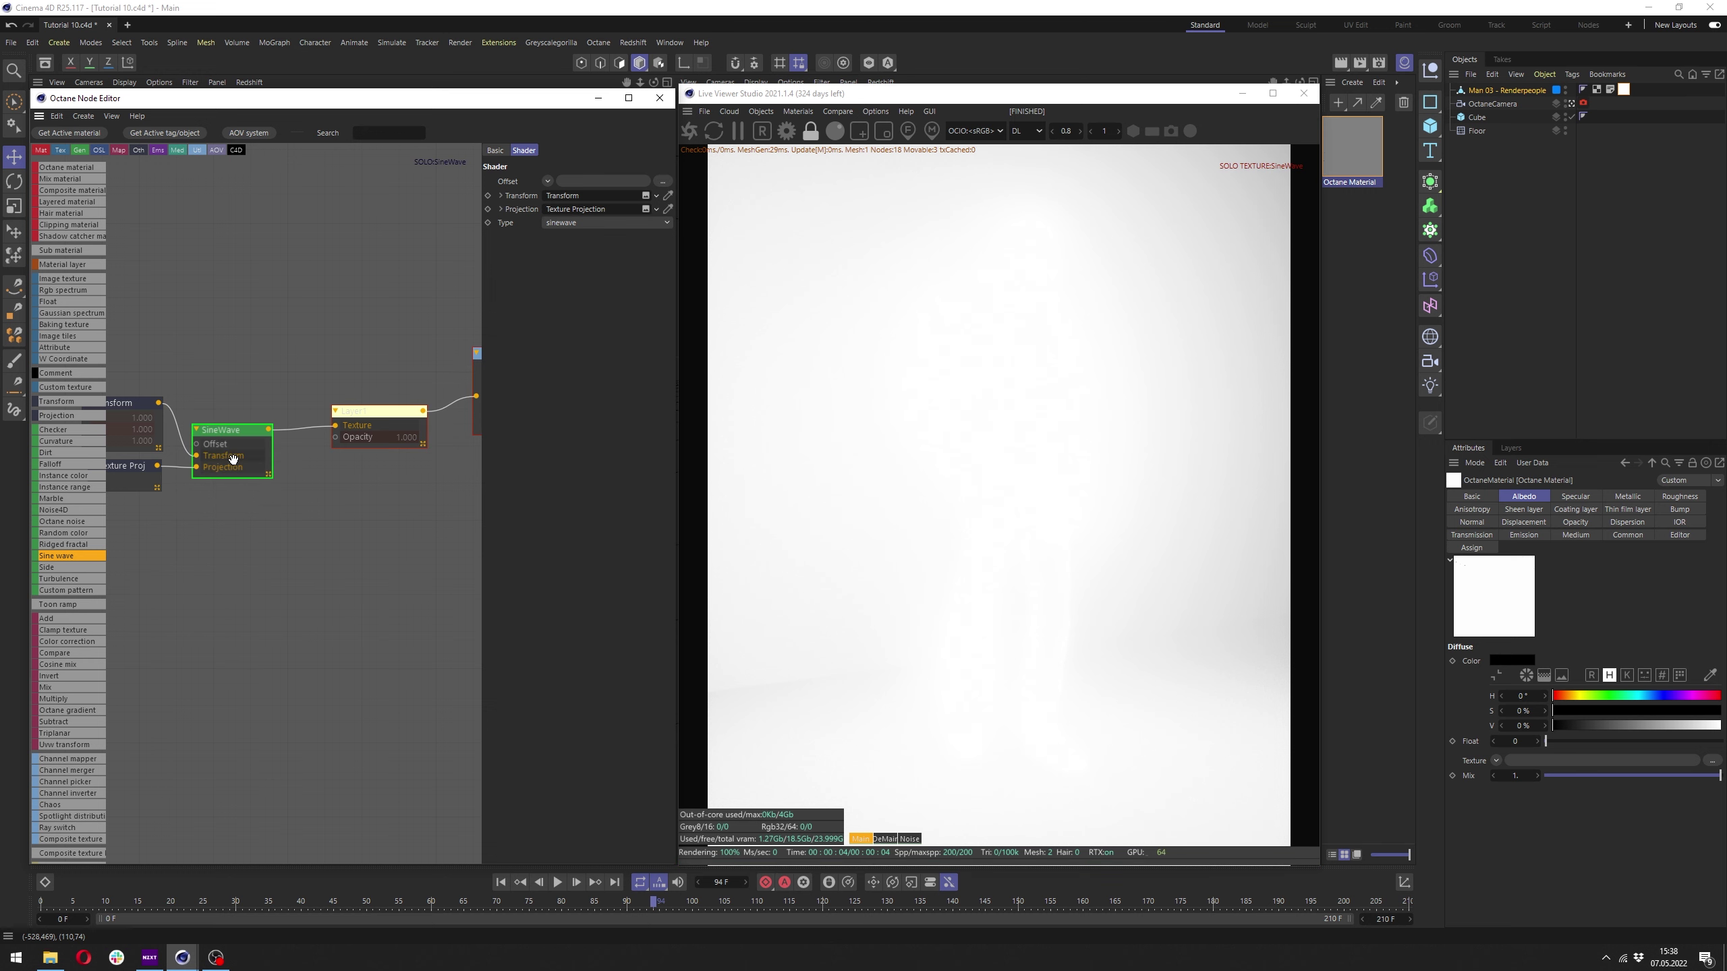
middle_click_drag(324, 472, 520, 446)
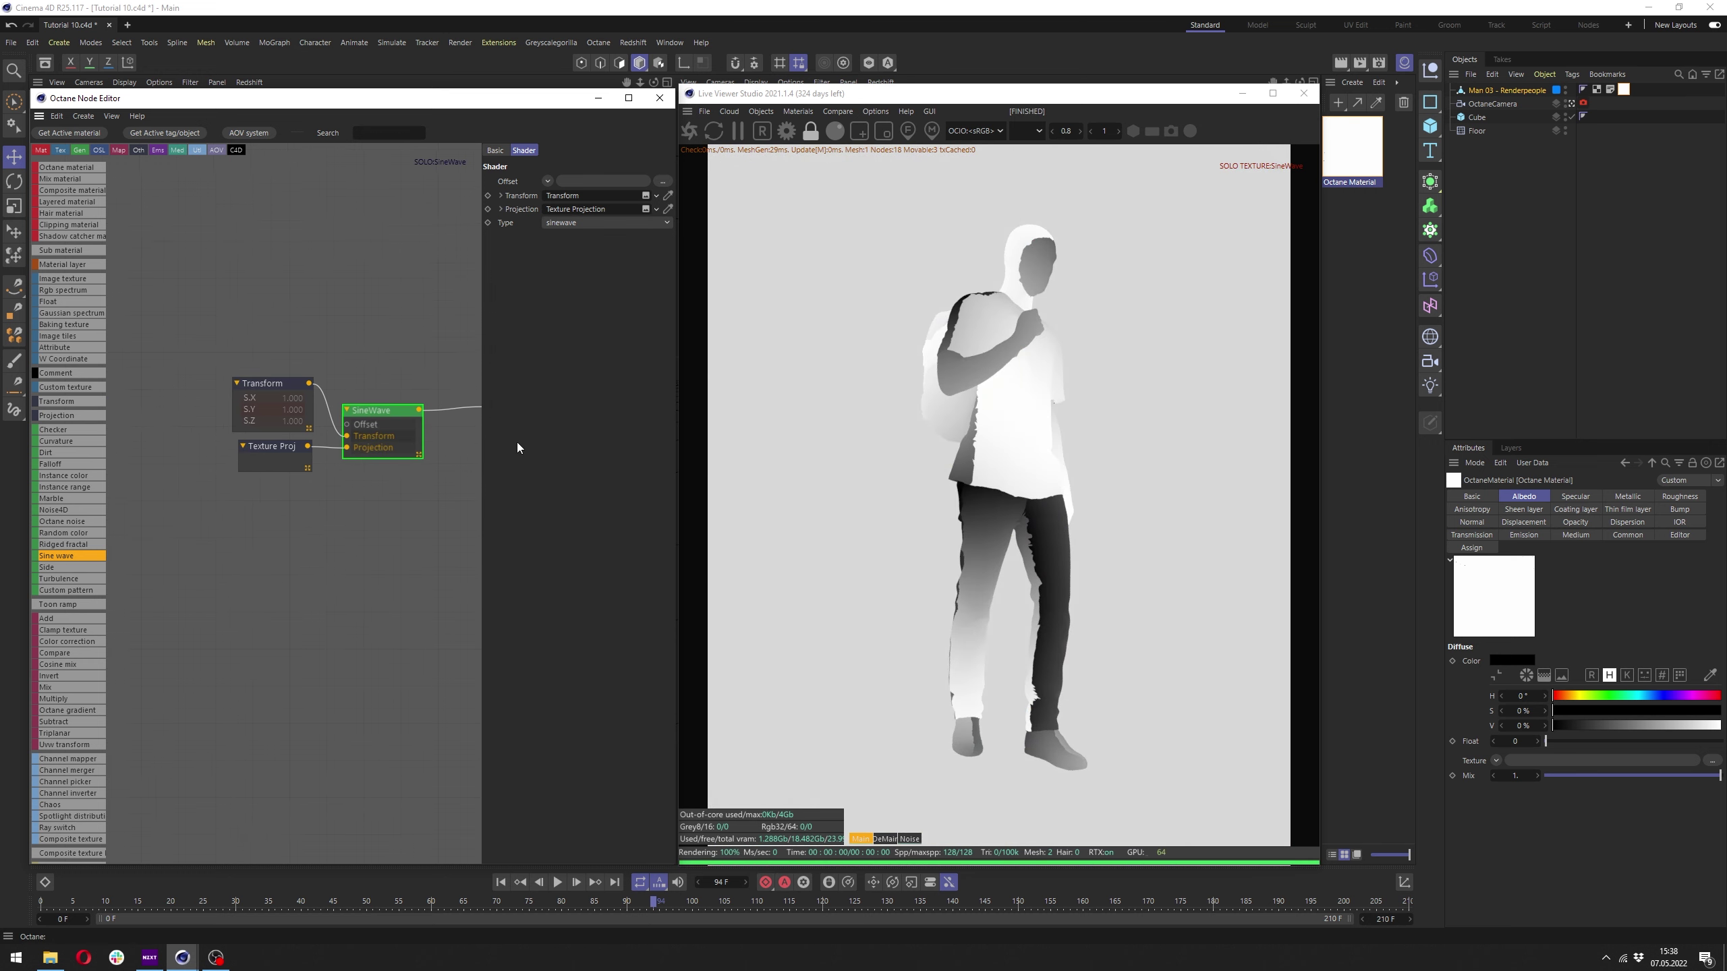
Set the SineWave's Texture Proj to XYZ to UVW.
left_click(314, 456)
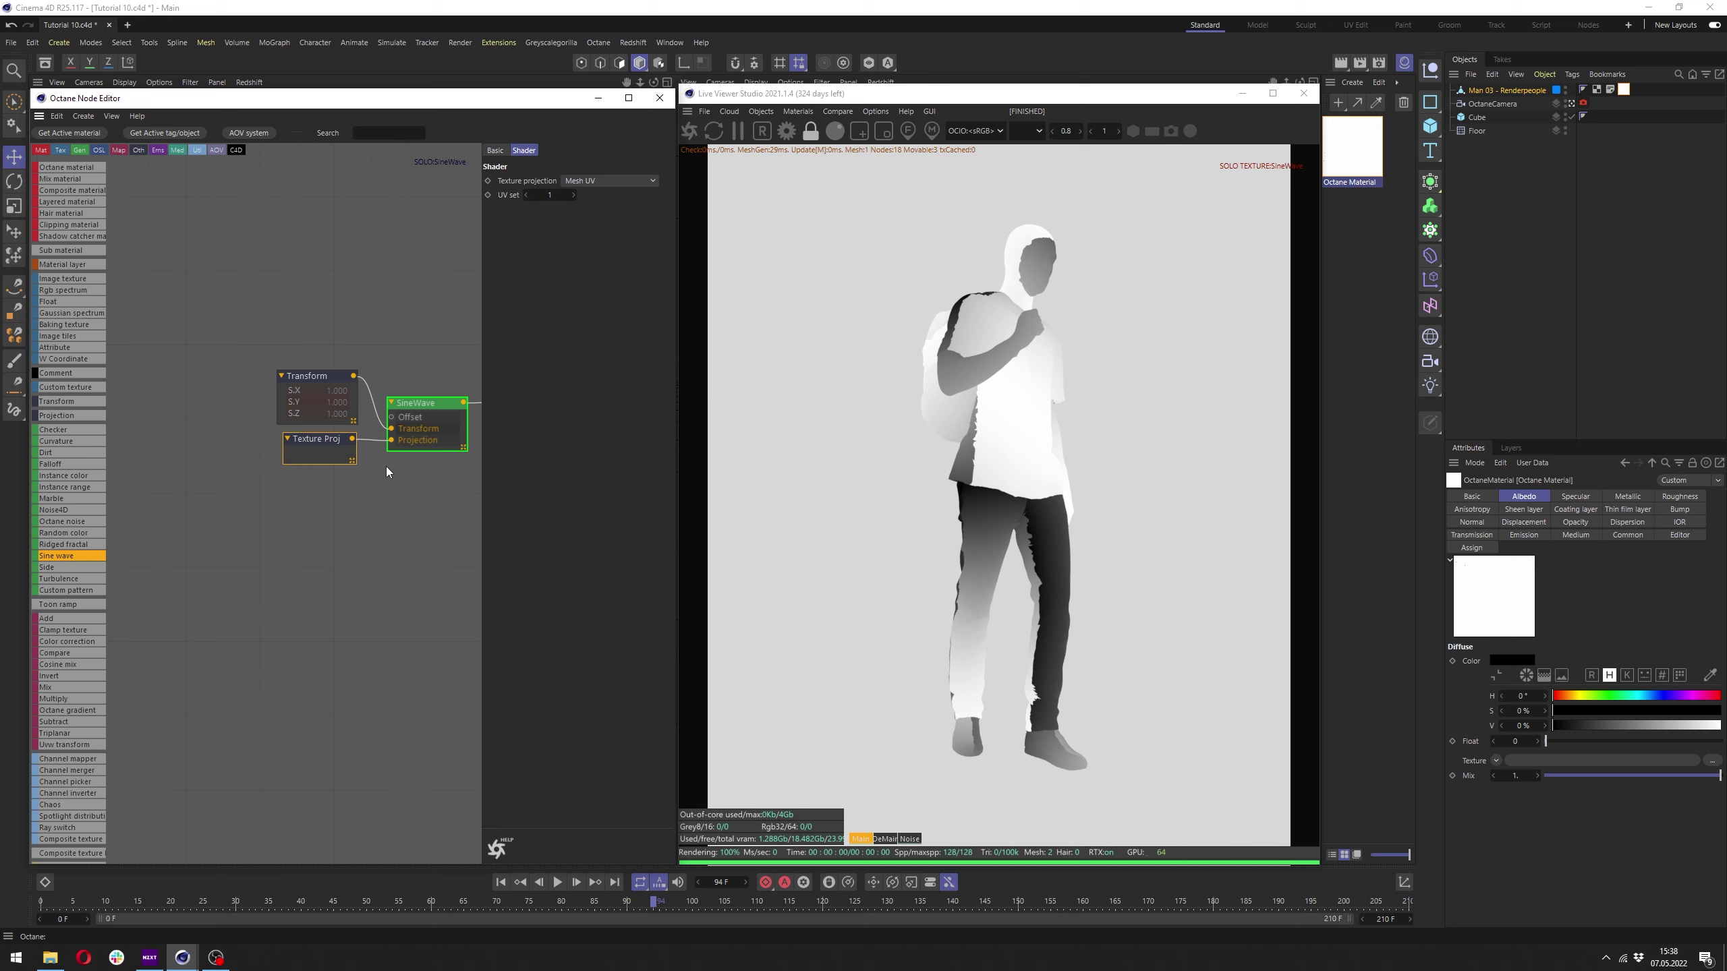
left_click(607, 179)
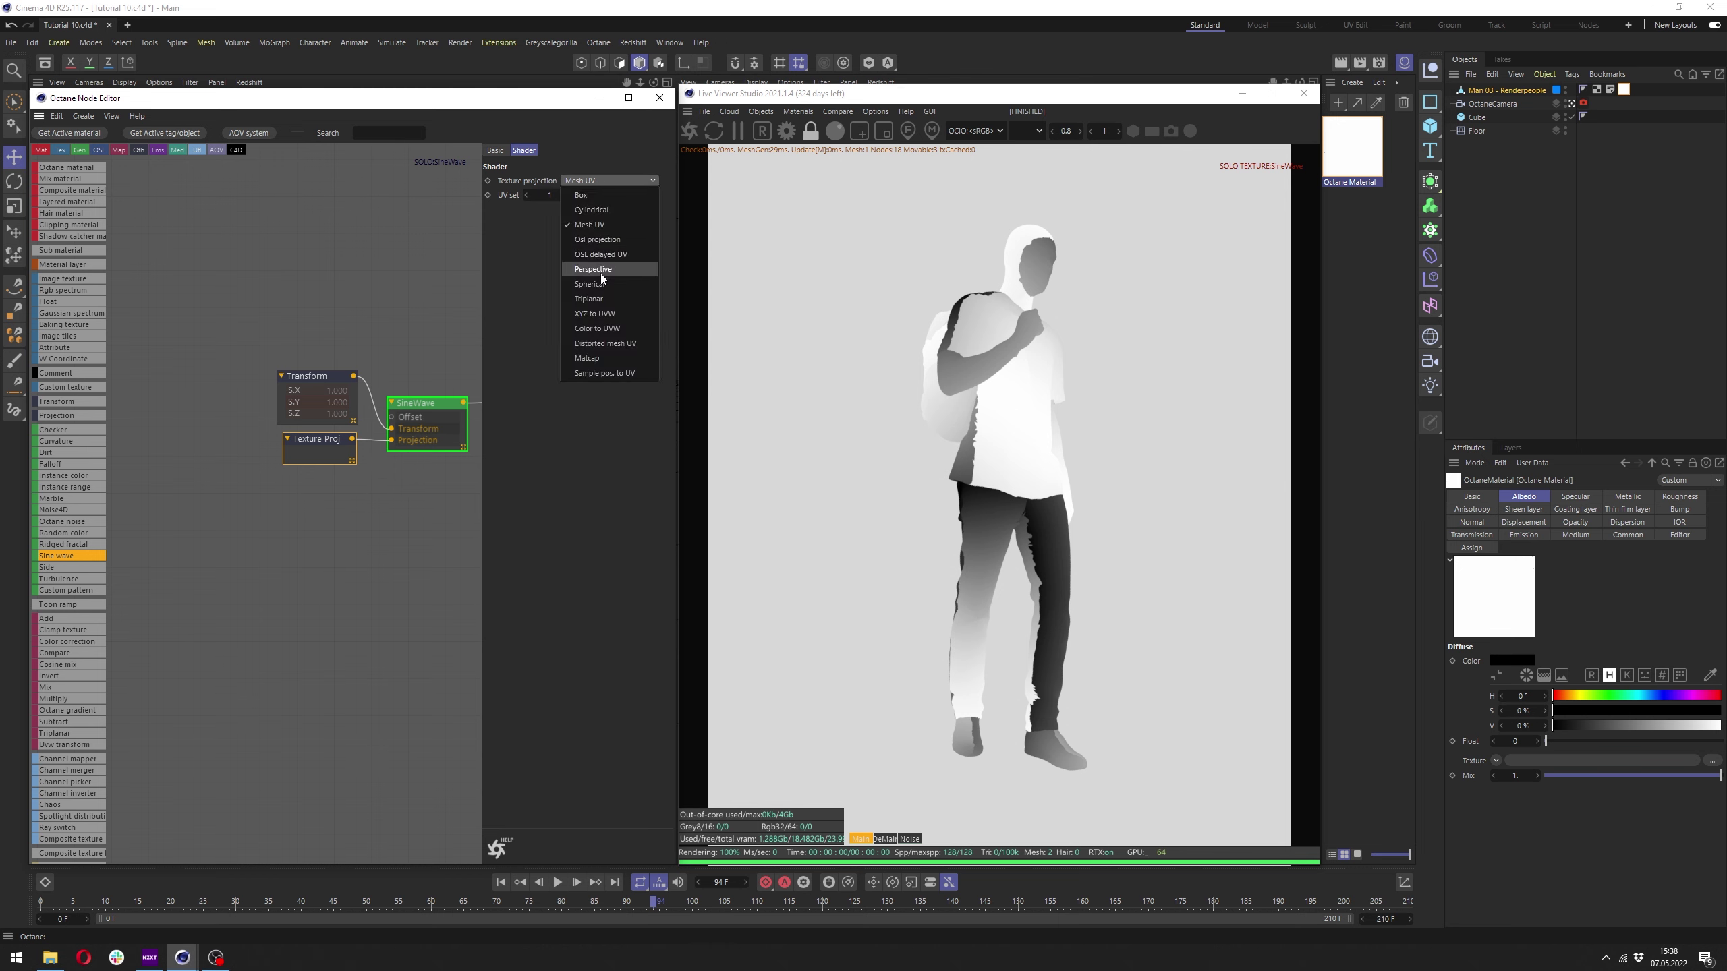
left_click(600, 315)
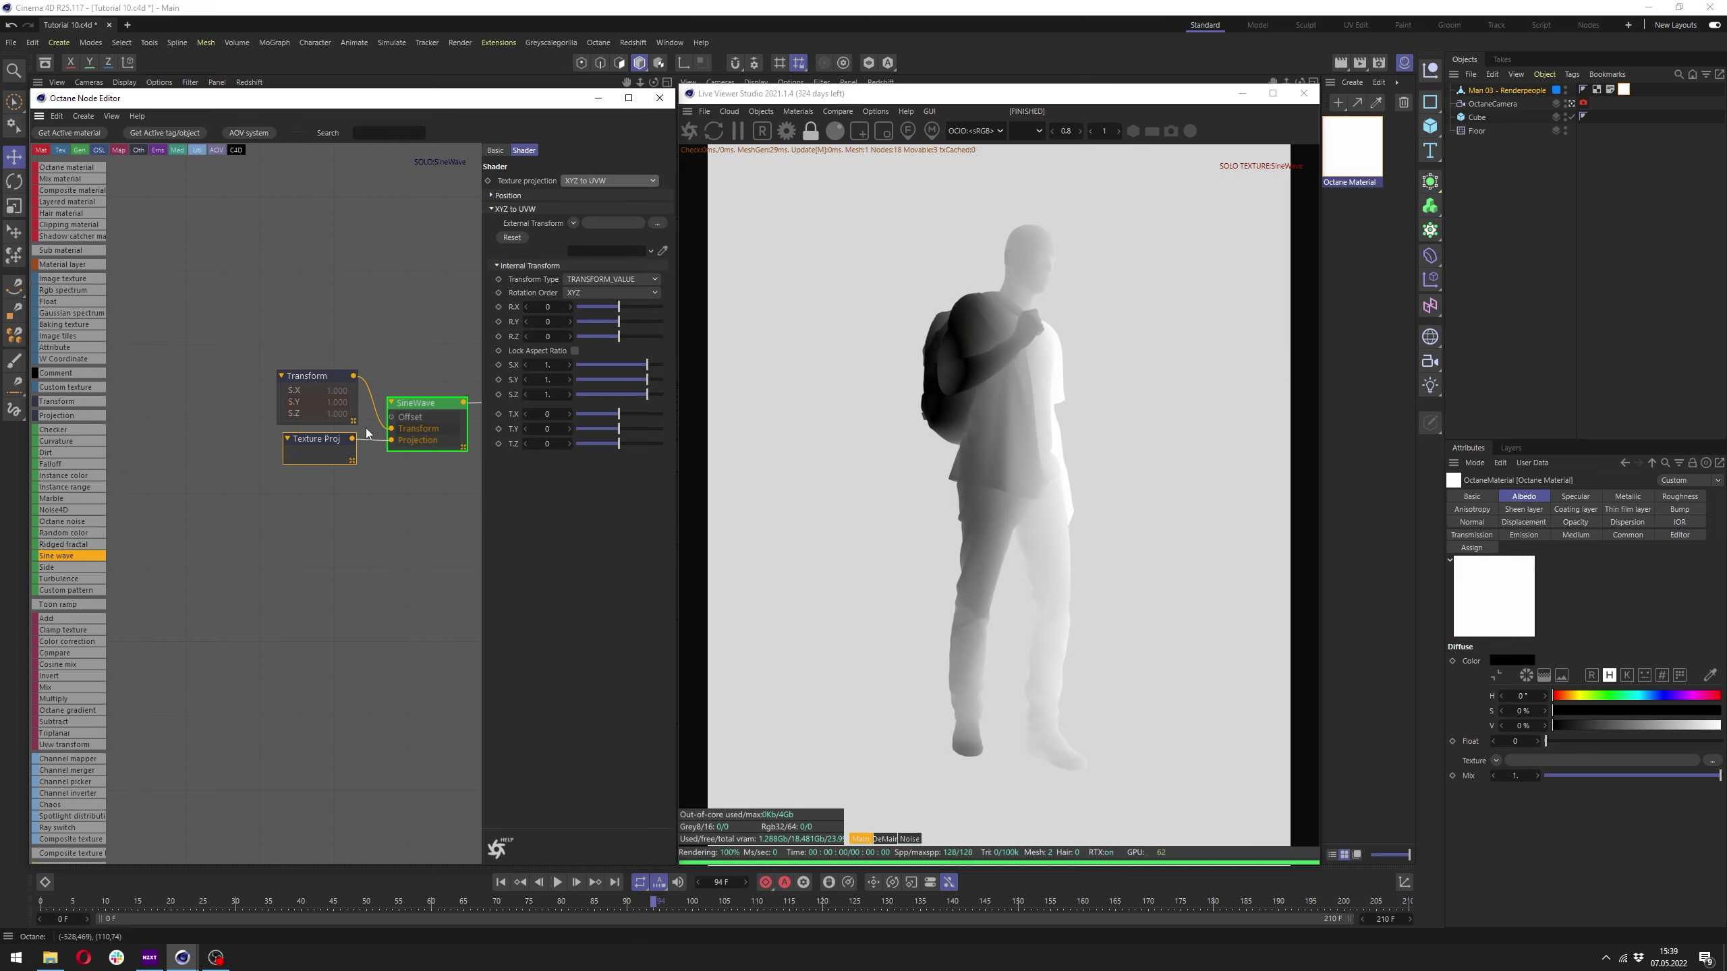
Shrink the Transform scale and set Z rotation to 90° for fine horizontal stripes.
left_click(317, 385)
left_click_drag(645, 295, 589, 286)
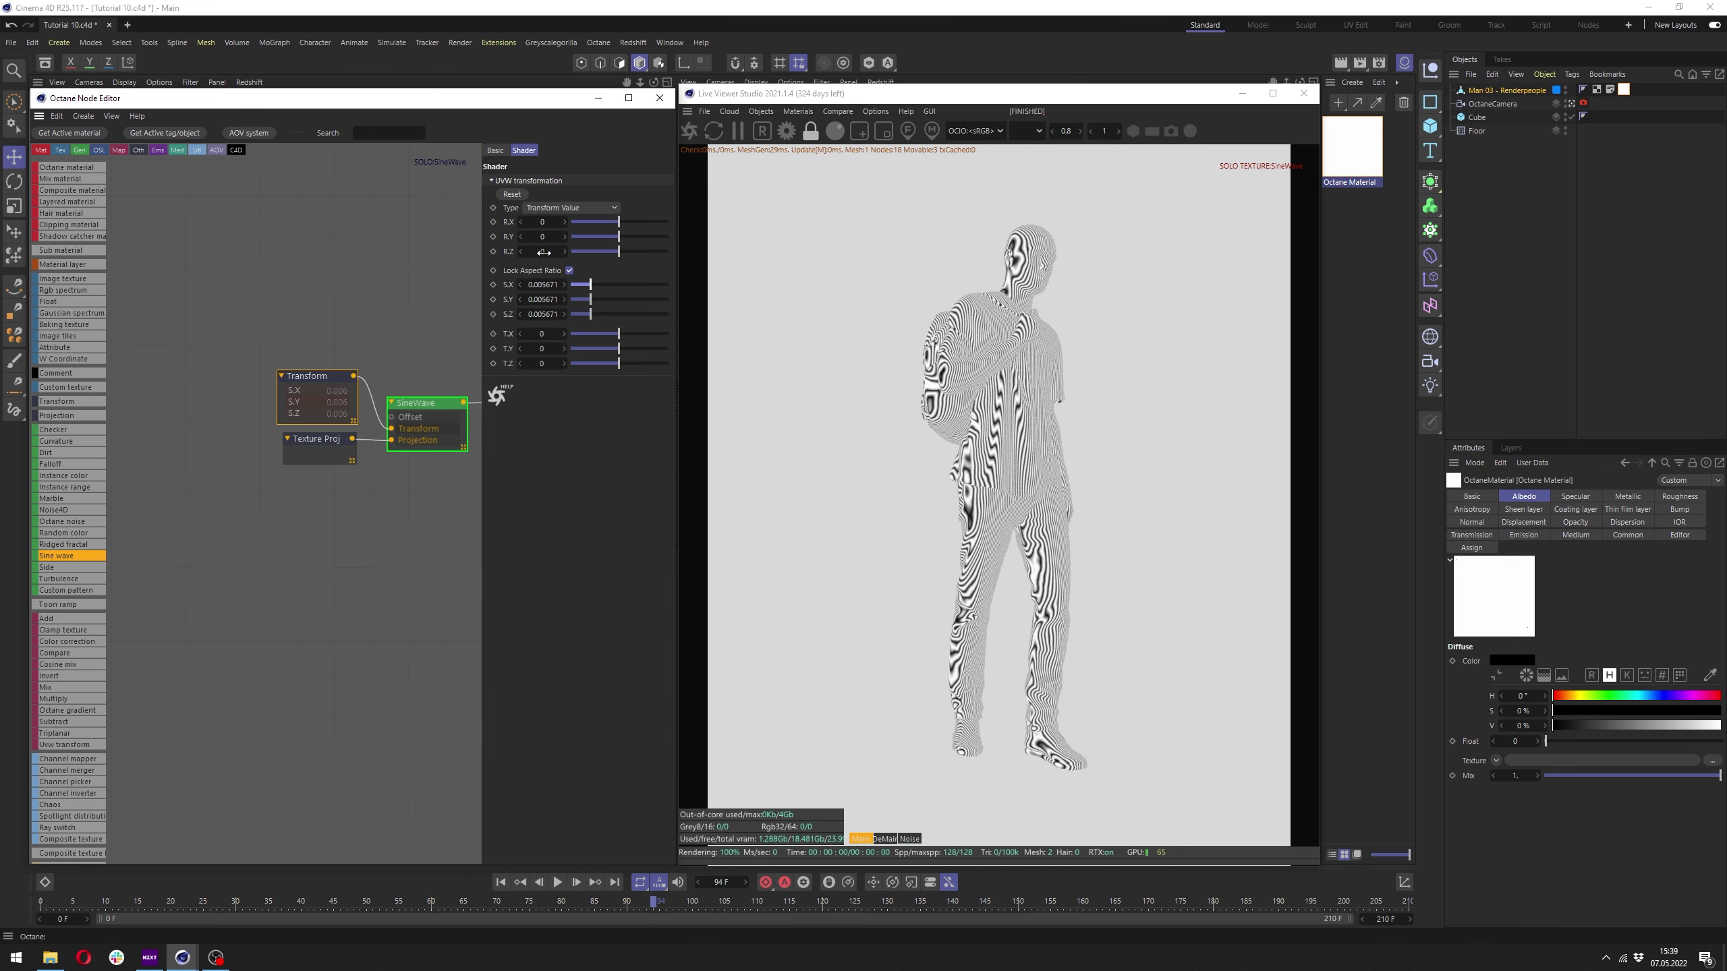
left_click(540, 236)
left_click(542, 252)
type("0")
key("Return")
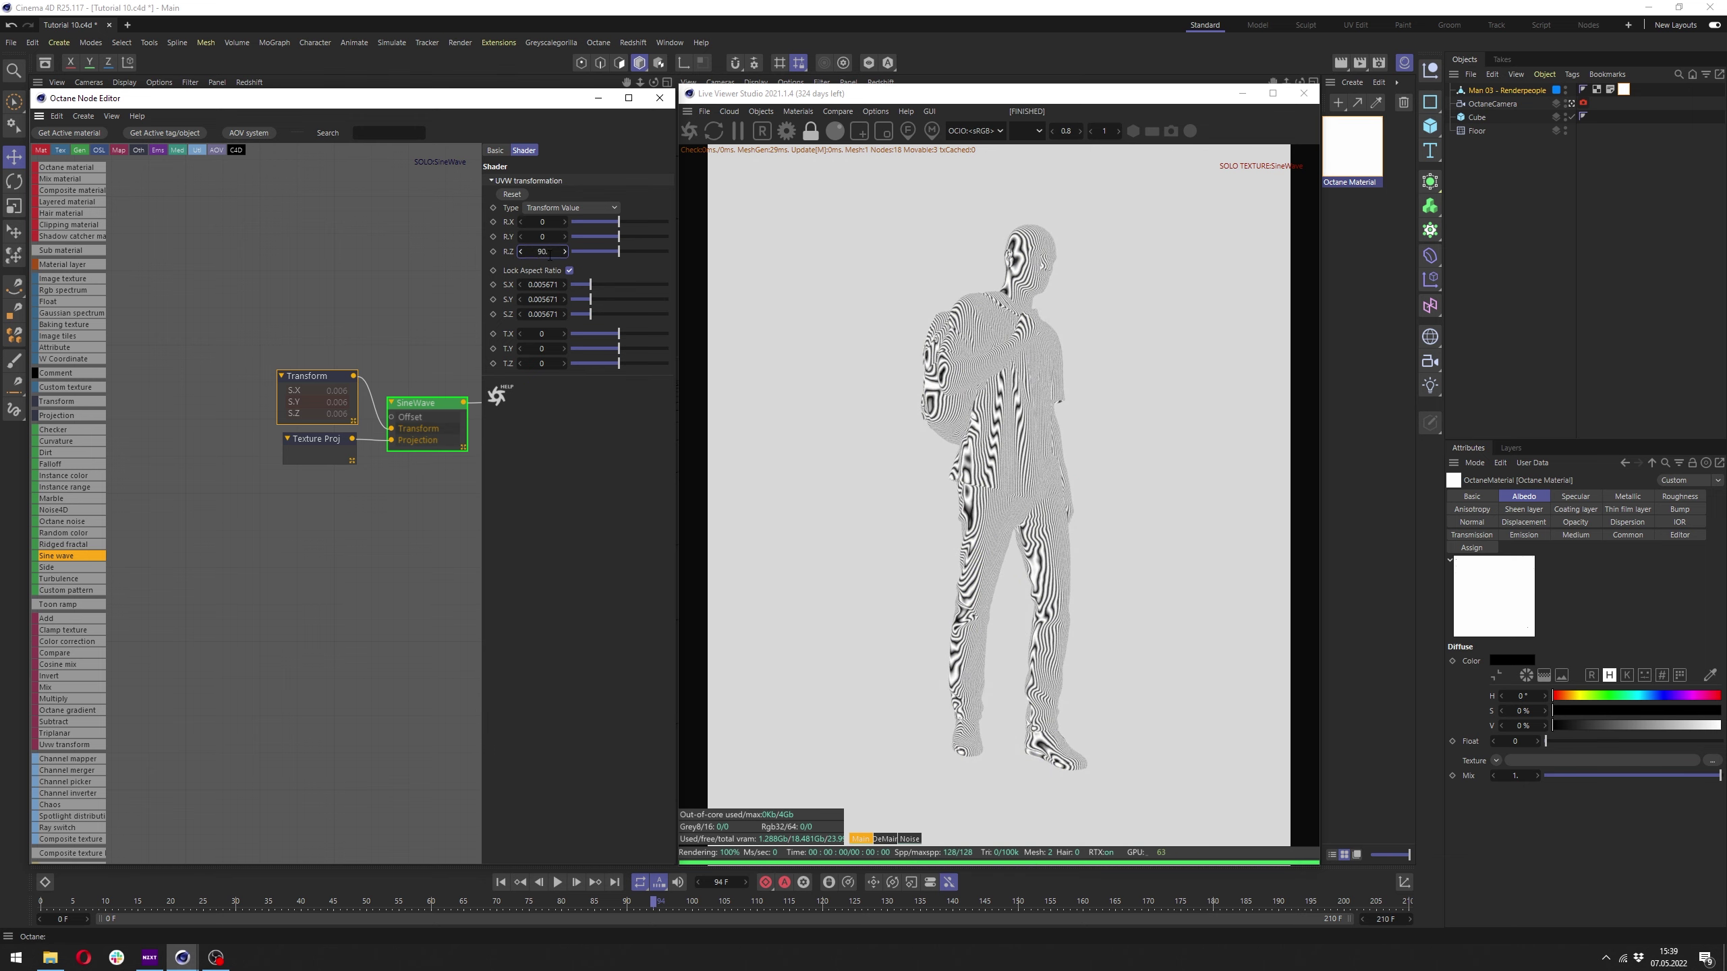
key("Return")
left_click_drag(590, 284, 592, 283)
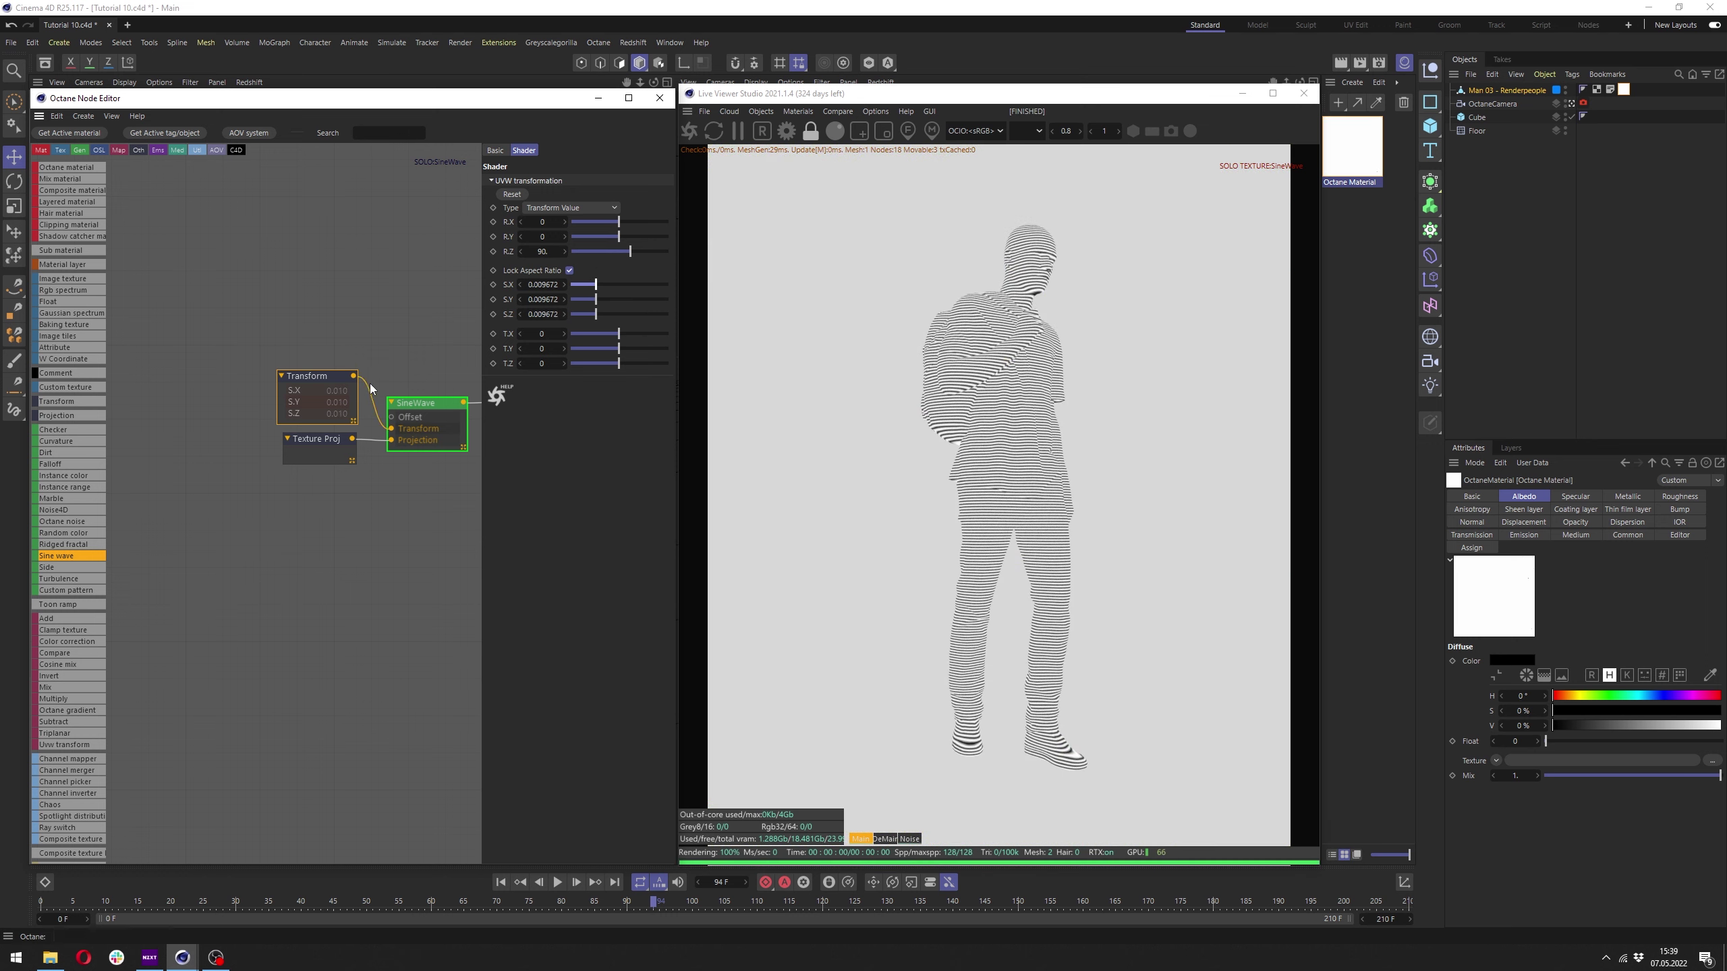
middle_click_drag(371, 388, 169, 368)
Unsolo the SineWave texture so the full material renders again.
right_click(215, 388)
left_click(270, 398)
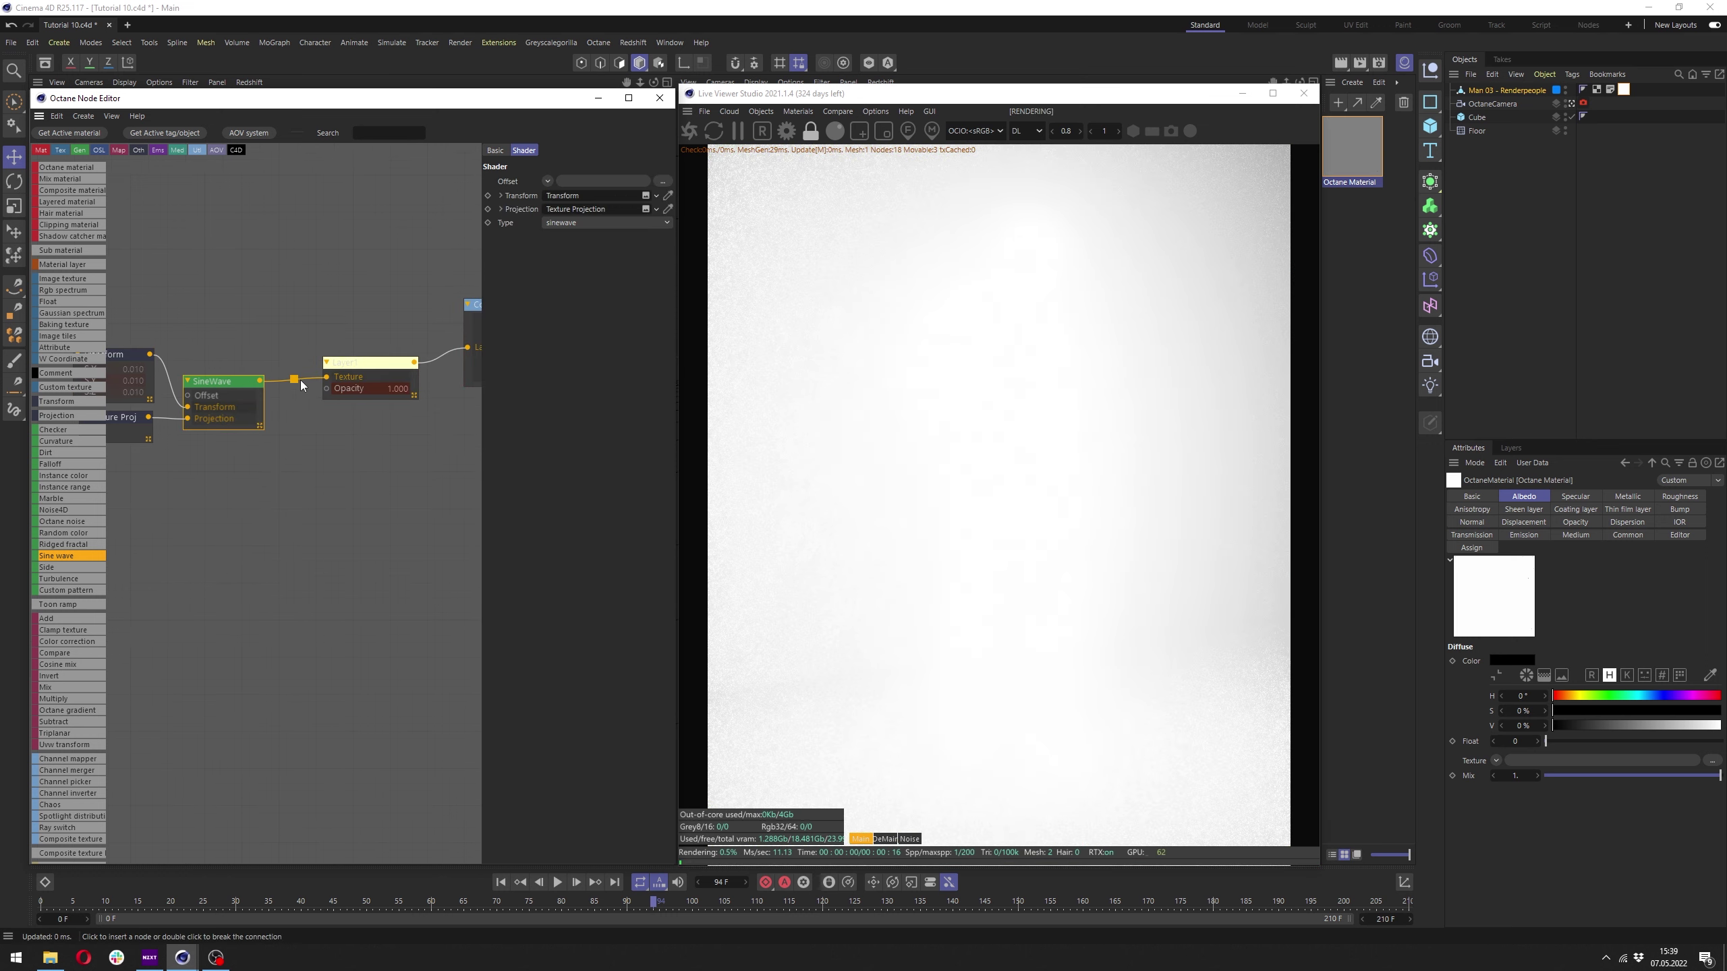
mouse_move(405, 364)
middle_mouse_down()
mouse_move(357, 312)
mouse_move(224, 318)
middle_mouse_up()
Lower the Texture Emission power to 10, then to 1.
left_click(365, 291)
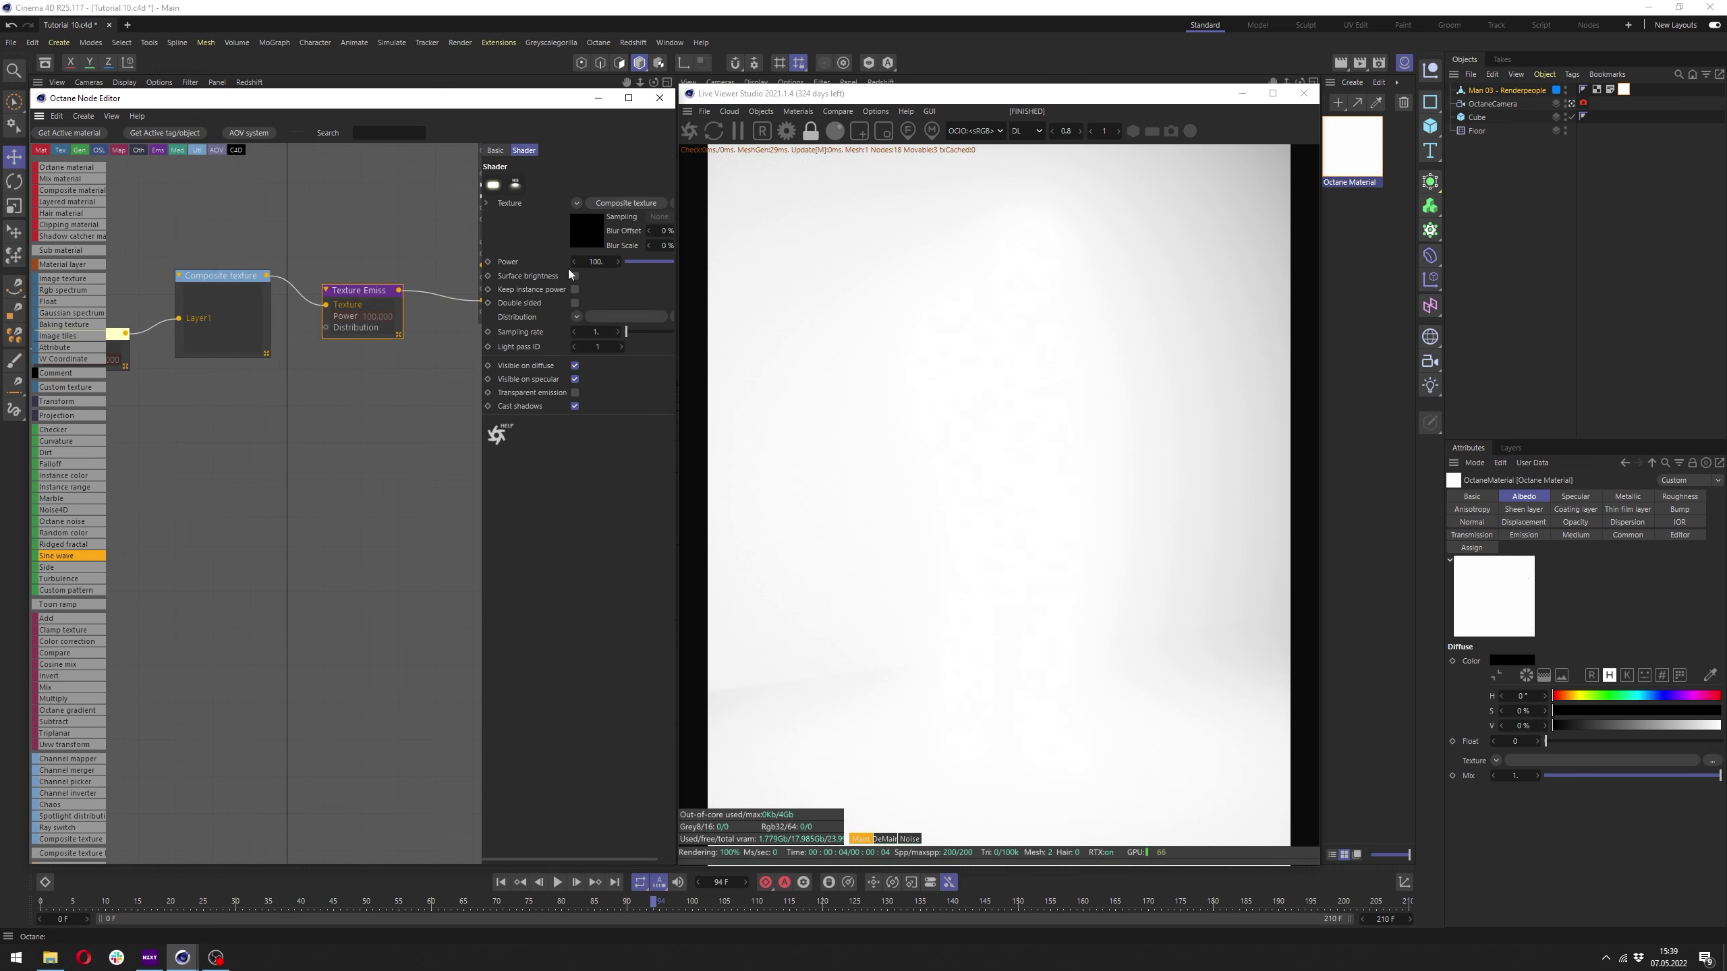
left_click(608, 266)
type("0")
key("Return")
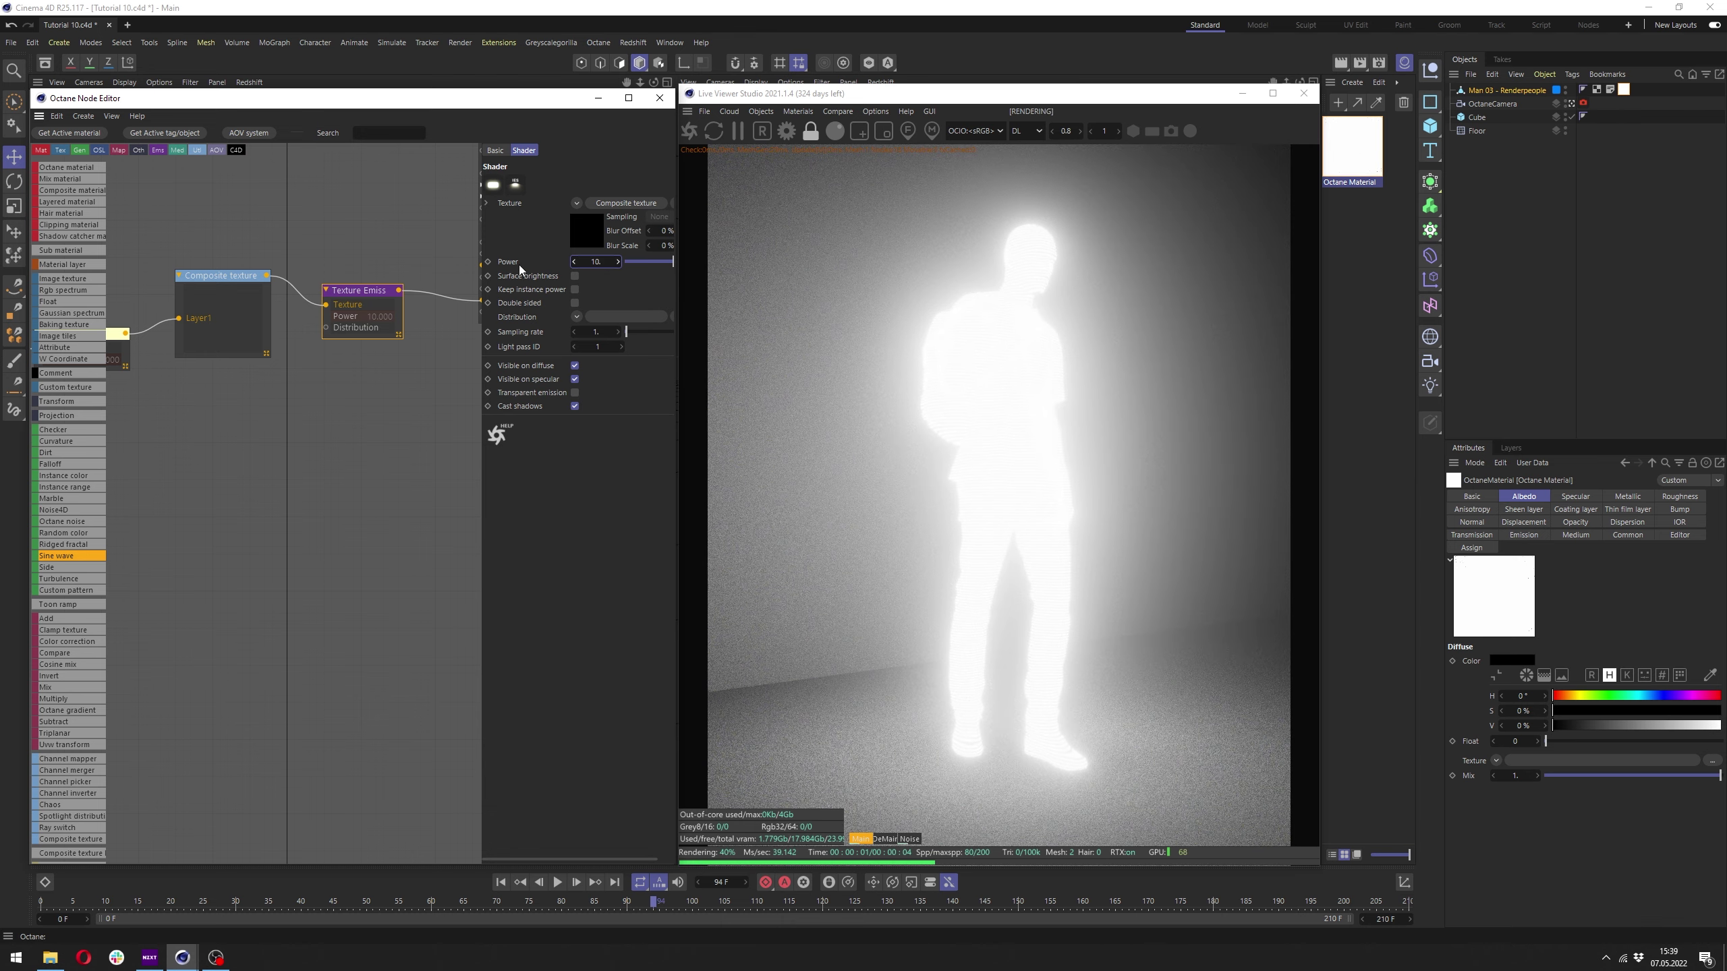
left_click(594, 262)
type("1")
key("Return")
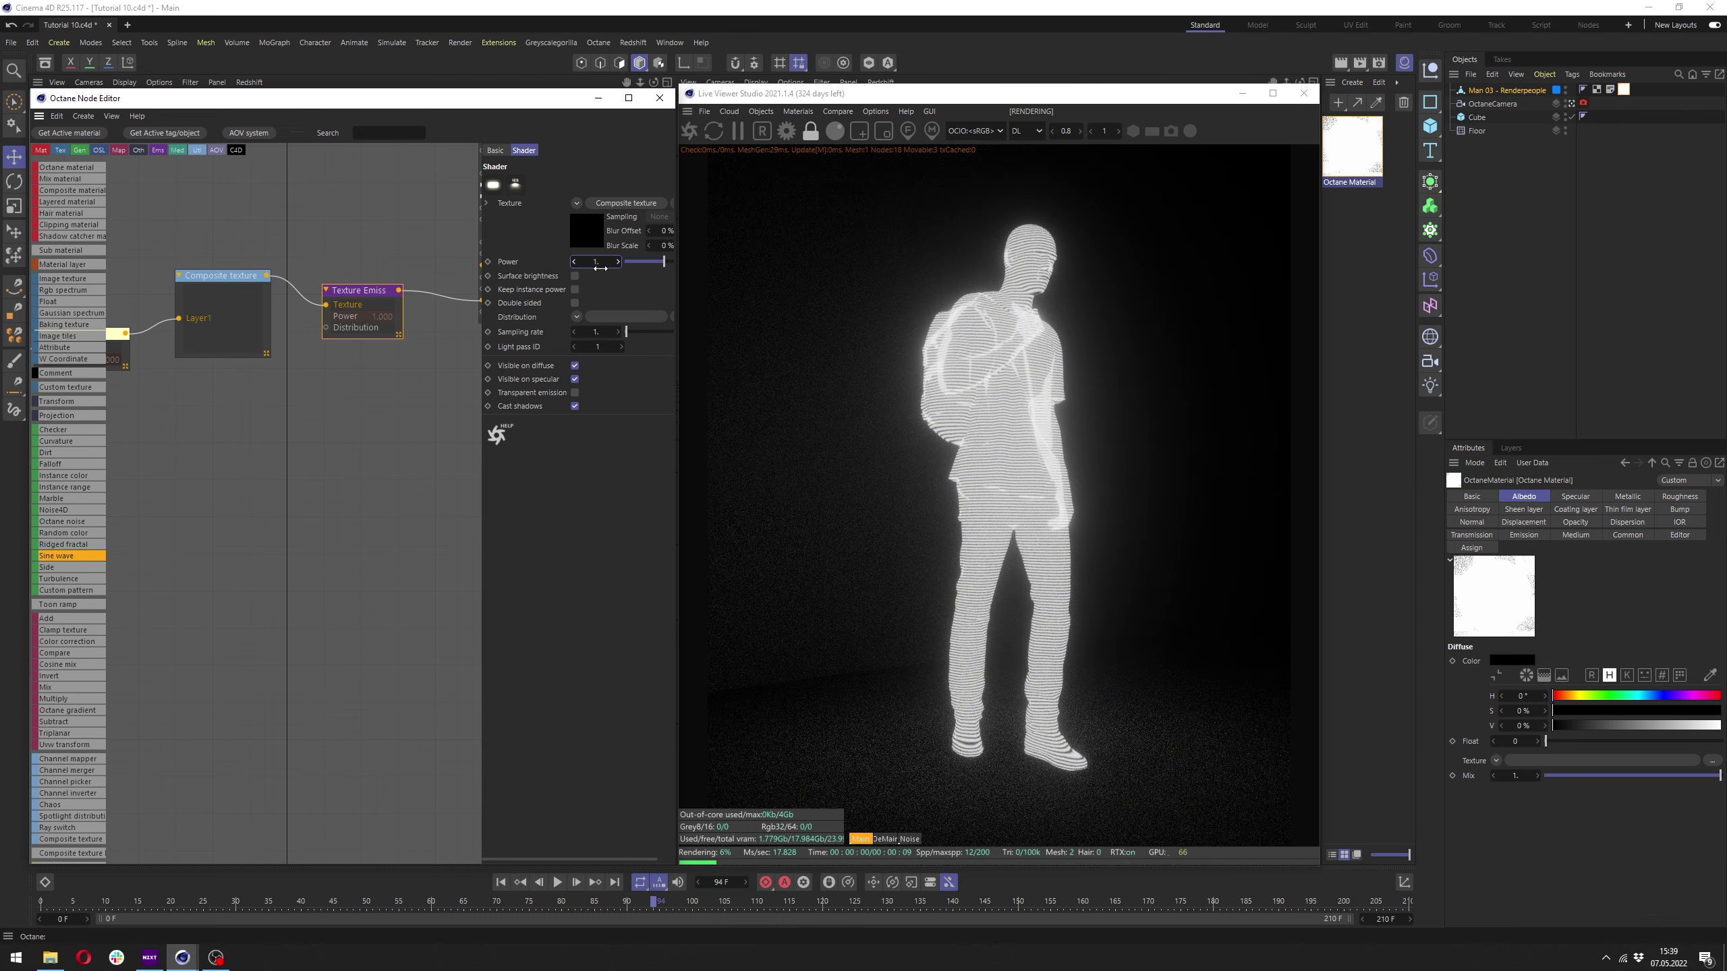
scroll(271, 391, "down", 2)
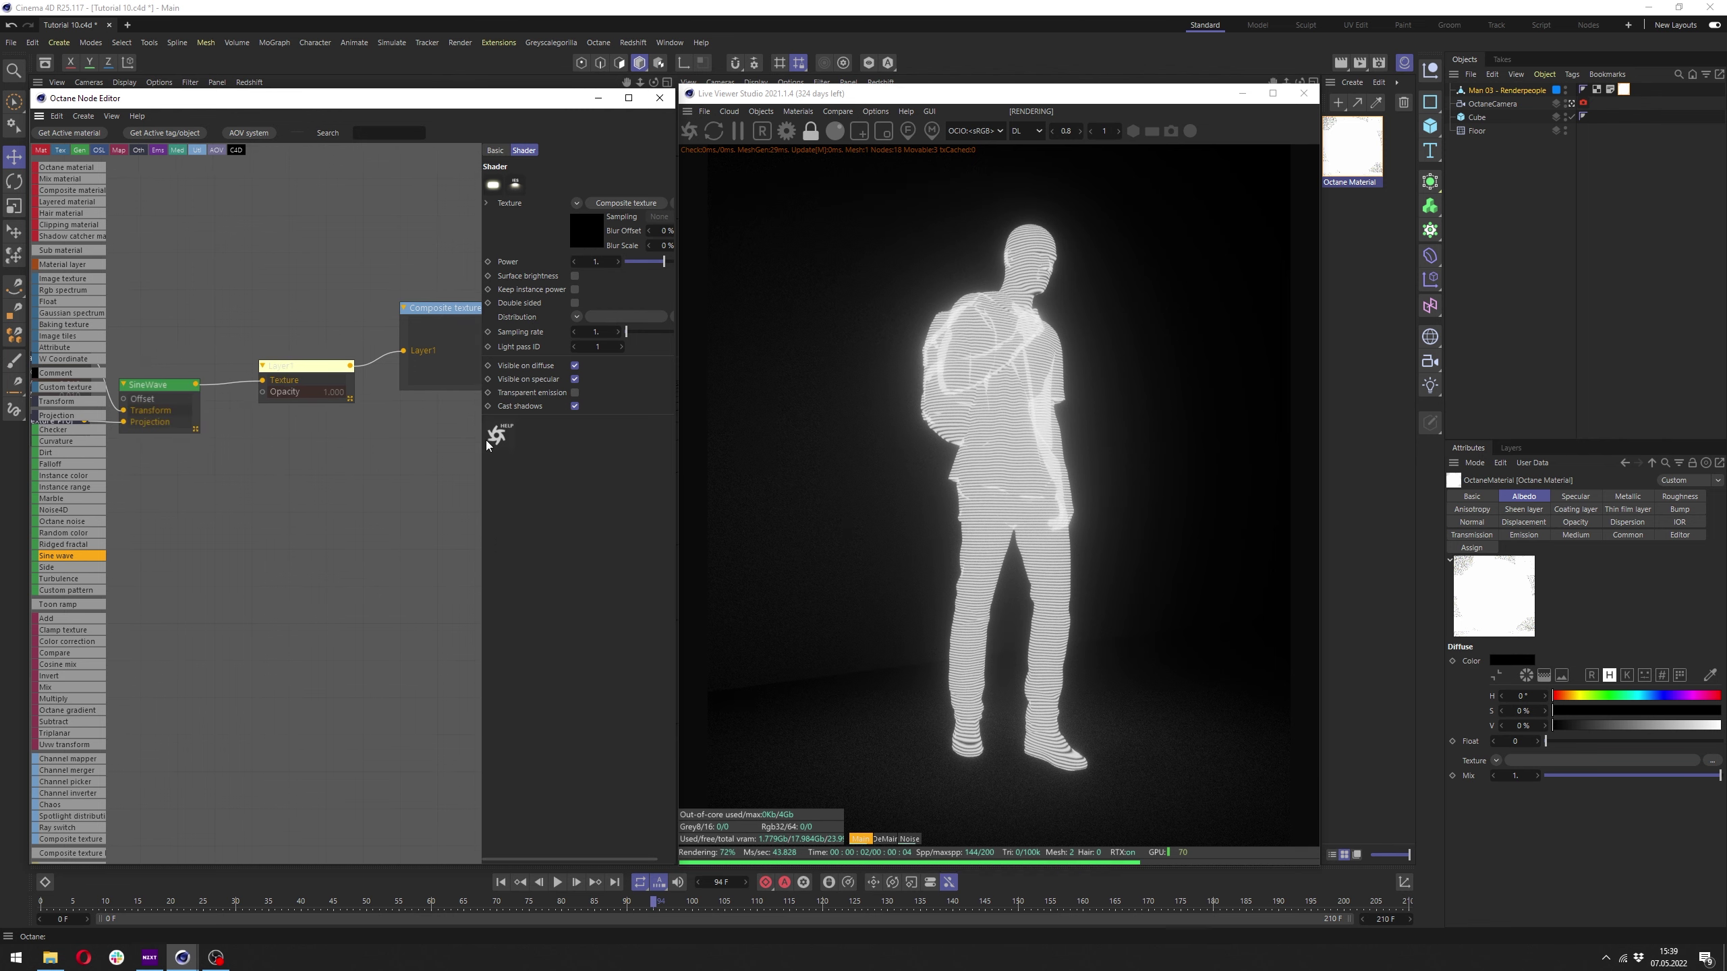
Add a second layer, Layer2, to the Composite texture.
middle_click_drag(270, 391, 329, 405)
scroll(329, 405, "up", 2)
left_click(329, 392)
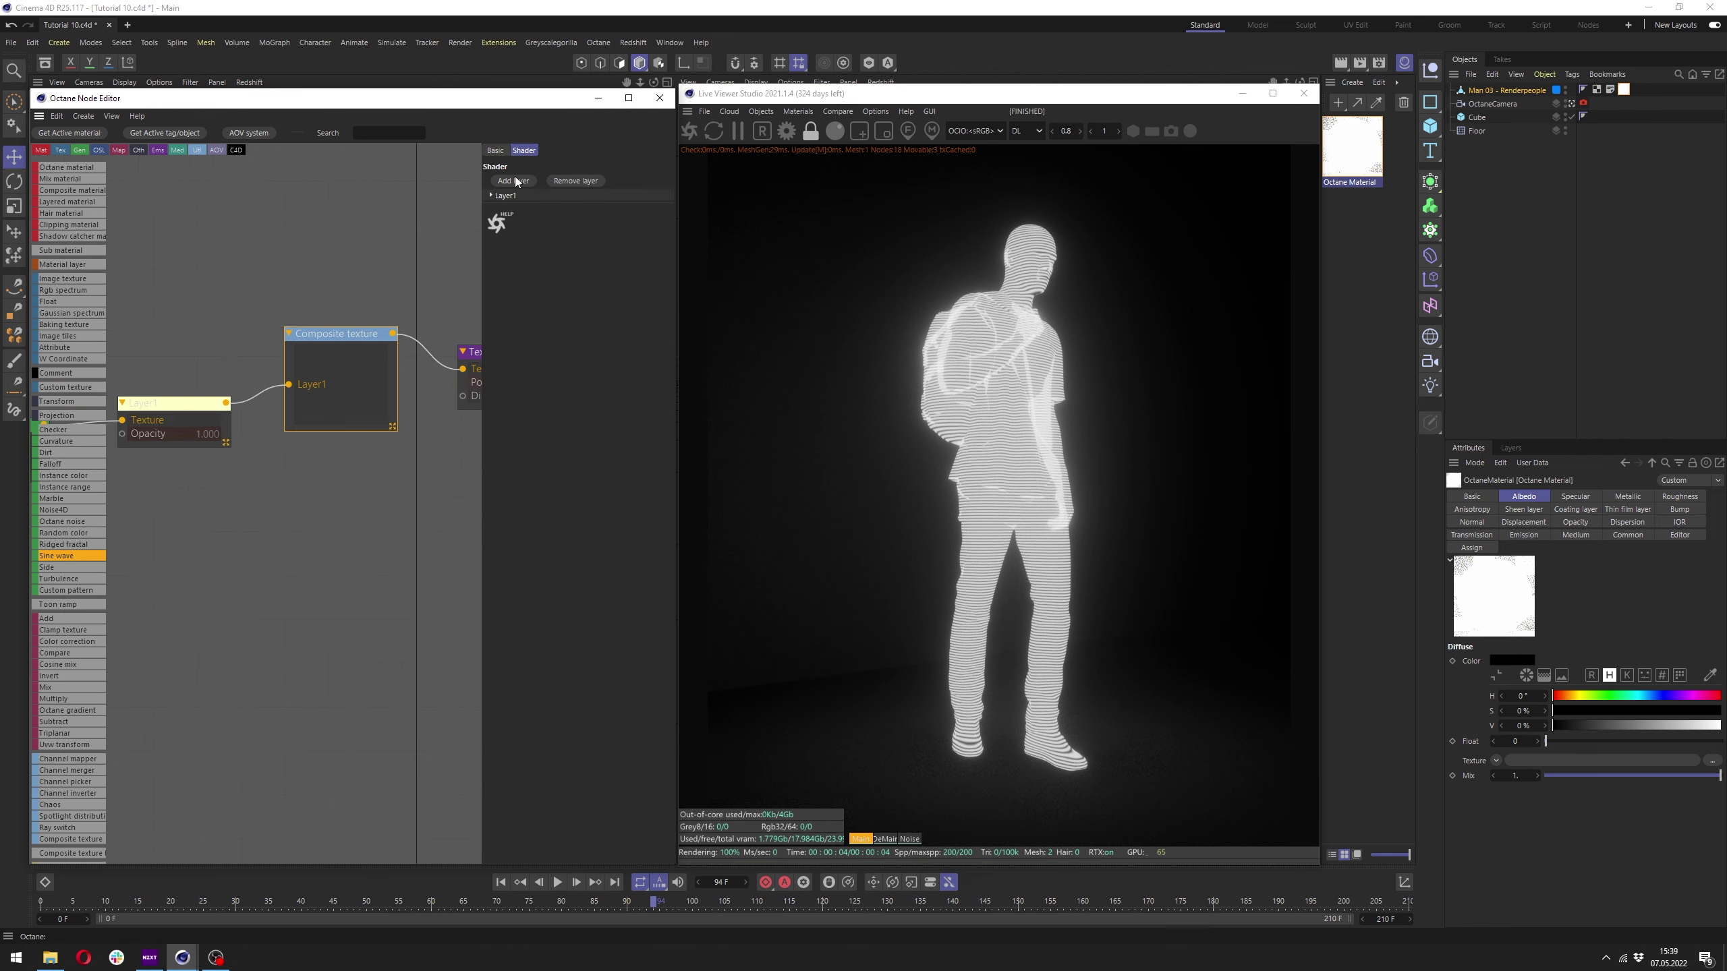
left_click_drag(191, 425, 190, 361)
left_click(190, 361)
middle_click_drag(190, 362, 307, 384)
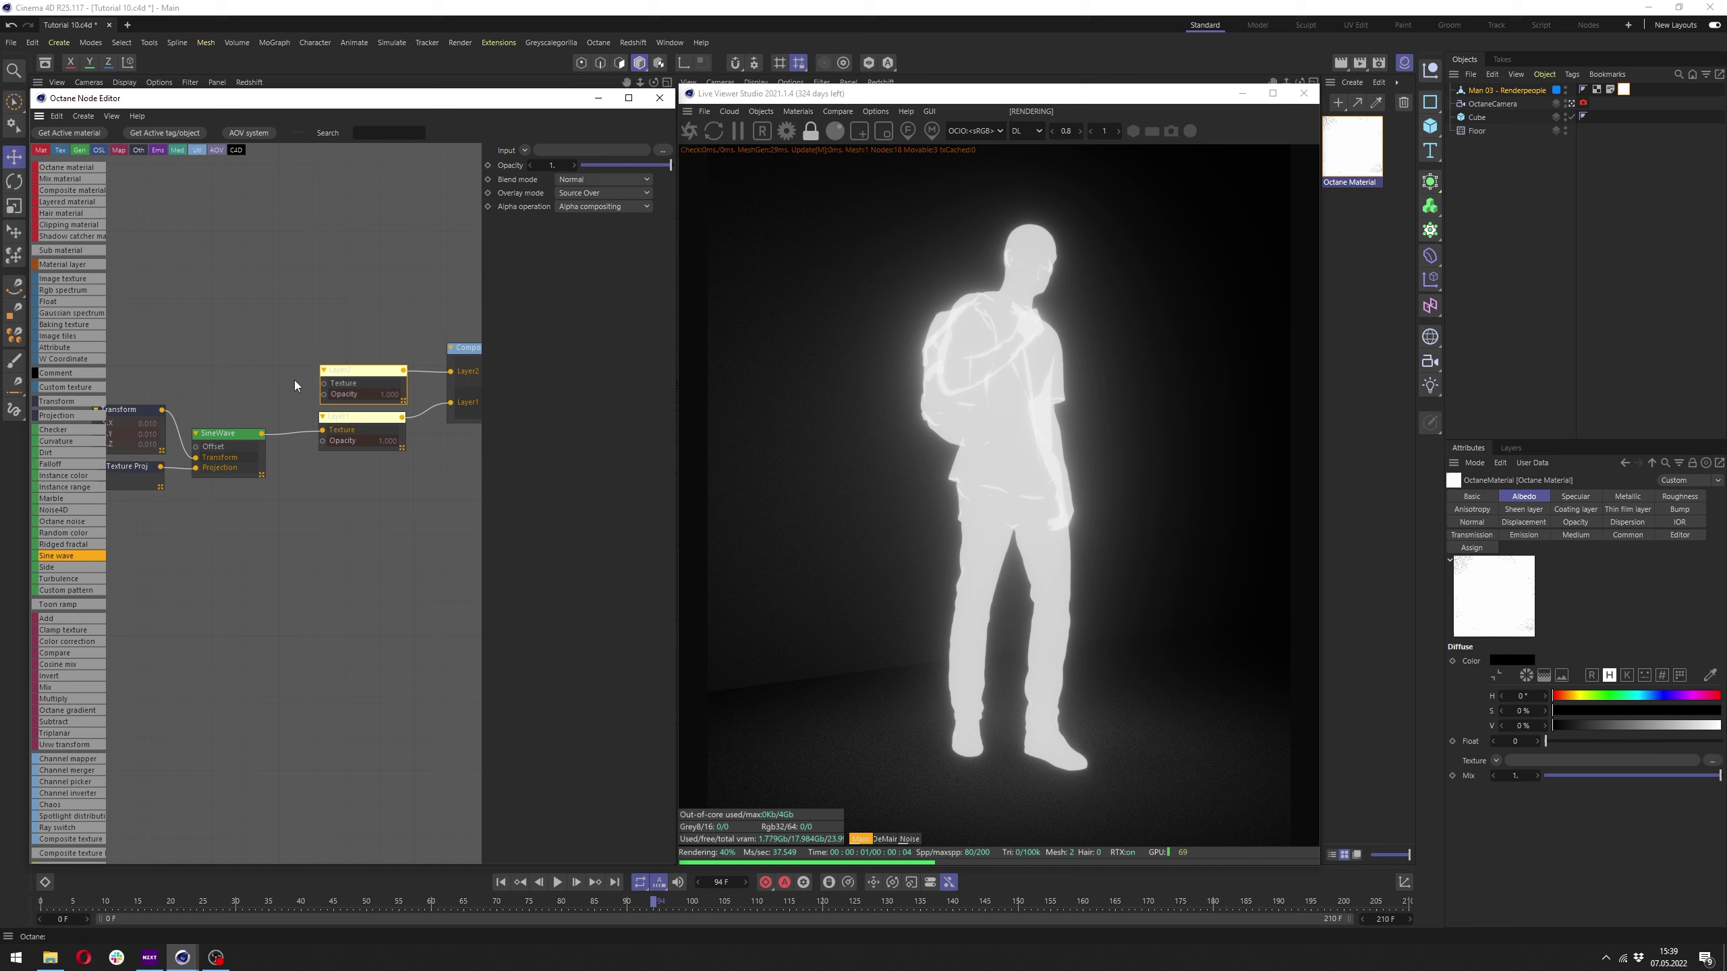
type("FA")
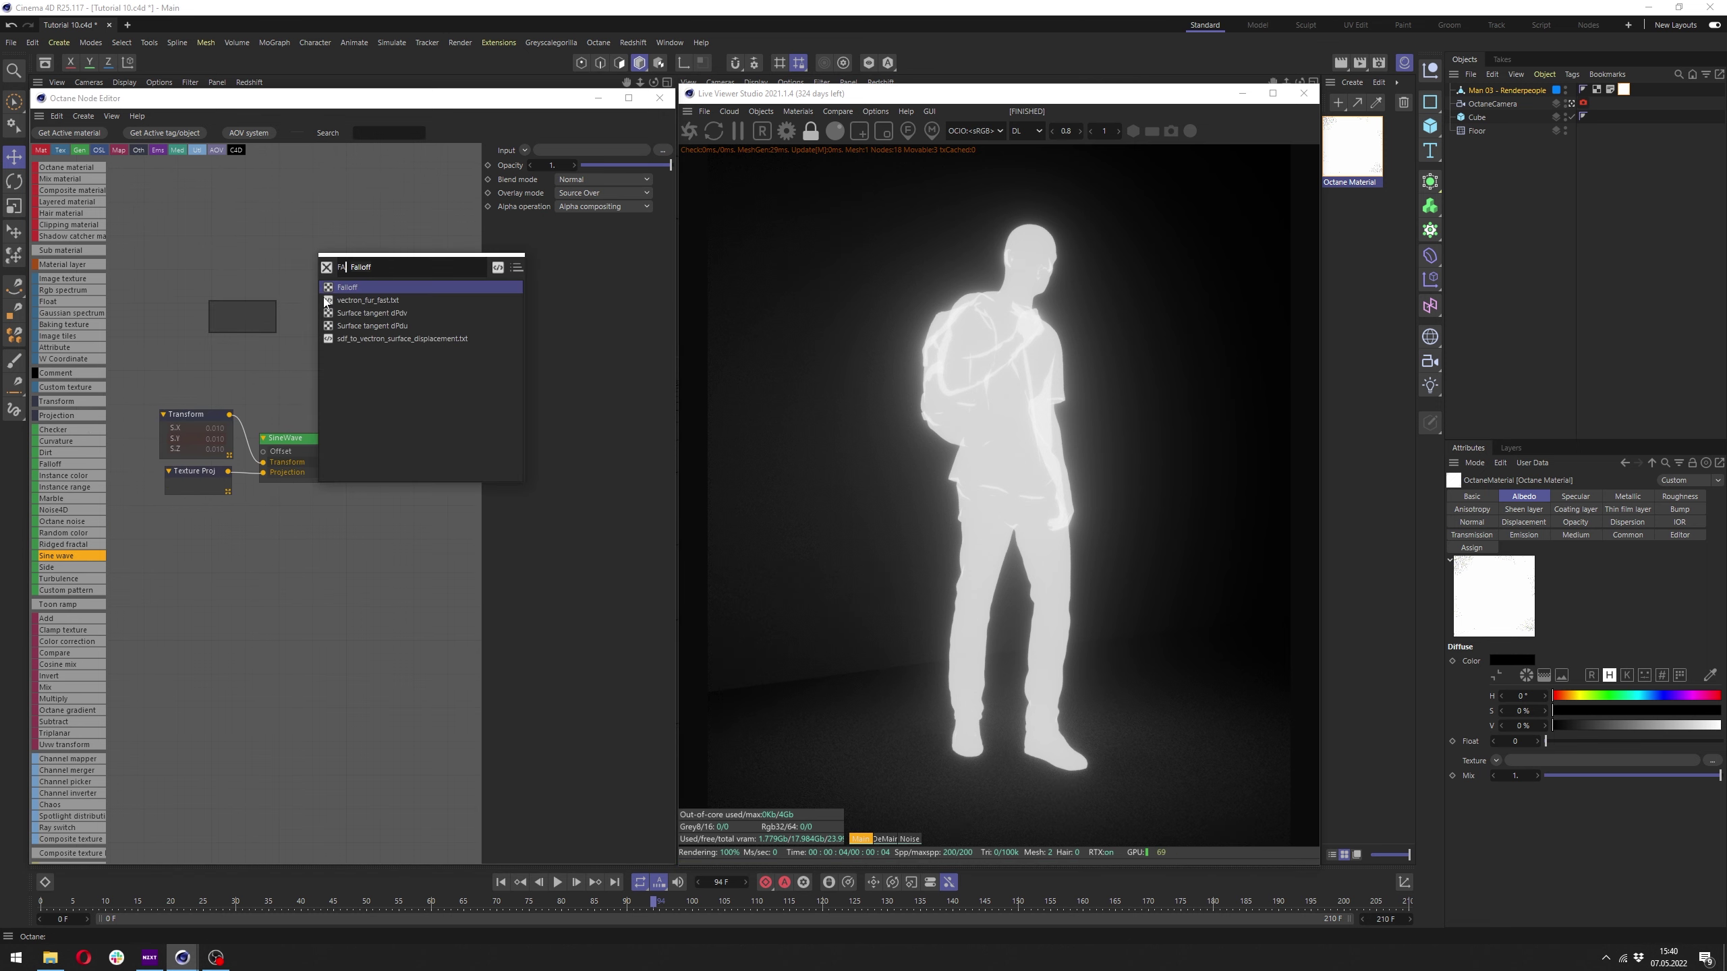
Connect a Falloff map to Layer2 and set its blend mode to Multiply.
key("Return")
middle_click_drag(483, 387, 355, 367)
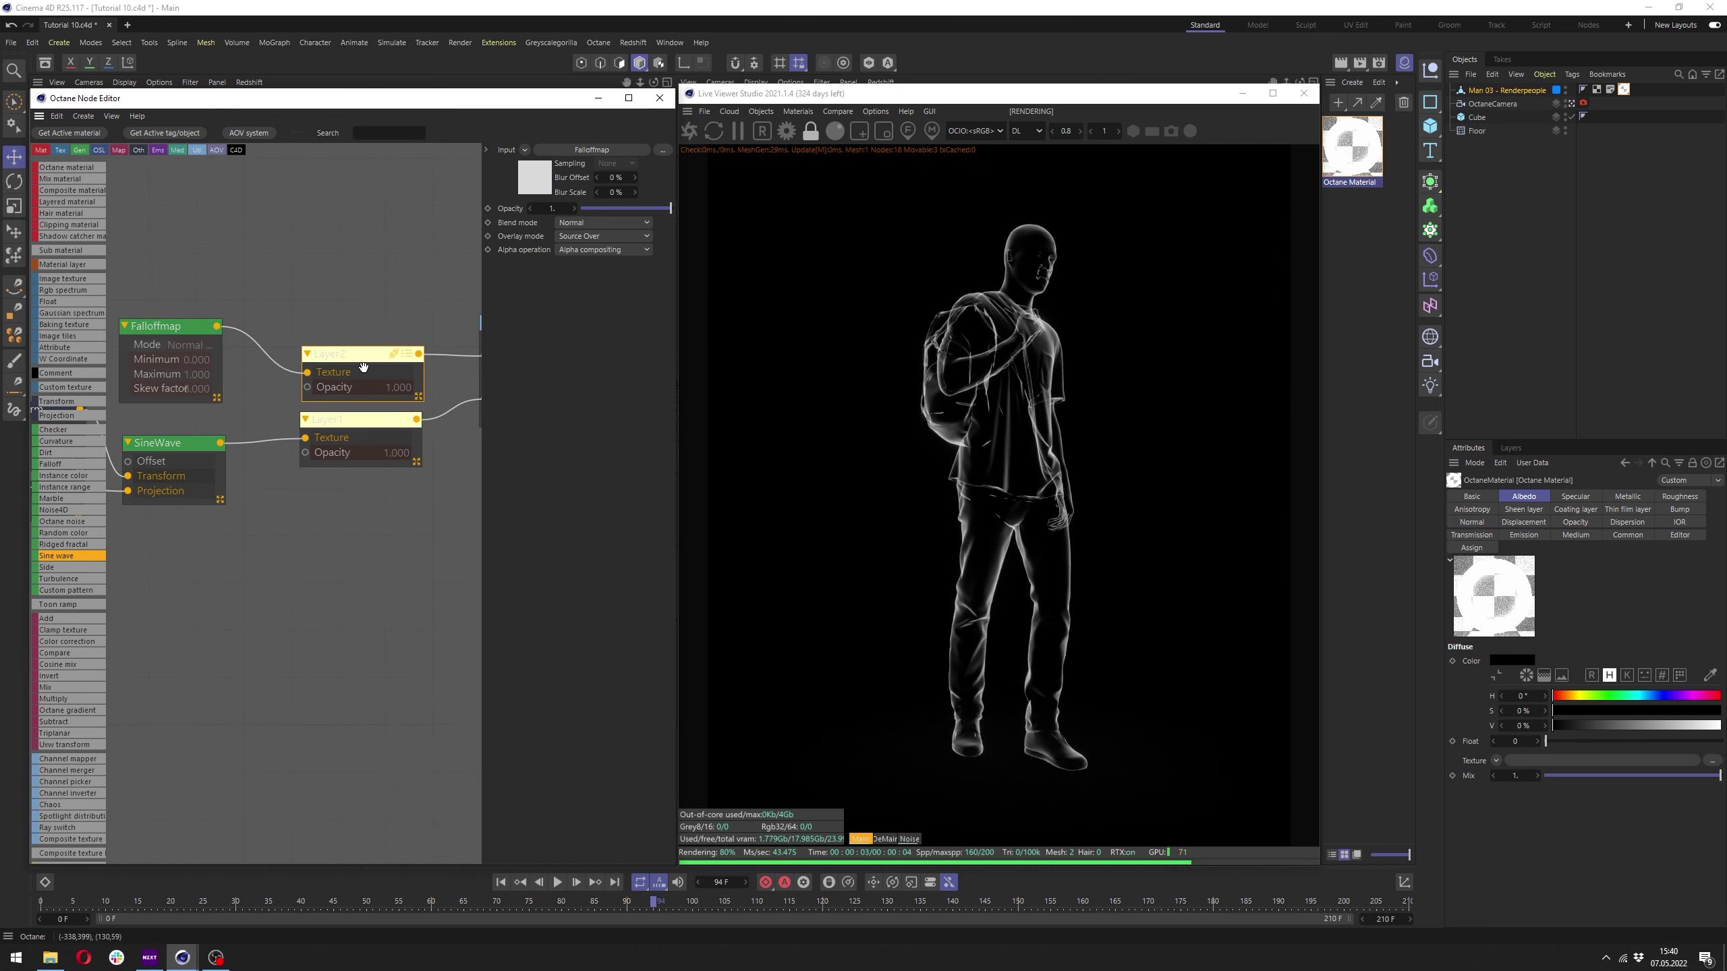
left_click(601, 223)
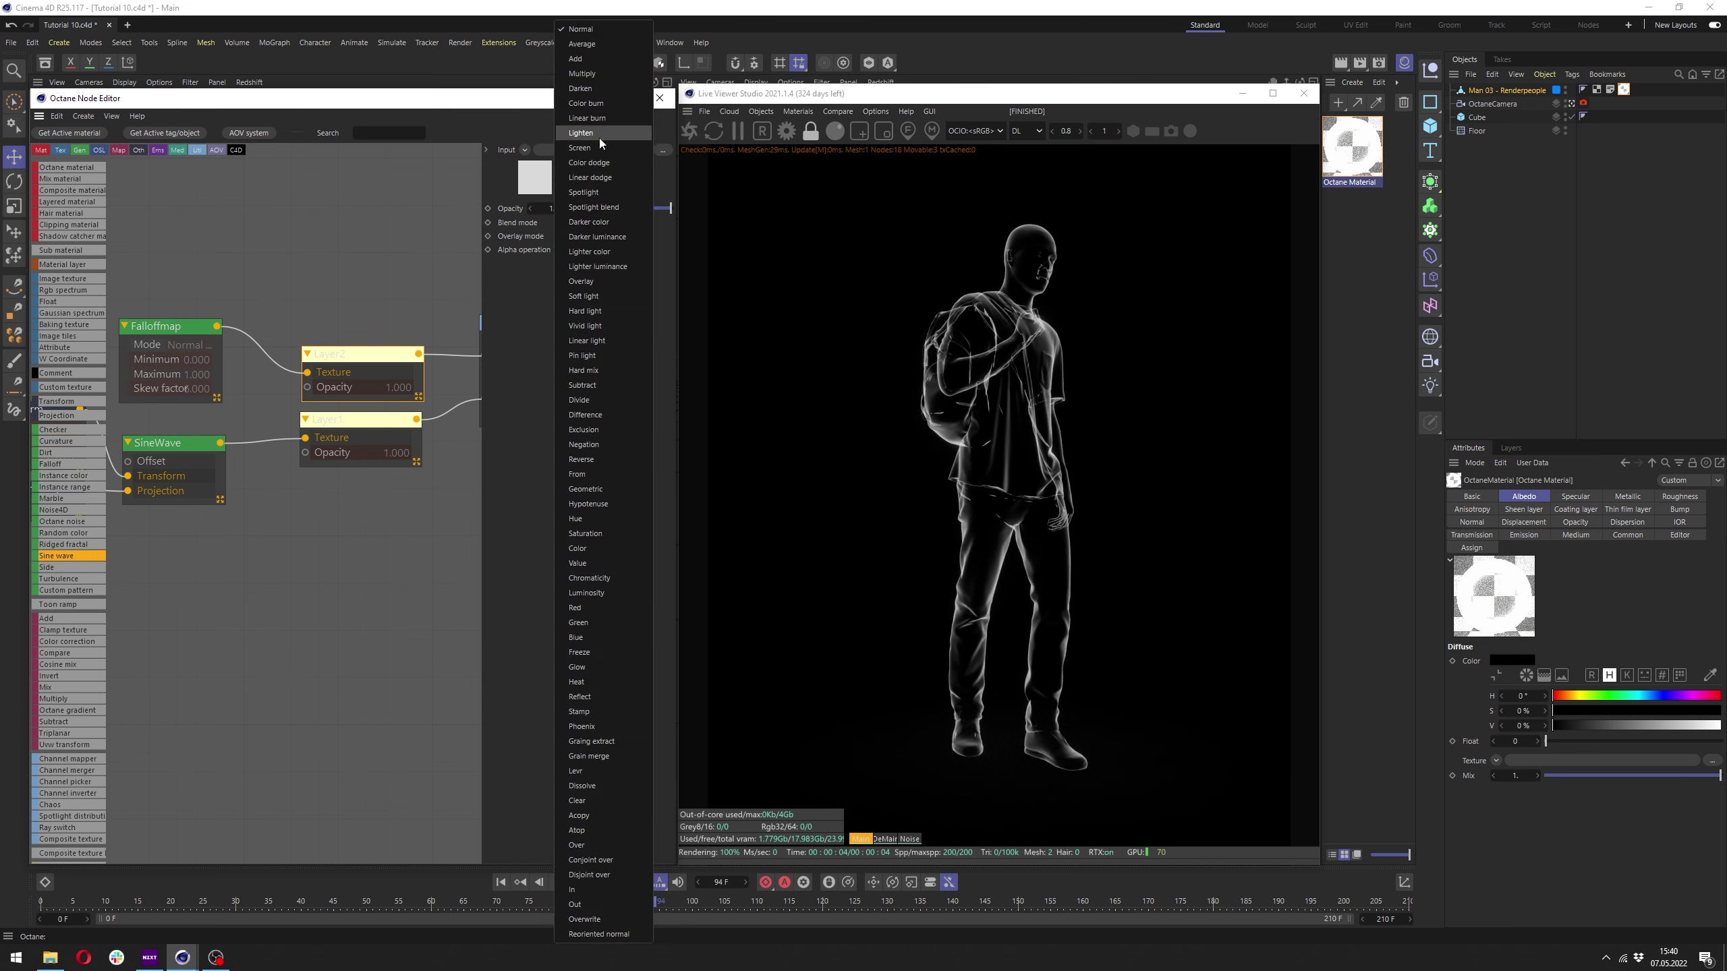
left_click(589, 77)
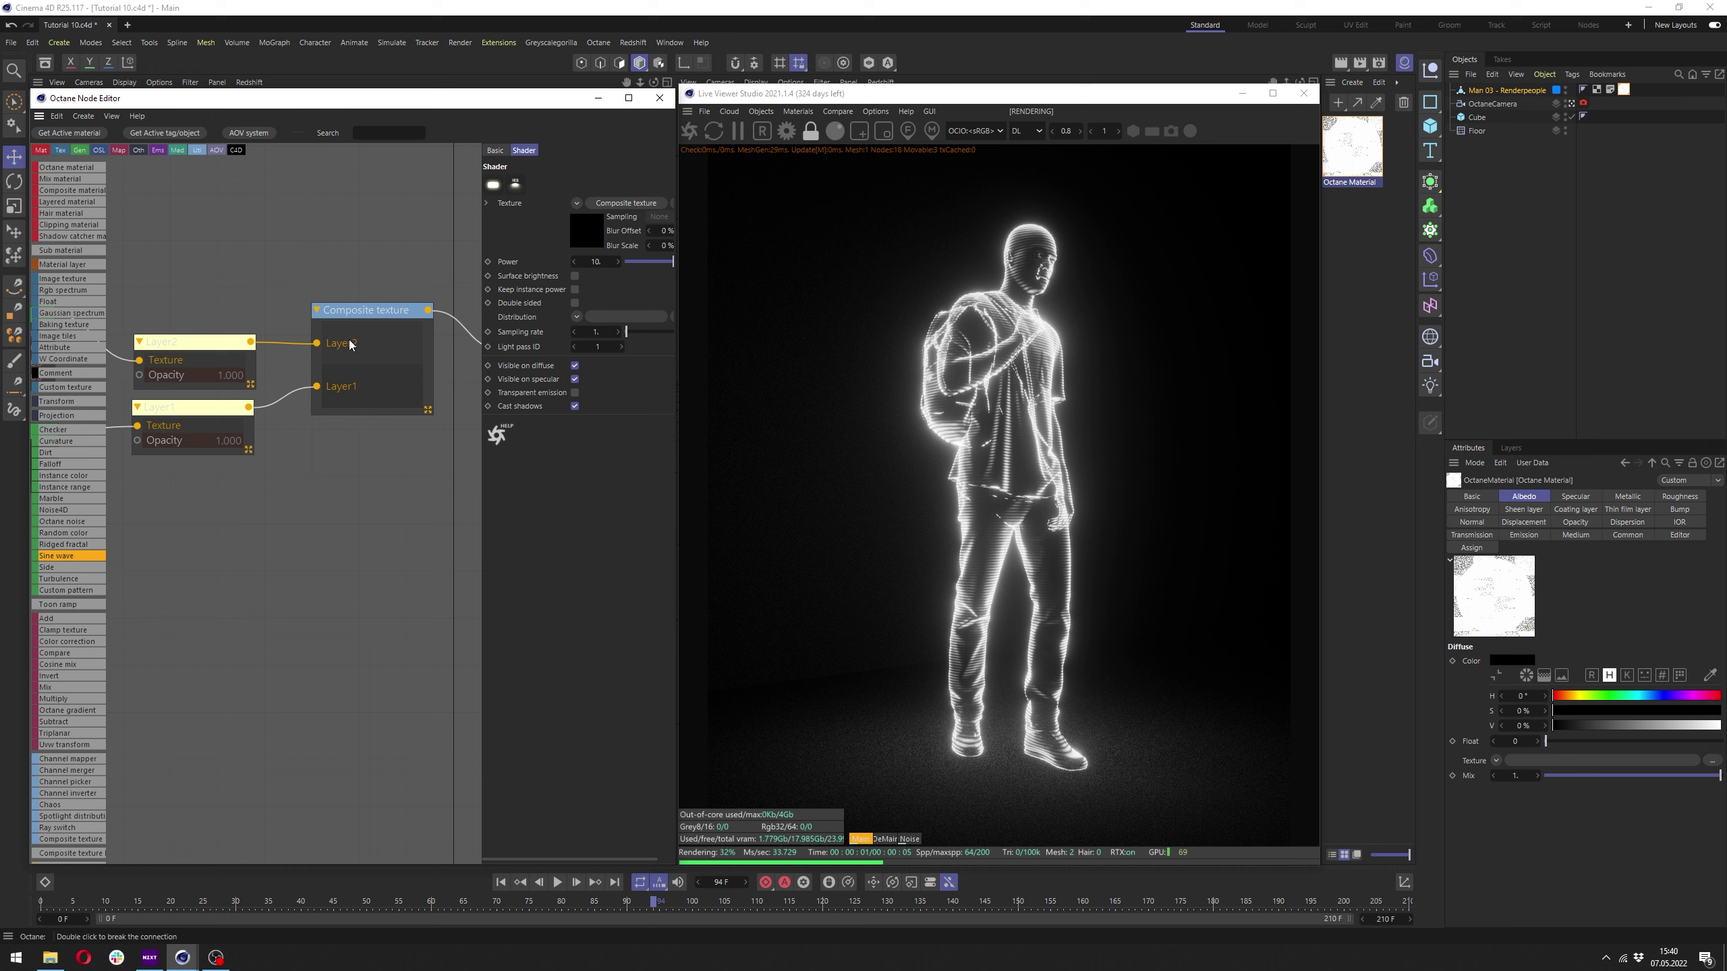
Give the Falloff map a skew factor of 6 and a minimum value of 0.01.
left_click(224, 342)
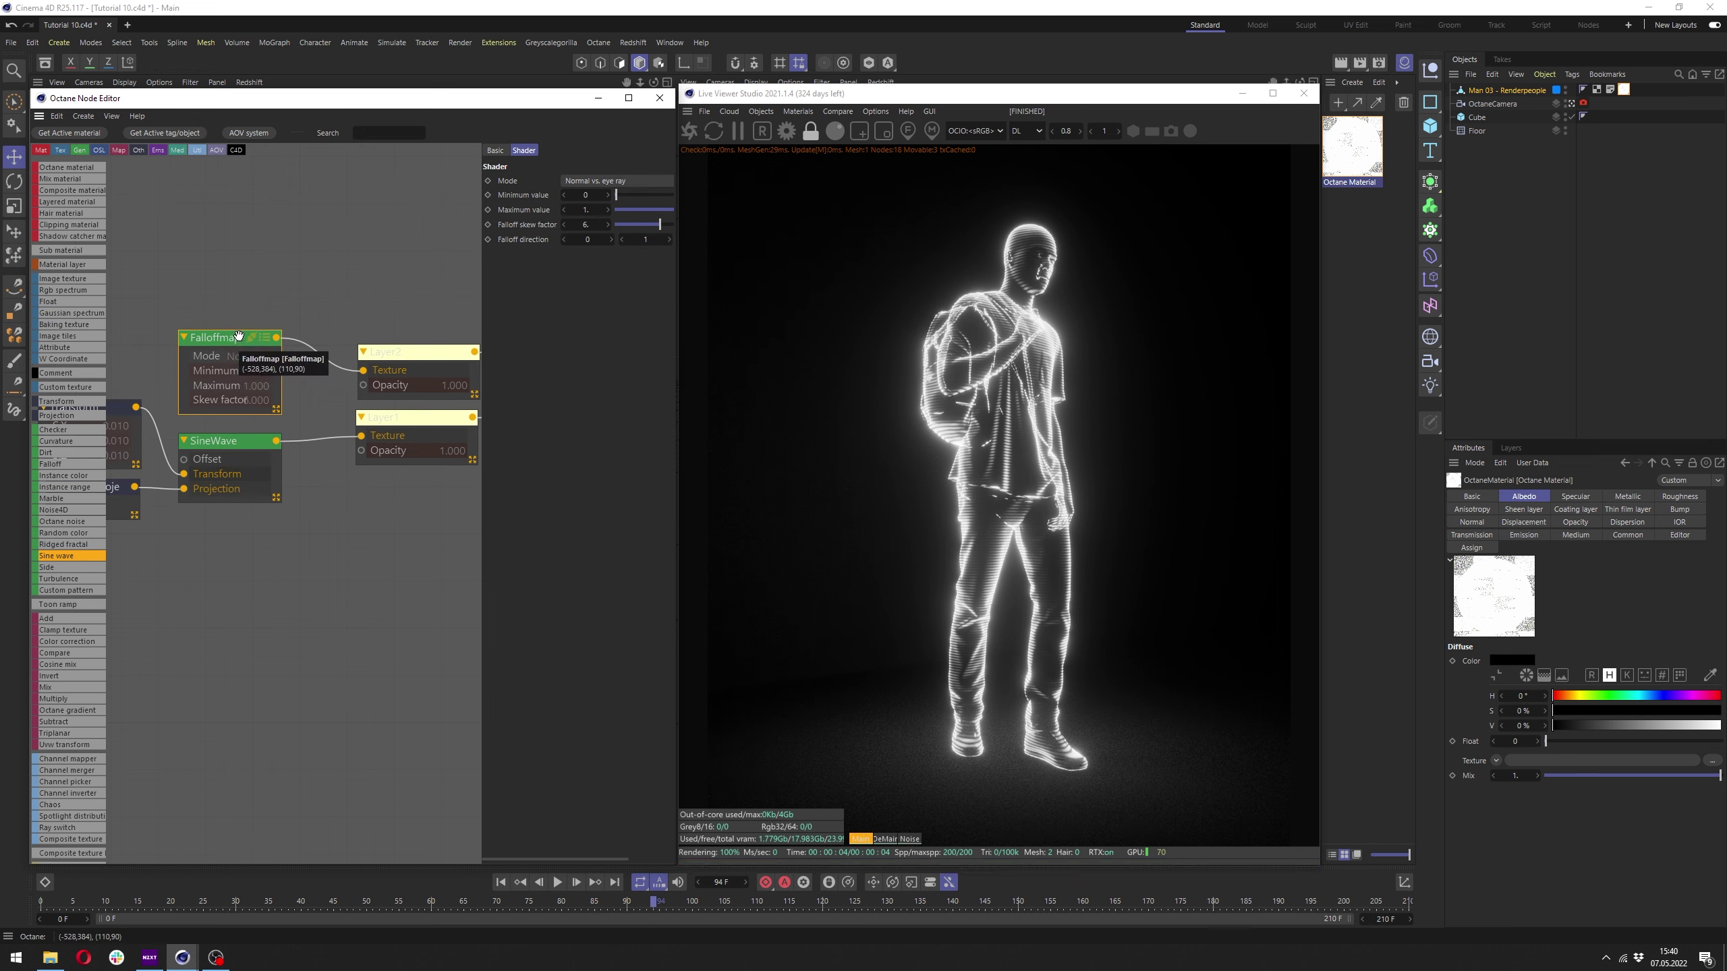
left_click_drag(473, 281, 387, 281)
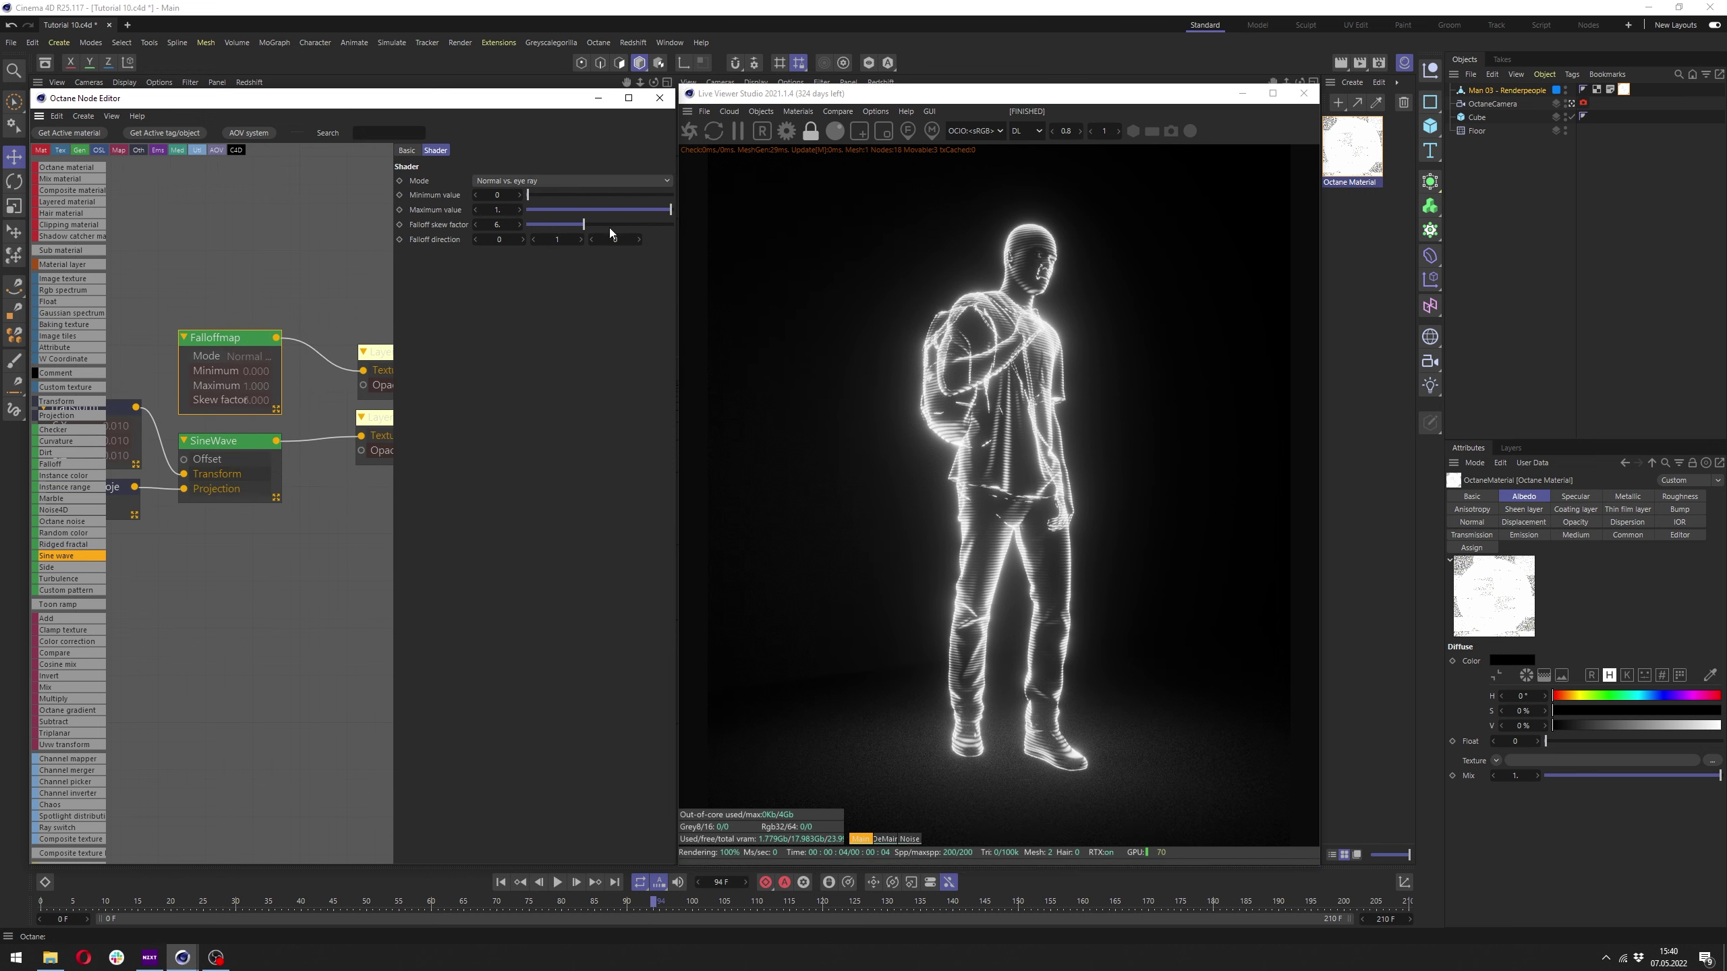
mouse_move(606, 224)
left_mouse_down()
mouse_move(670, 225)
mouse_move(582, 224)
left_mouse_up()
mouse_move(514, 195)
left_mouse_down()
mouse_move(528, 197)
mouse_move(473, 220)
left_mouse_up()
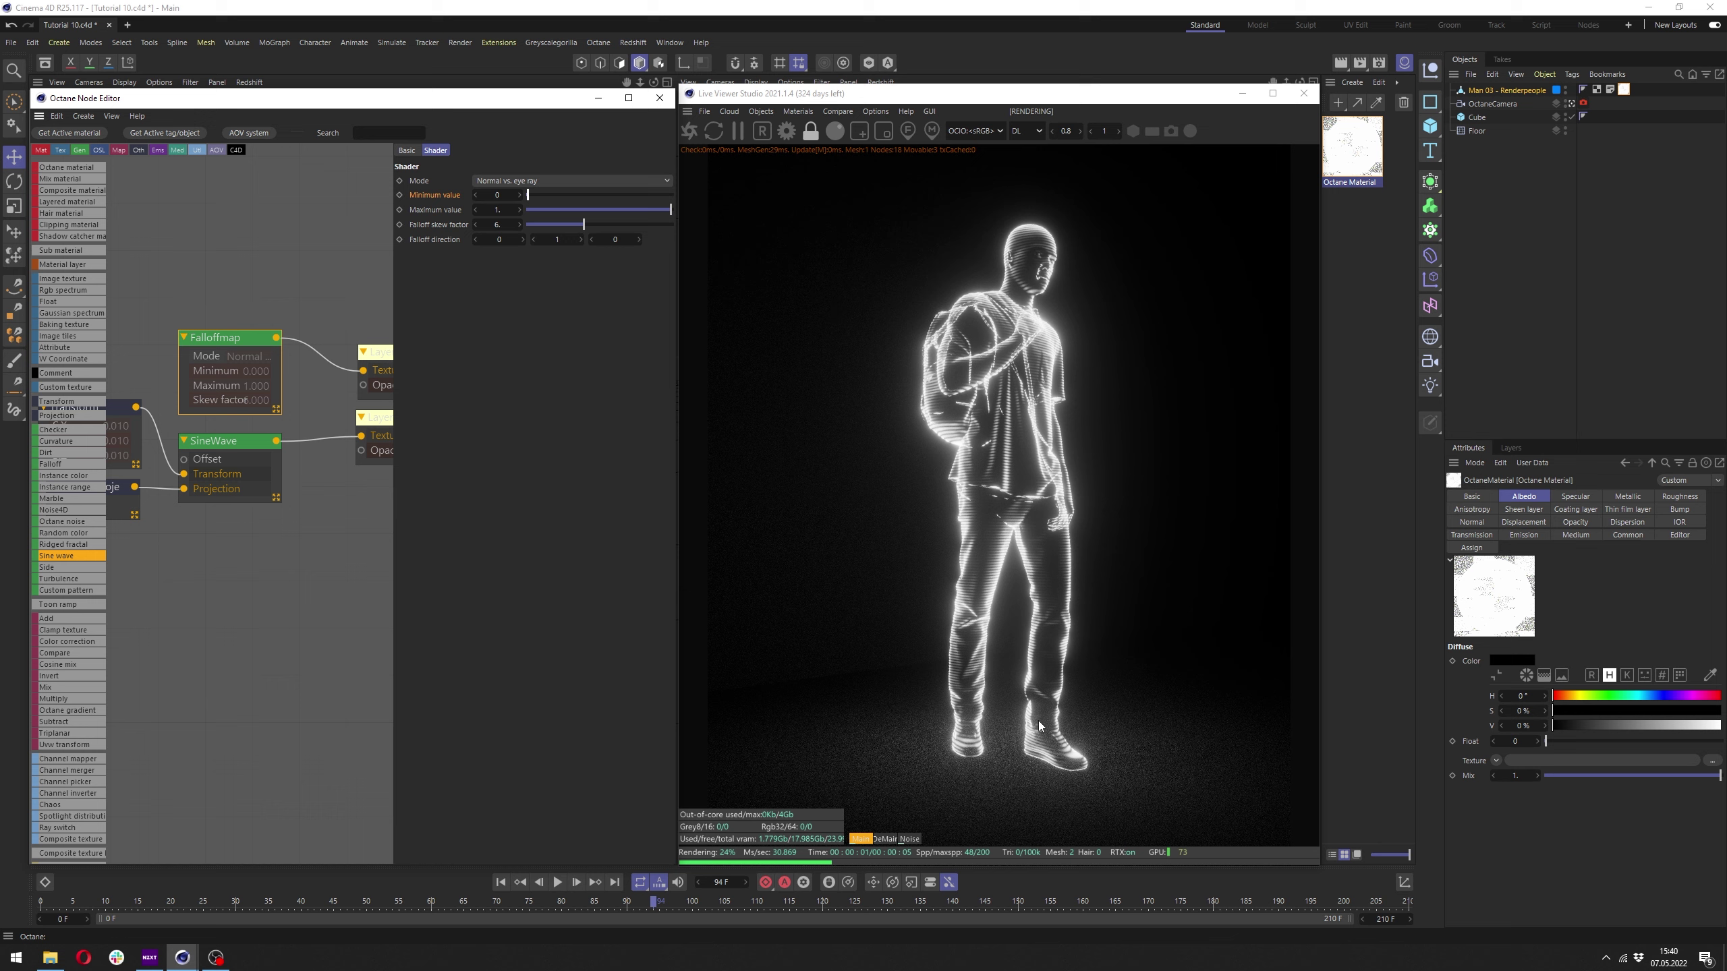
left_click_drag(488, 196, 495, 198)
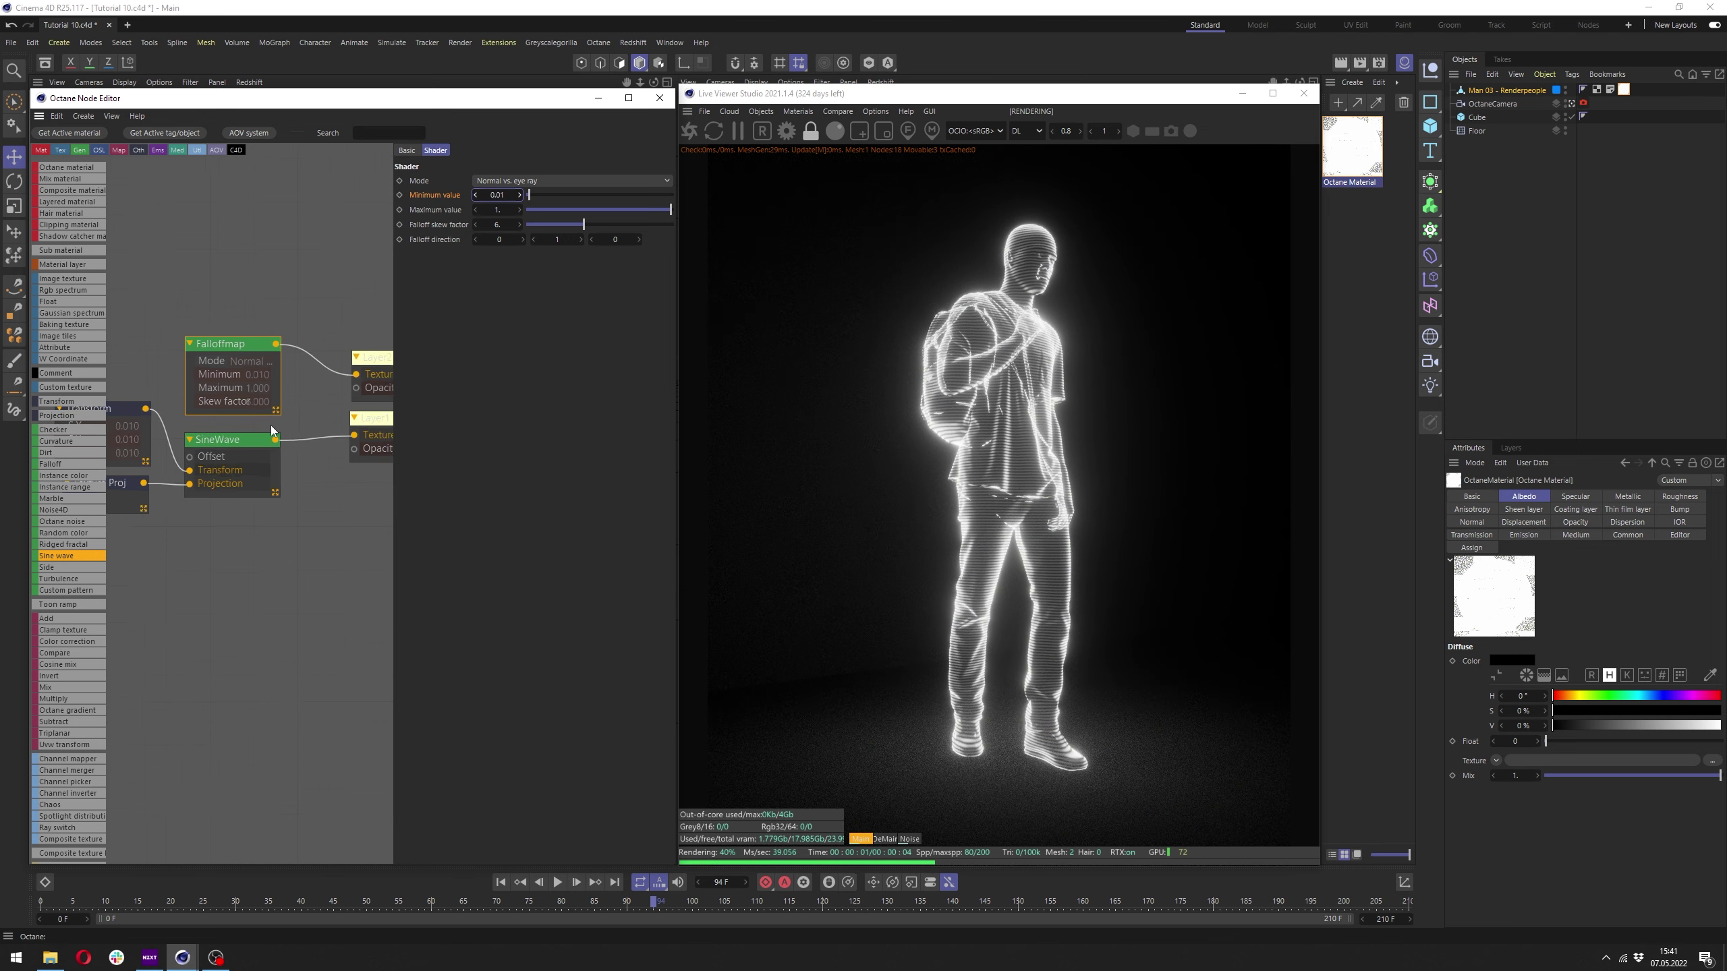
Wire an RgbSpectrum node into Texture Emission's distribution and set its colour to blue.
middle_click_drag(365, 371, 134, 342)
scroll(135, 341, "up", 2)
key("Tab")
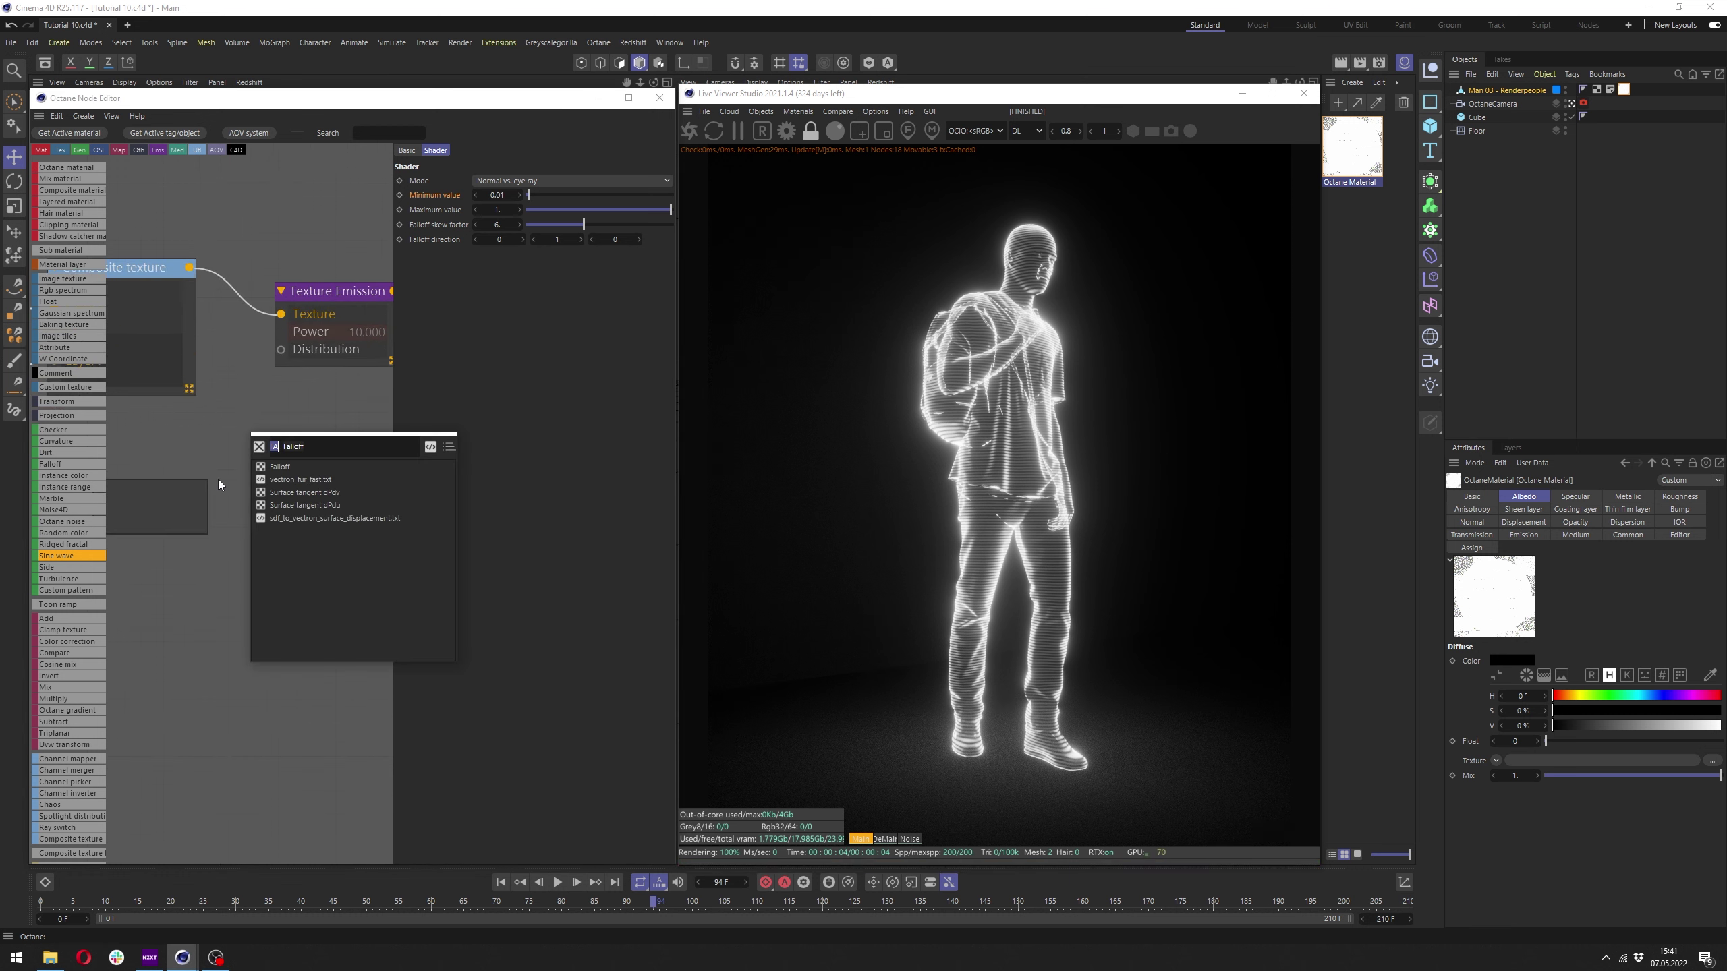
type("RGB")
left_click(282, 468)
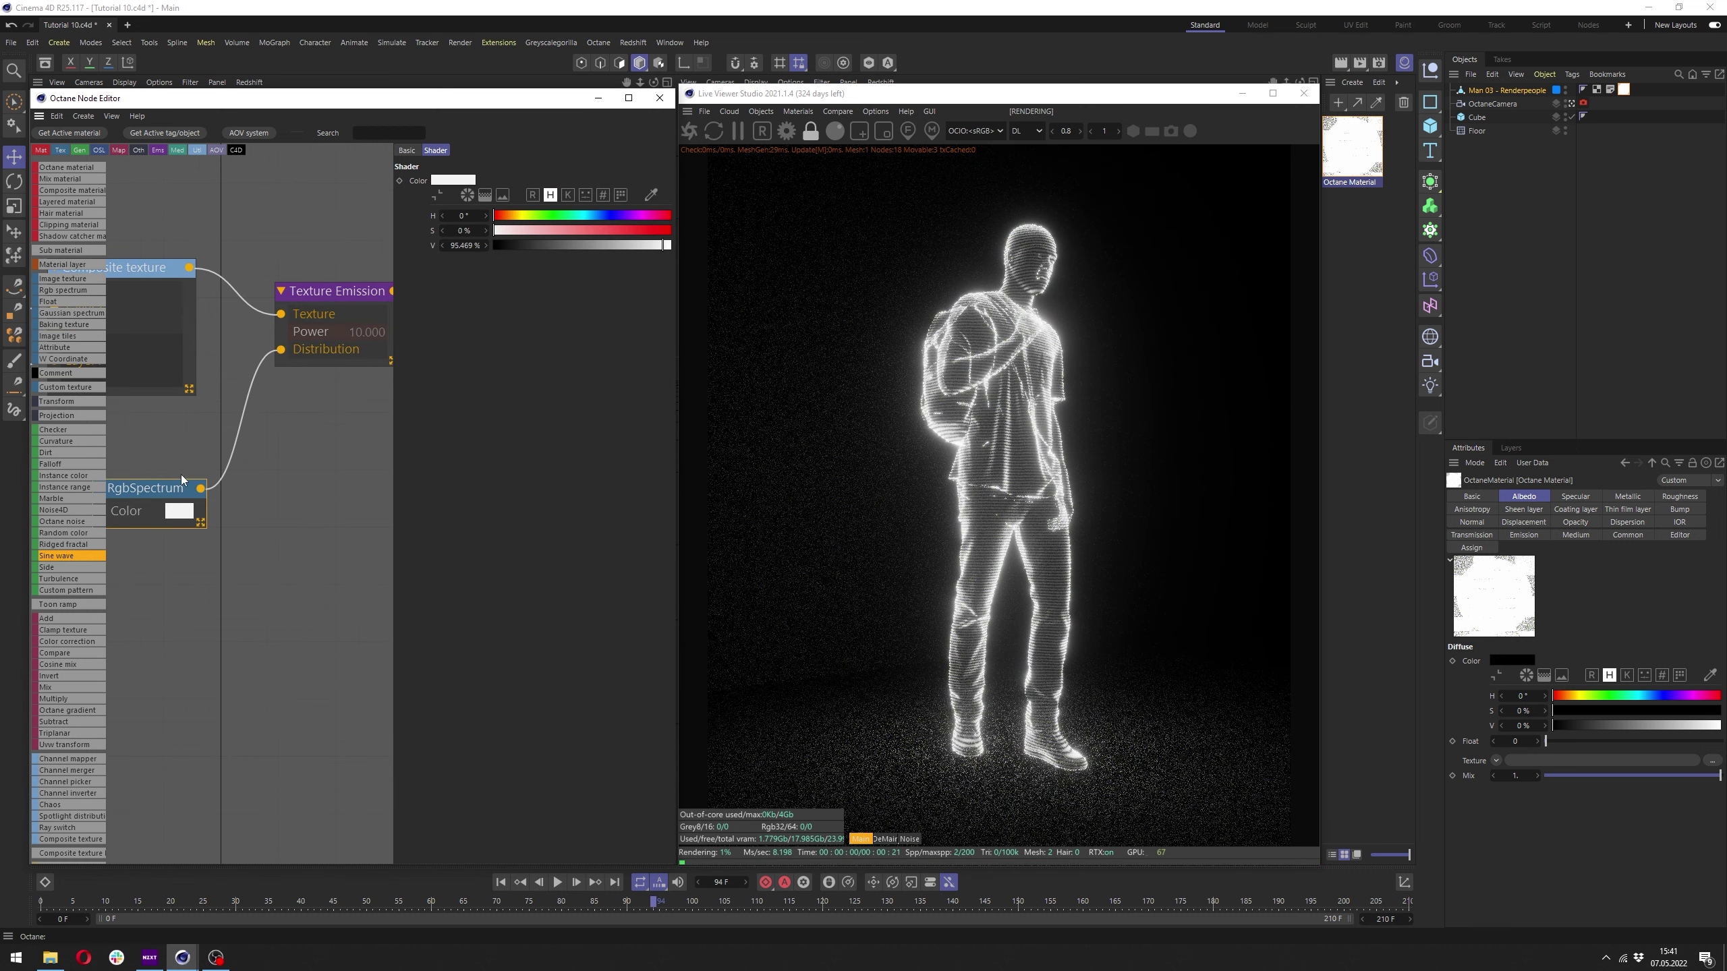
middle_click_drag(230, 500, 277, 455)
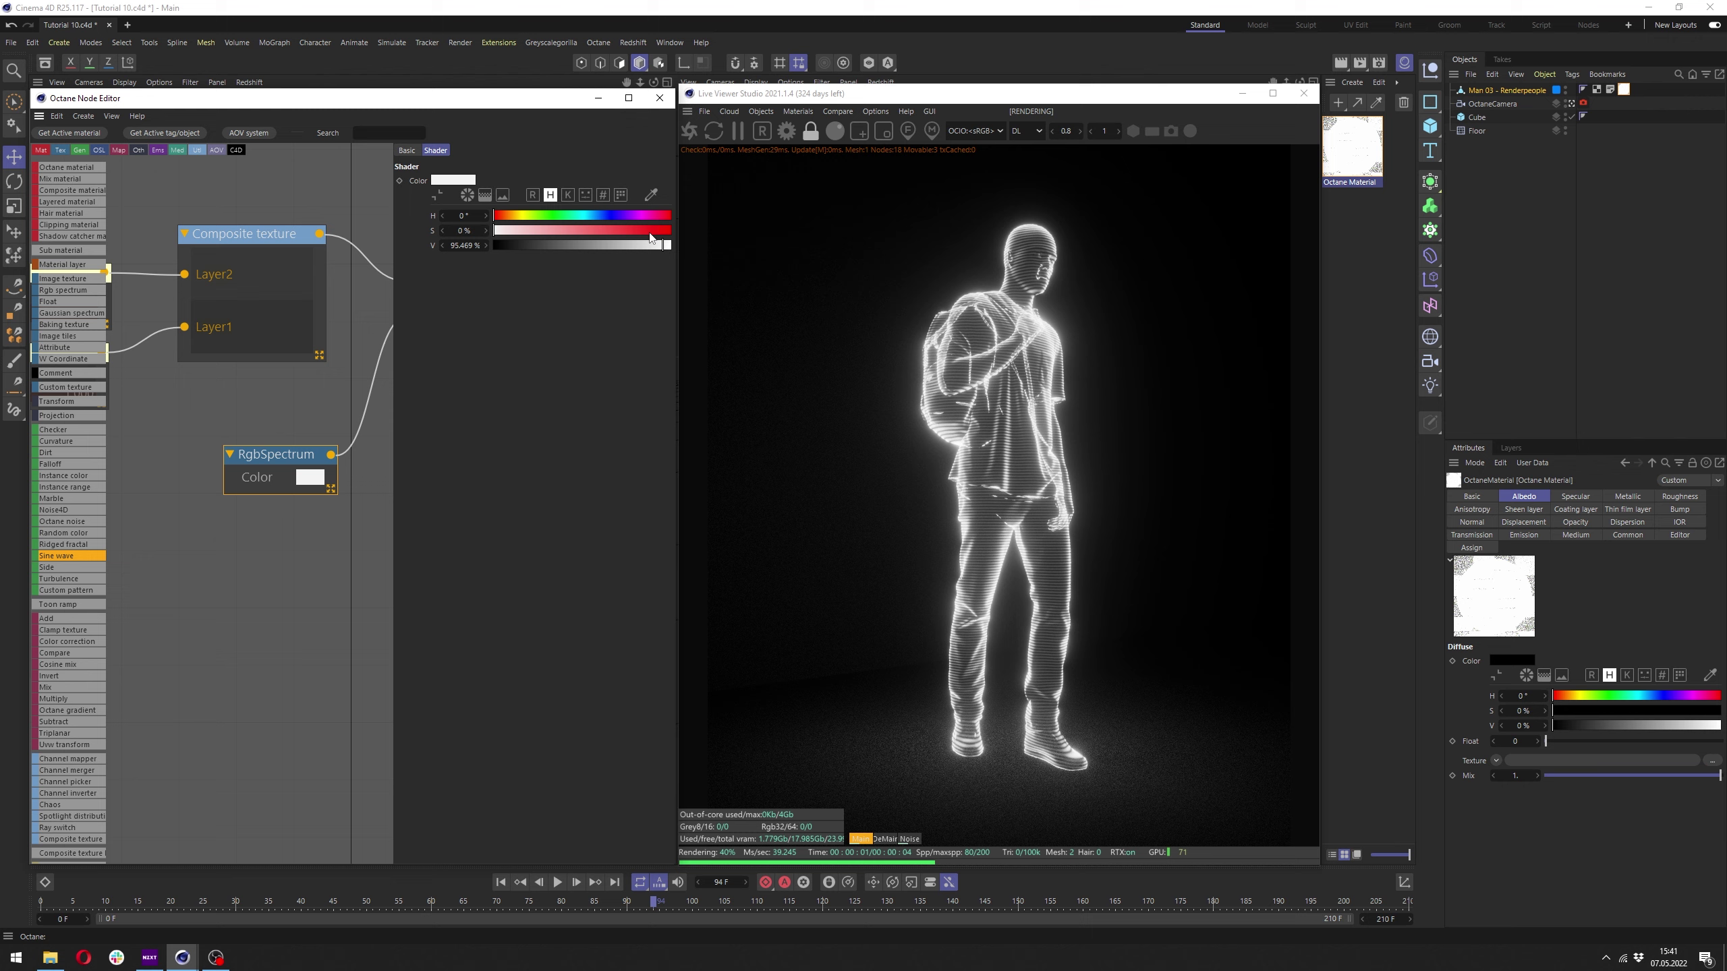
left_click(637, 230)
left_click(545, 218)
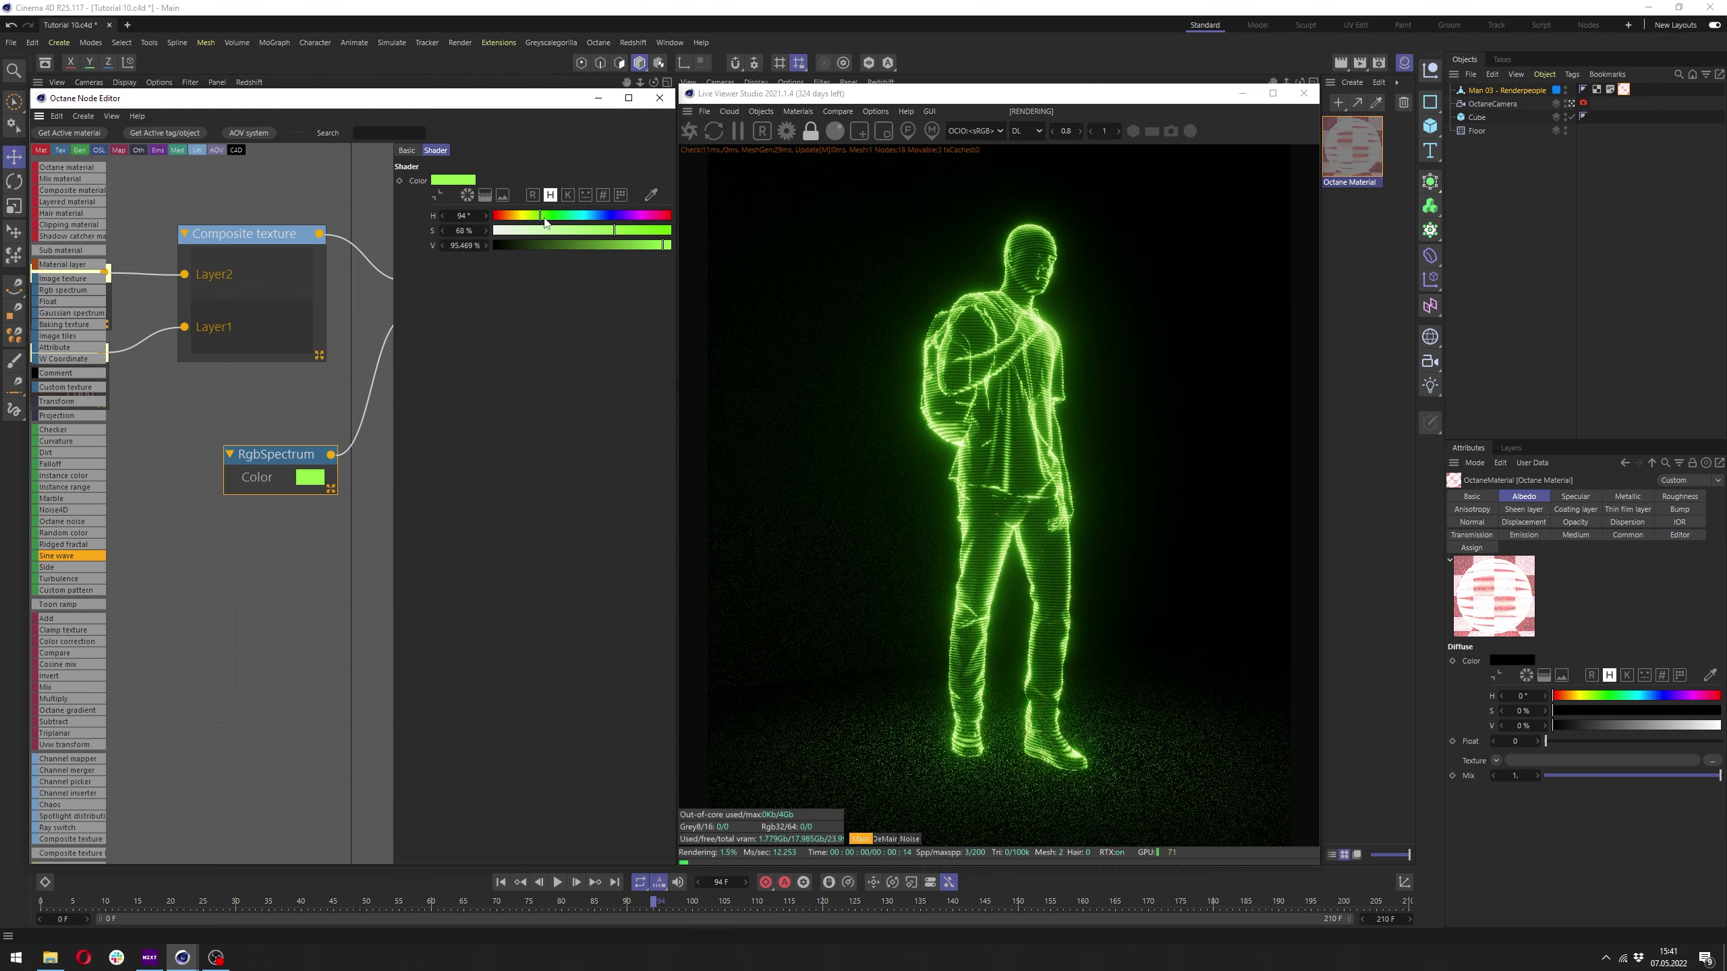
left_click_drag(546, 219, 600, 217)
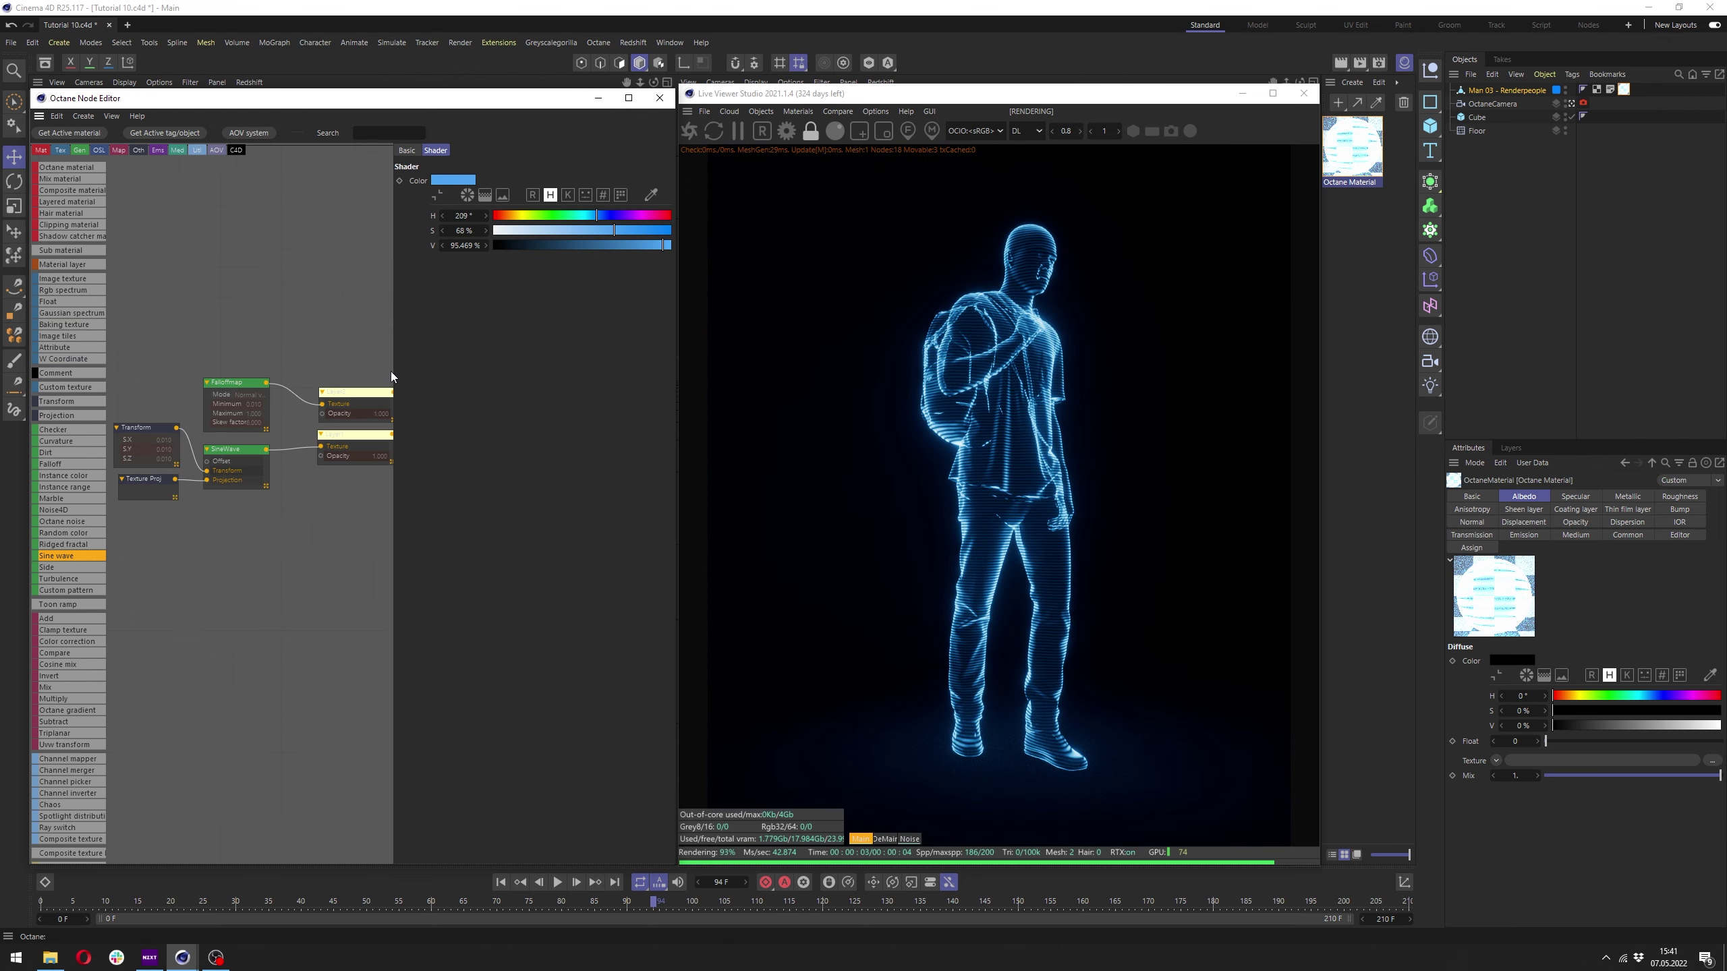
left_click_drag(392, 372, 518, 372)
Add a third layer to the Composite texture and feed it a Dirt texture.
left_click(470, 372)
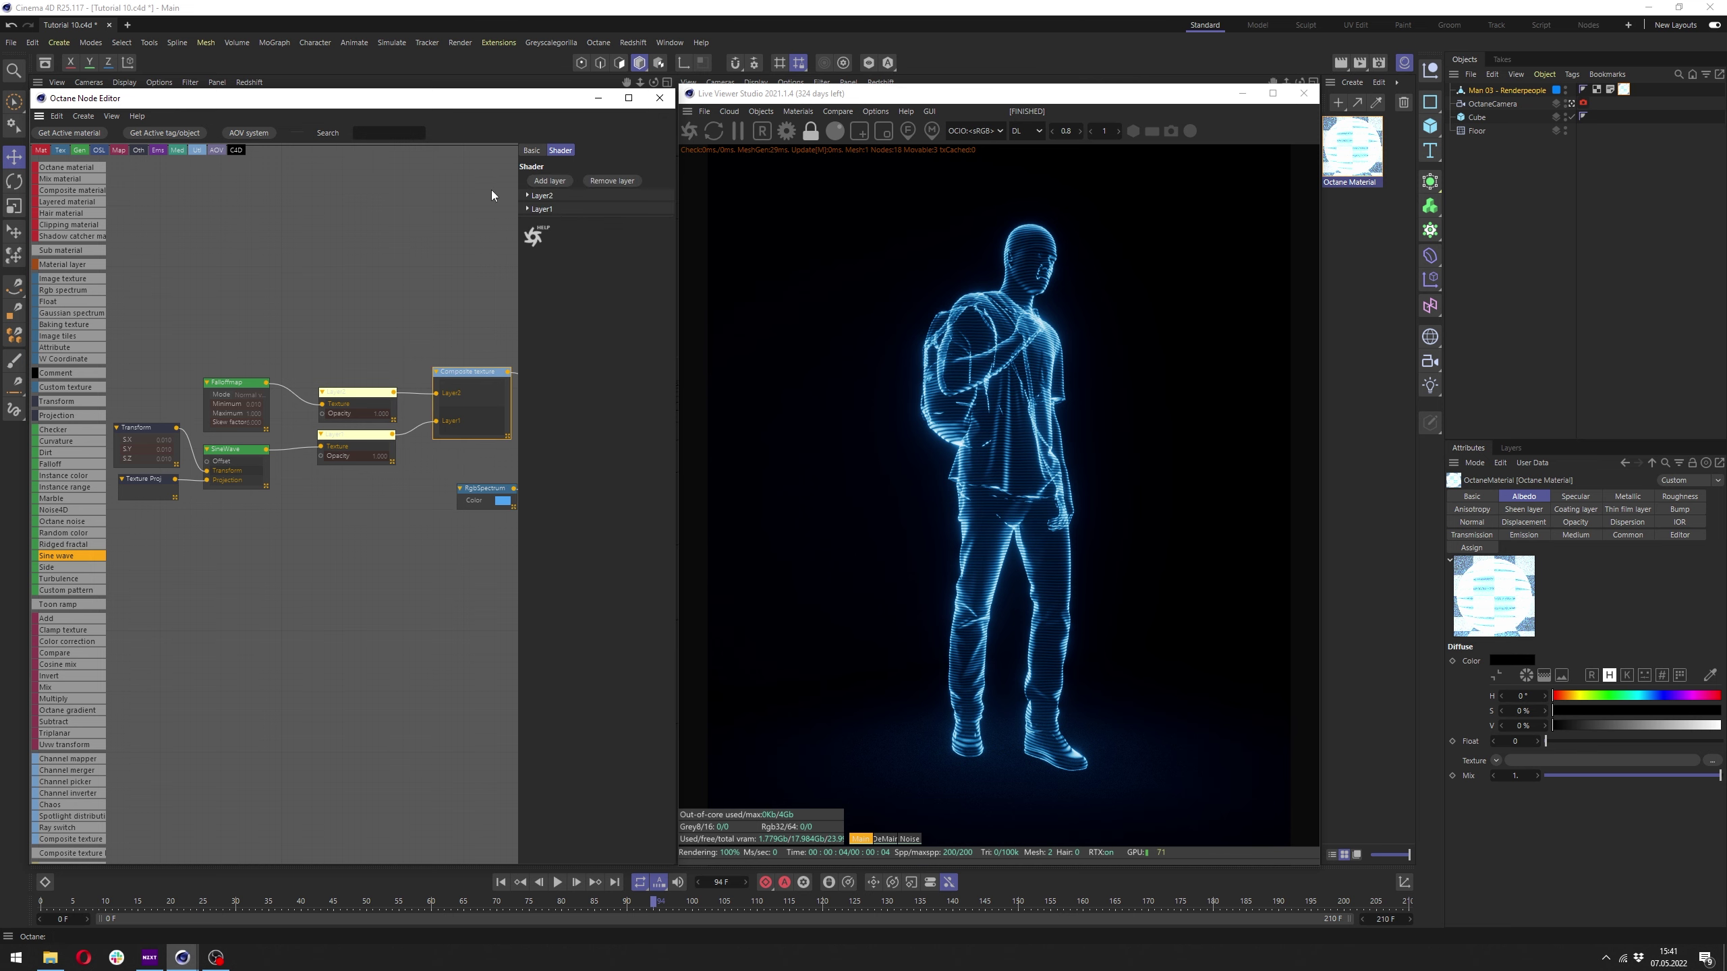
left_click(551, 181)
left_click(331, 406)
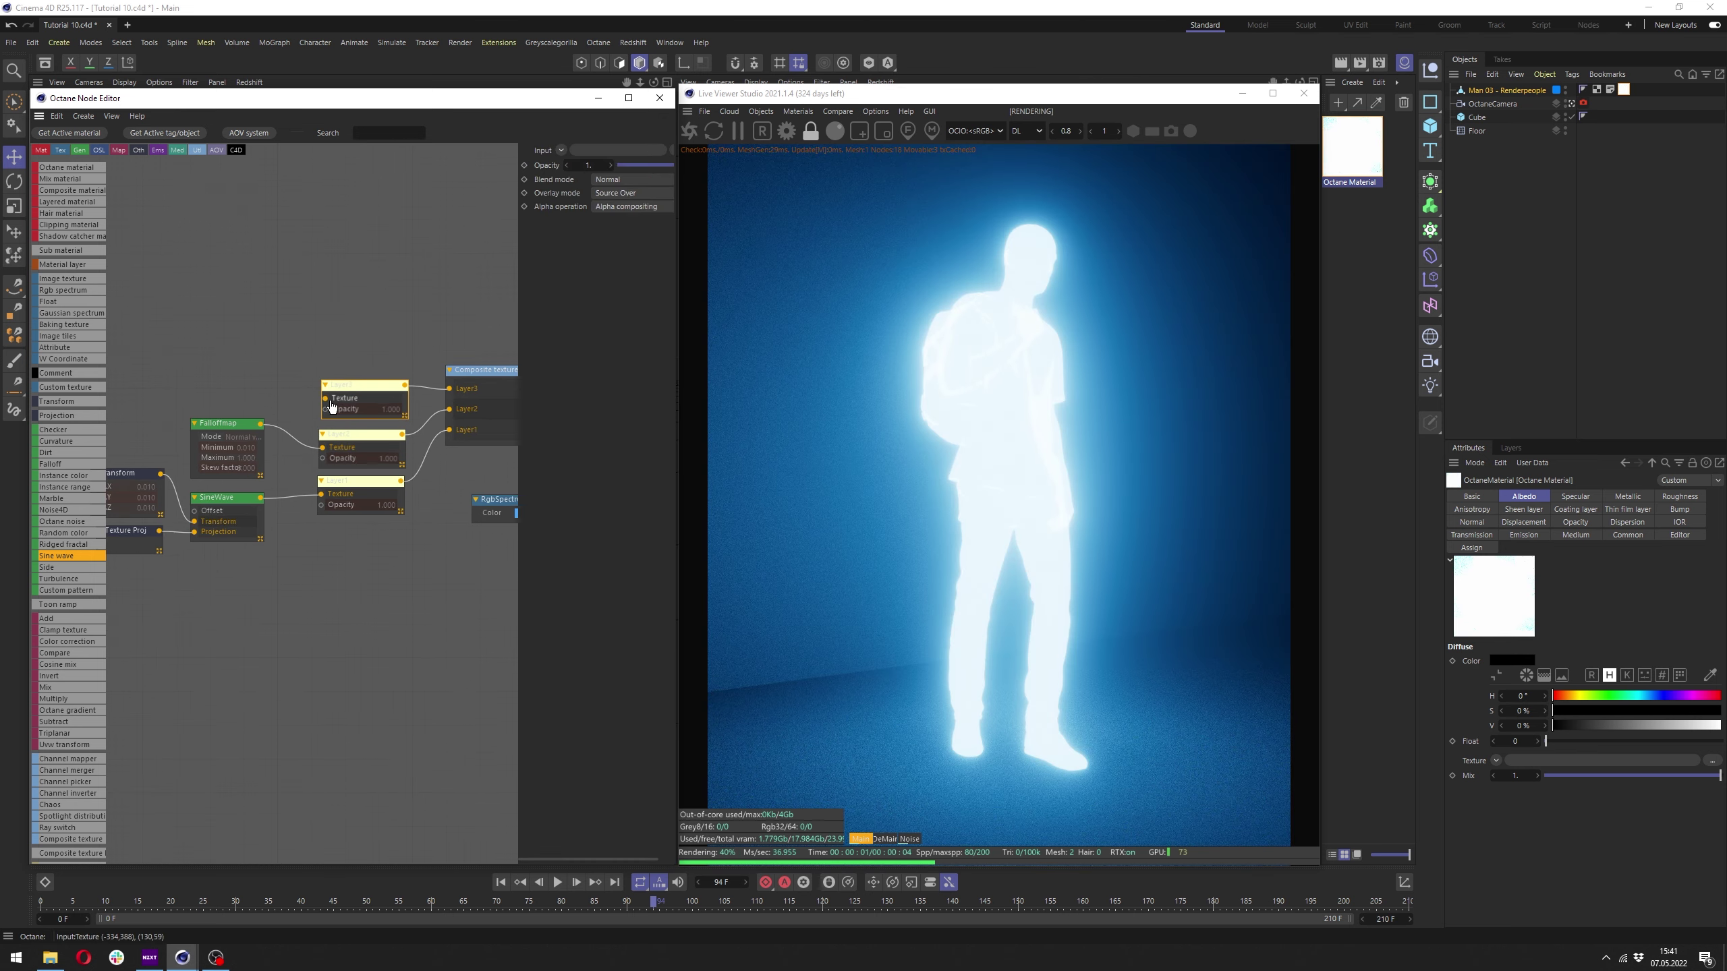
left_click_drag(332, 407, 243, 267)
left_click(268, 296)
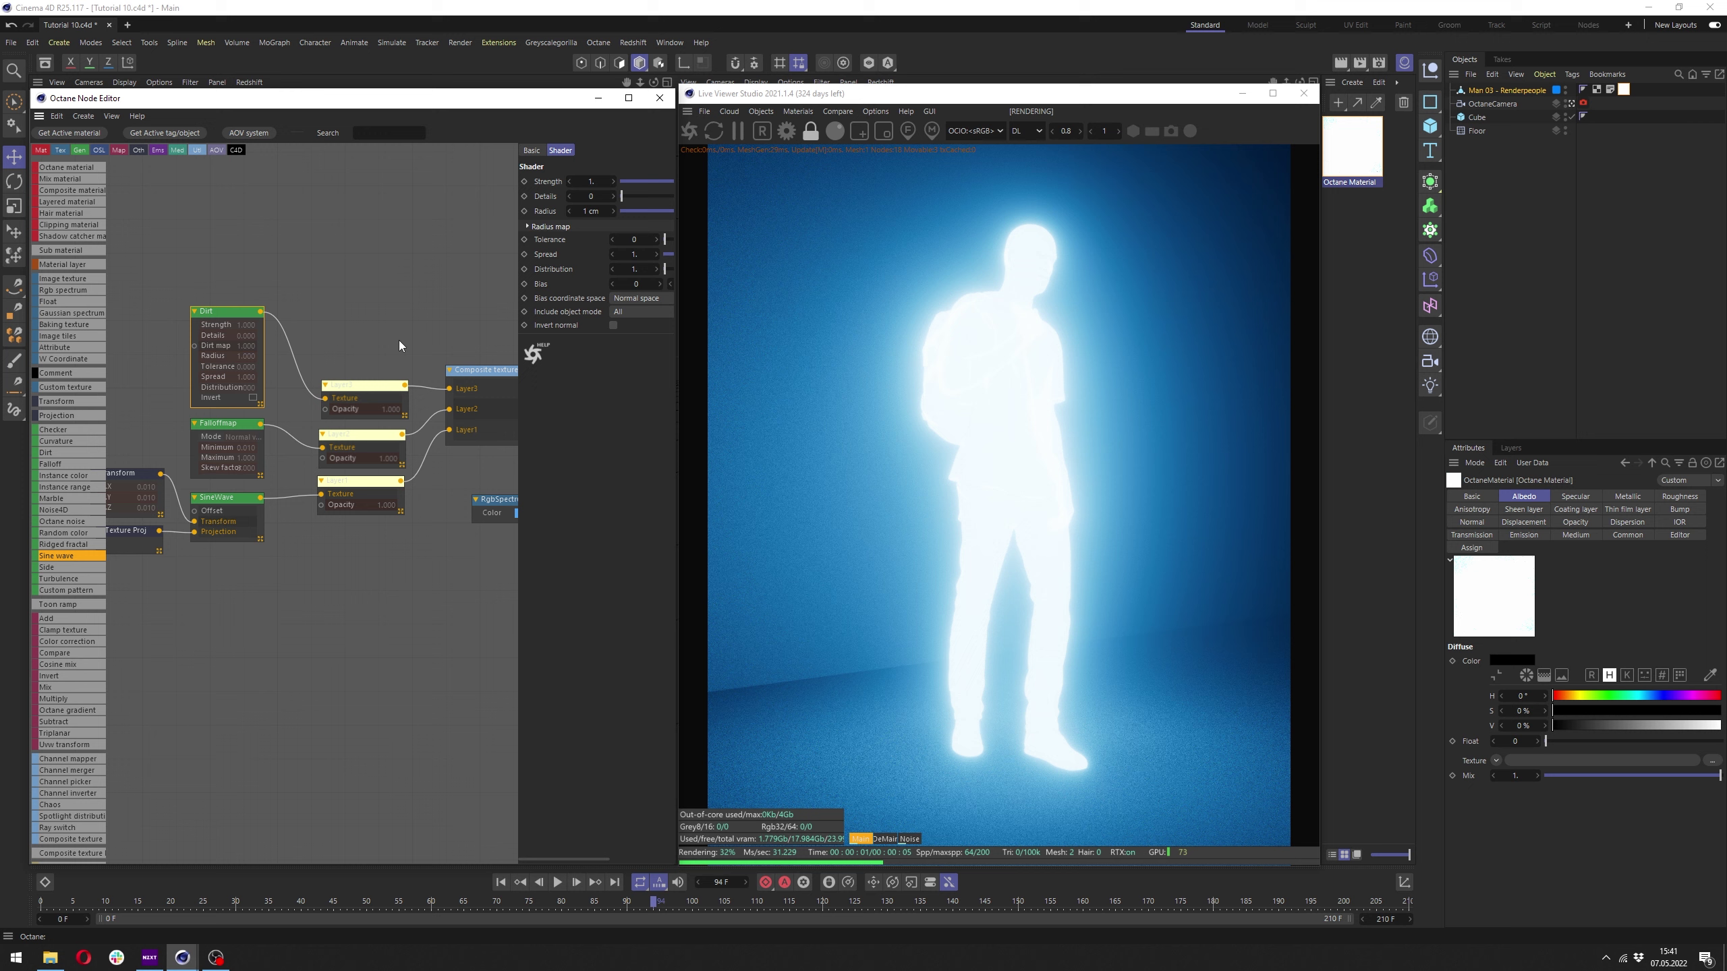
middle_click_drag(400, 345, 243, 324)
middle_click_drag(325, 421, 455, 433)
left_click_drag(205, 312, 217, 314)
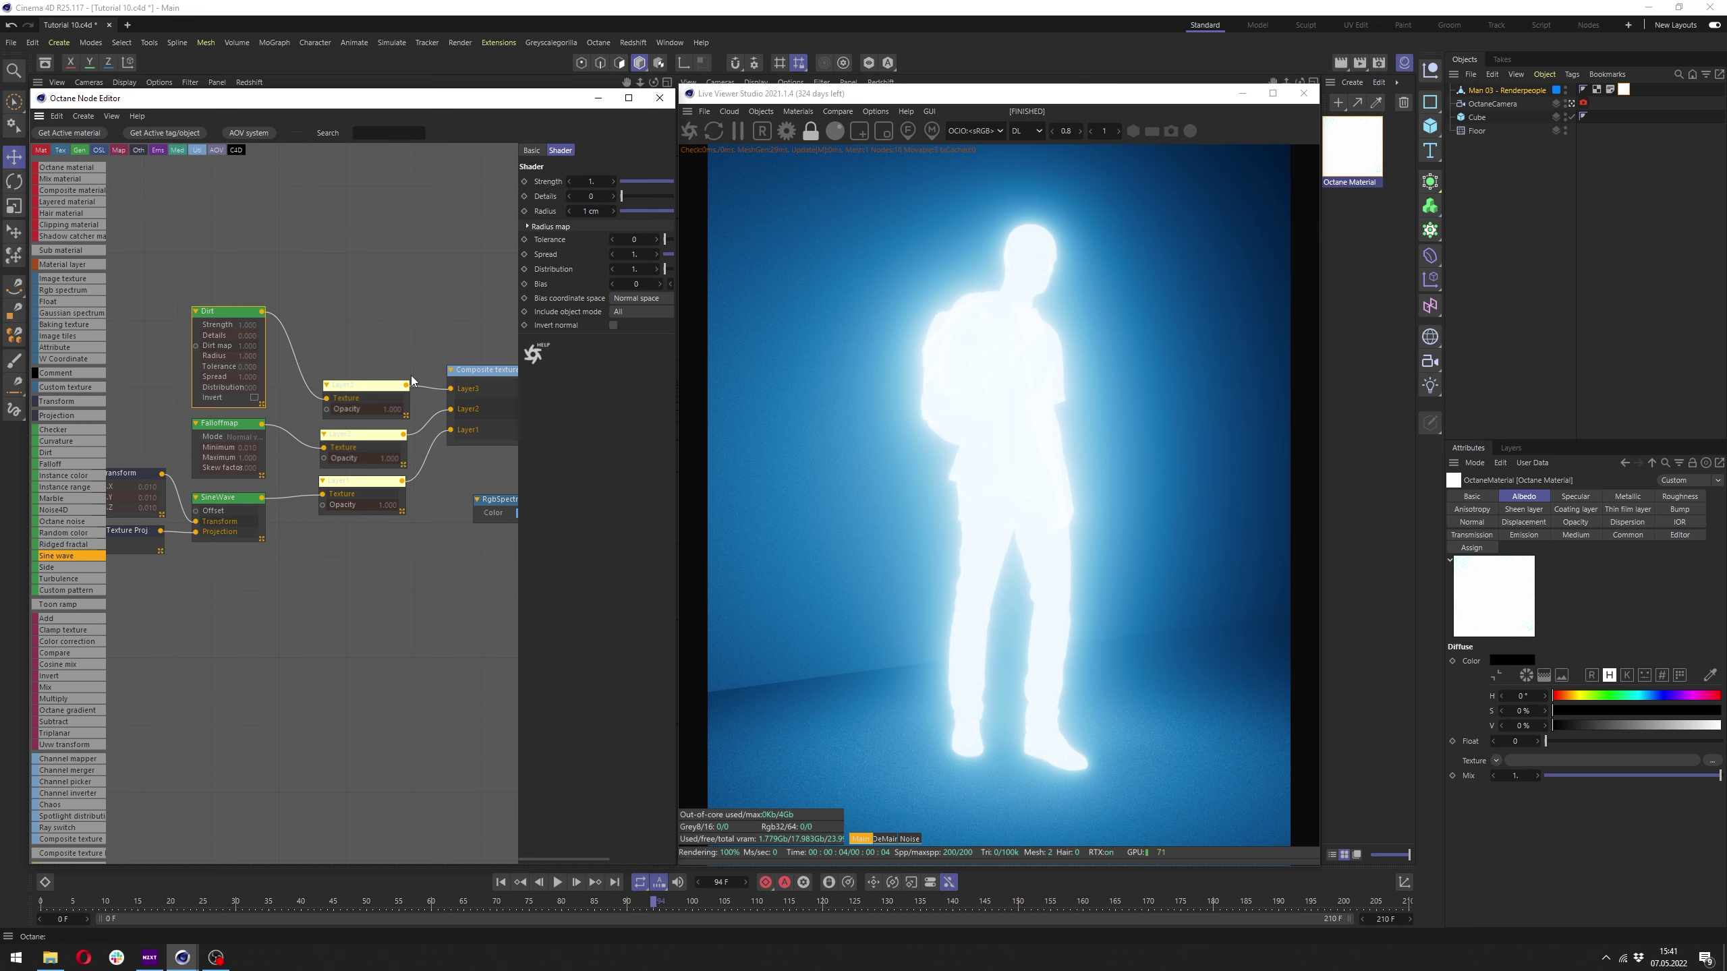
Preview the Dirt texture alone and set its radius to 100 cm.
left_click(362, 391)
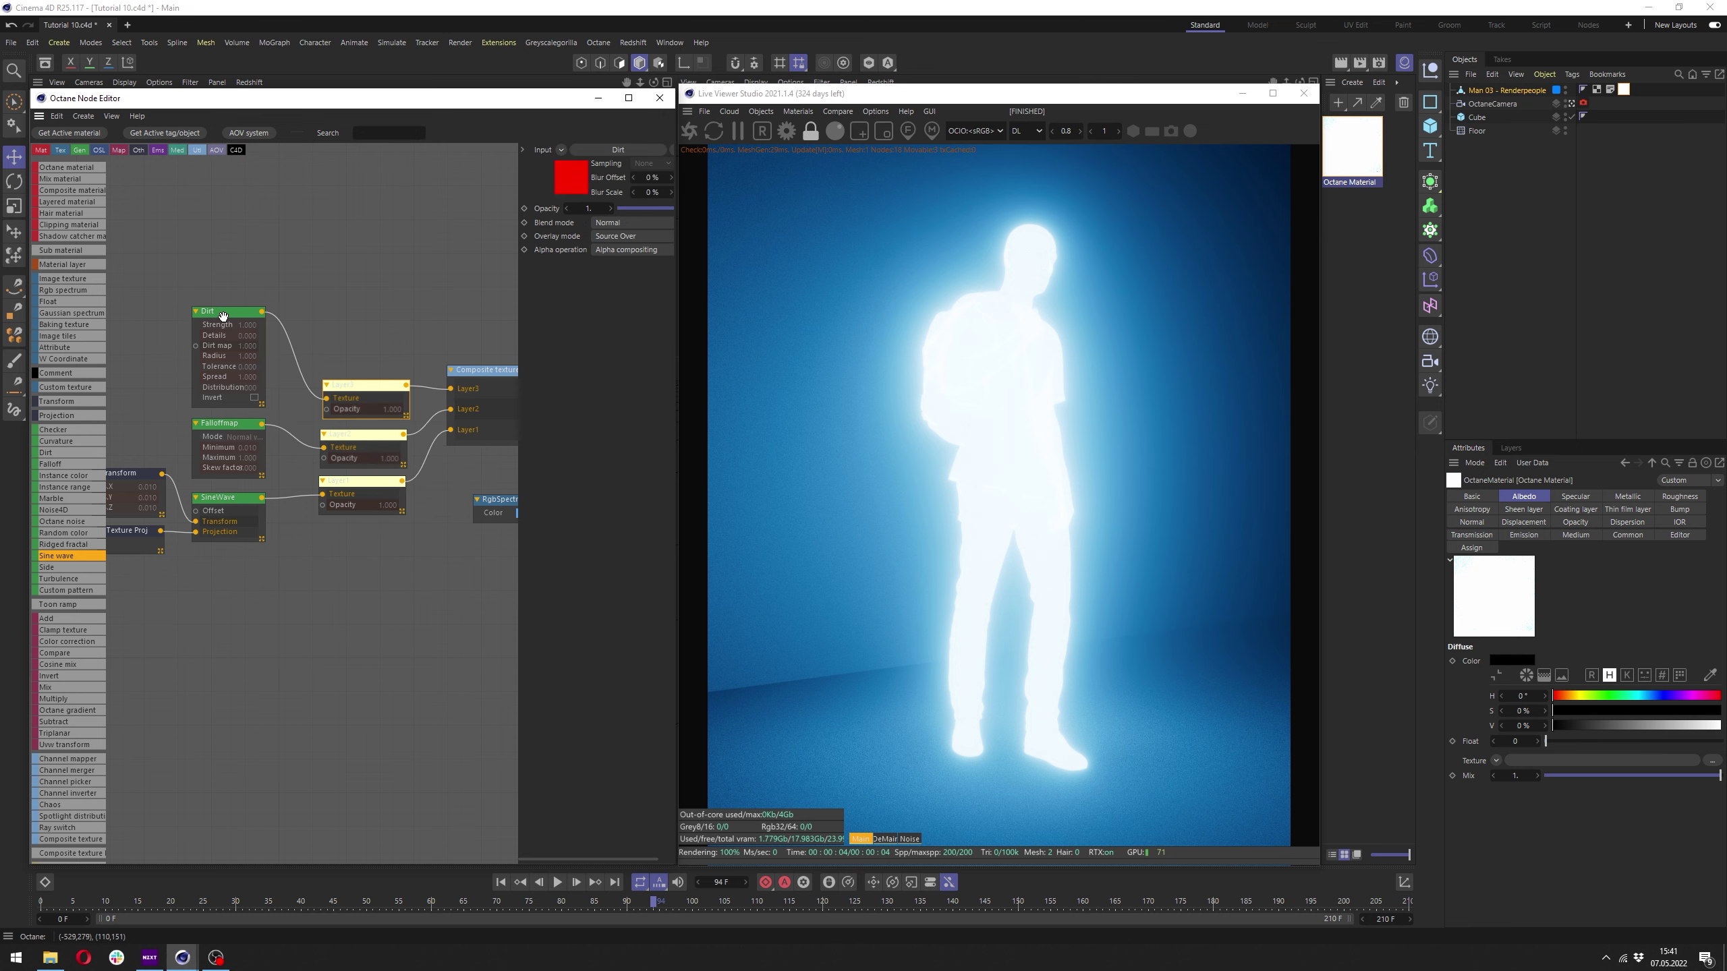
left_click(223, 315)
right_click(224, 315)
left_click(269, 354)
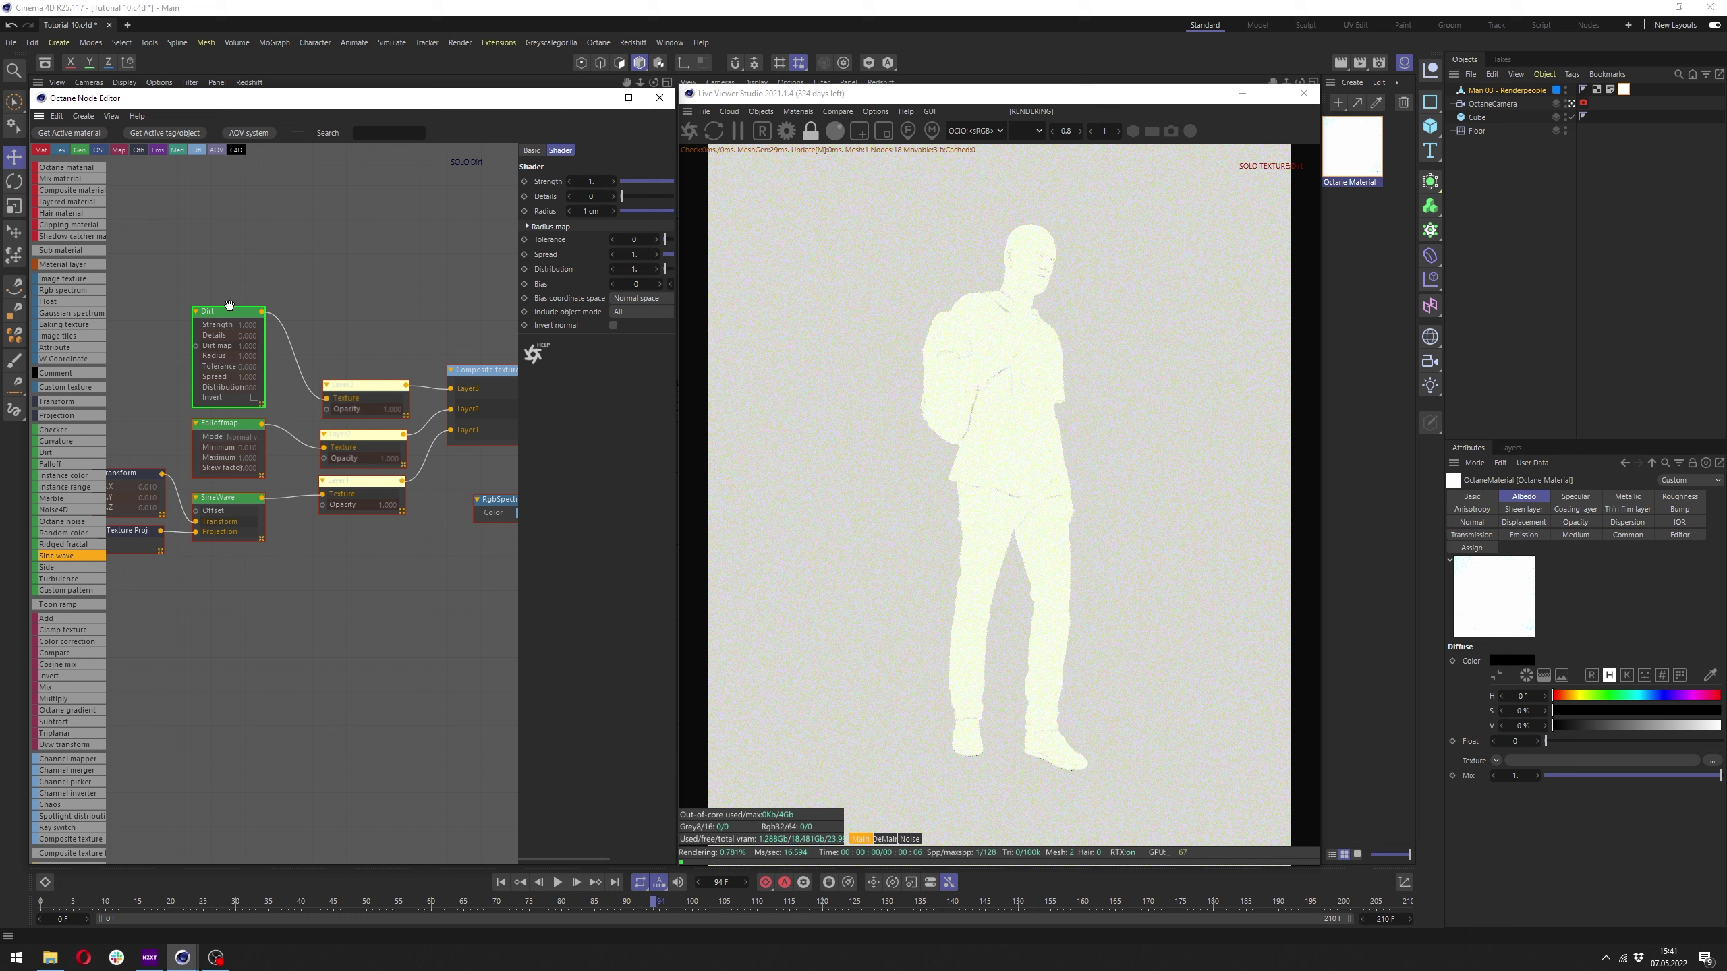
left_click(590, 211)
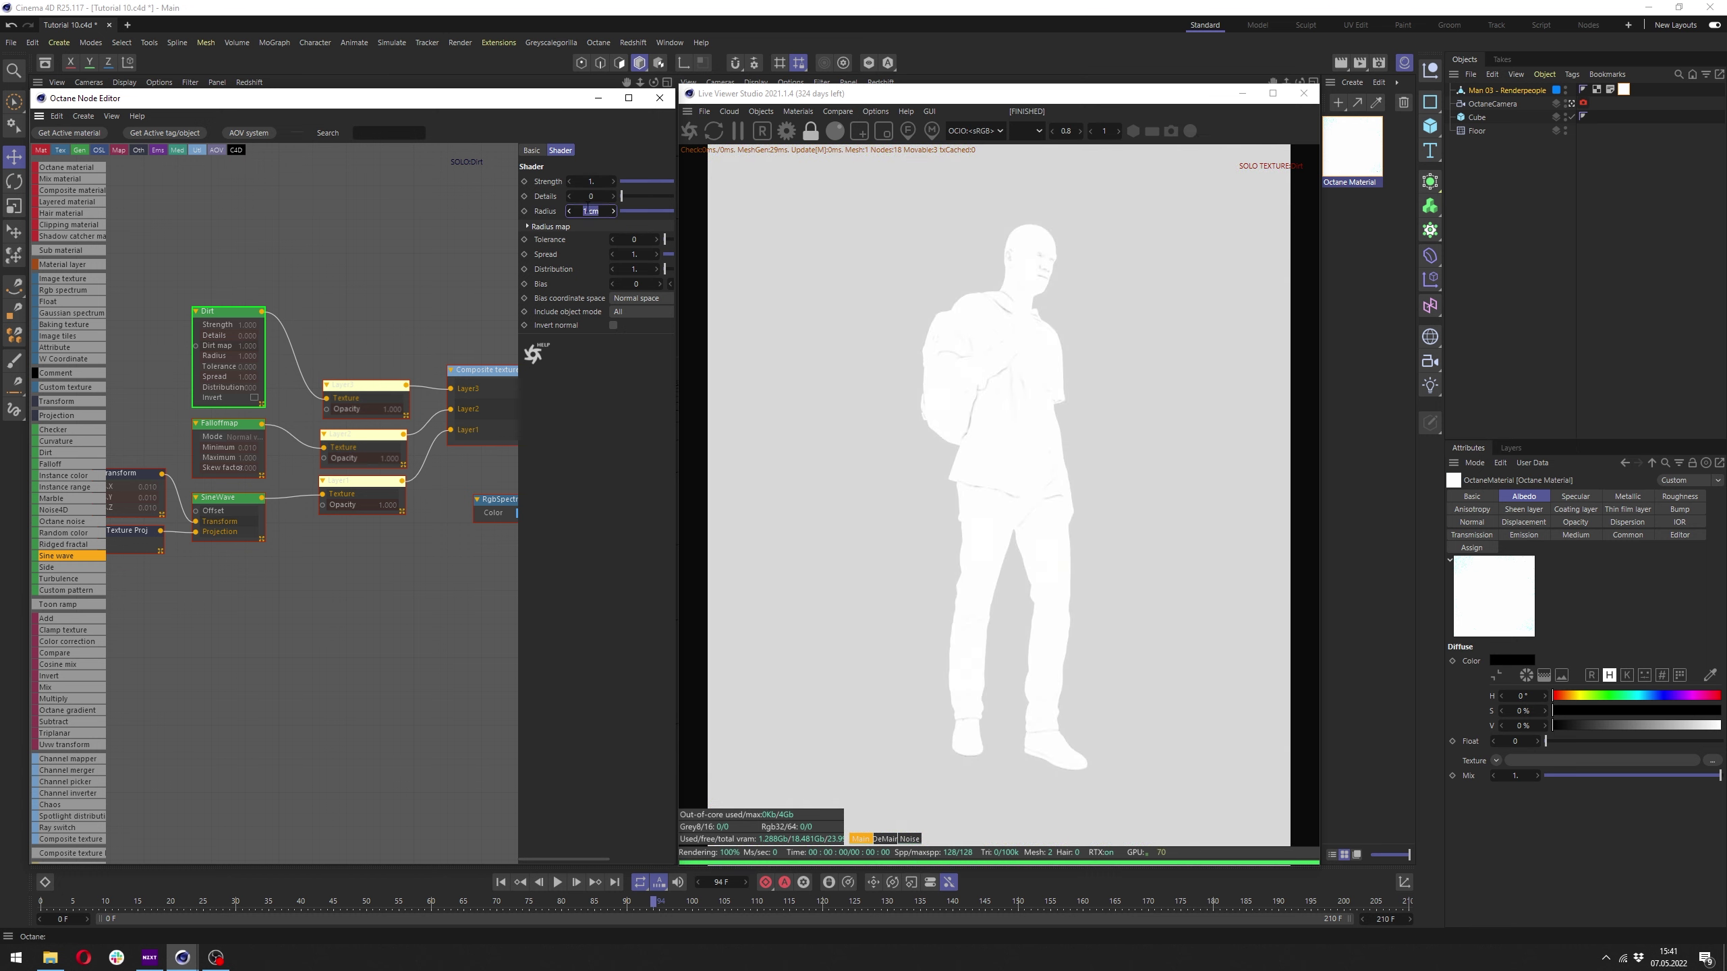
type("100")
key("Return")
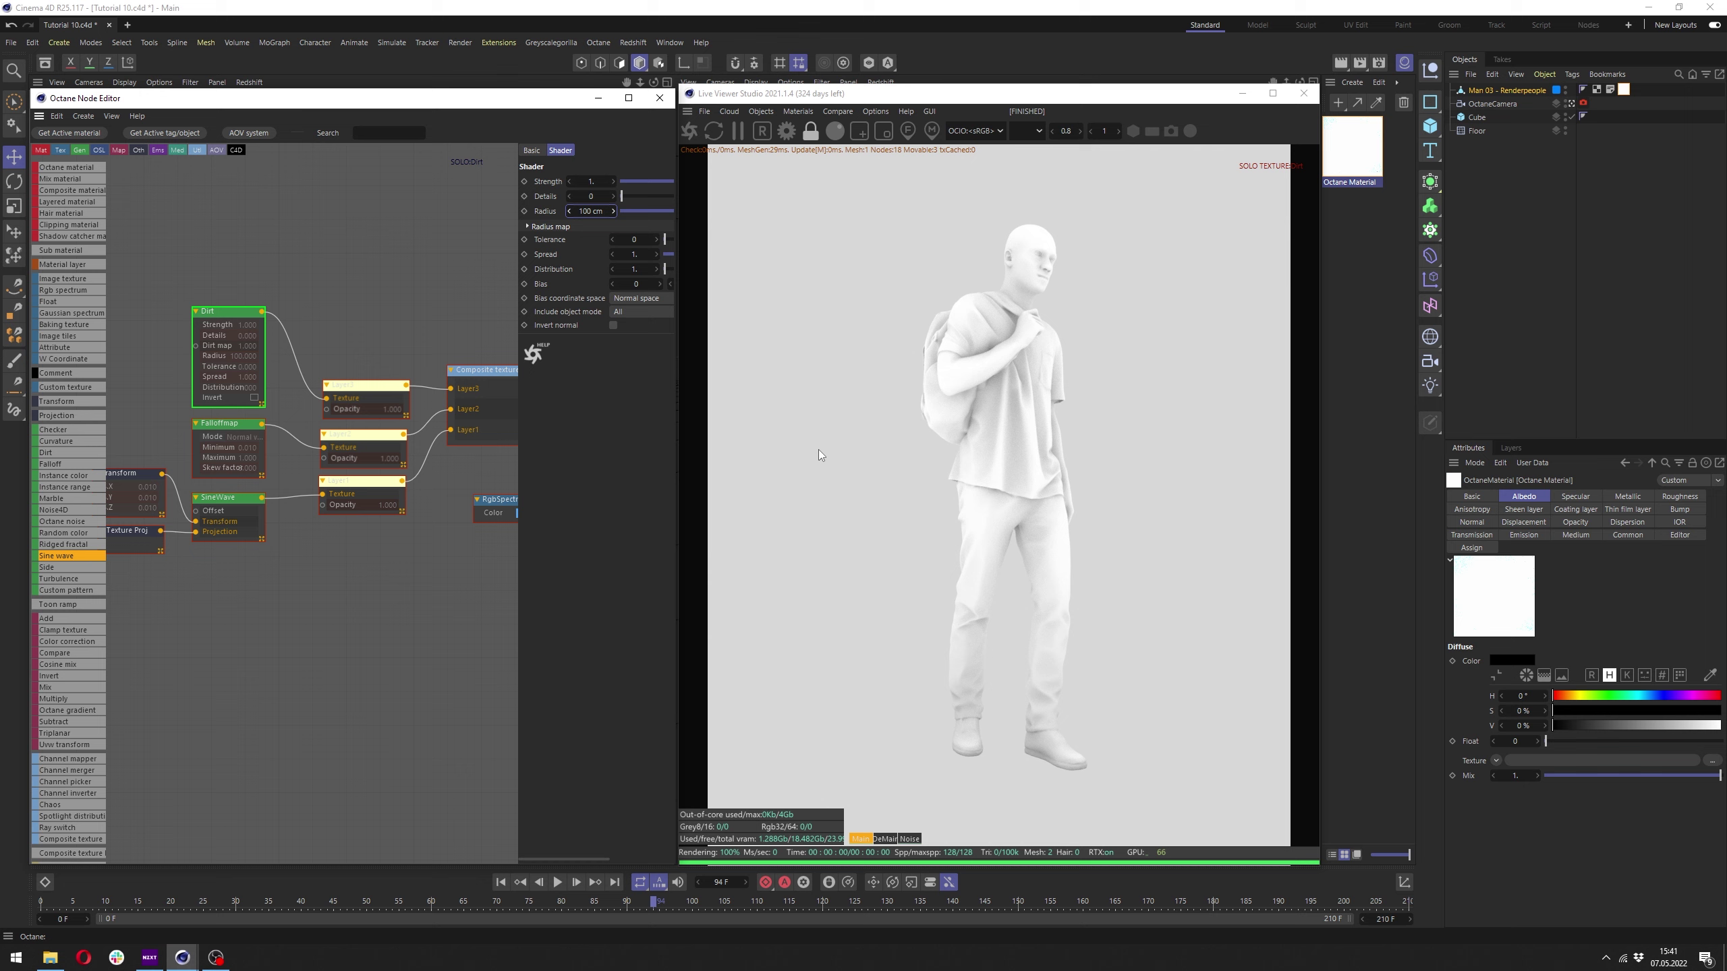
Set Dirt tolerance to 0.3 and inclusion to Self, then end the solo preview.
double_click(589, 181)
type("5")
key("Return")
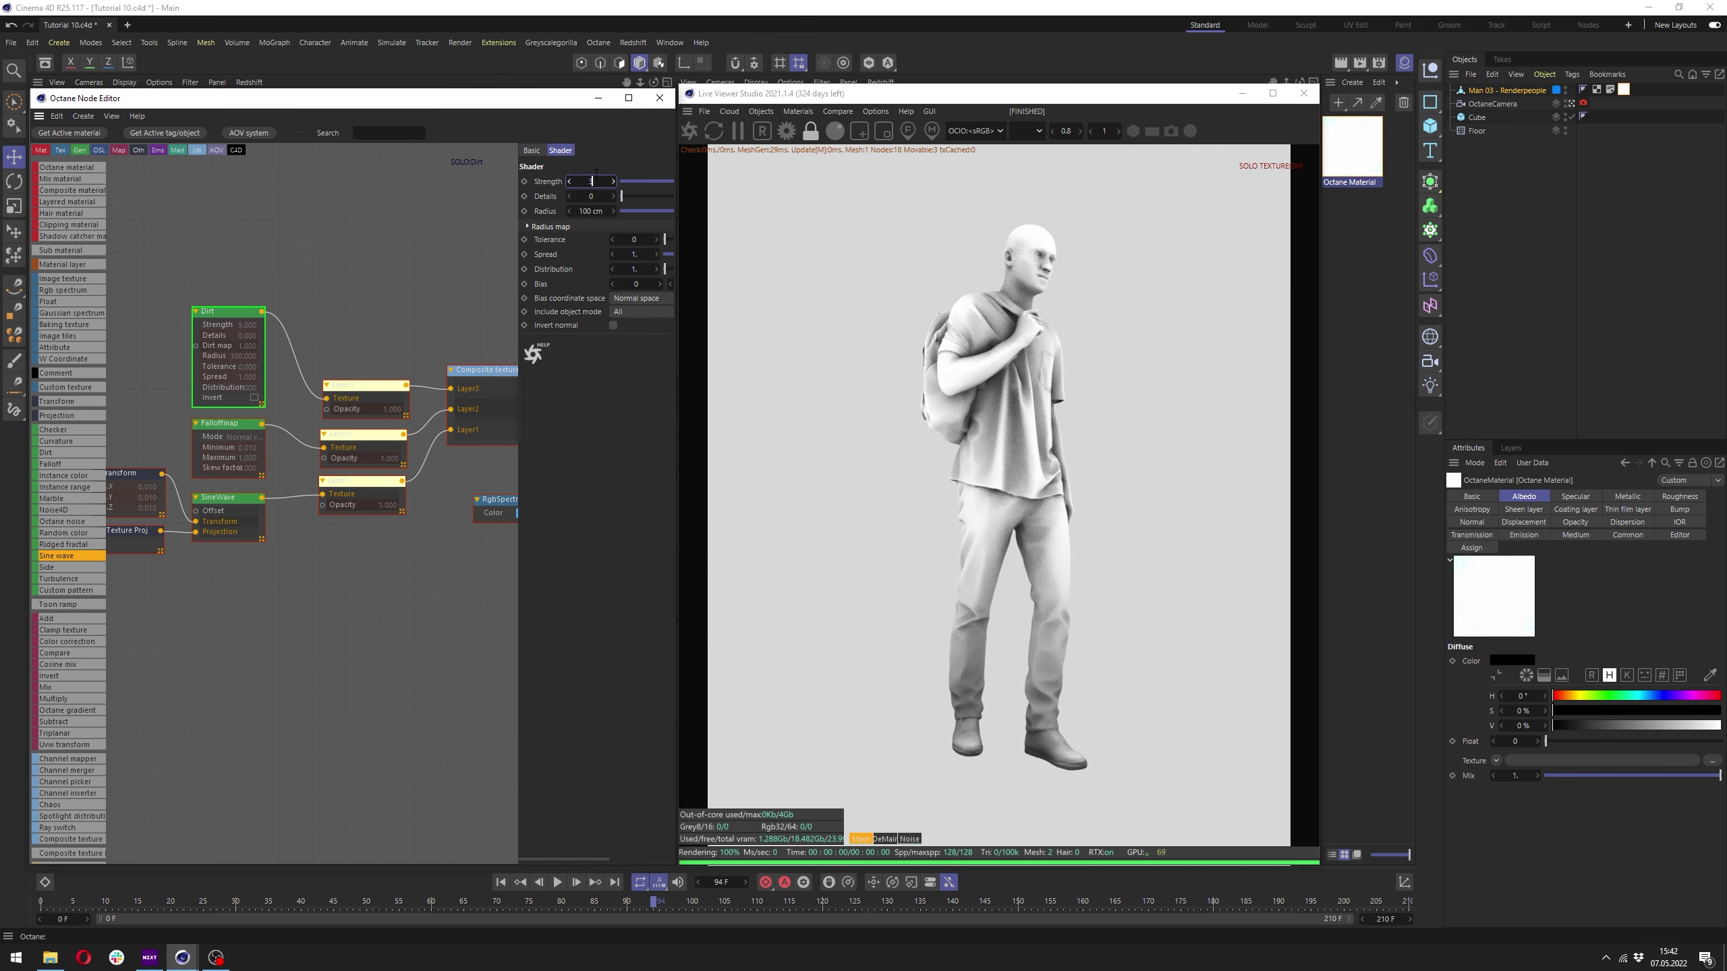
left_click(665, 240)
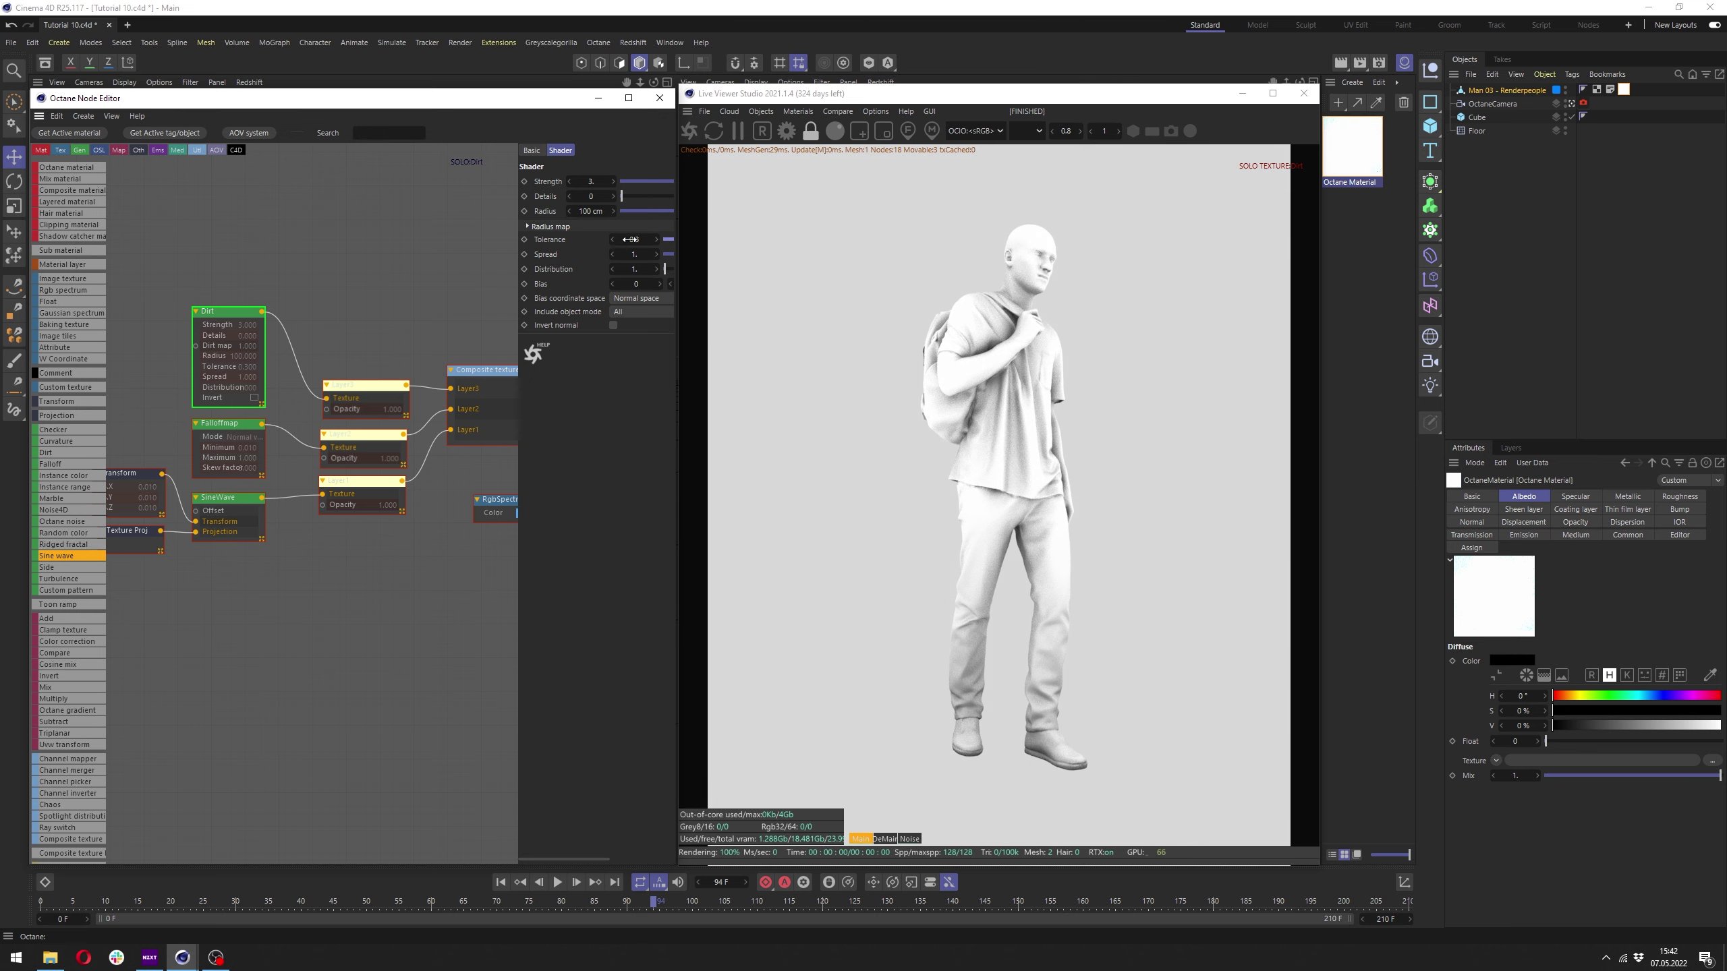
left_click(630, 313)
left_click(632, 315)
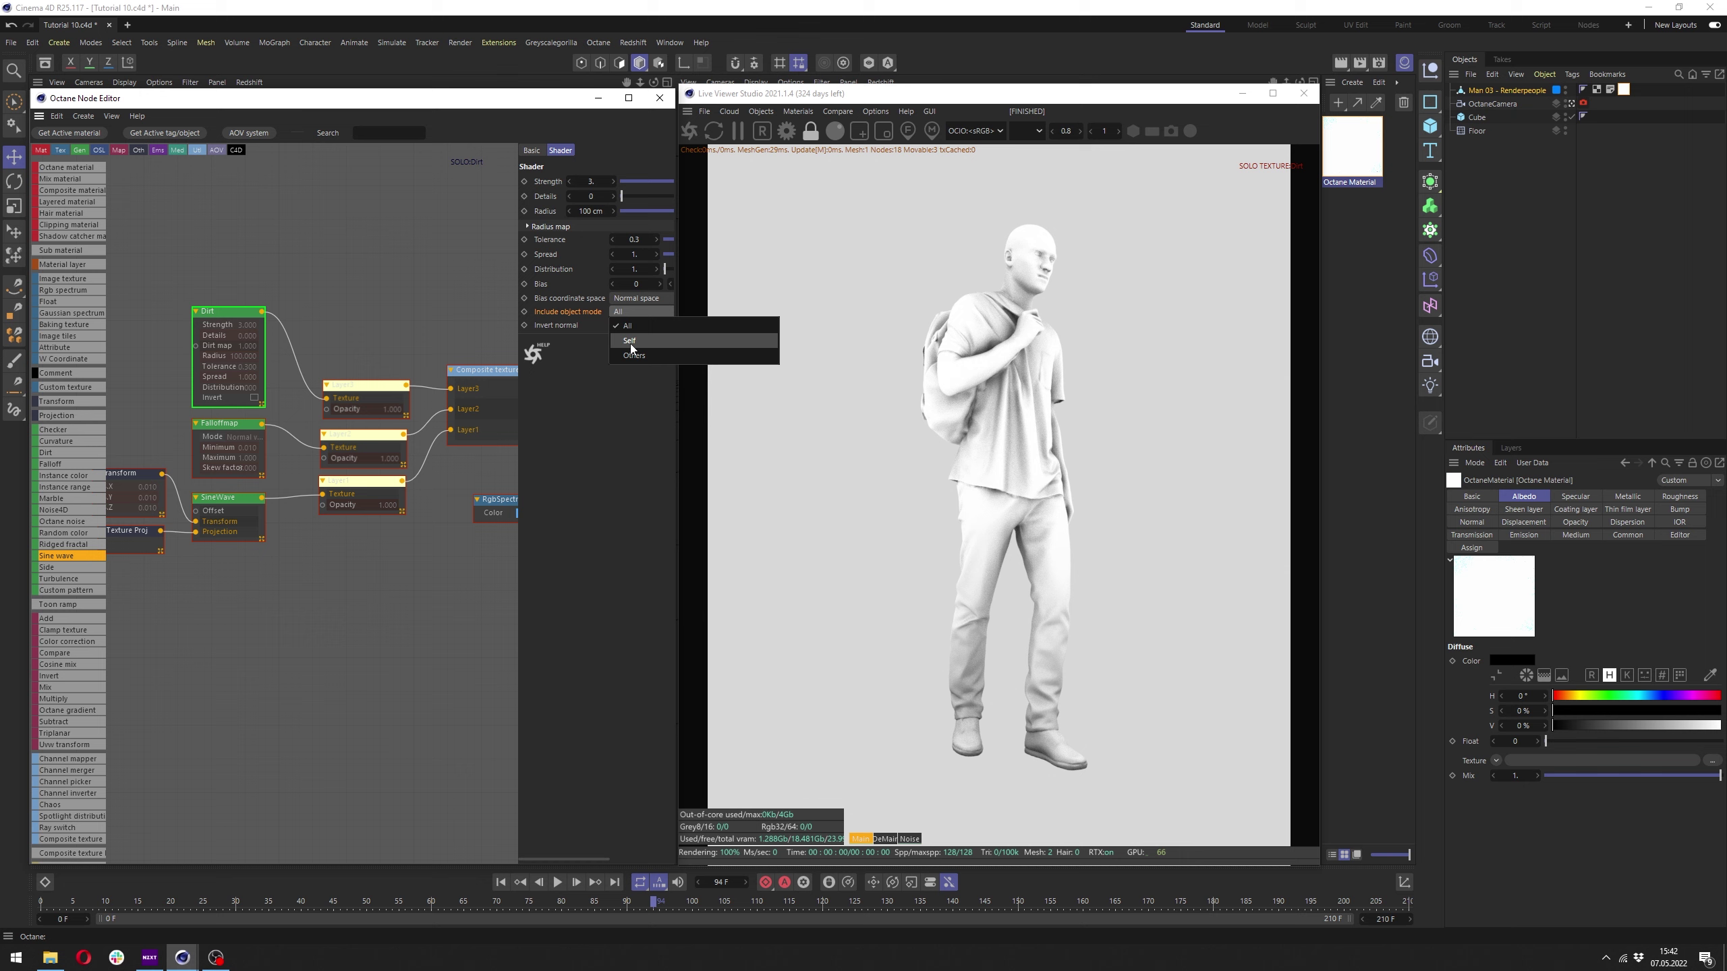
left_click(551, 320)
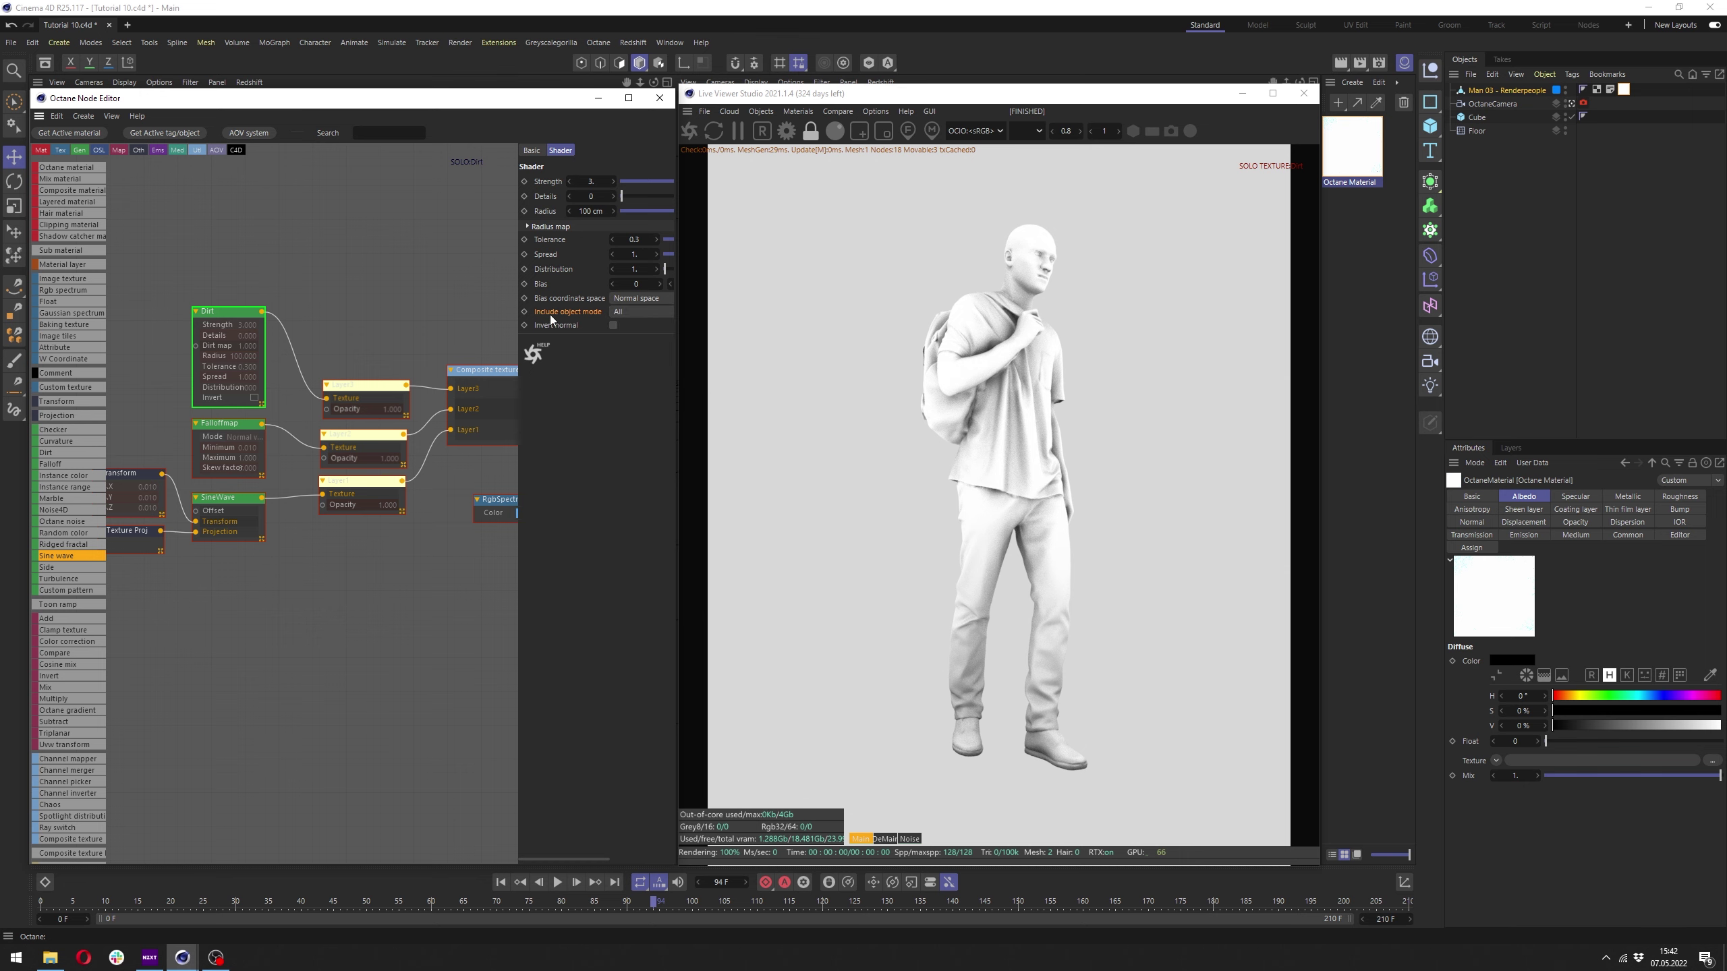
left_click(626, 315)
left_click(639, 346)
right_click(223, 315)
left_click(253, 346)
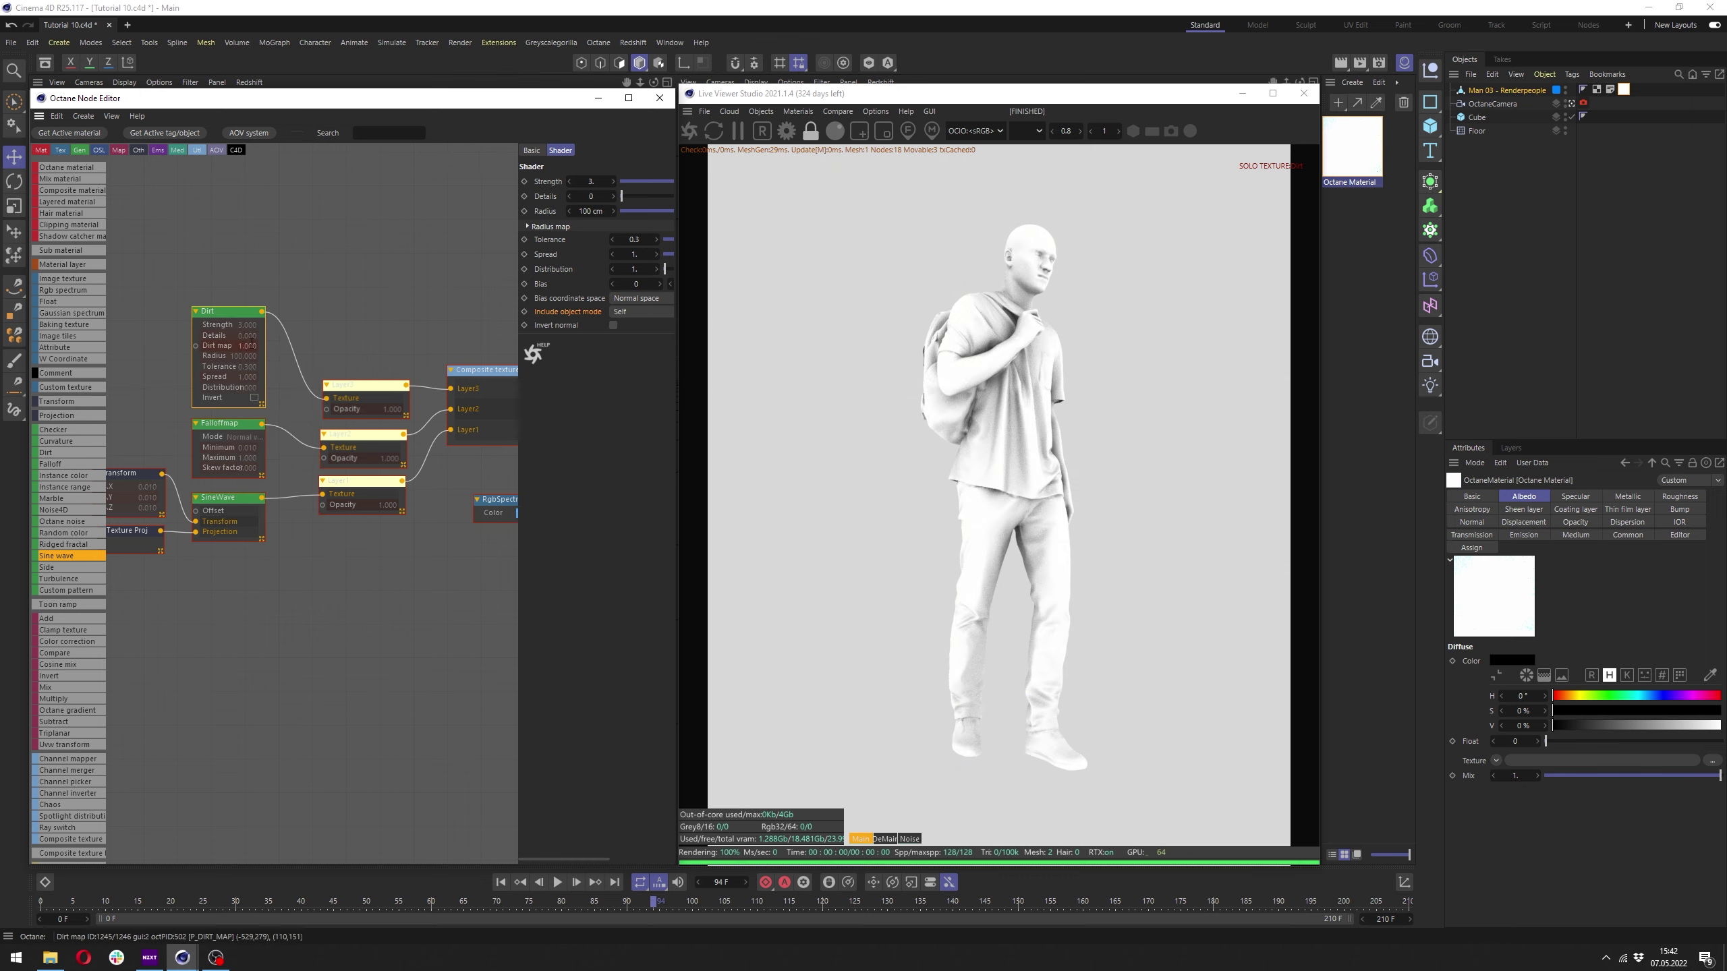
Set the Dirt layer's blend mode to Multiply and change its opacity.
middle_click_drag(372, 317, 258, 309)
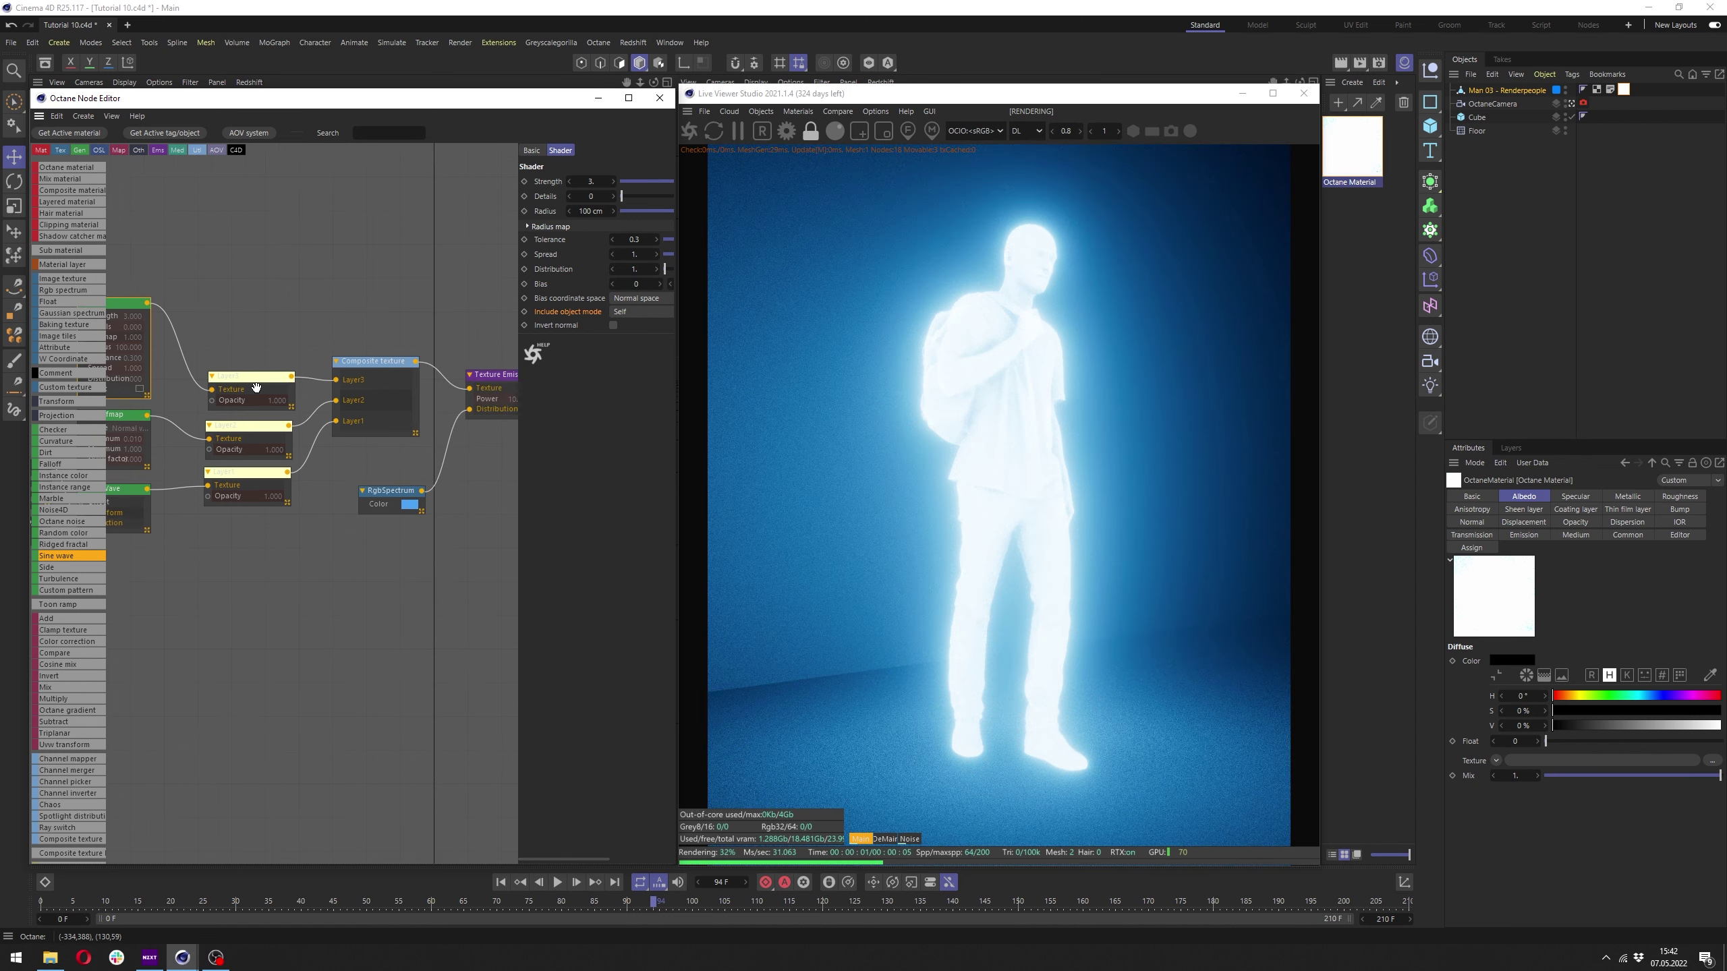
left_click(255, 388)
left_click(612, 222)
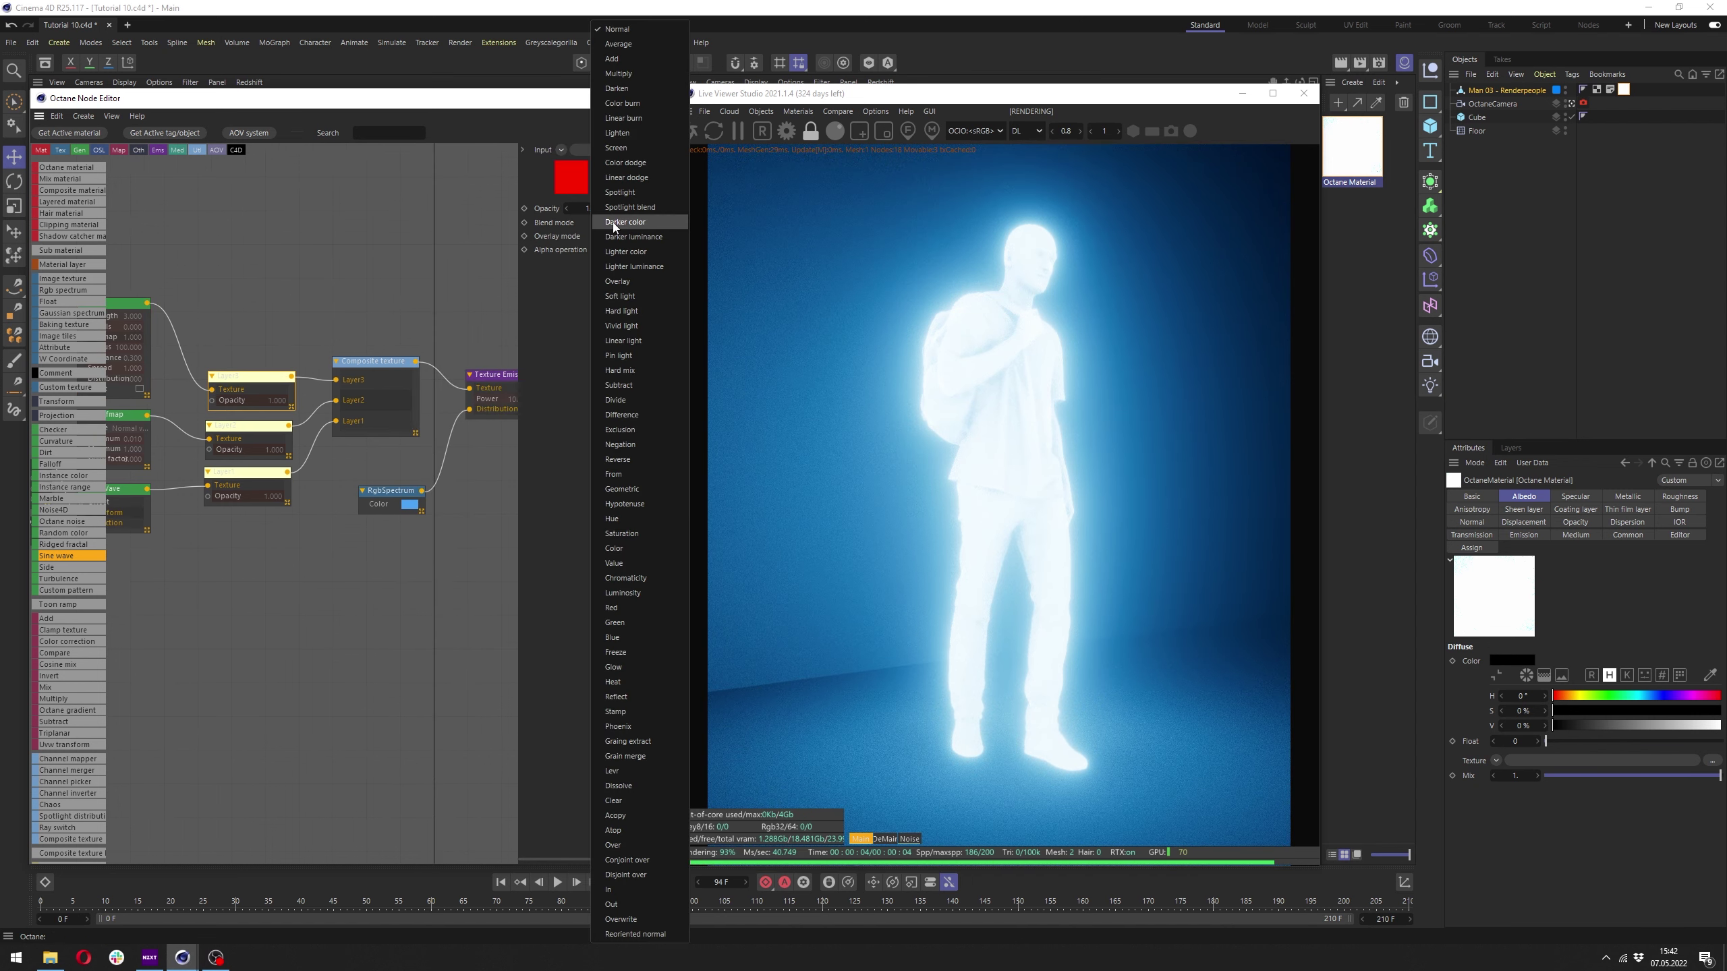
left_click(619, 72)
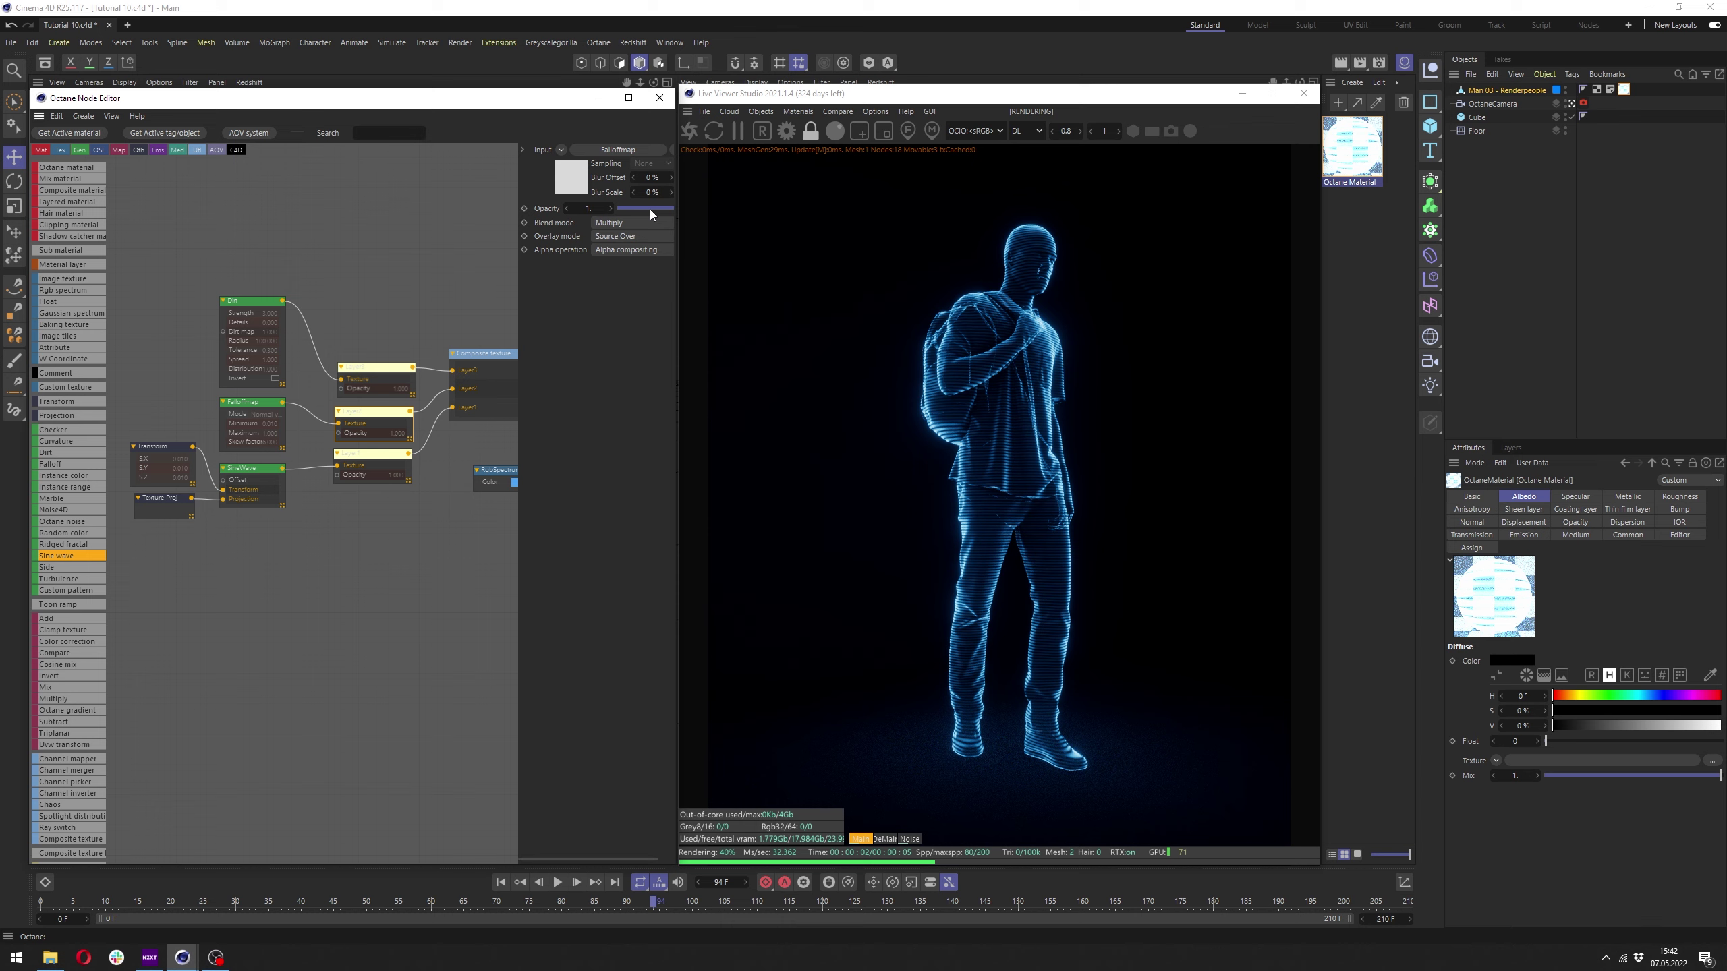
left_click(589, 208)
type("0")
key("Return")
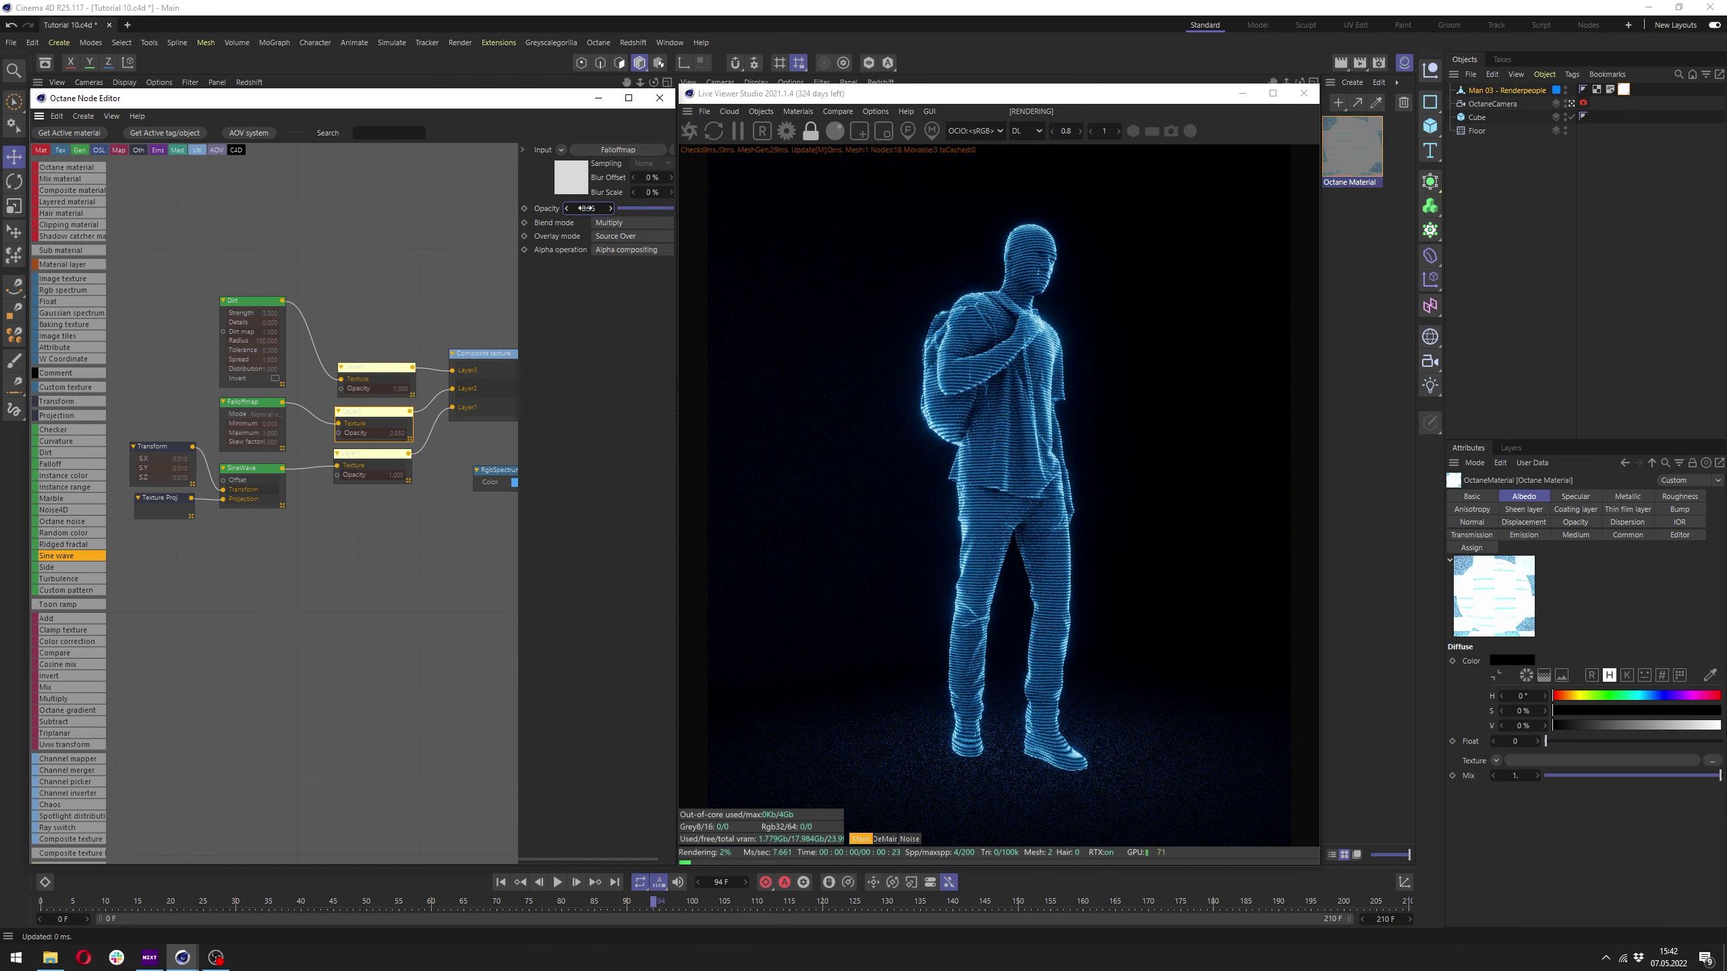
left_click(446, 356)
Add a fourth layer driven by a Falloff map in 'Normal vs. vector 90deg' mode.
left_click(561, 185)
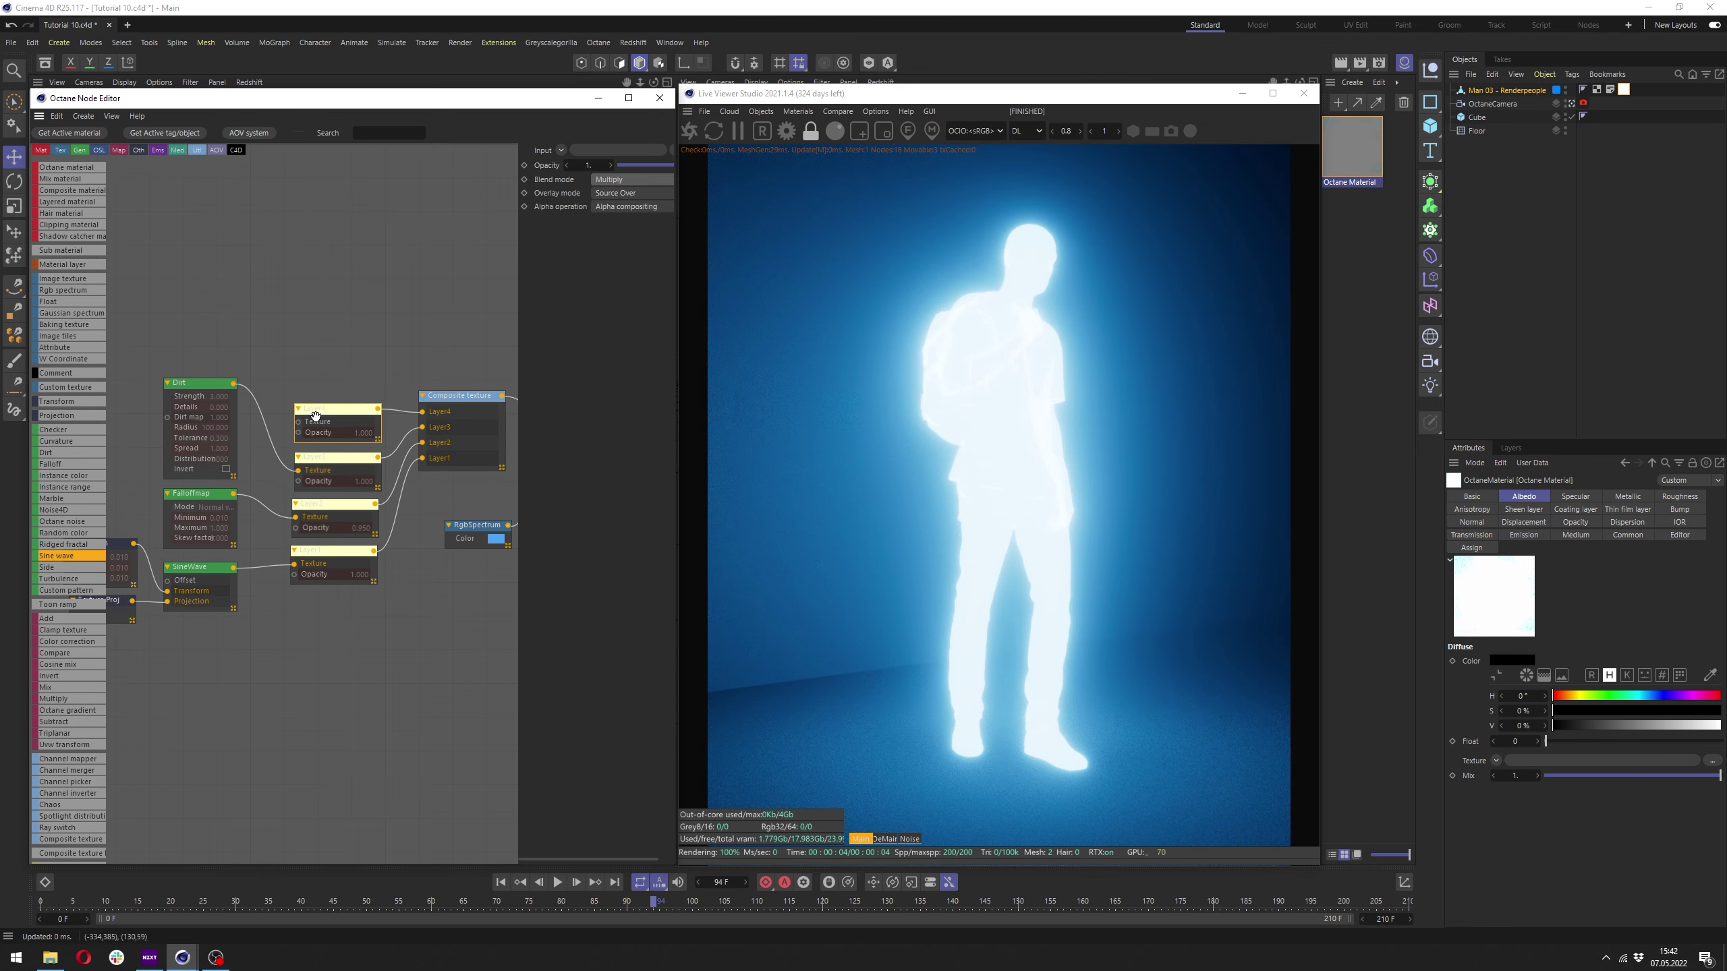
left_click_drag(296, 430, 283, 229)
type("fa")
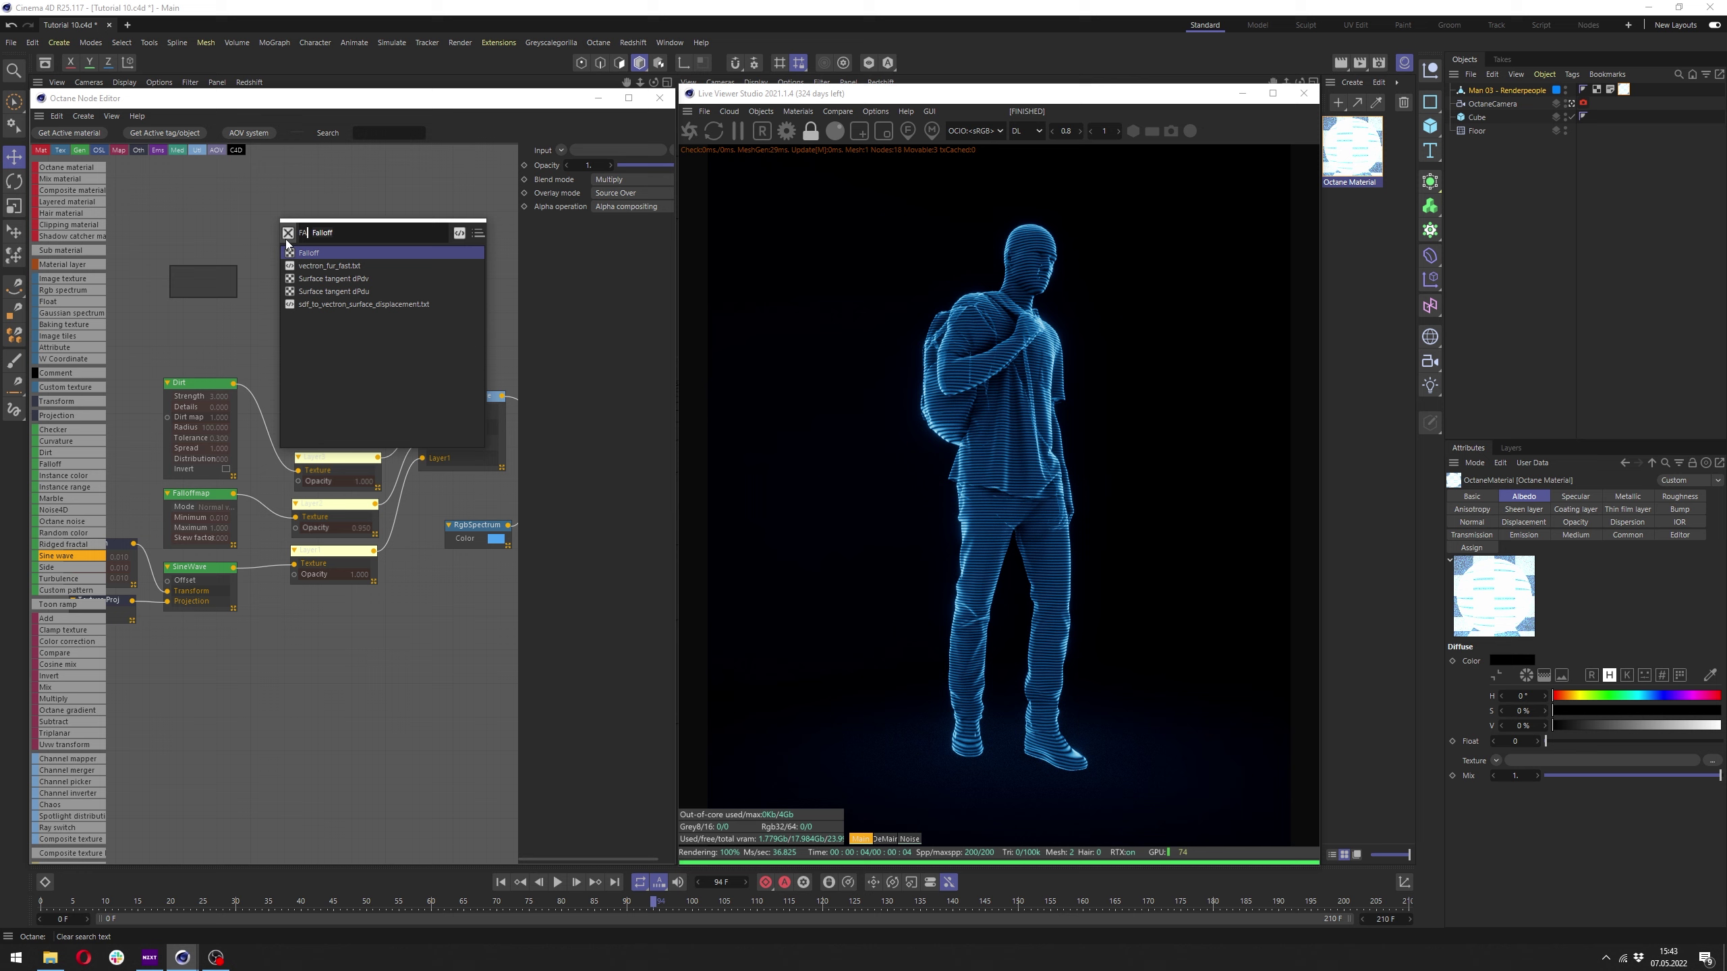
left_click(286, 250)
left_click(635, 180)
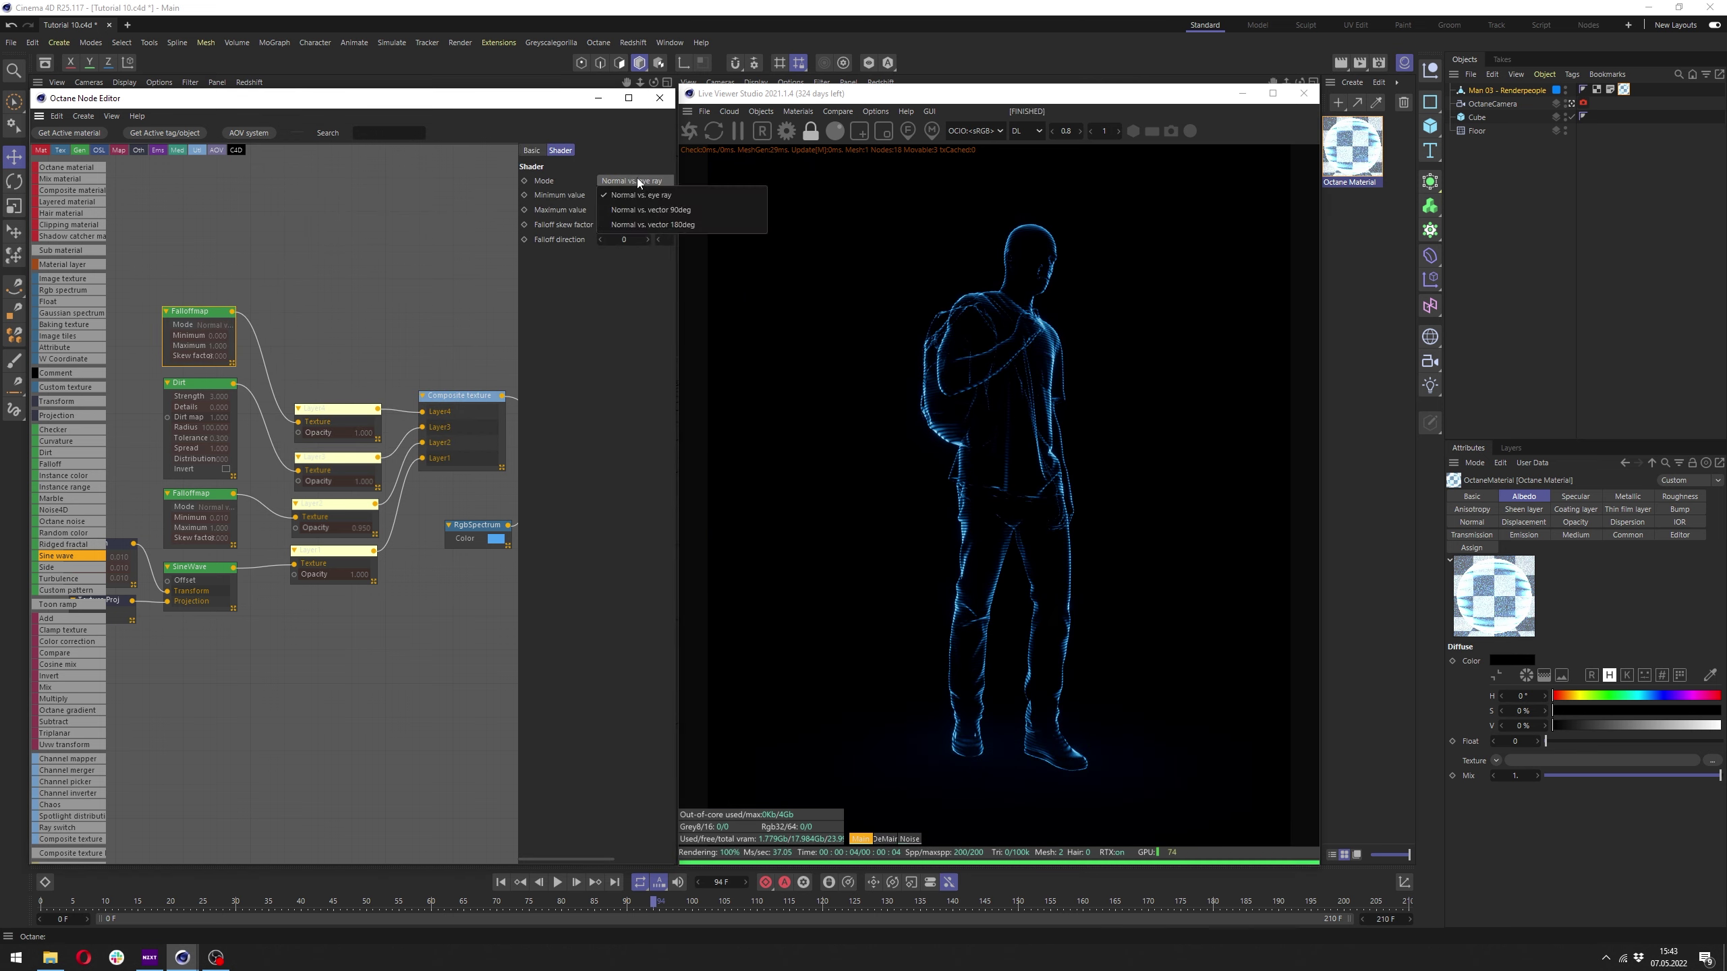
left_click(675, 210)
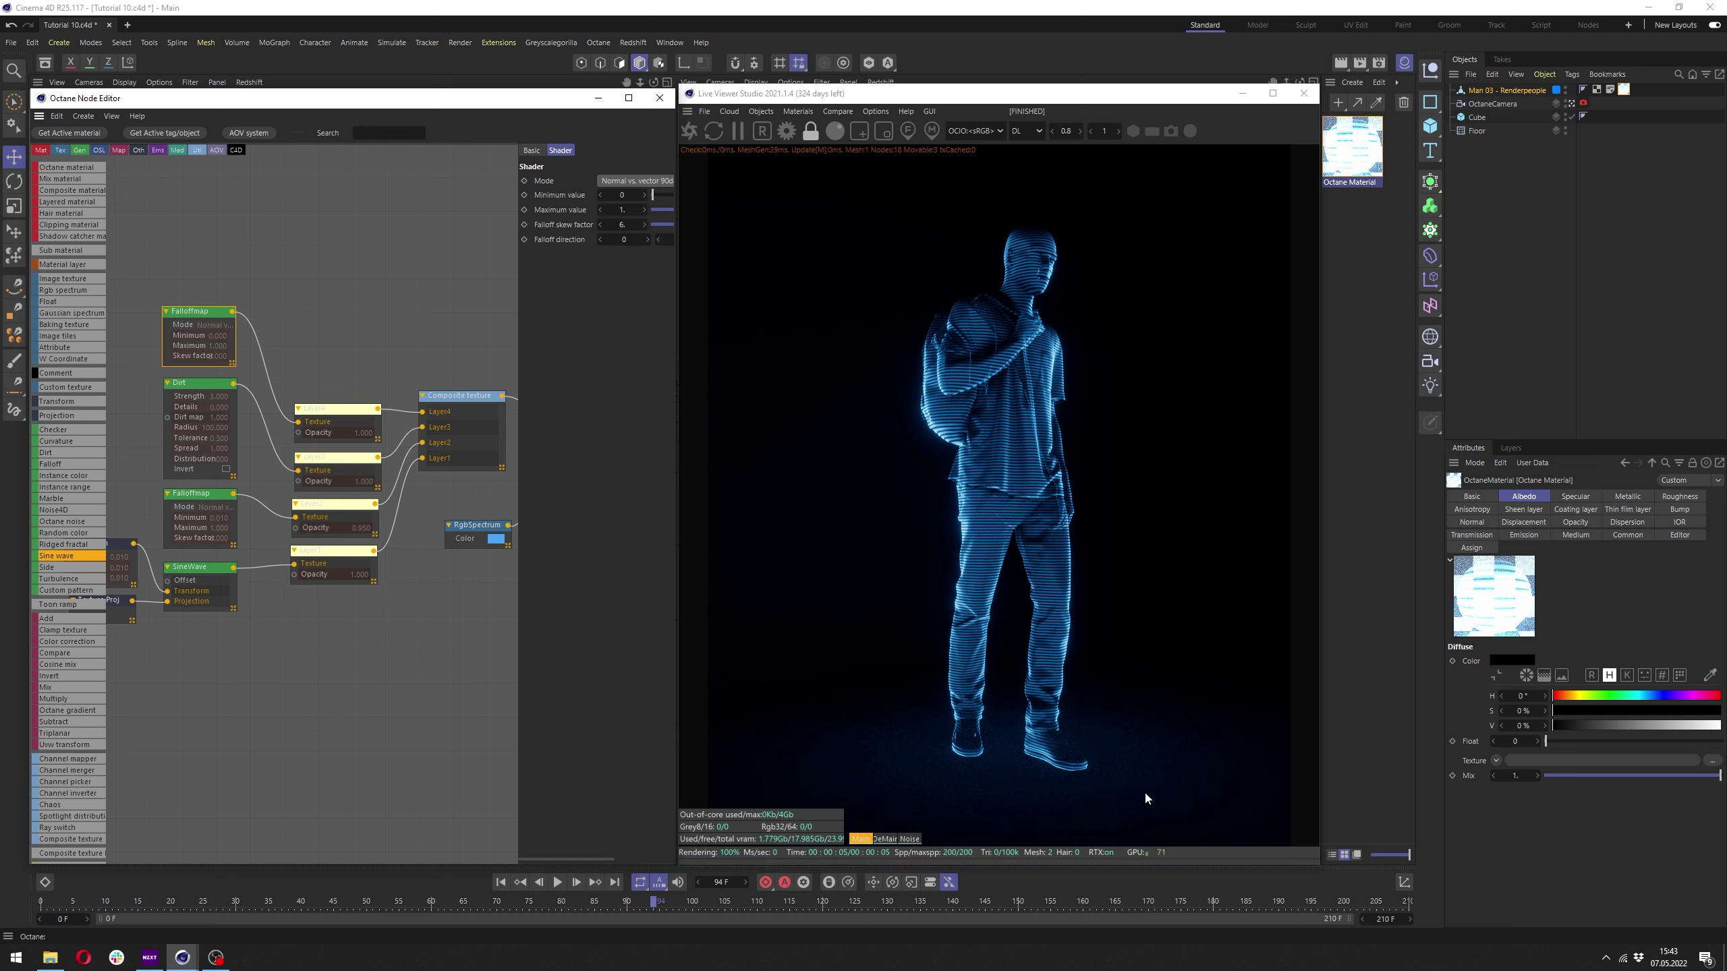
Set the falloff skew factor to 10 and Layer4 opacity to 0.9.
left_click_drag(518, 406, 357, 405)
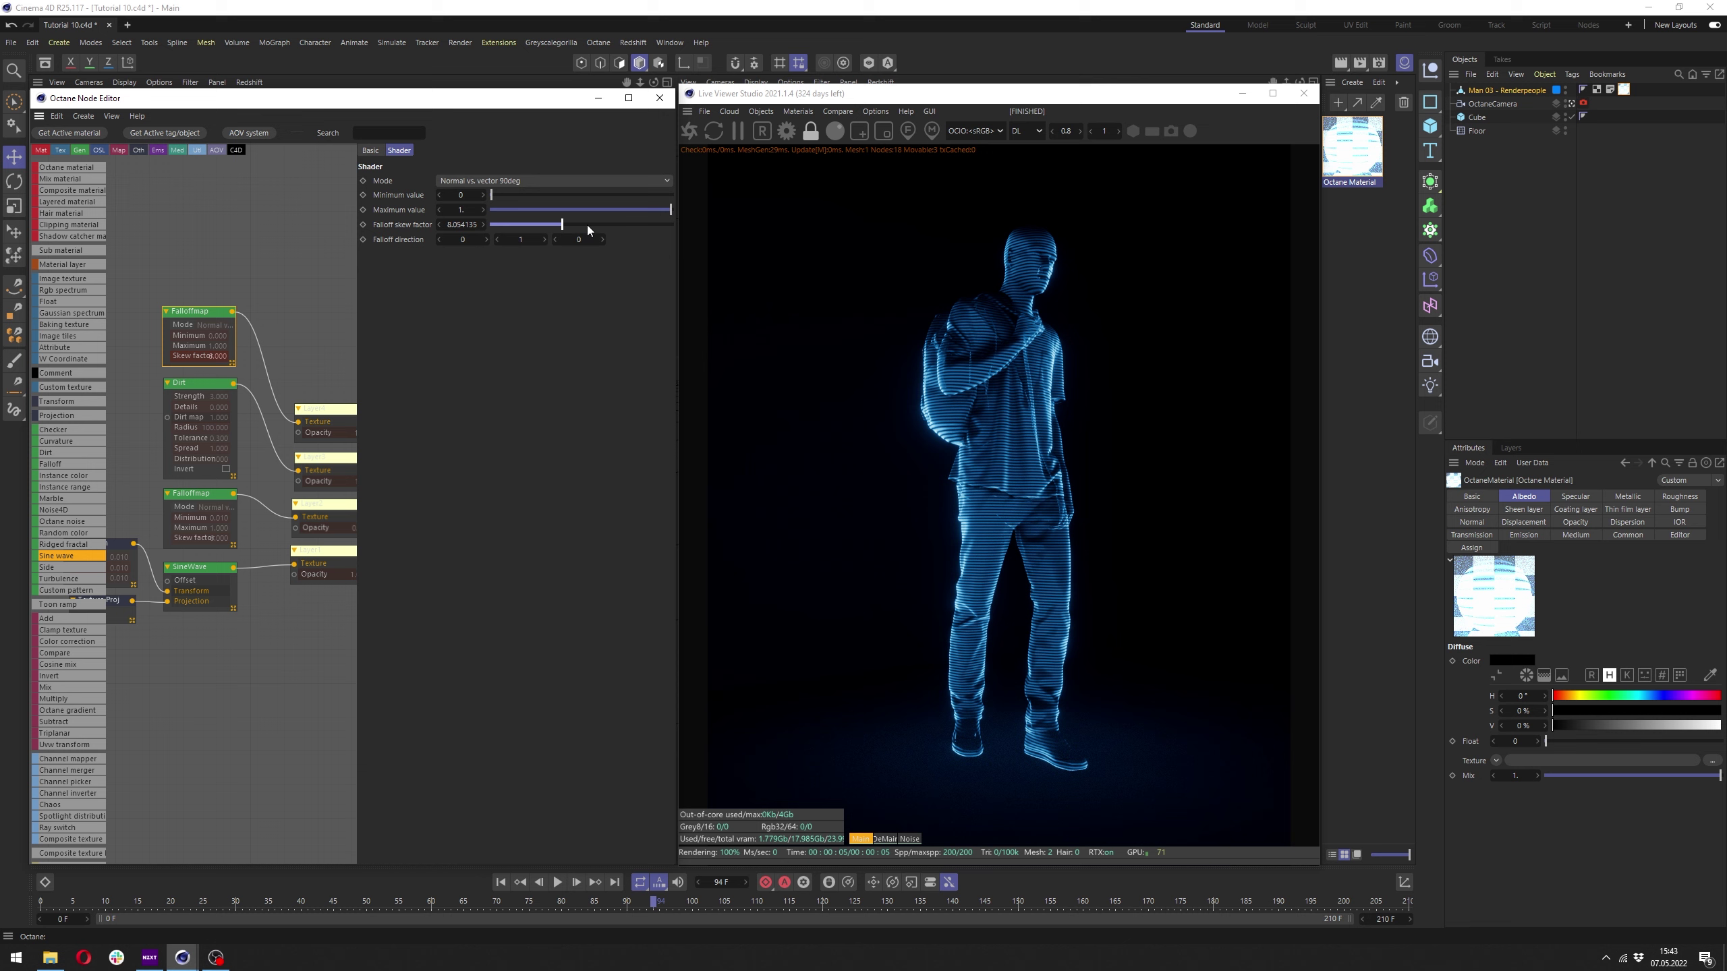
left_click(490, 224)
type("1")
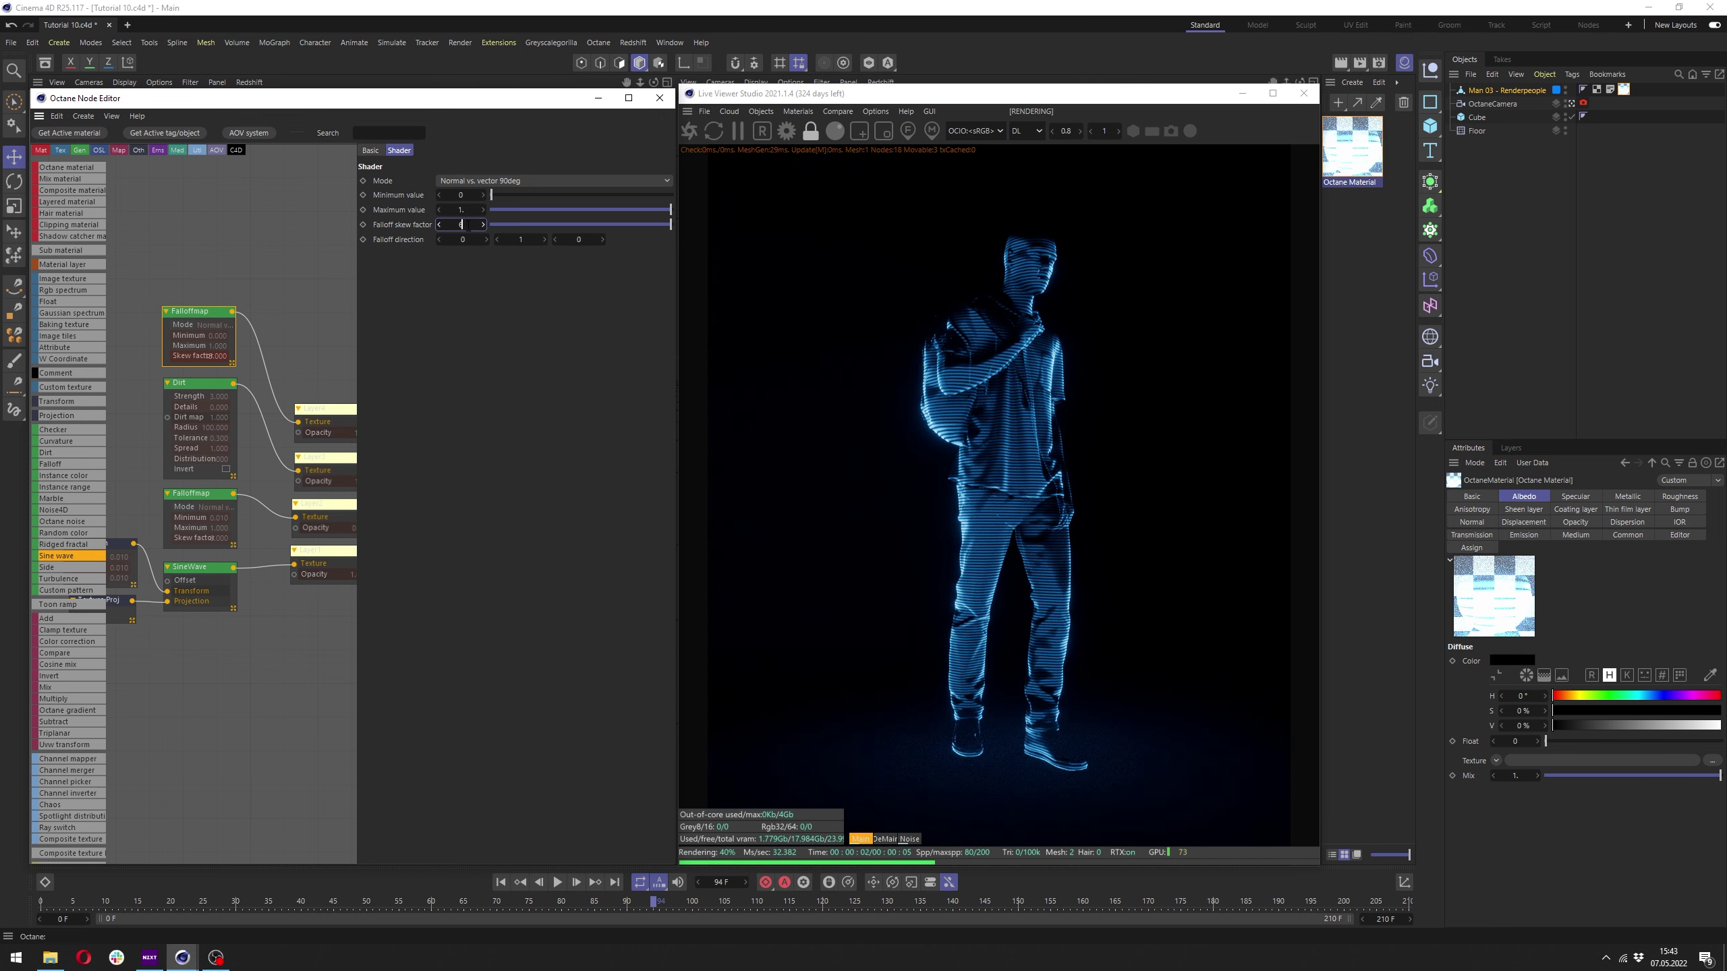
type("0.")
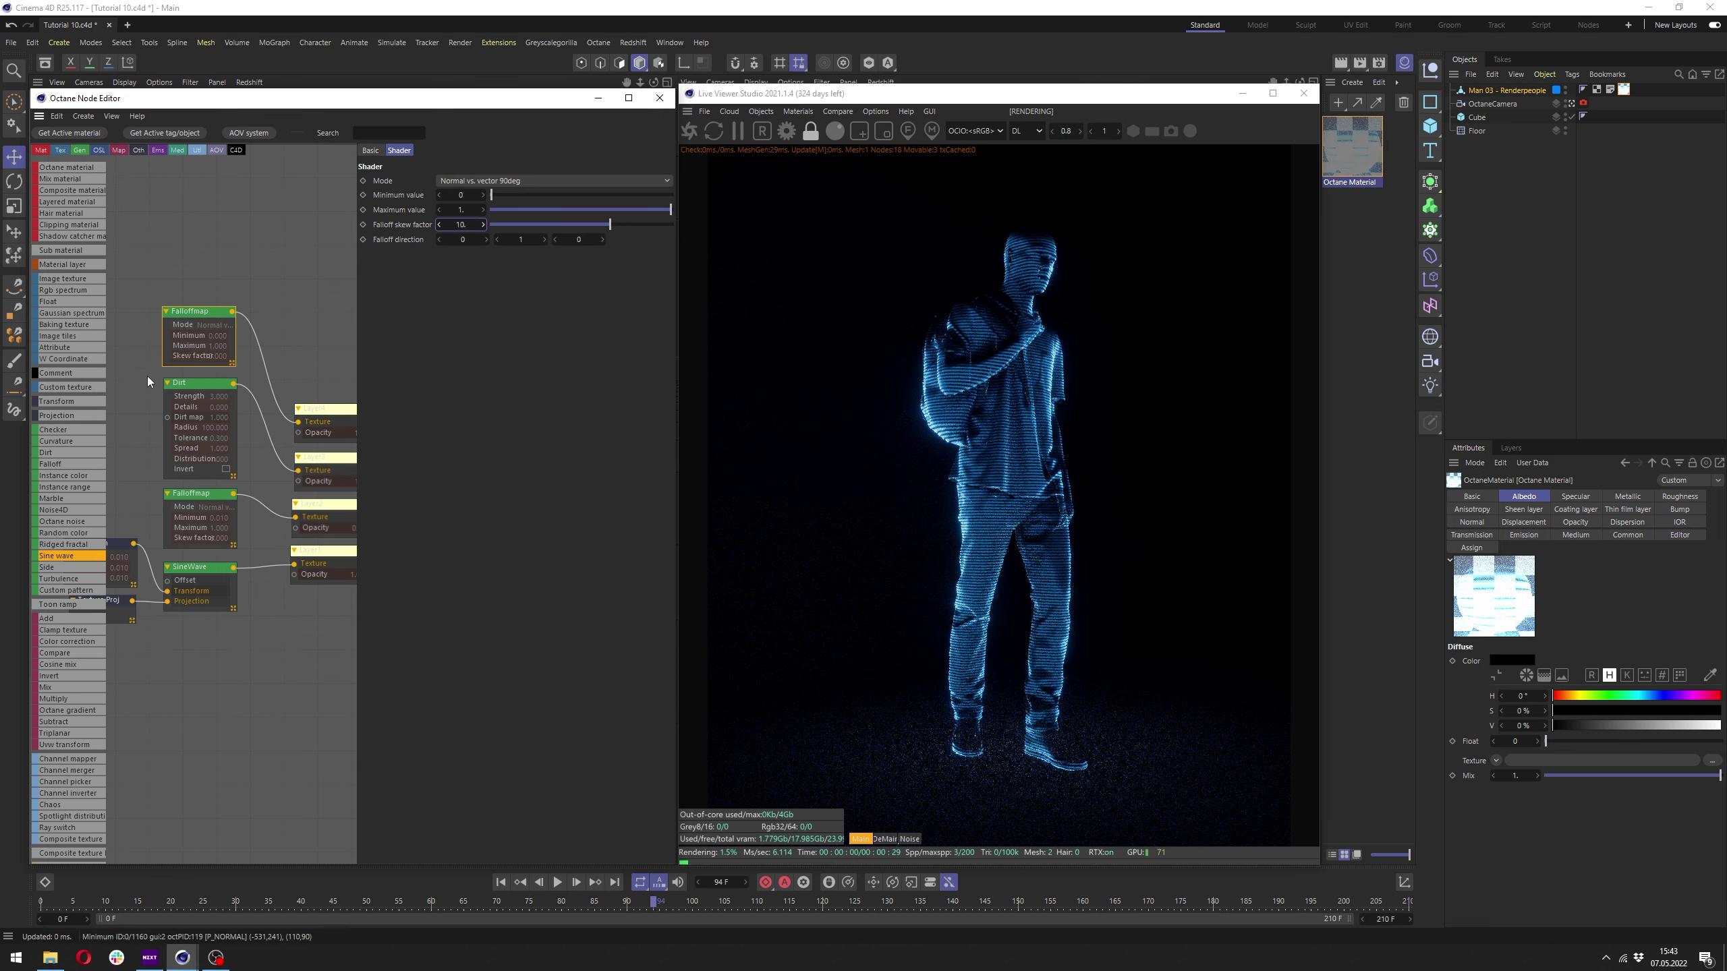
left_click_drag(357, 364, 526, 364)
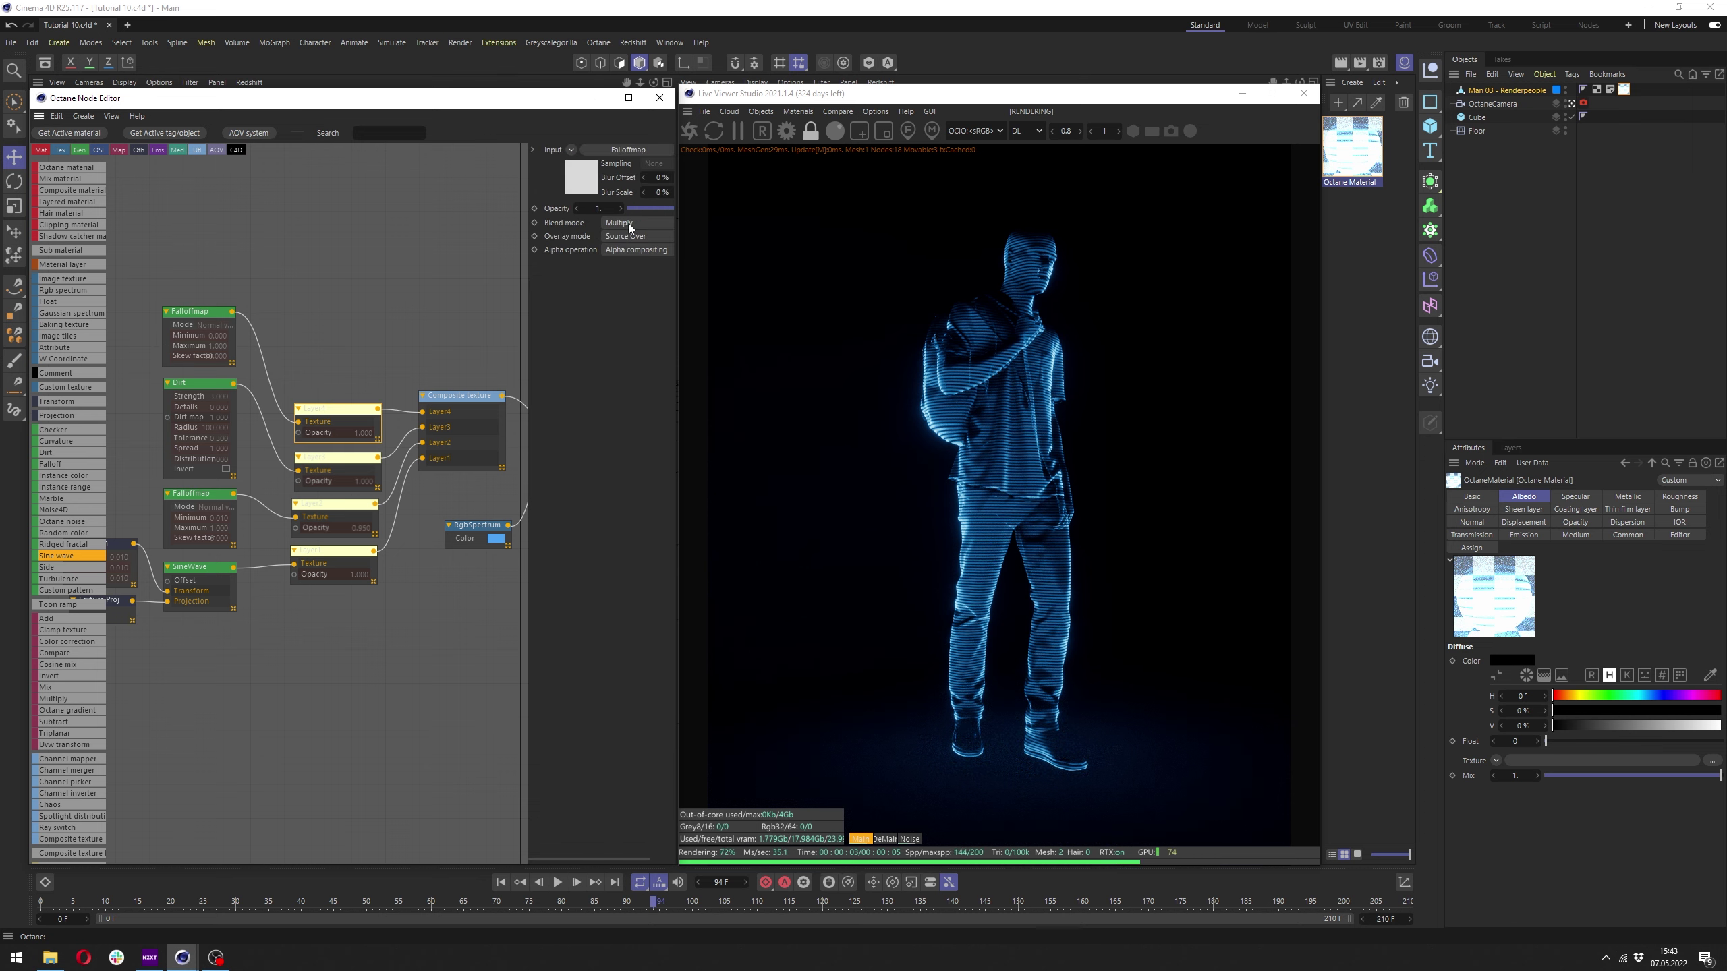
left_click_drag(635, 211, 664, 211)
type("0.9")
key("Return")
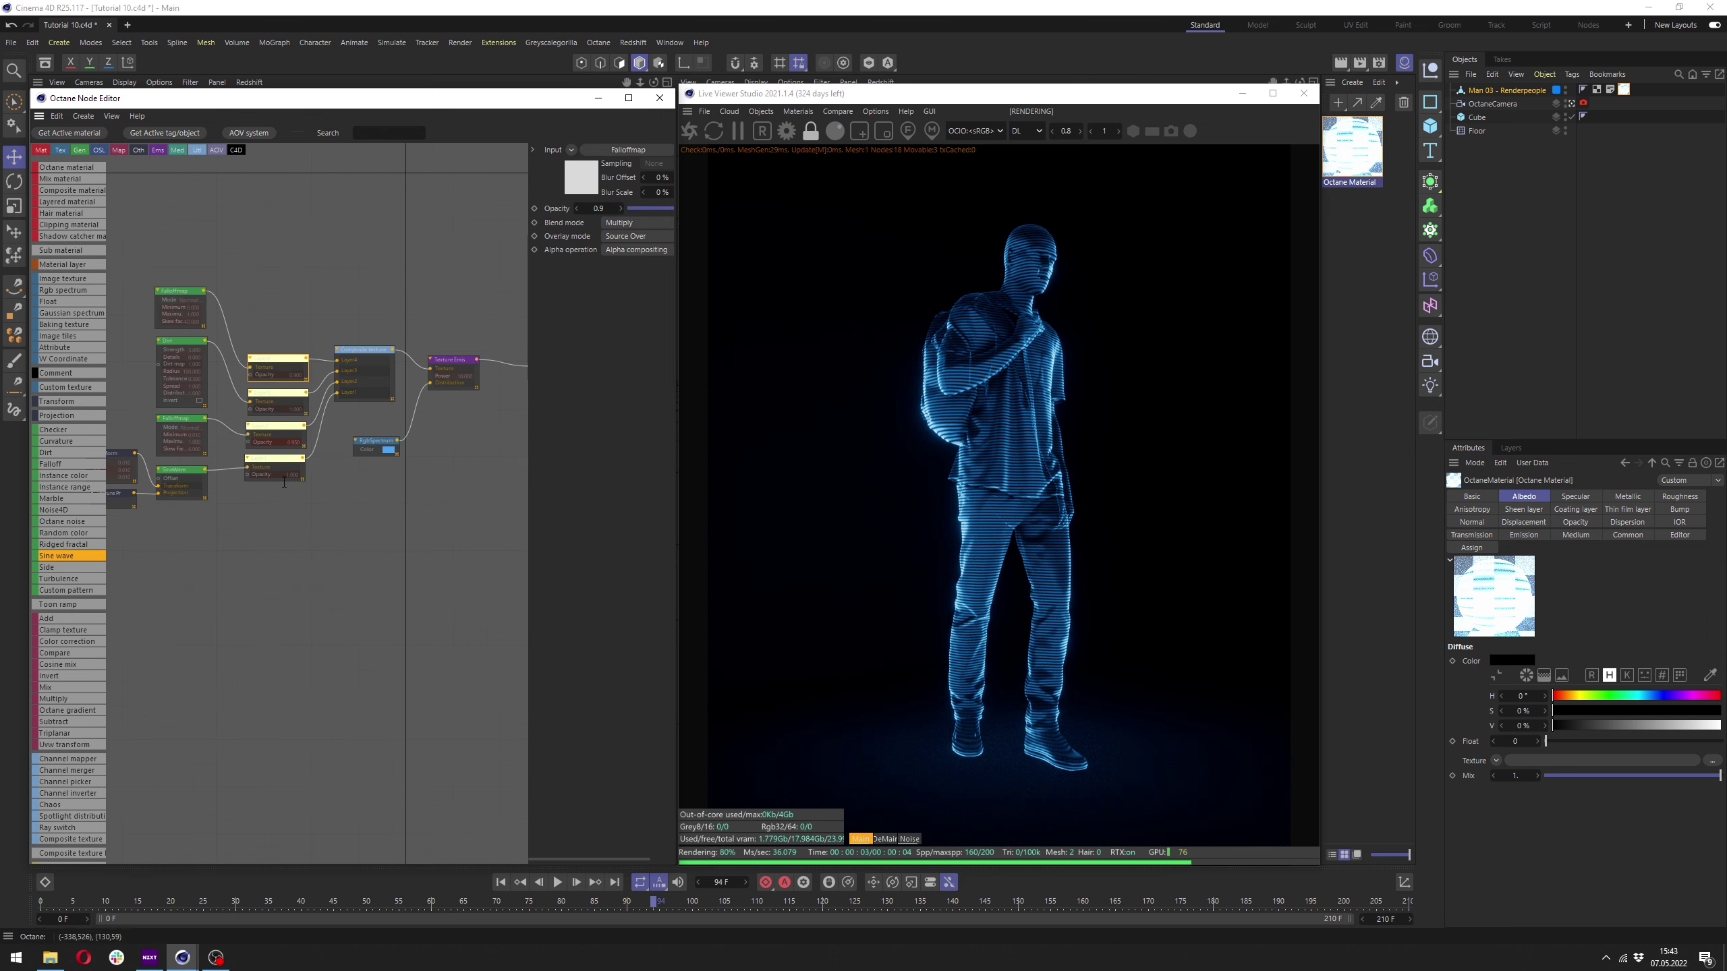
scroll(141, 198, "up", 2)
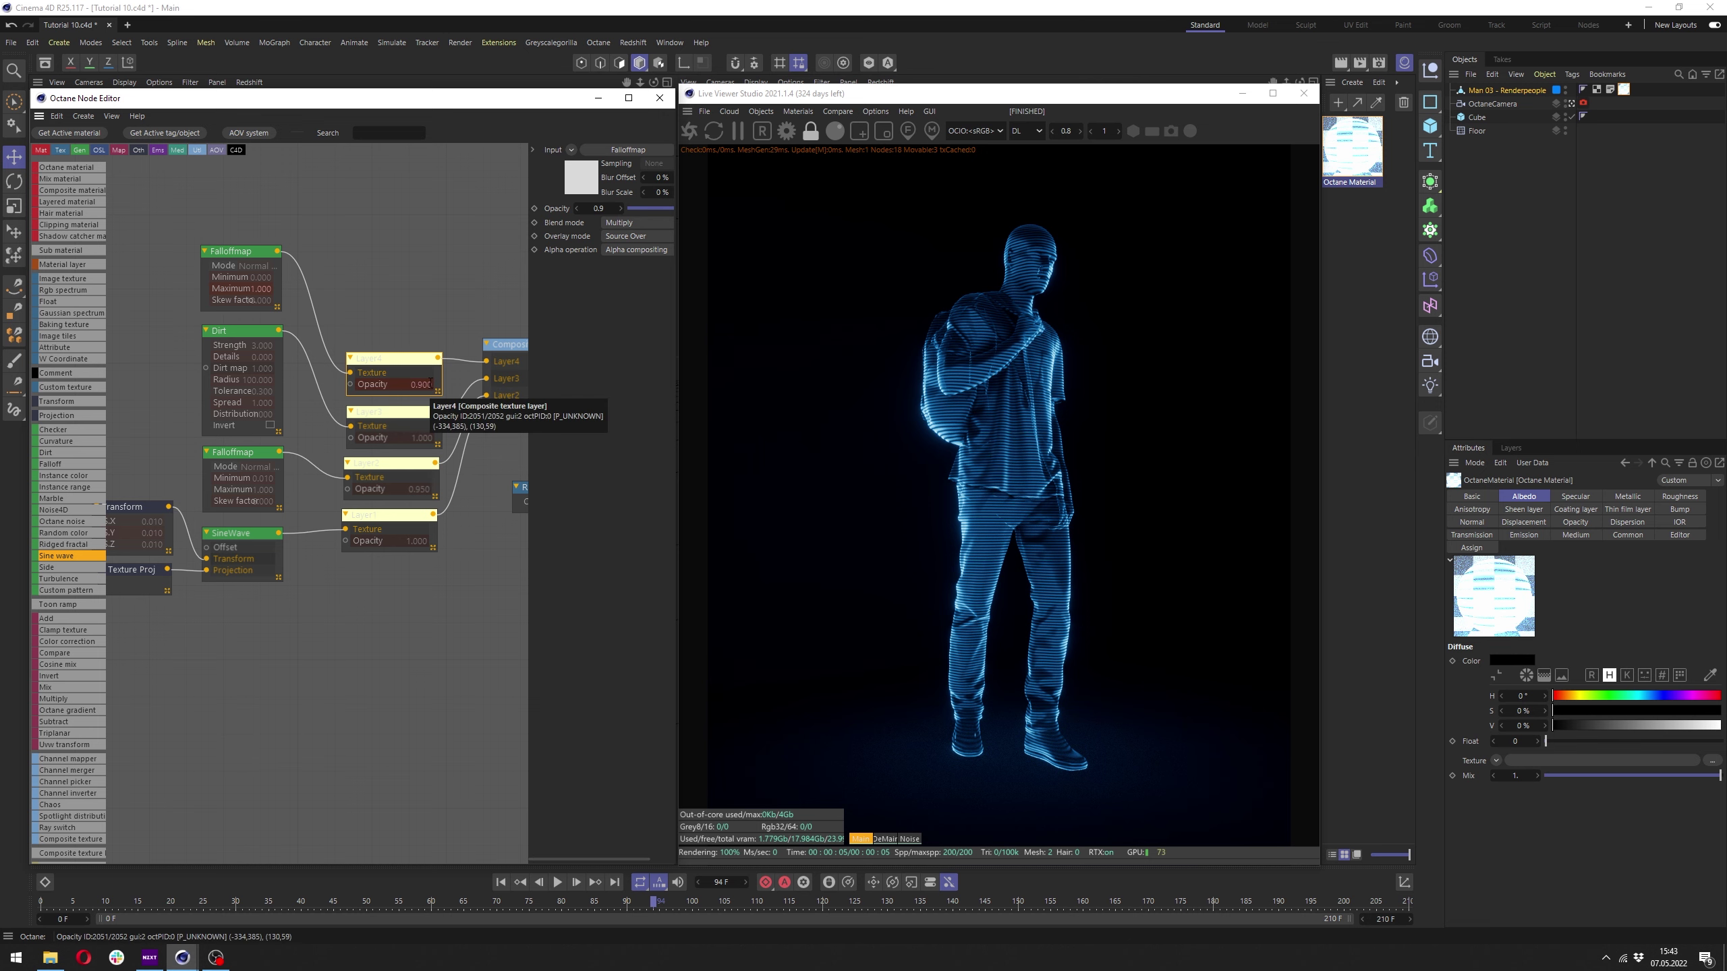
Add a fifth composite layer set to Add blending.
left_click(506, 346)
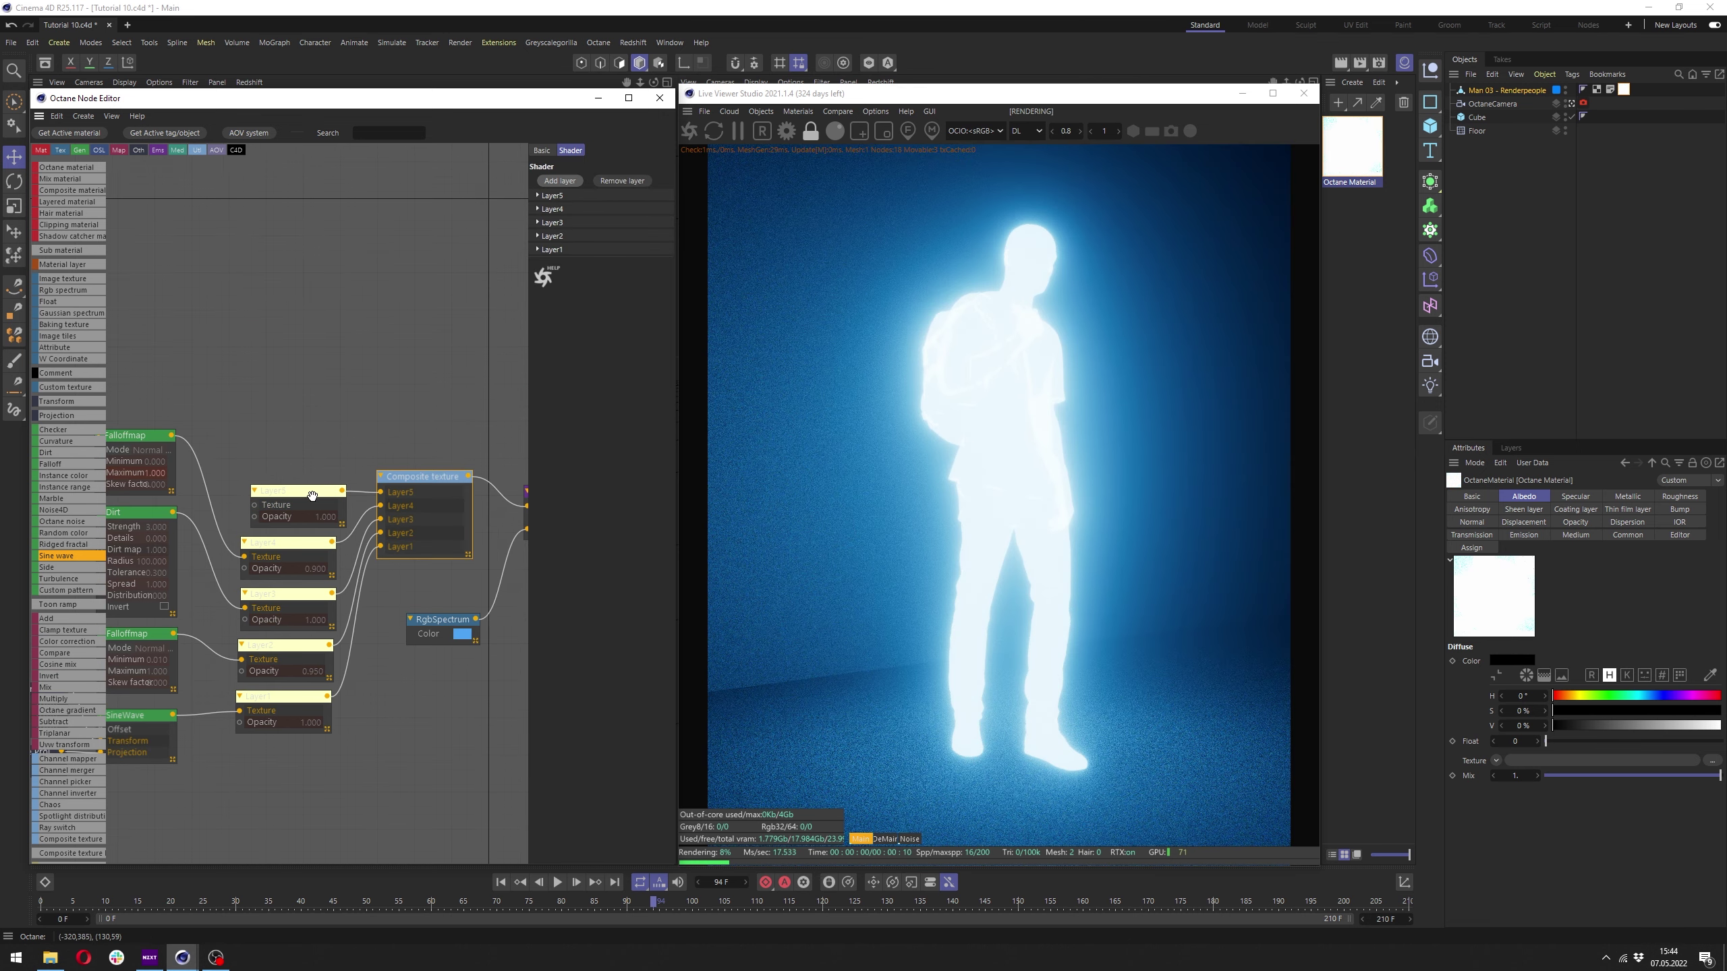
left_click(294, 494)
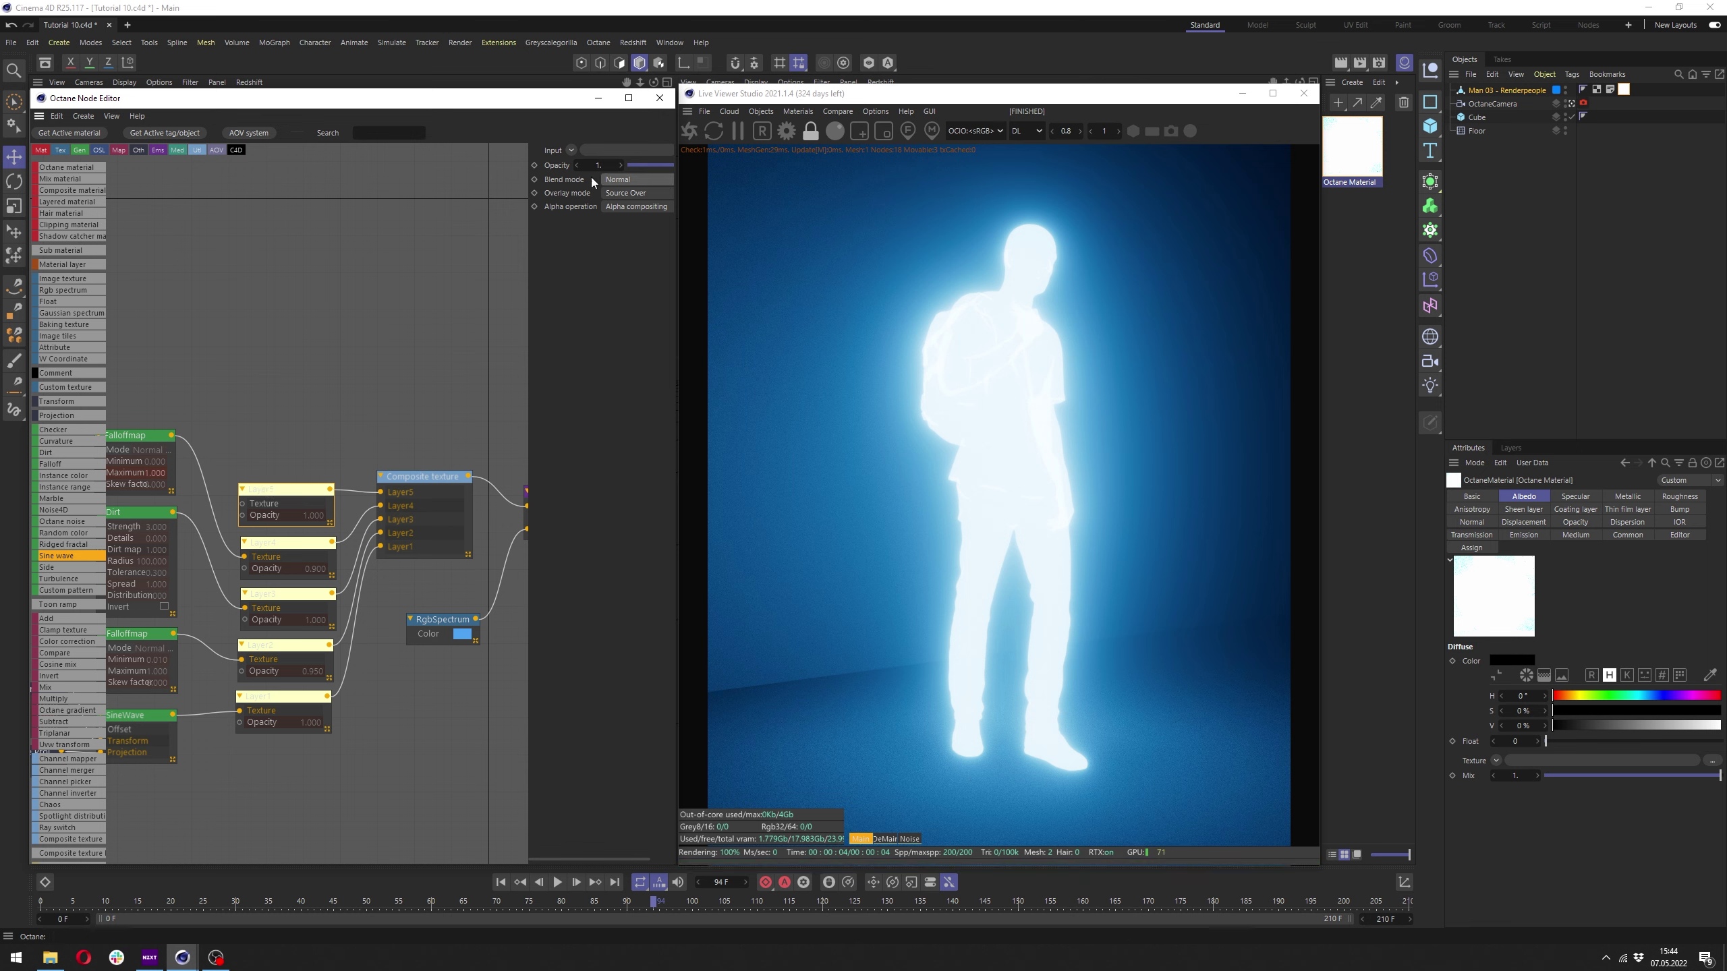
left_click(591, 177)
left_click(635, 64)
Feed Layer5 a falloff map with skew factor about 13.6.
left_click_drag(242, 504, 154, 310)
type("falloff")
key("Return")
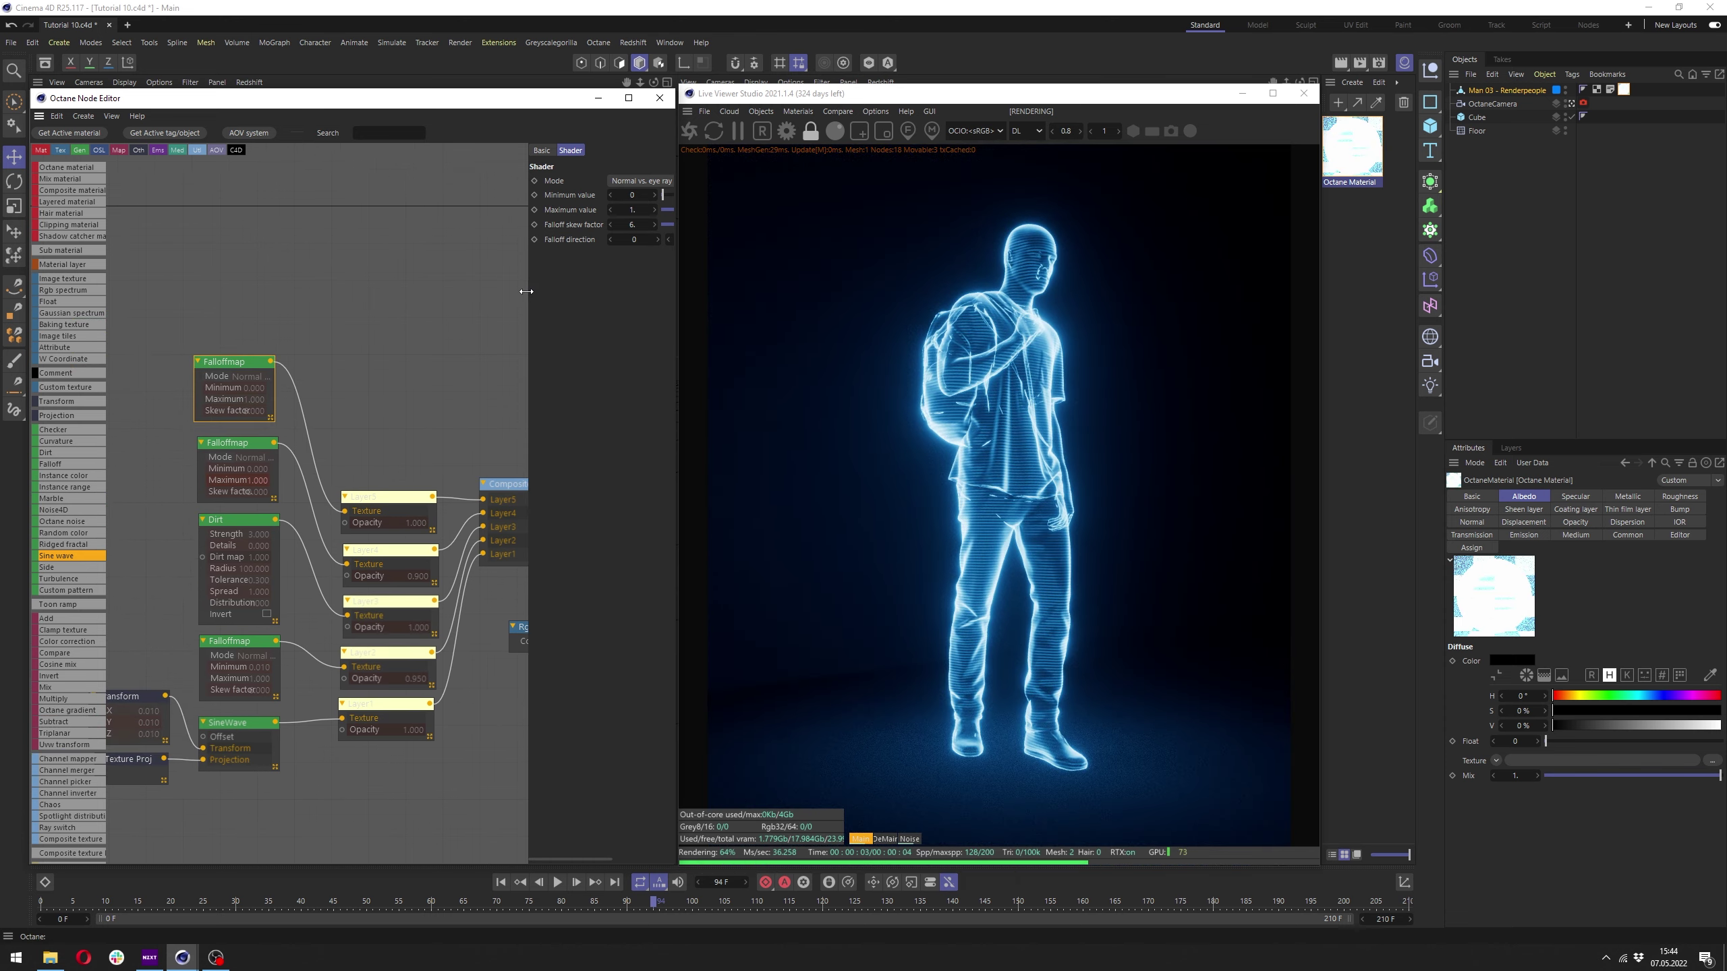
left_click_drag(527, 290, 293, 276)
left_click_drag(524, 225, 656, 224)
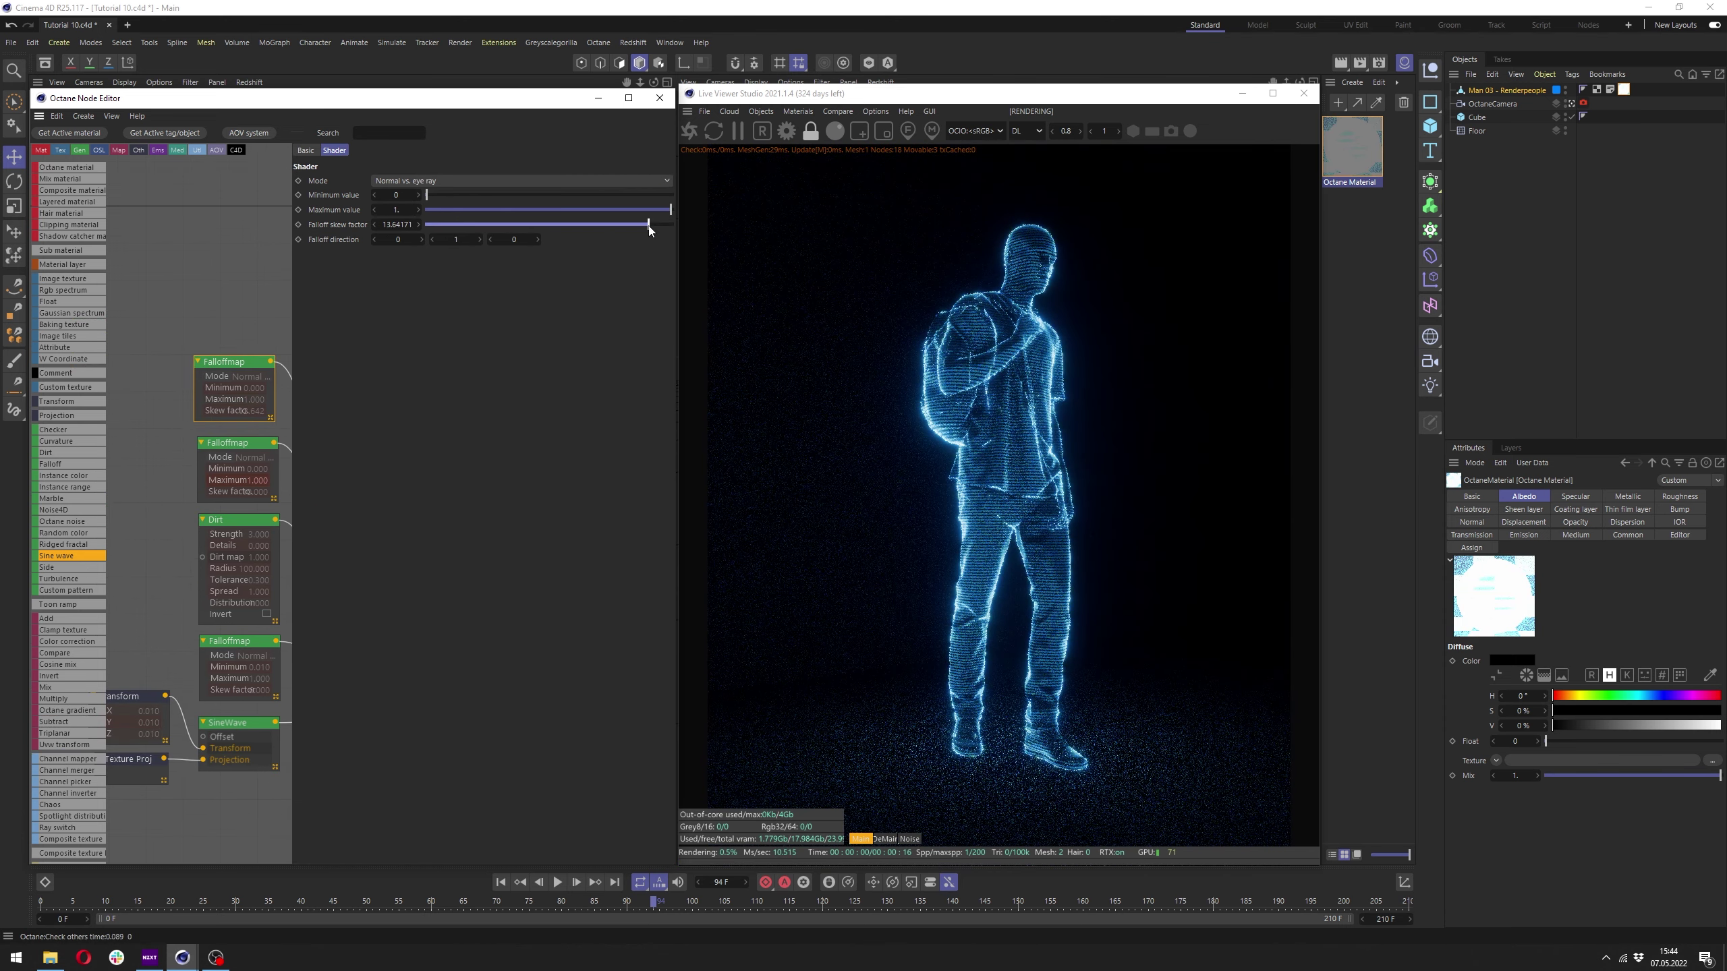
mouse_move(434, 497)
left_mouse_down()
mouse_move(447, 456)
mouse_move(491, 503)
left_mouse_up()
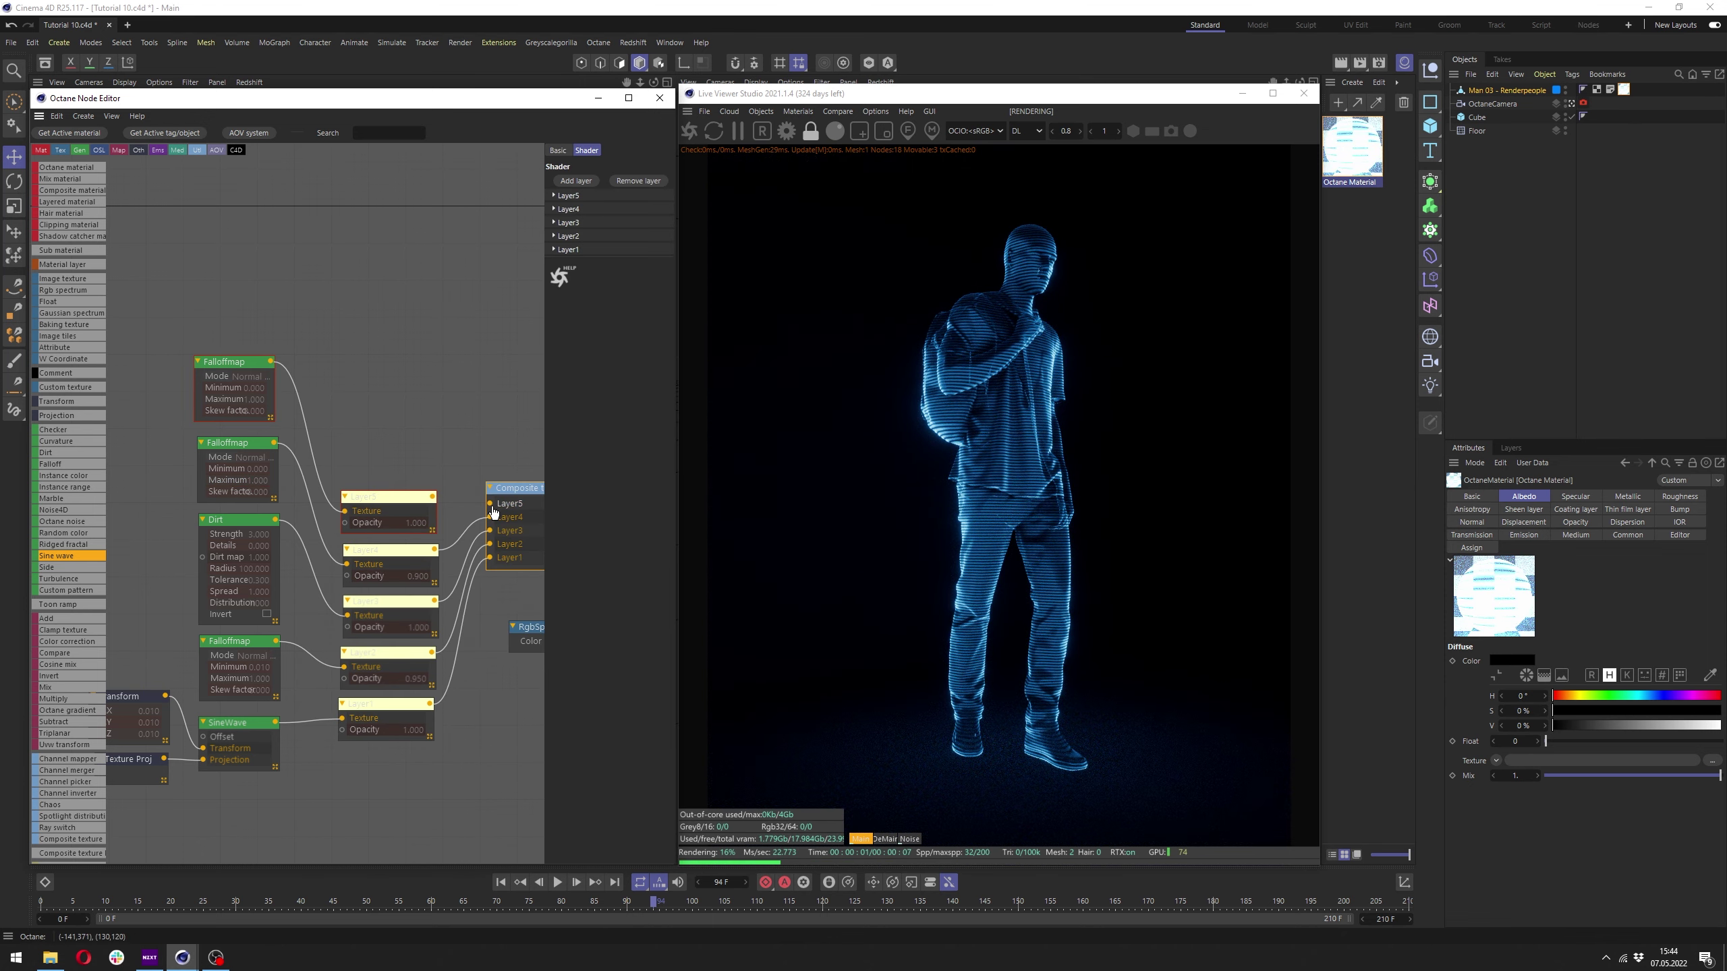
scroll(437, 501, "down", 1)
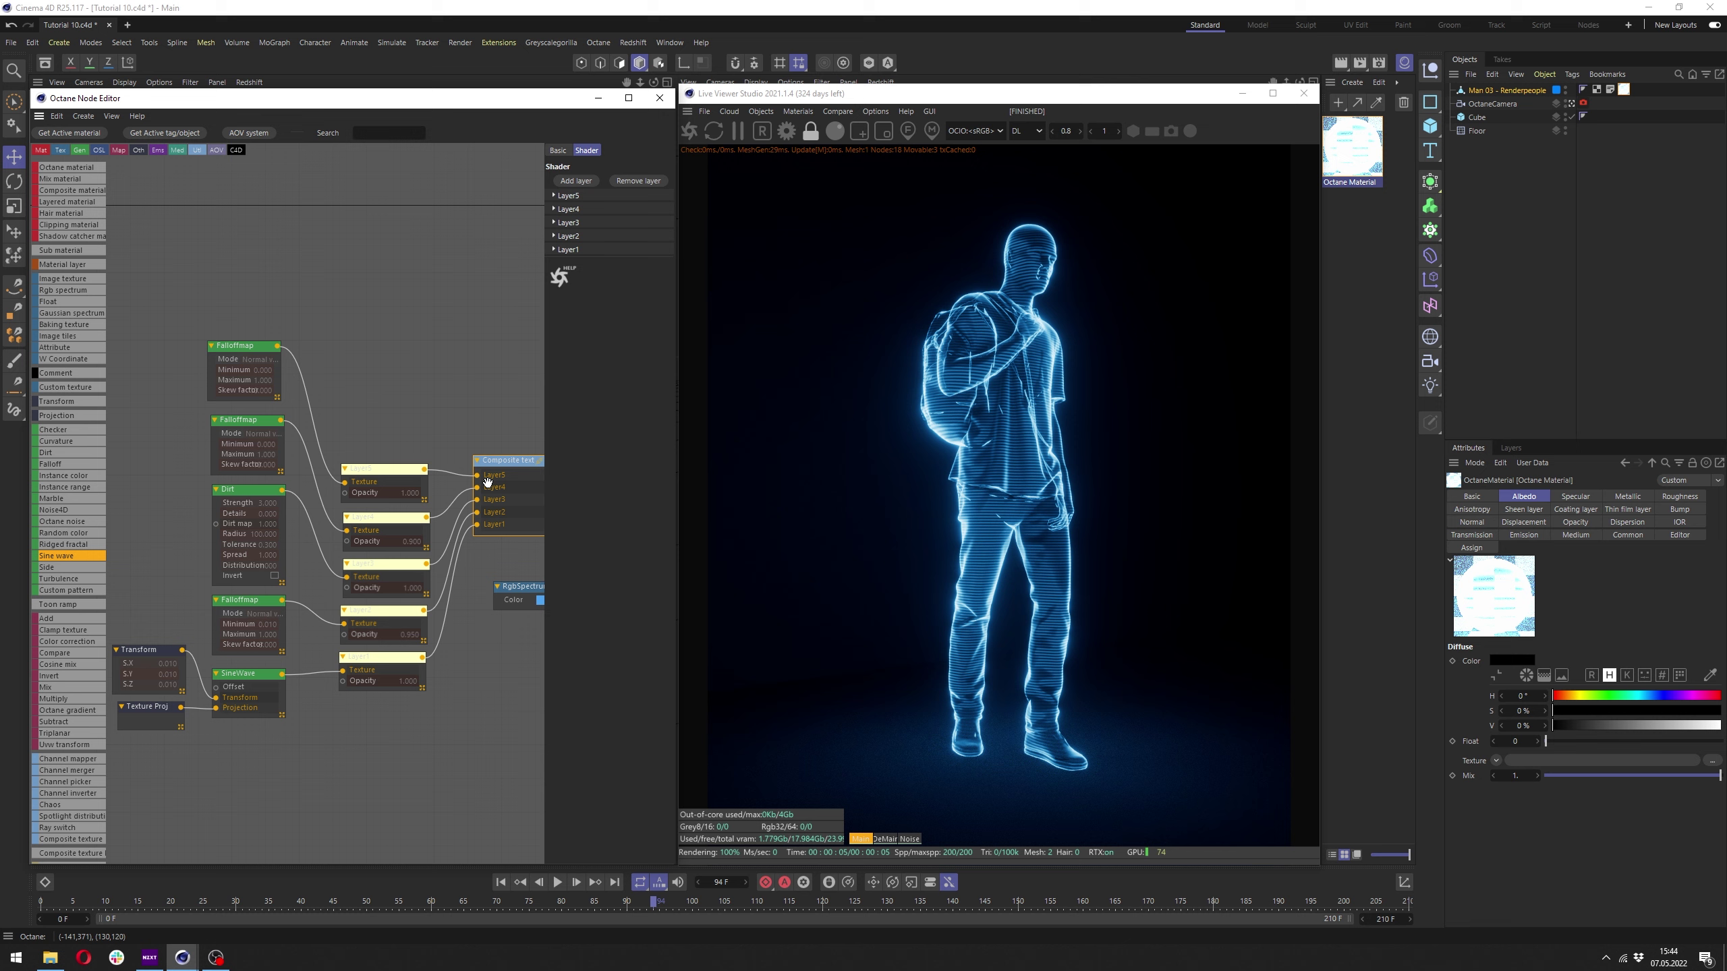
Add a sixth composite layer and place its node just above Layer5.
left_click(574, 181)
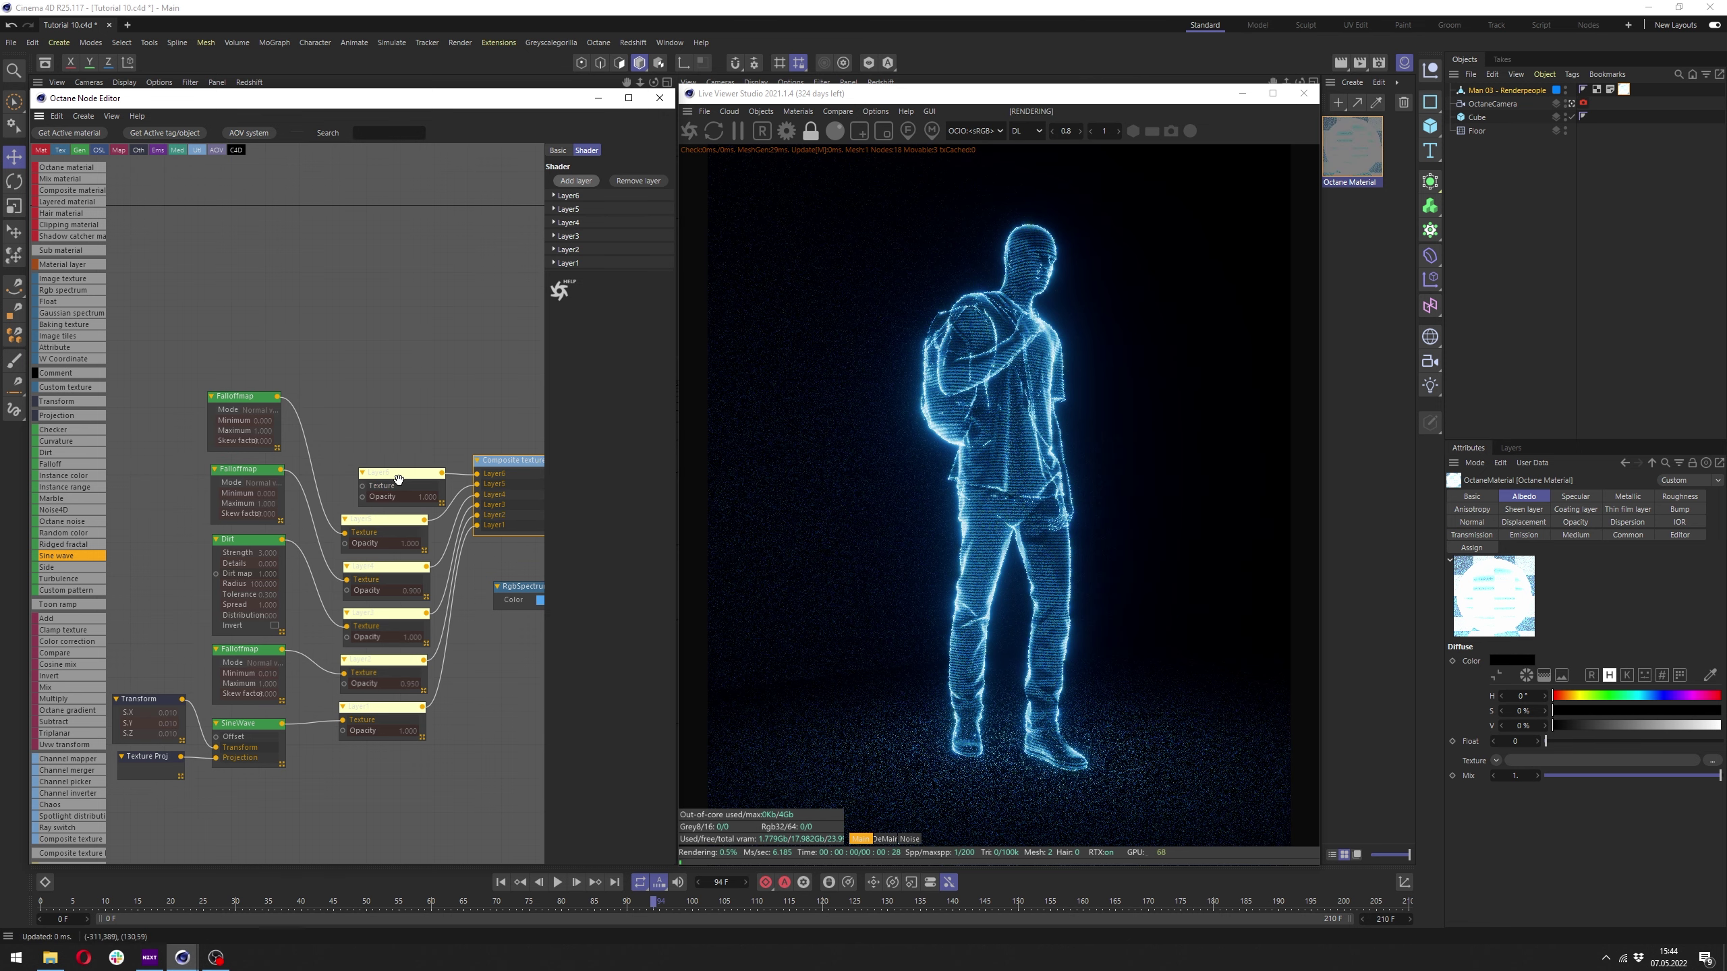
left_click_drag(399, 479, 388, 417)
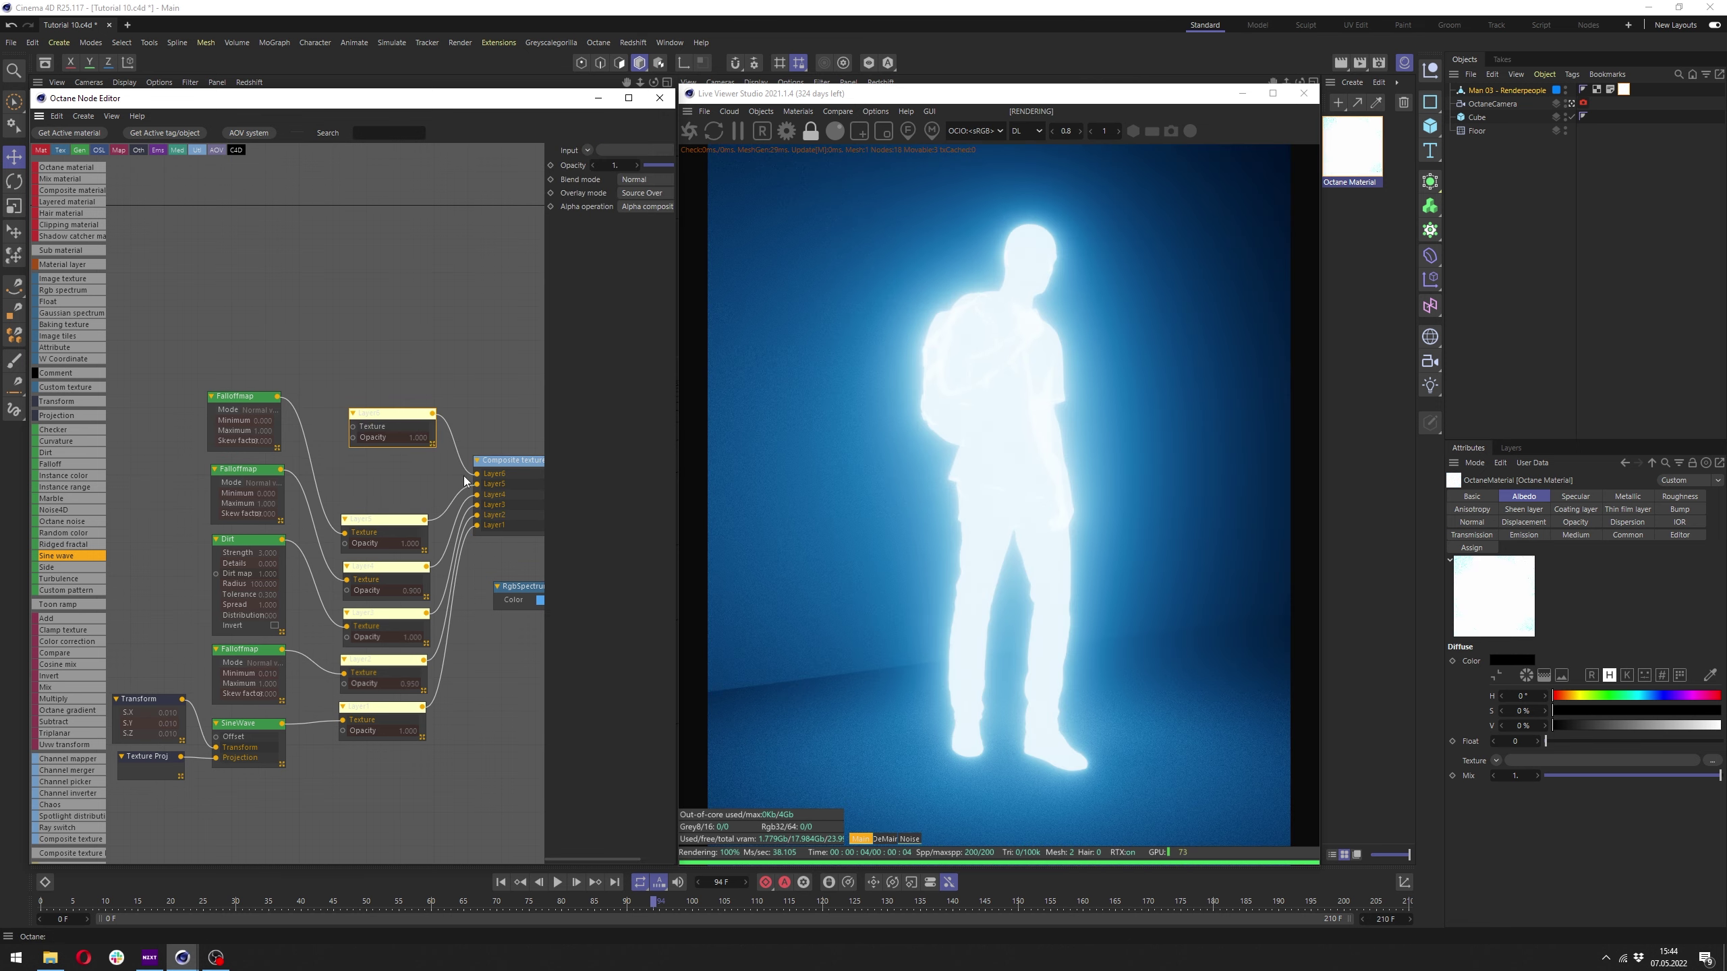
left_click_drag(391, 416, 384, 469)
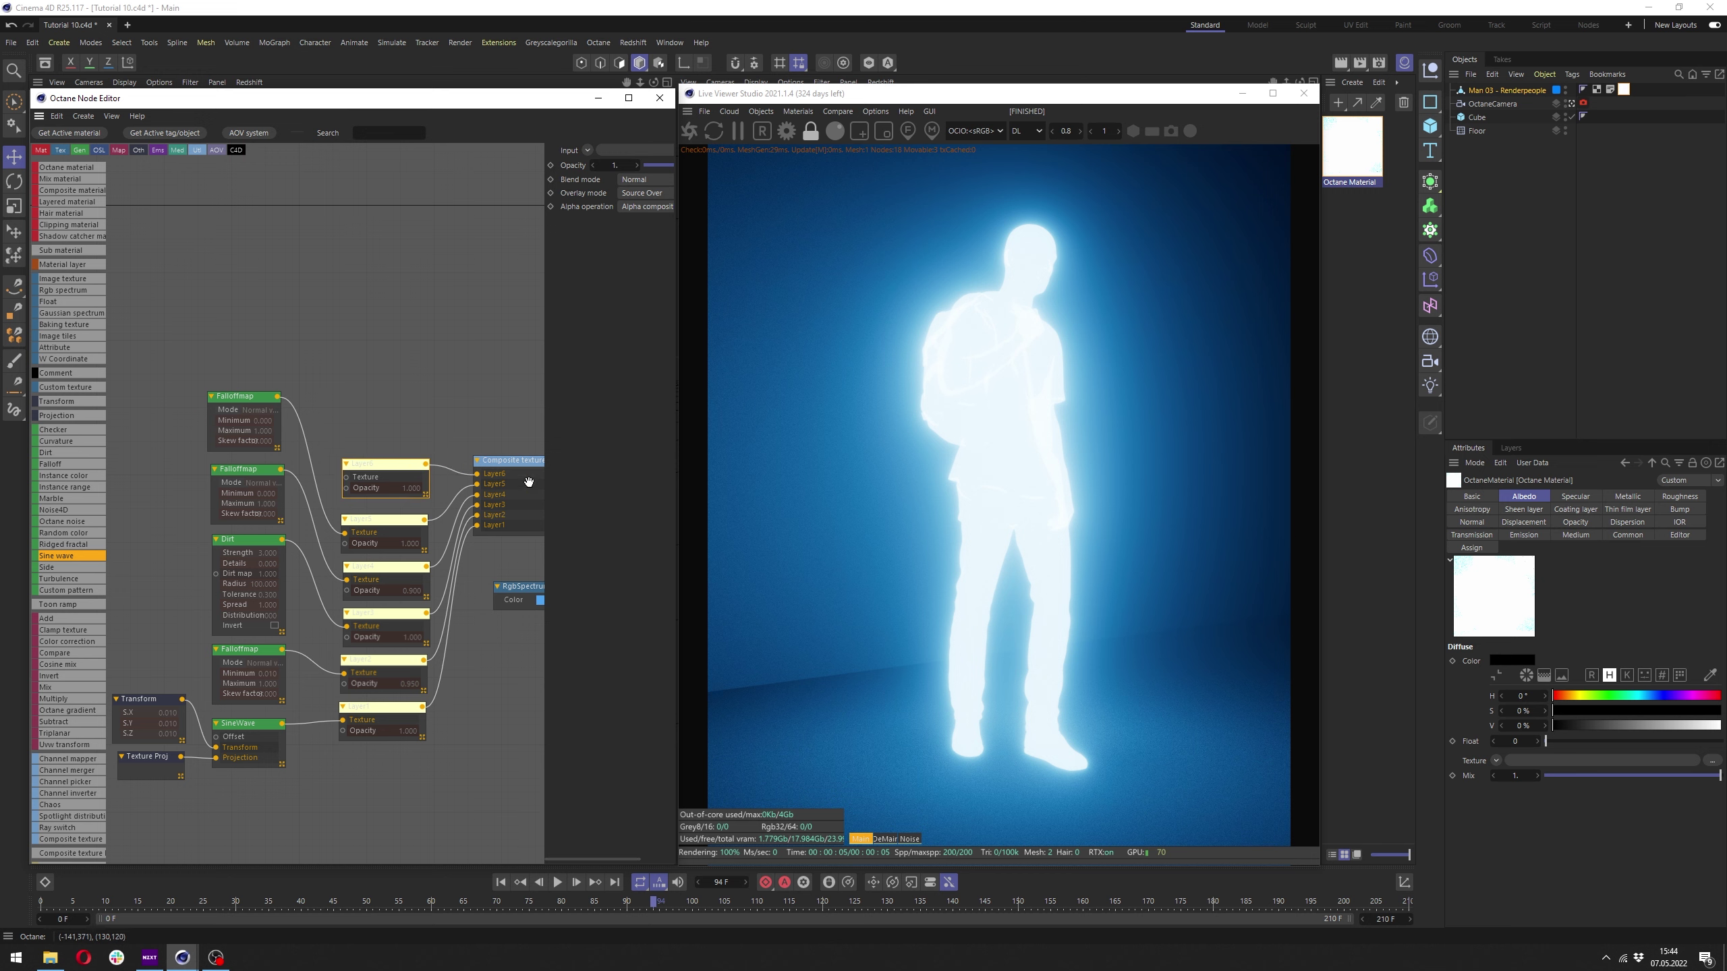
key("Tab")
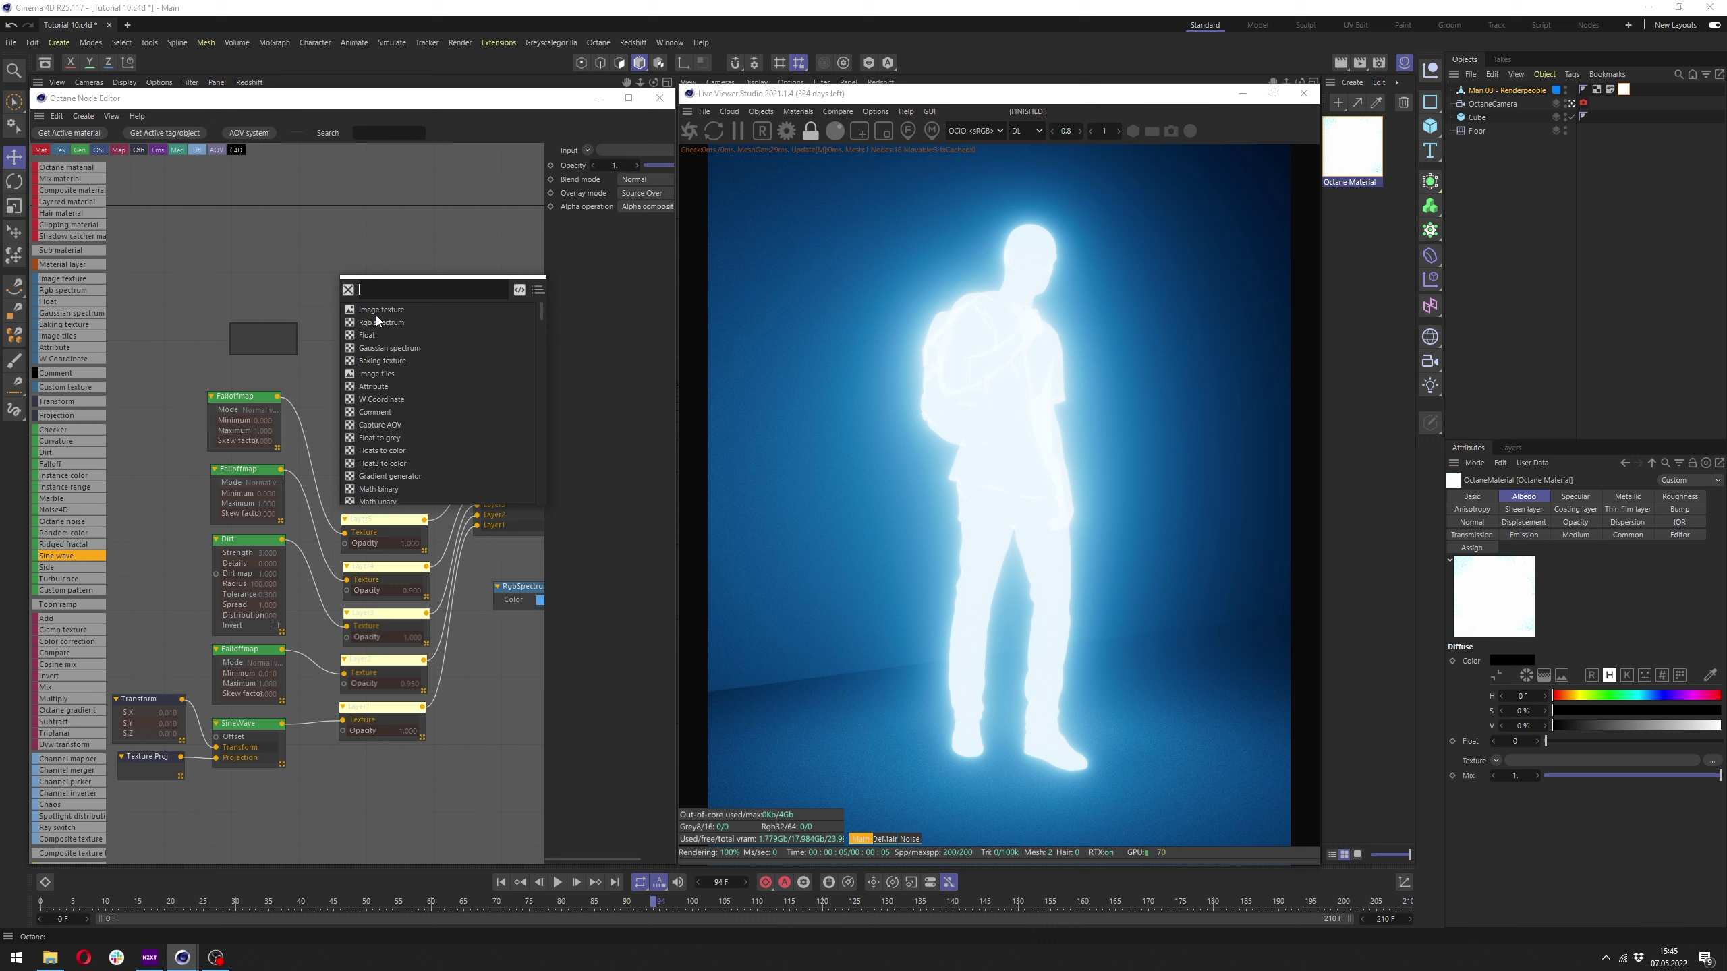
Add a Procedural effects texture node and set its type to Kaleidoscope.
left_click(277, 356)
left_click(64, 595)
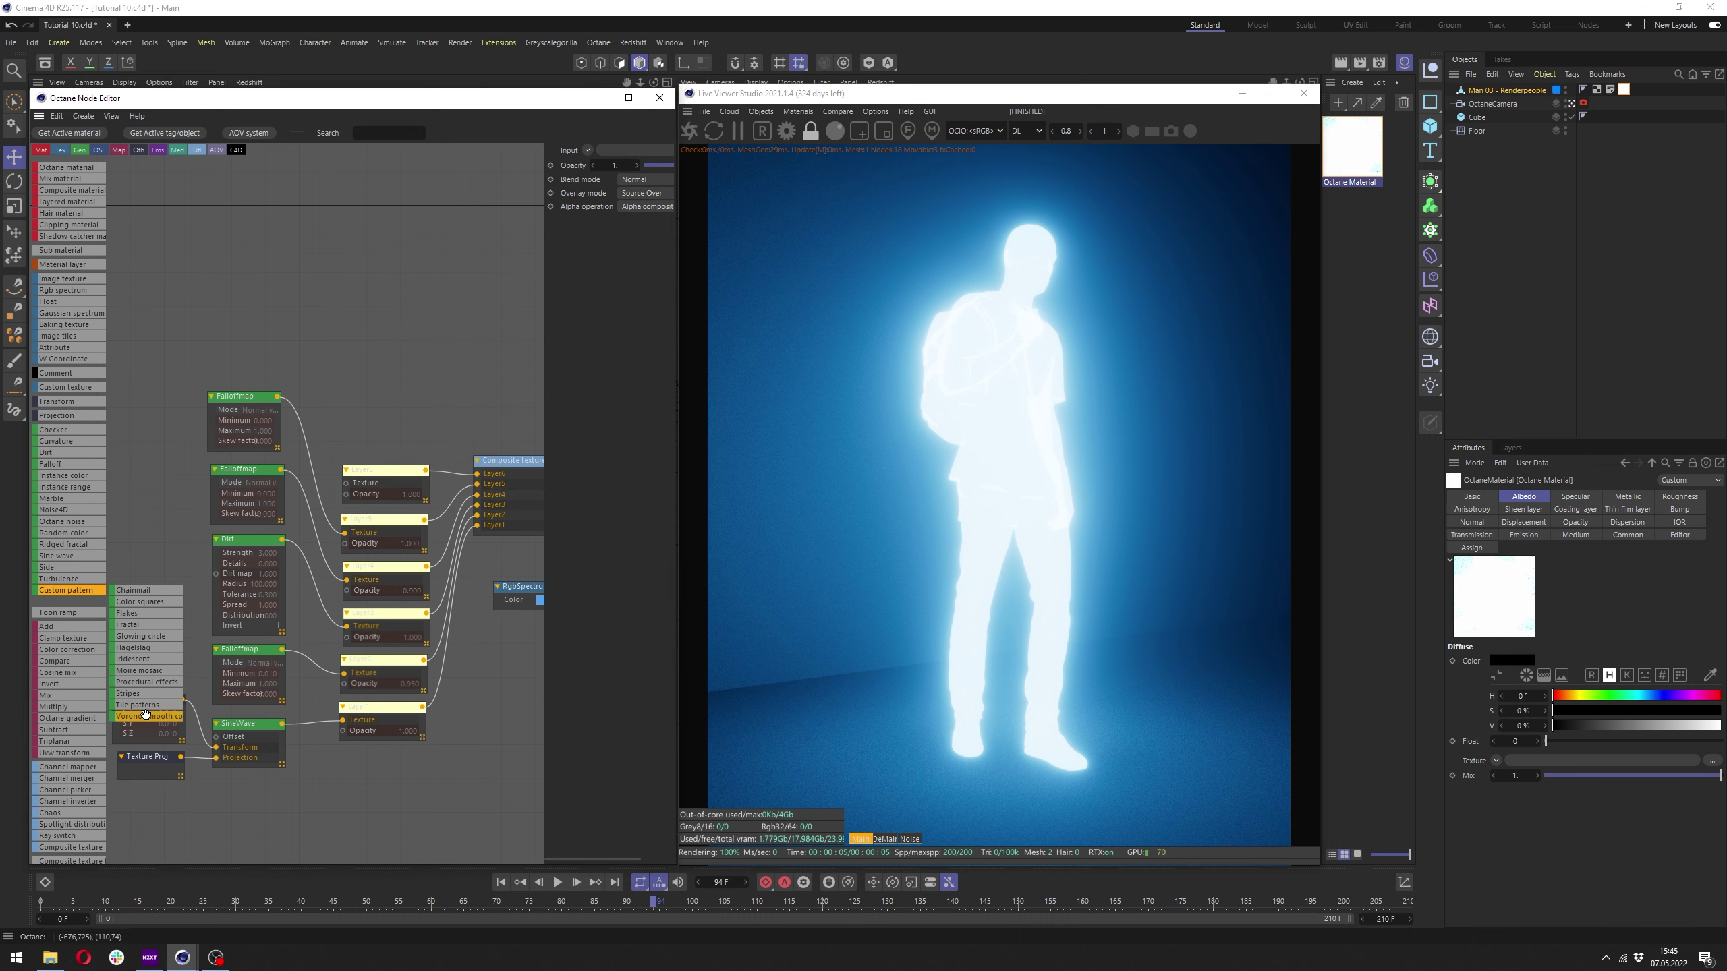
left_click(250, 303)
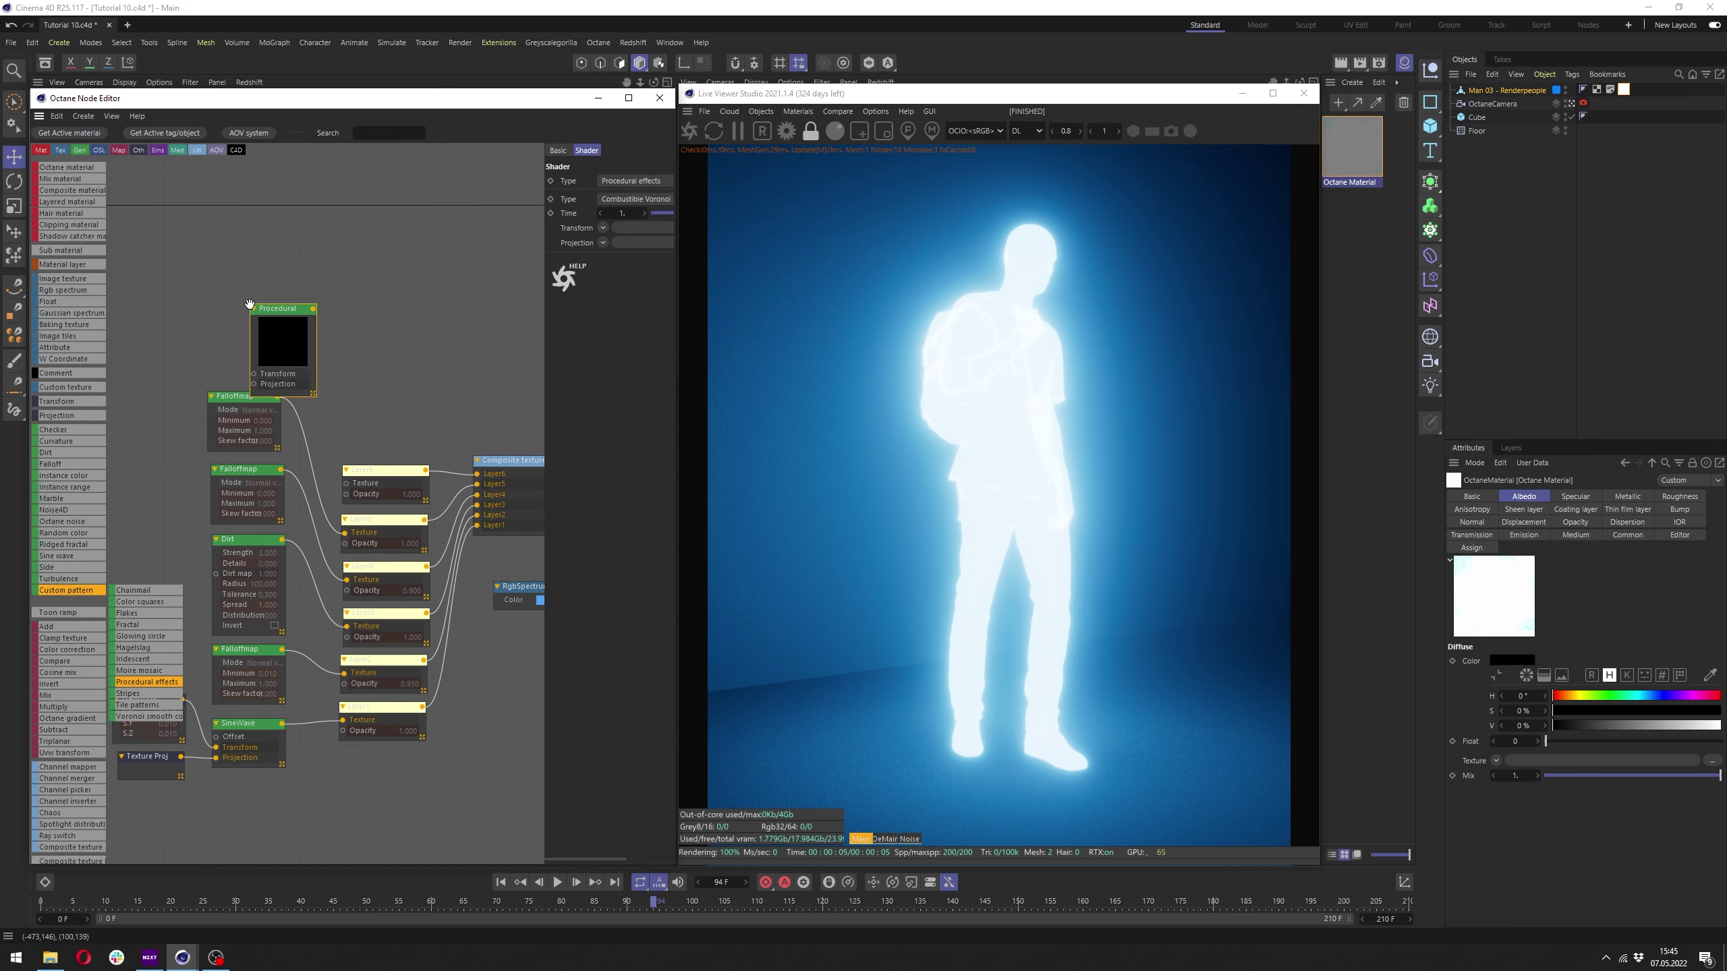
left_click(632, 198)
left_click(627, 203)
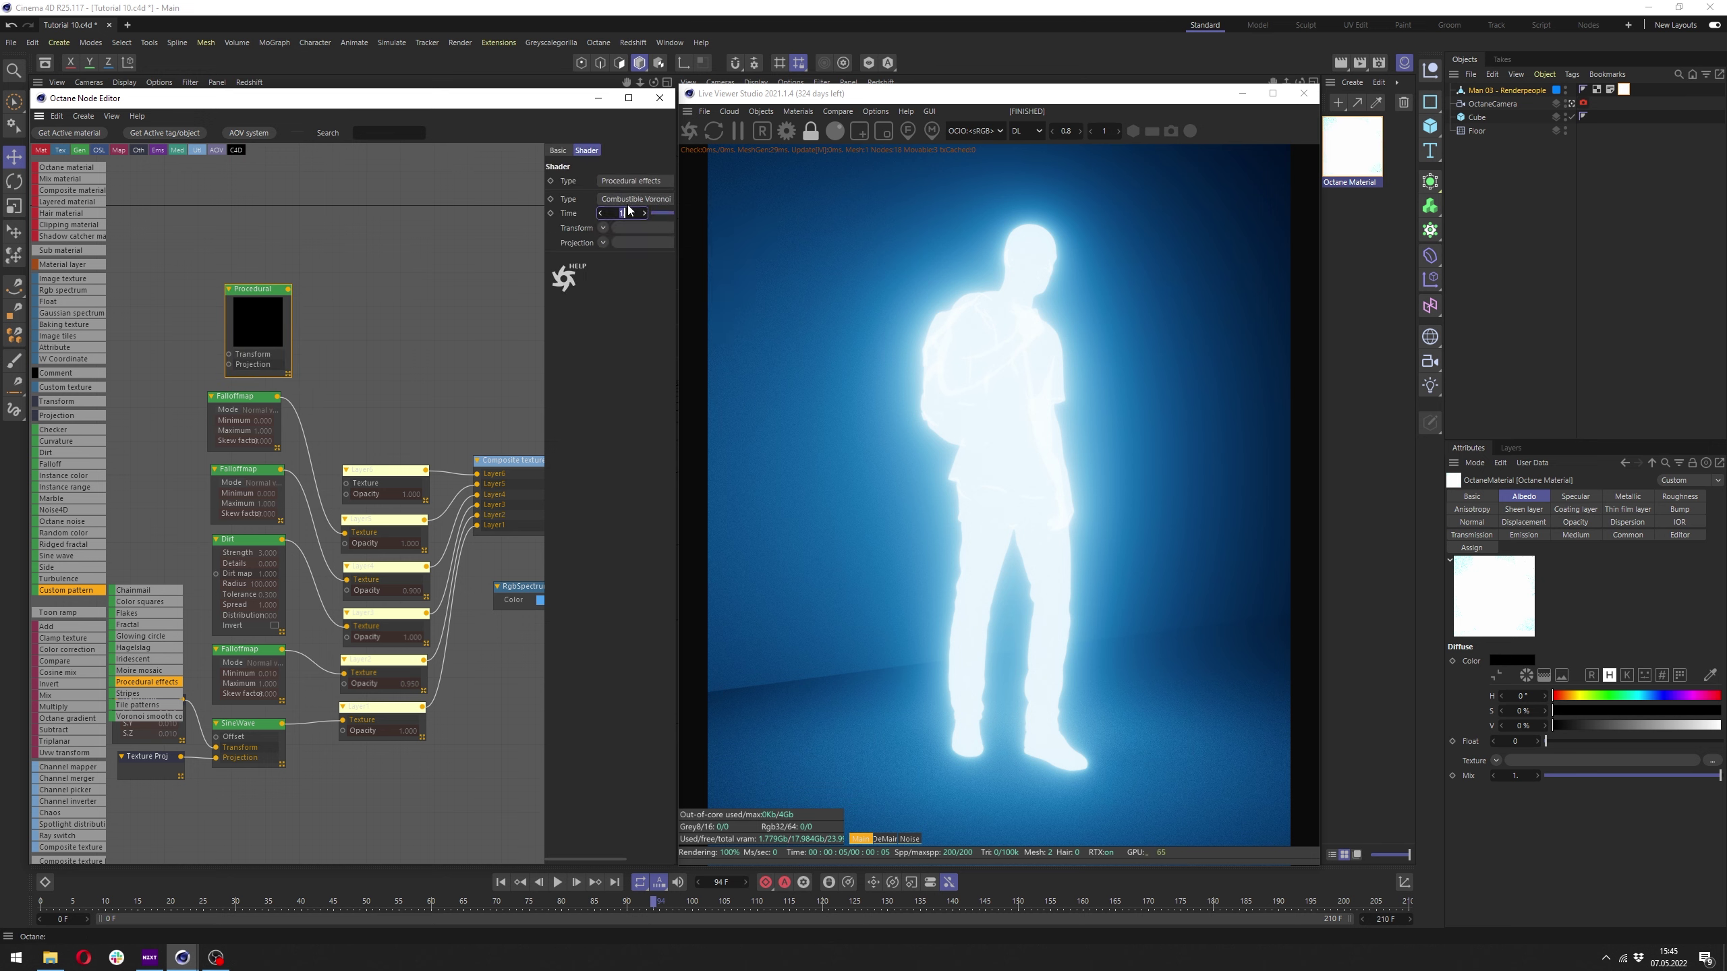
left_click(629, 242)
right_click(260, 353)
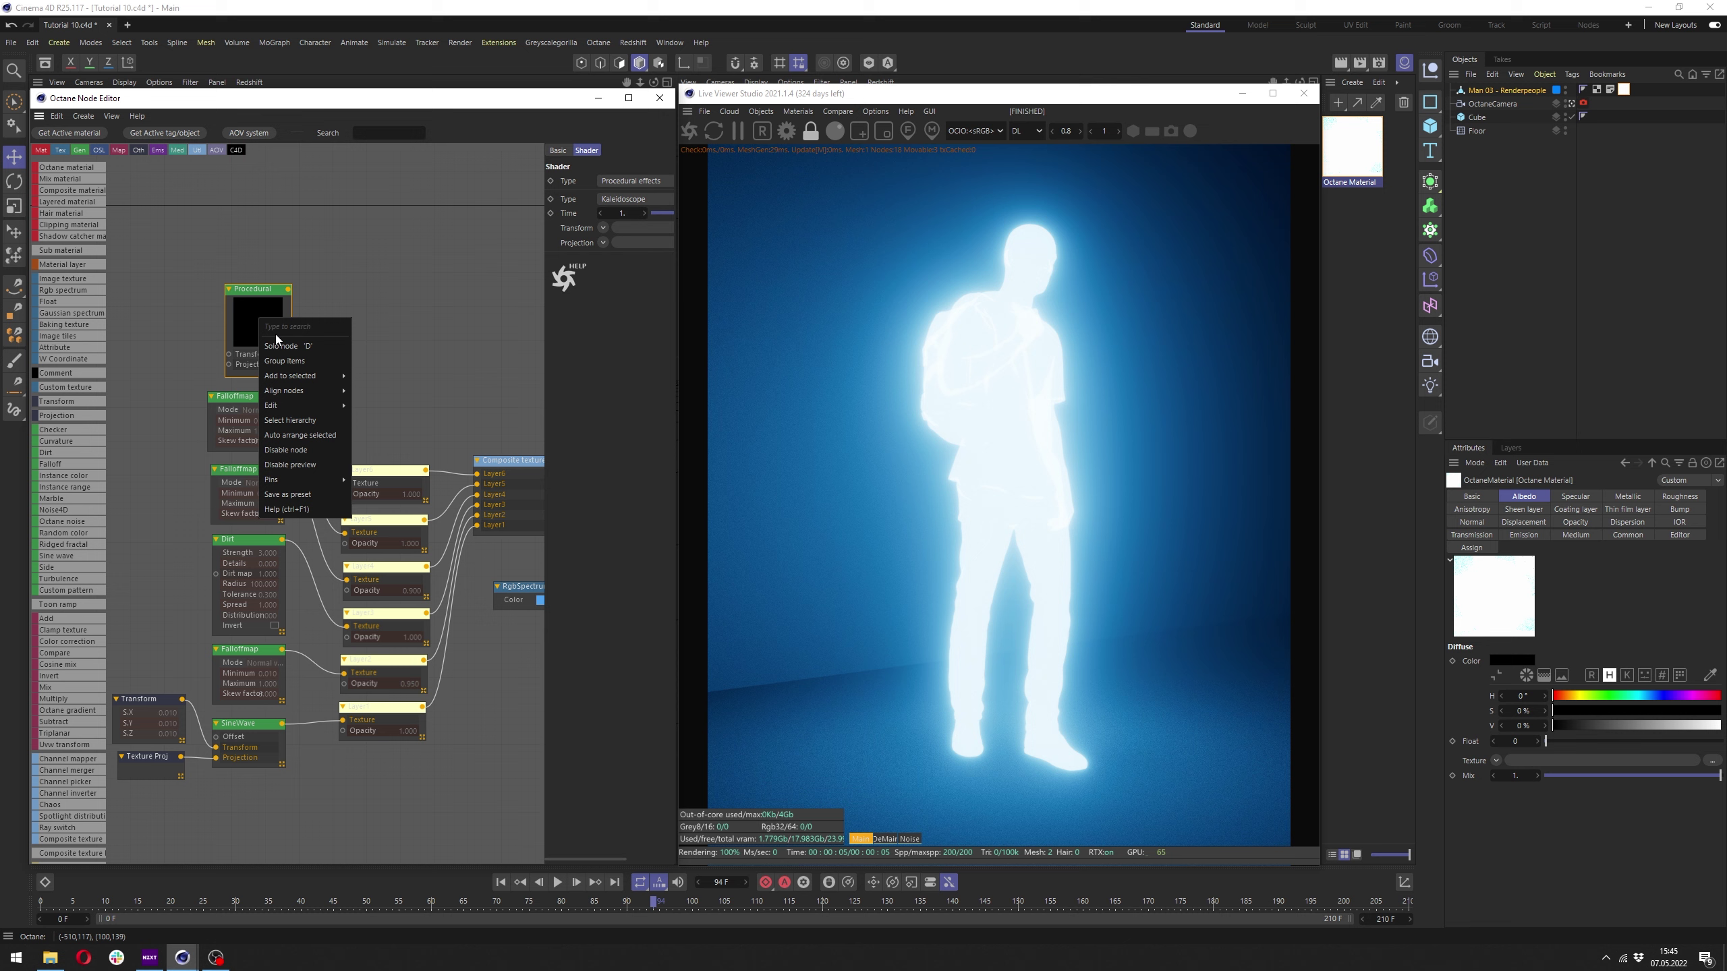
left_click(345, 346)
Wire the Kaleidoscope into Layer6's Texture, solo it, and connect the texture projection.
left_click_drag(289, 289, 348, 485)
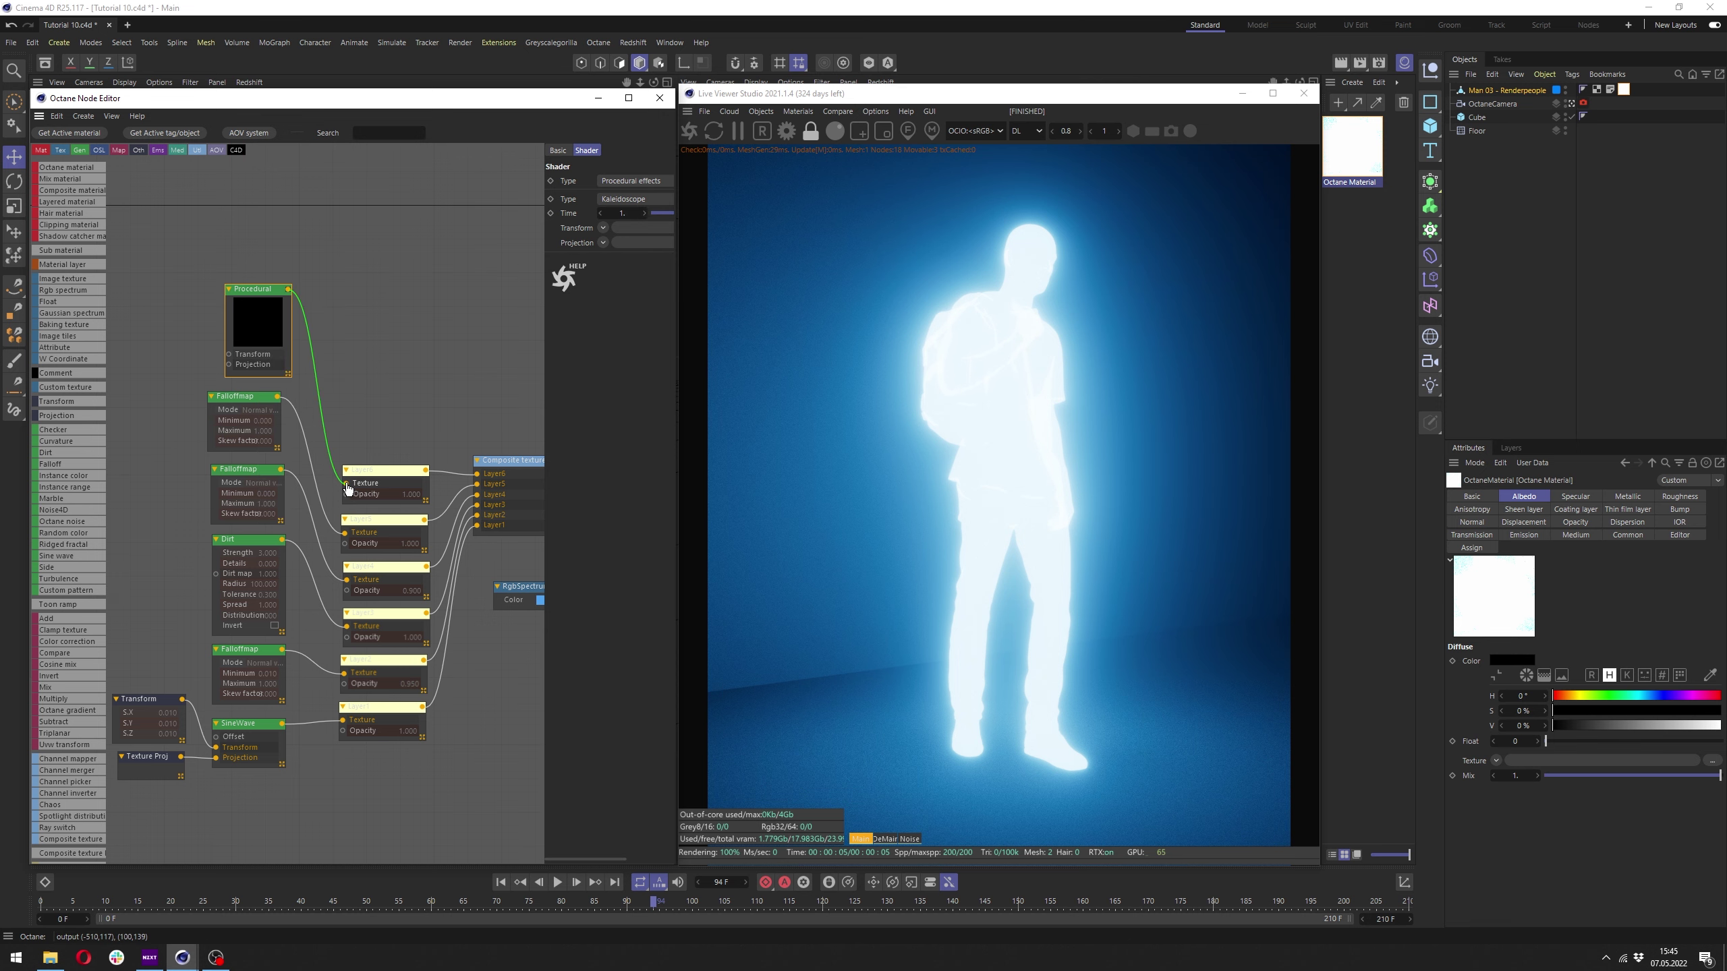
left_click(280, 346)
middle_click_drag(223, 369, 333, 357)
left_click_drag(334, 357, 333, 352)
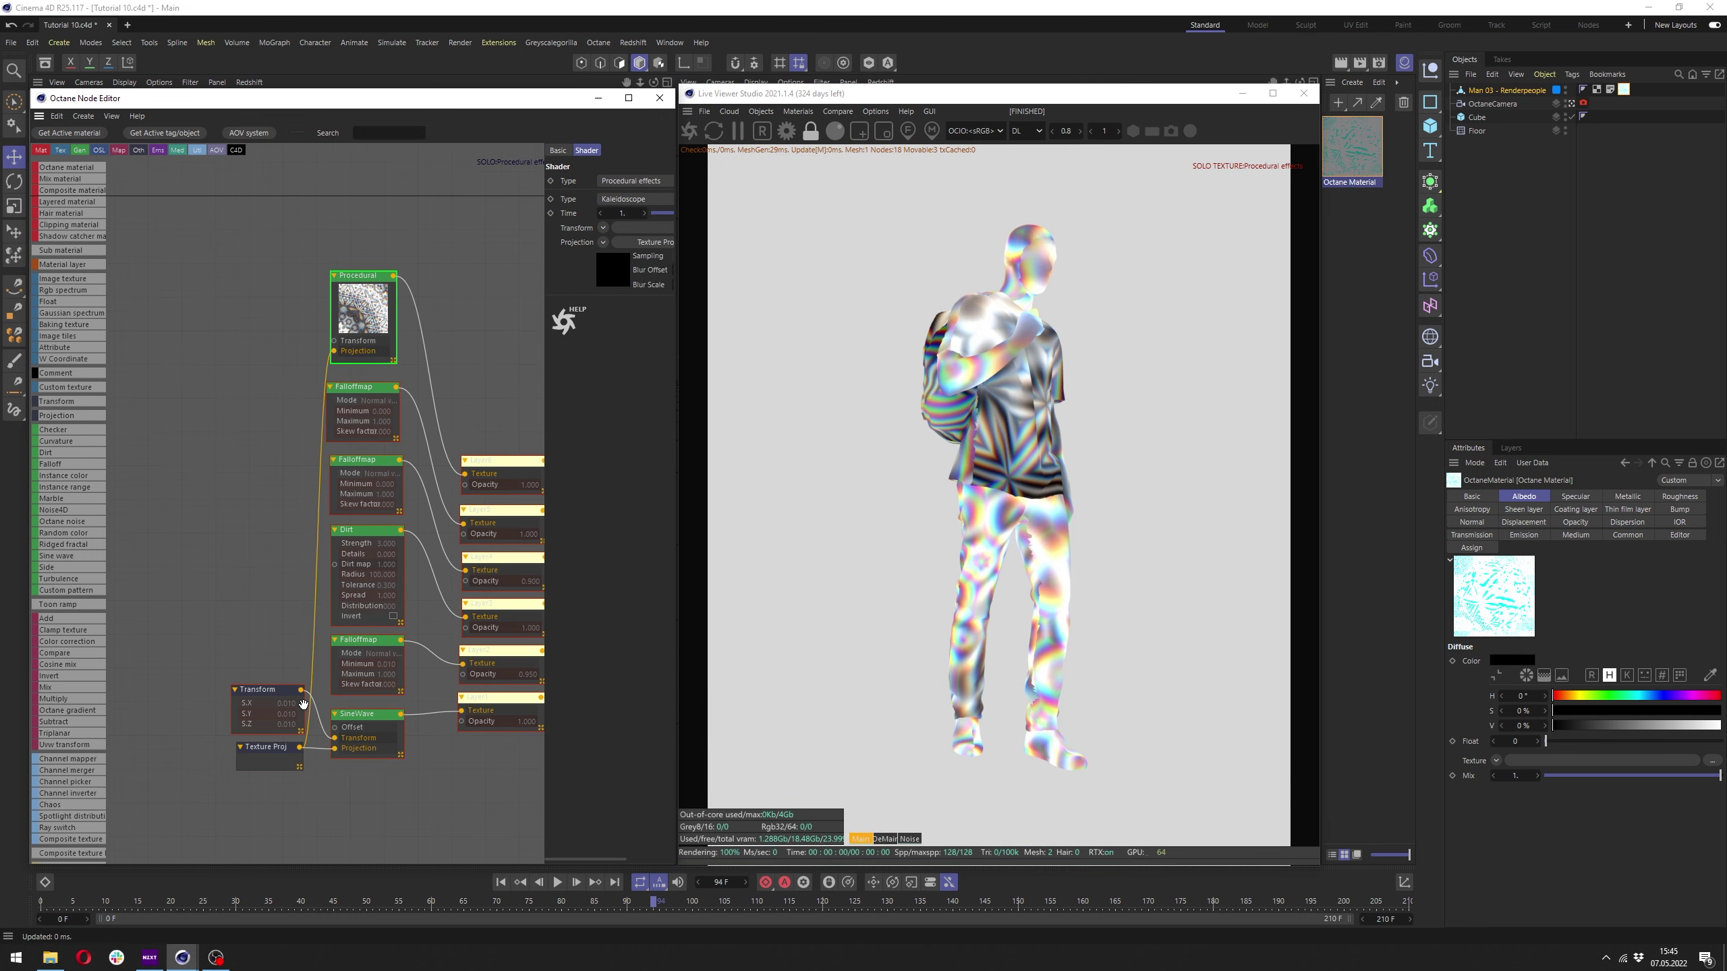
left_click_drag(300, 691, 338, 349)
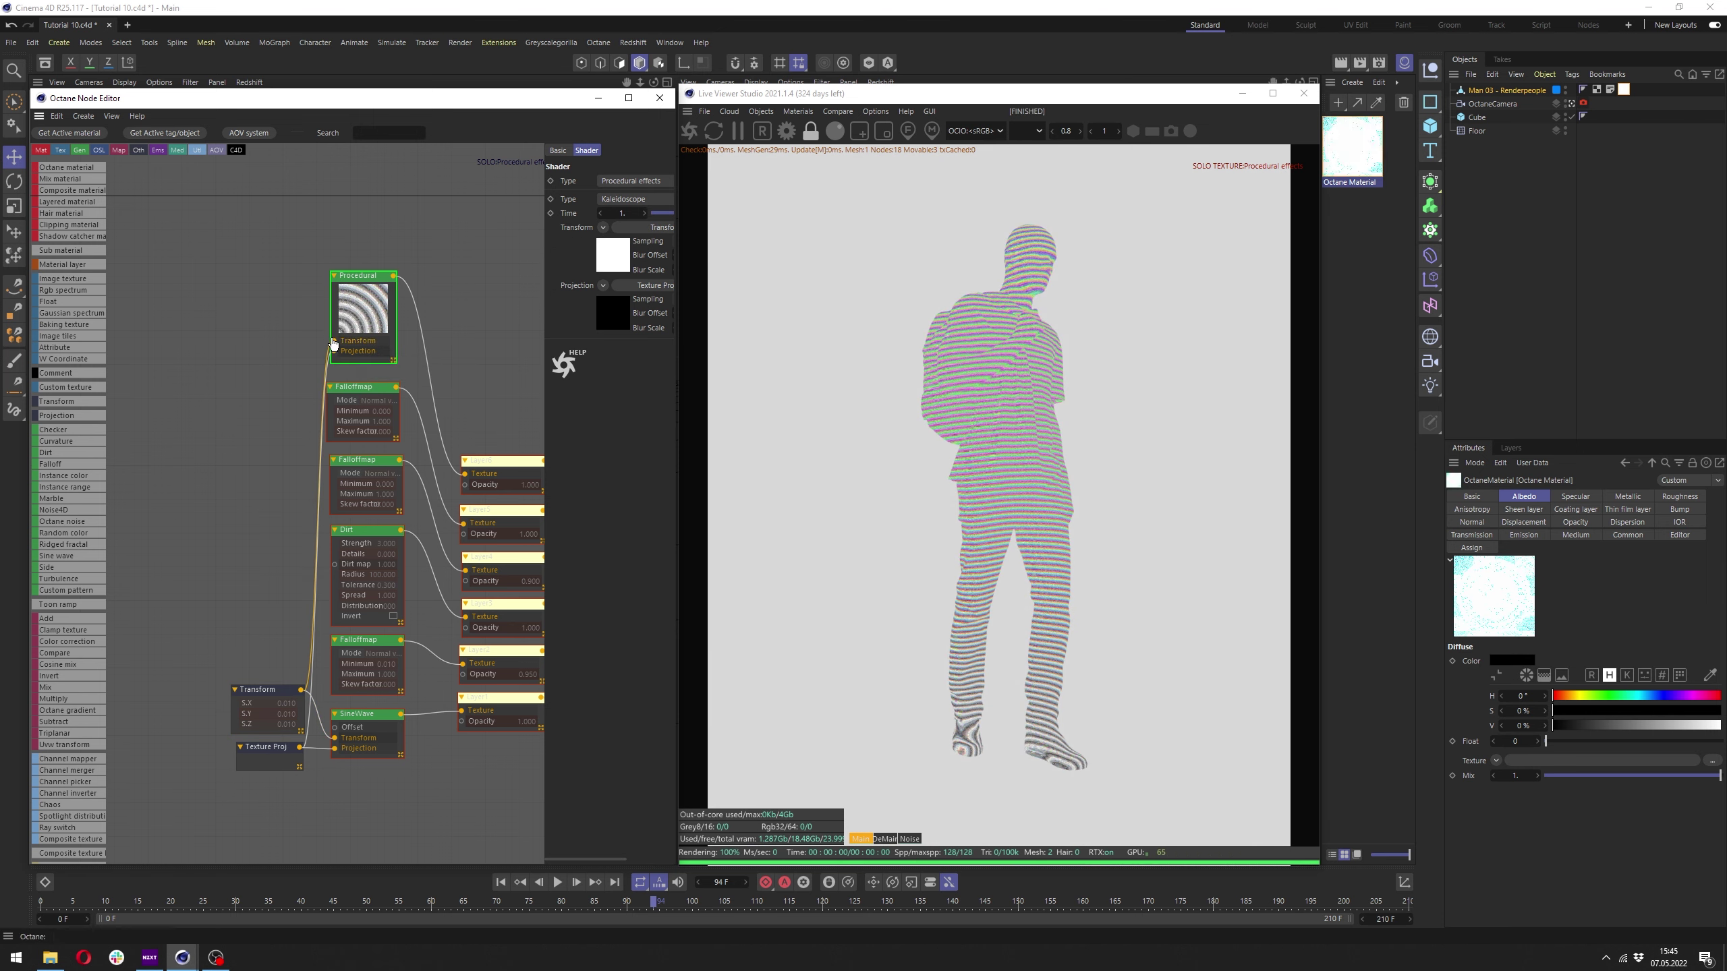
Give the Kaleidoscope texture a Transform node with 90° Z rotation and smaller scale.
left_click_drag(336, 348, 237, 340)
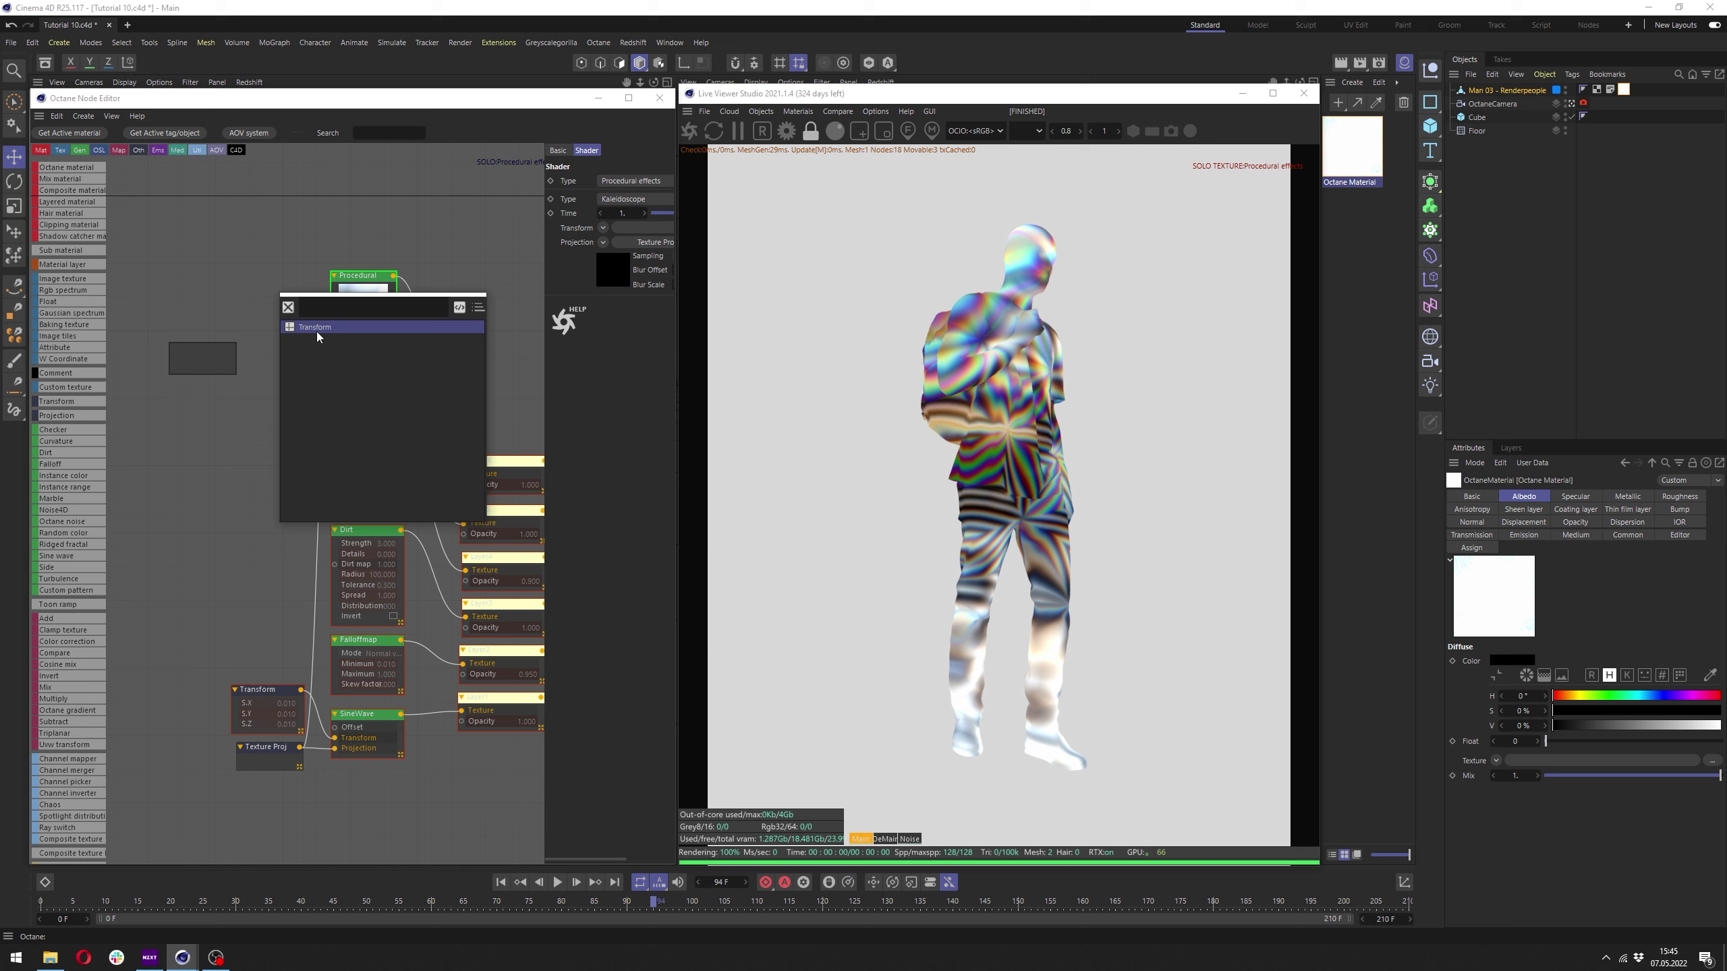
left_click(316, 331)
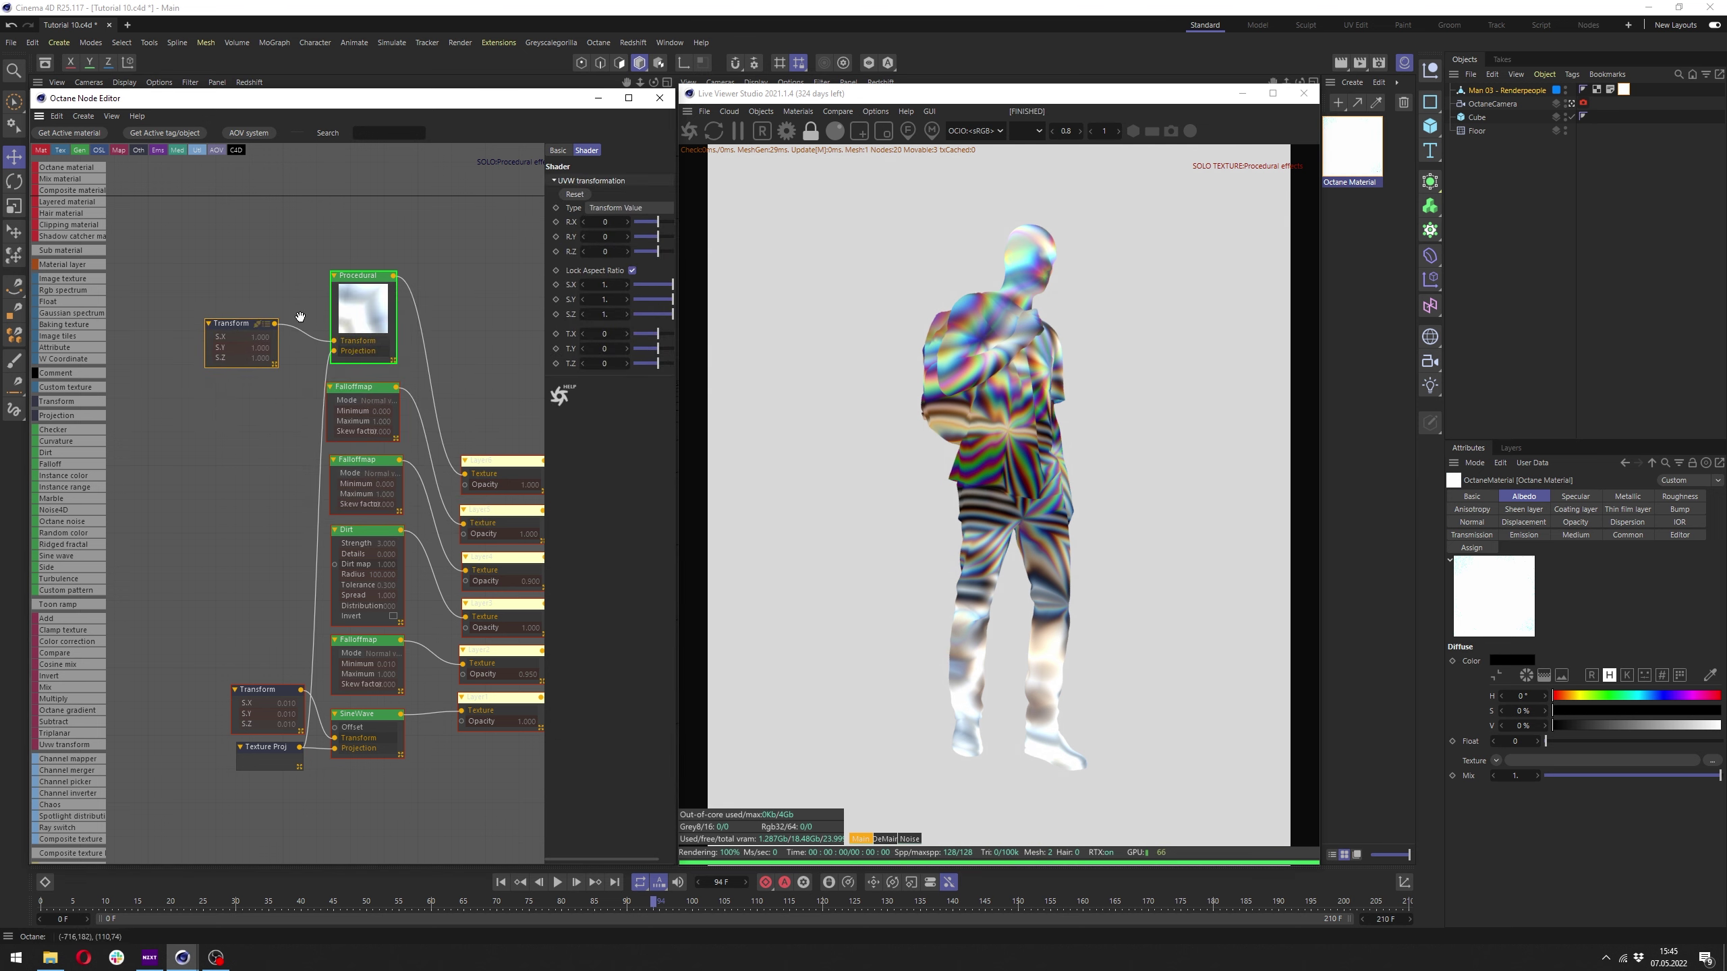
left_click_drag(673, 285, 660, 288)
double_click(605, 251)
type("90")
key("Return")
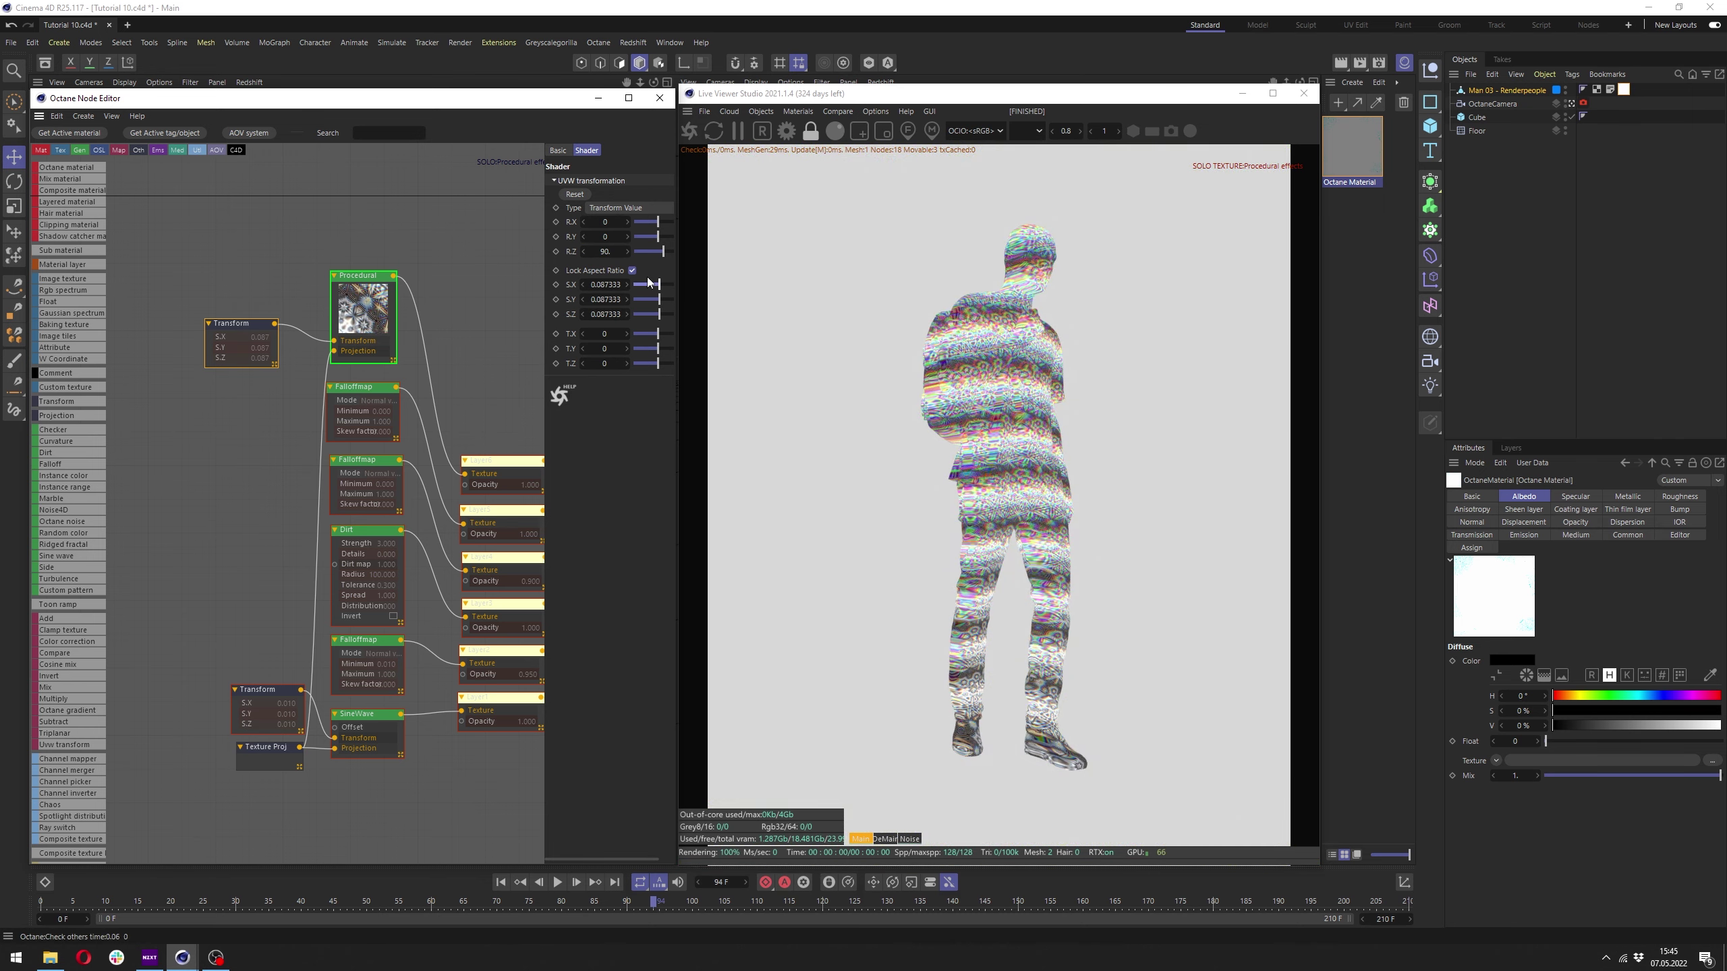
Unlock aspect ratio to stretch the pattern along X, then relock and rescale evenly.
left_click(631, 270)
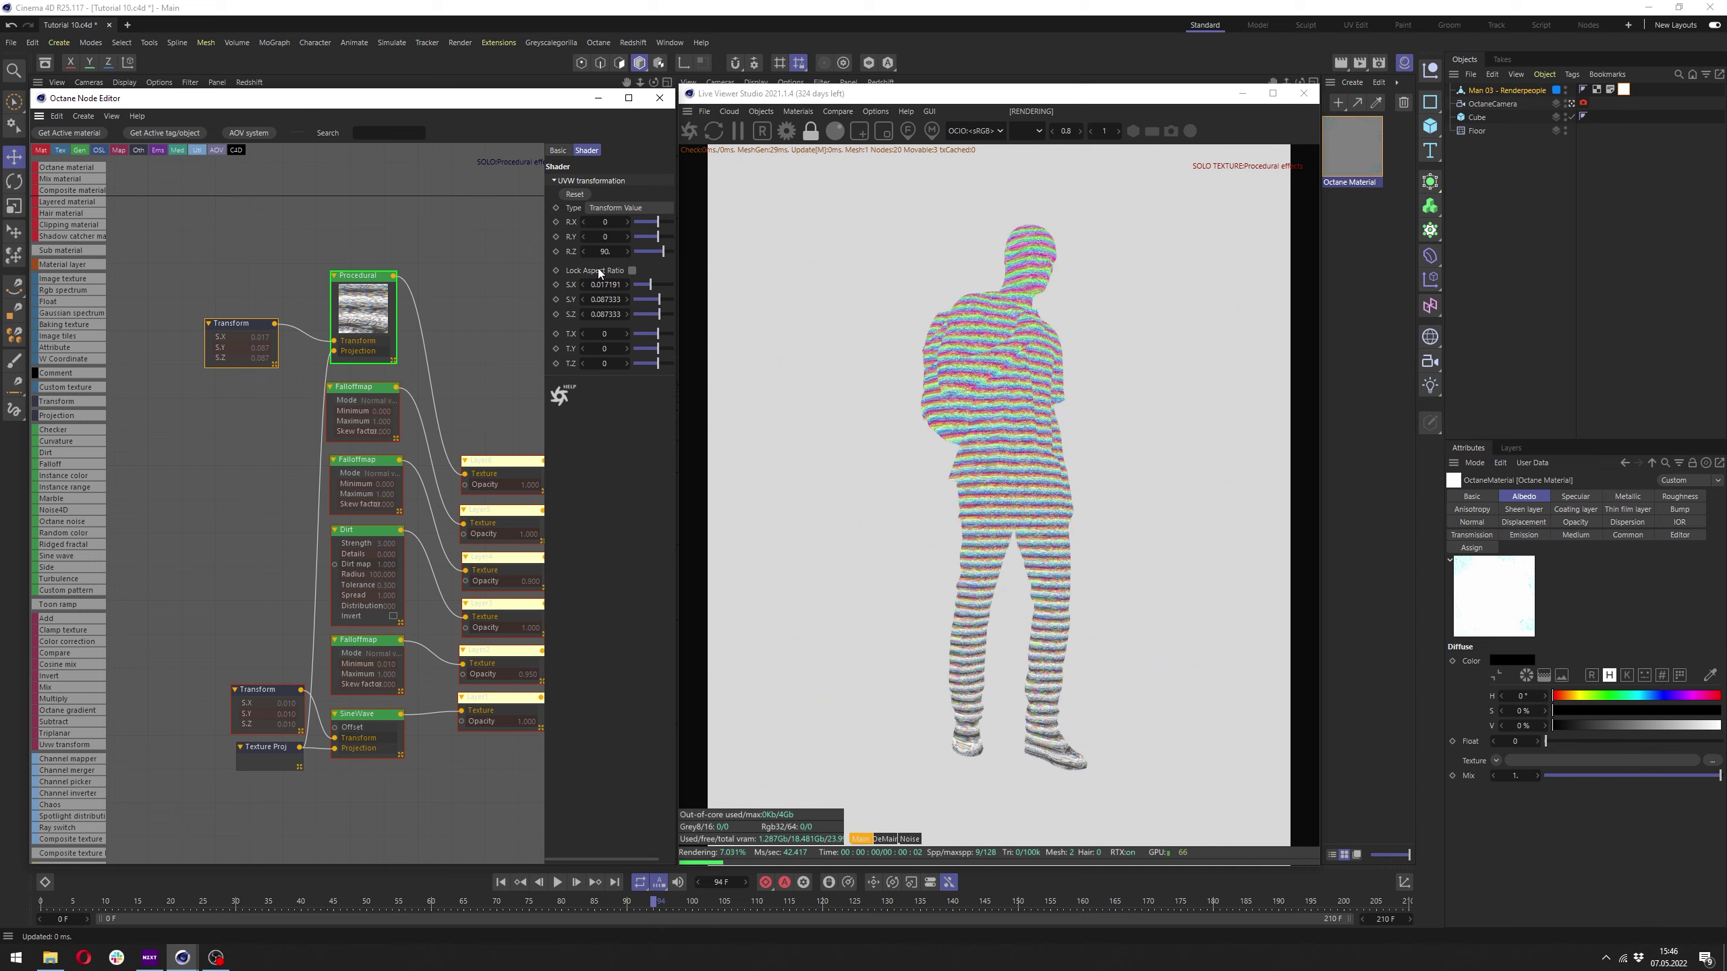
left_click_drag(654, 285, 668, 285)
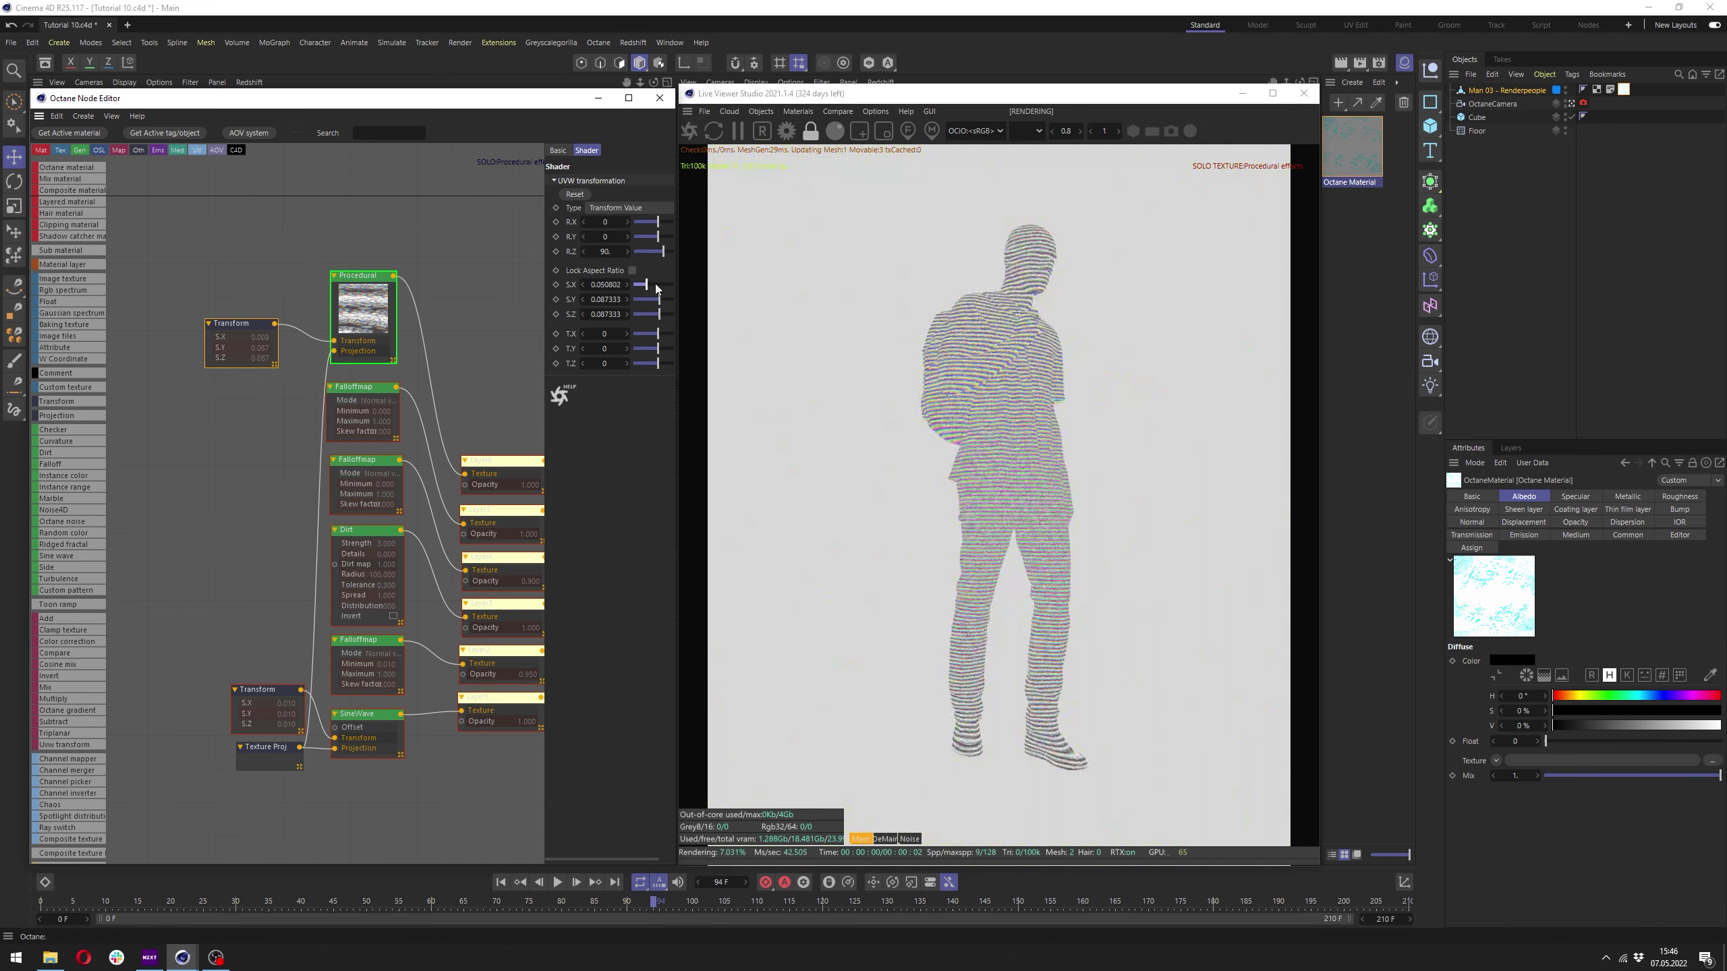
left_click(632, 270)
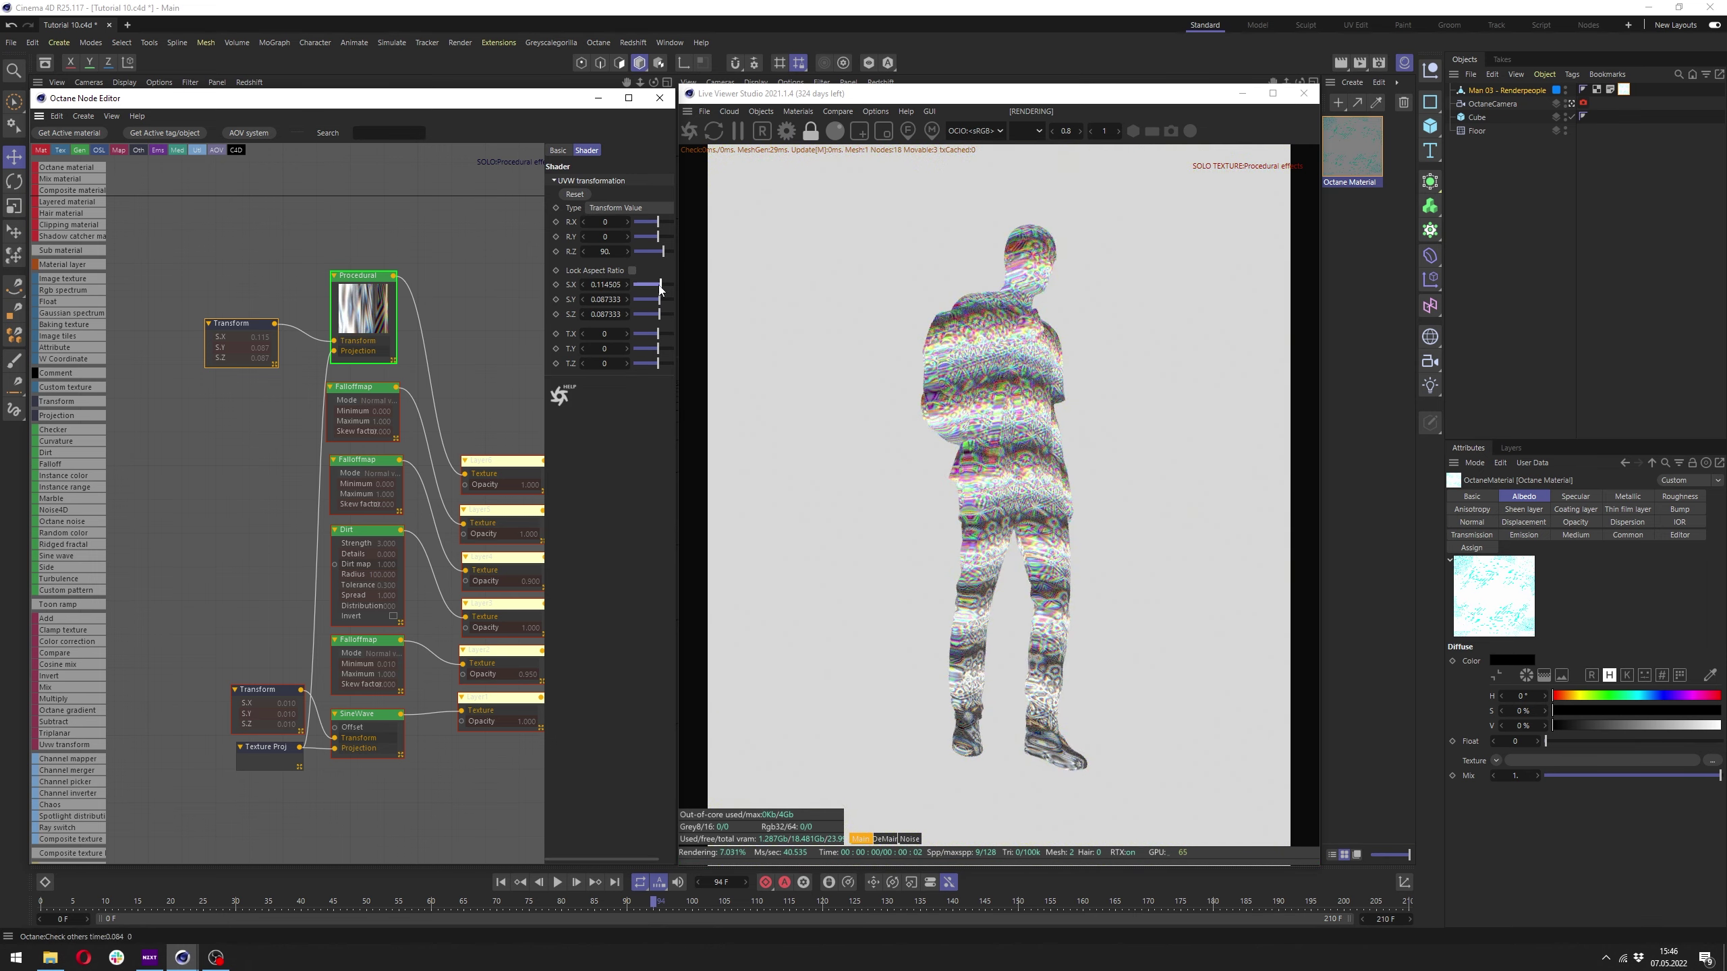
left_click_drag(664, 285, 662, 286)
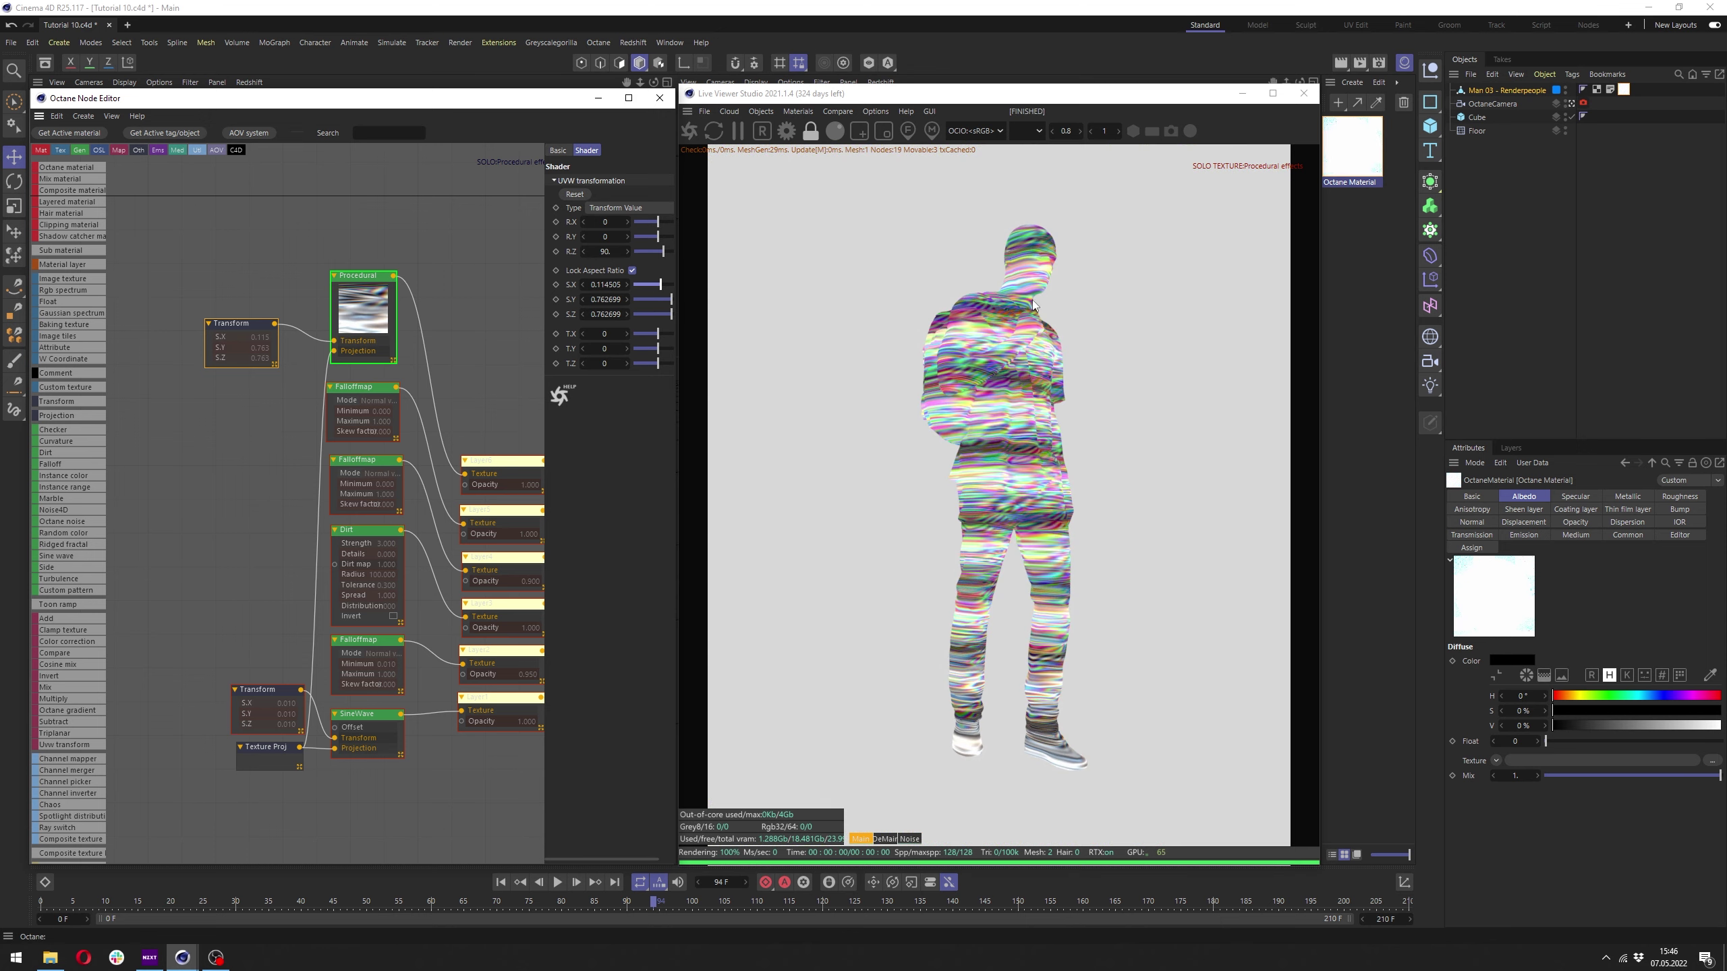
End the solo preview and set Layer6 to Soft light blending at 0.5 opacity.
right_click(281, 330)
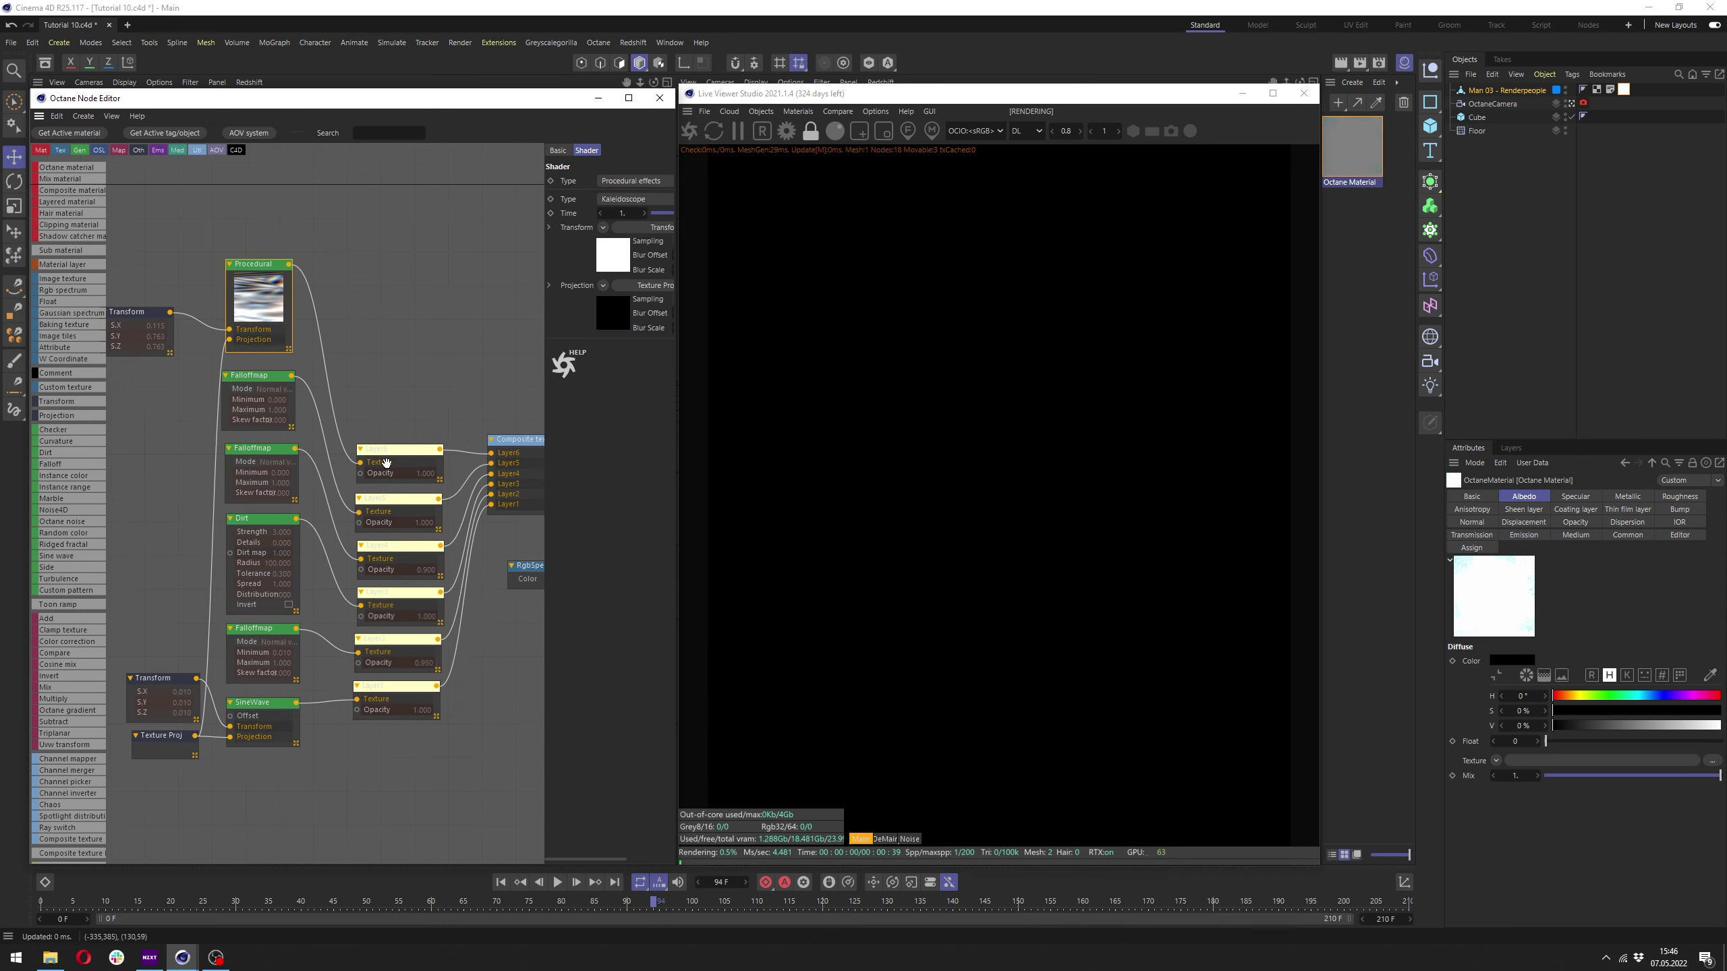
left_click(386, 462)
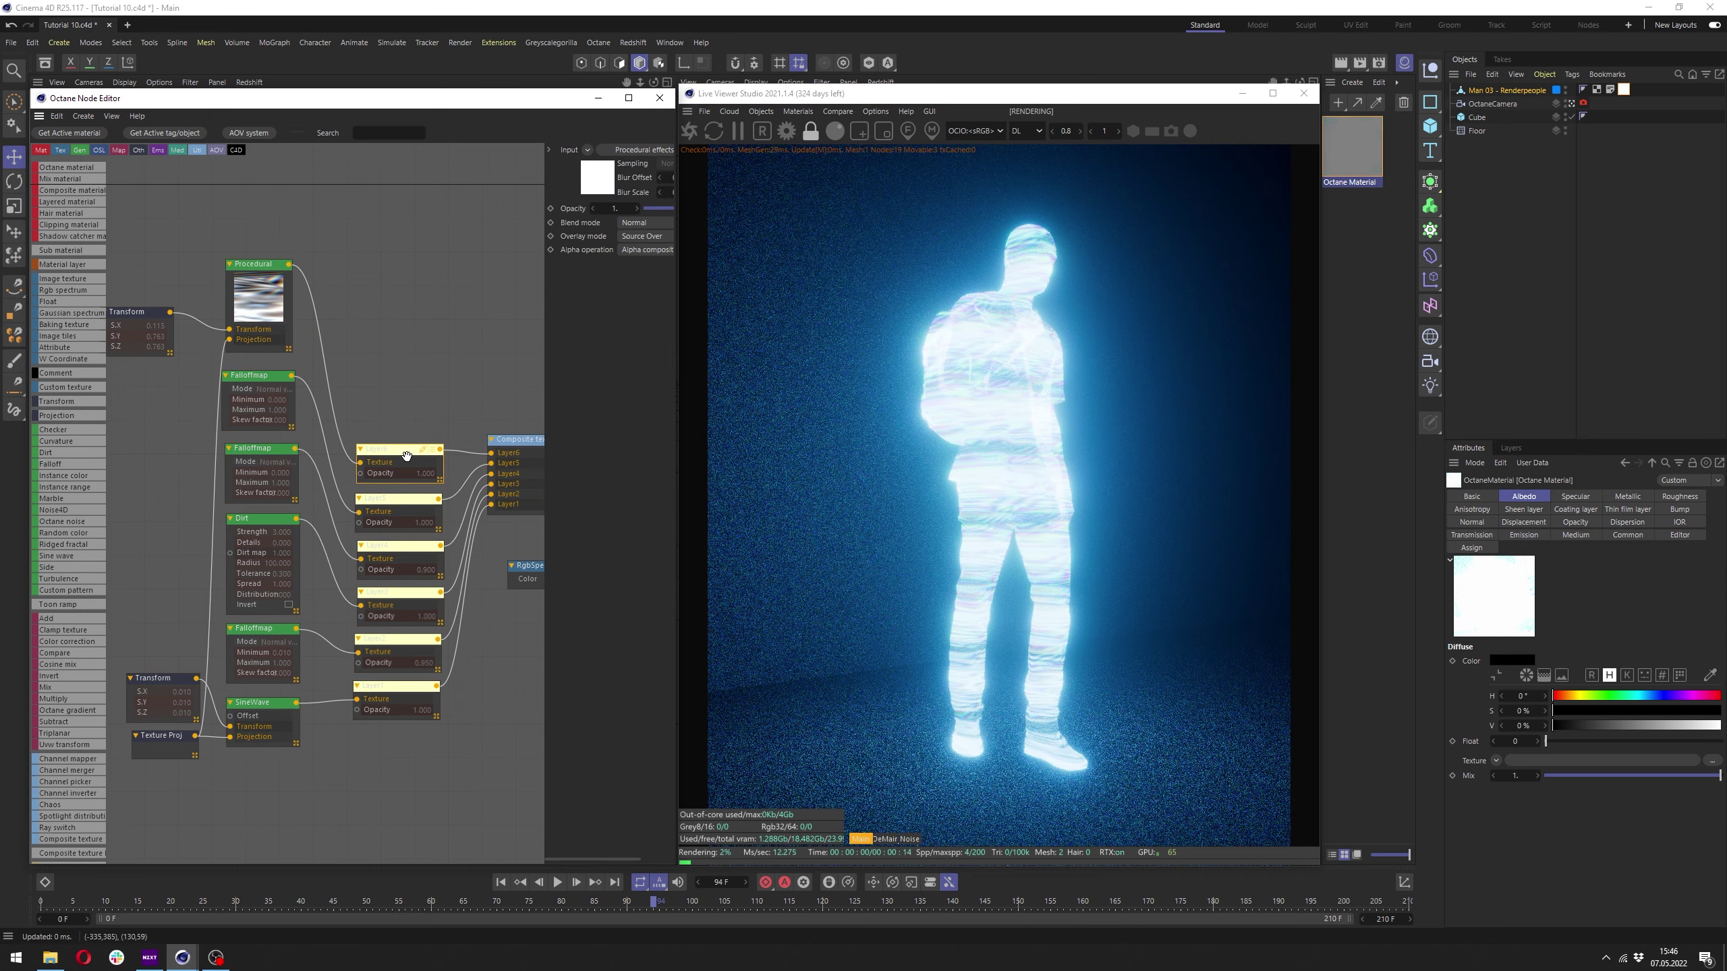
left_click(648, 221)
left_click(634, 221)
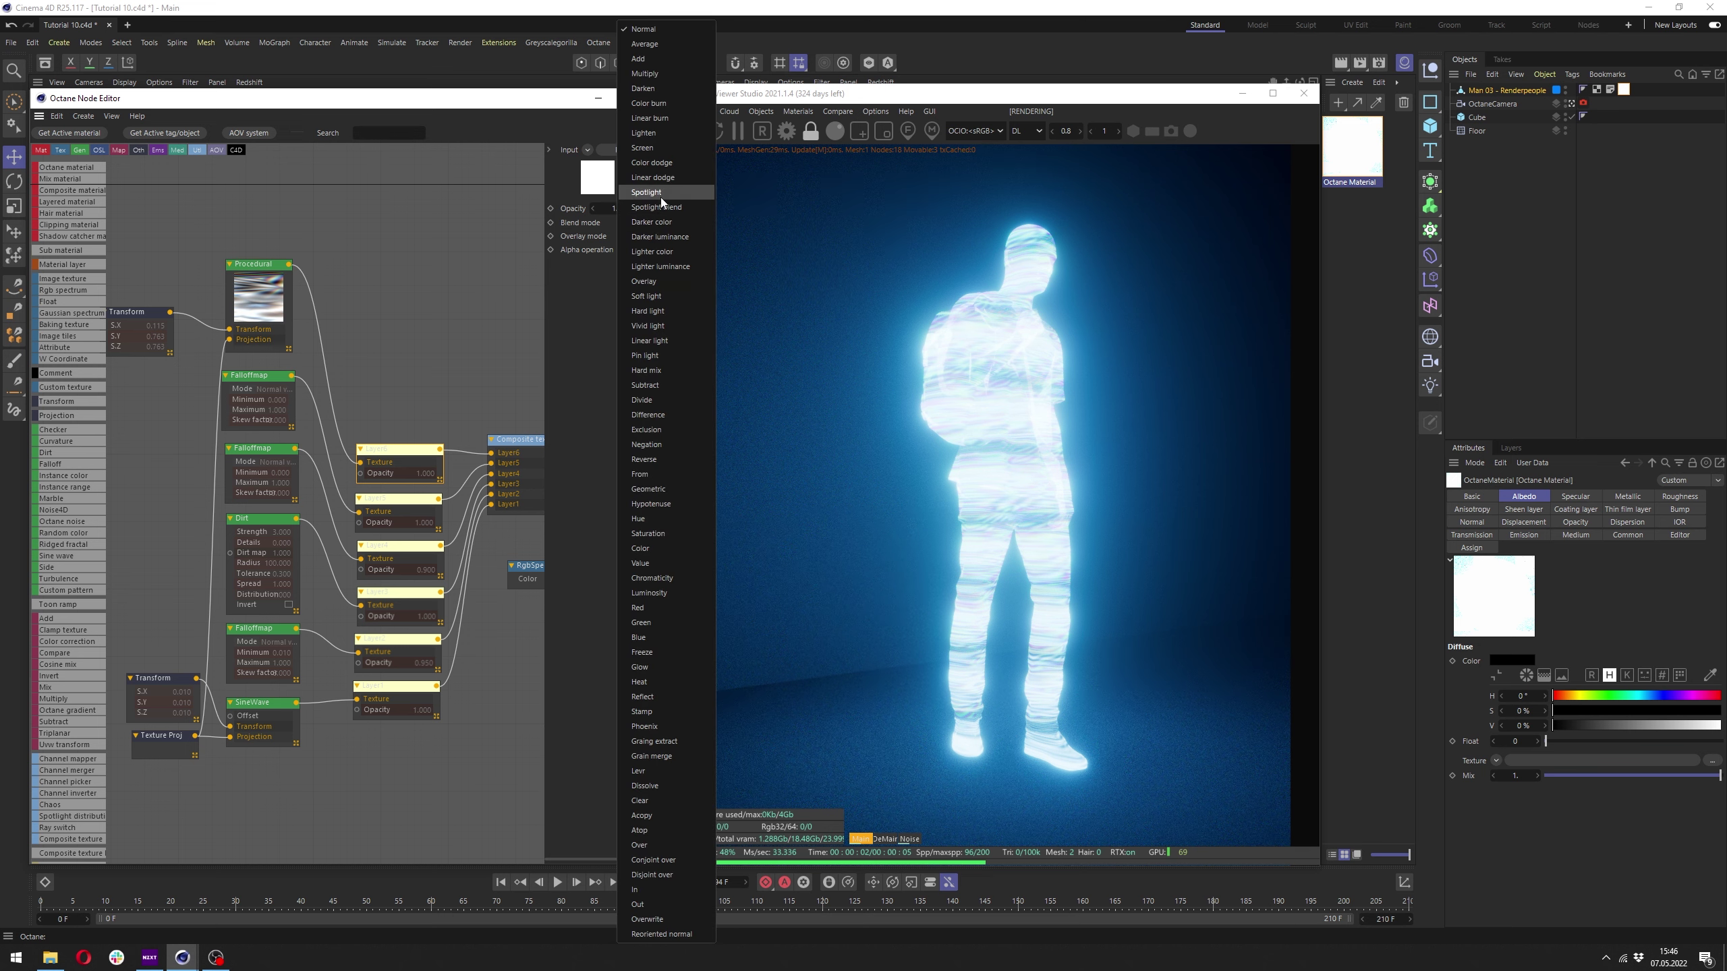
left_click(645, 297)
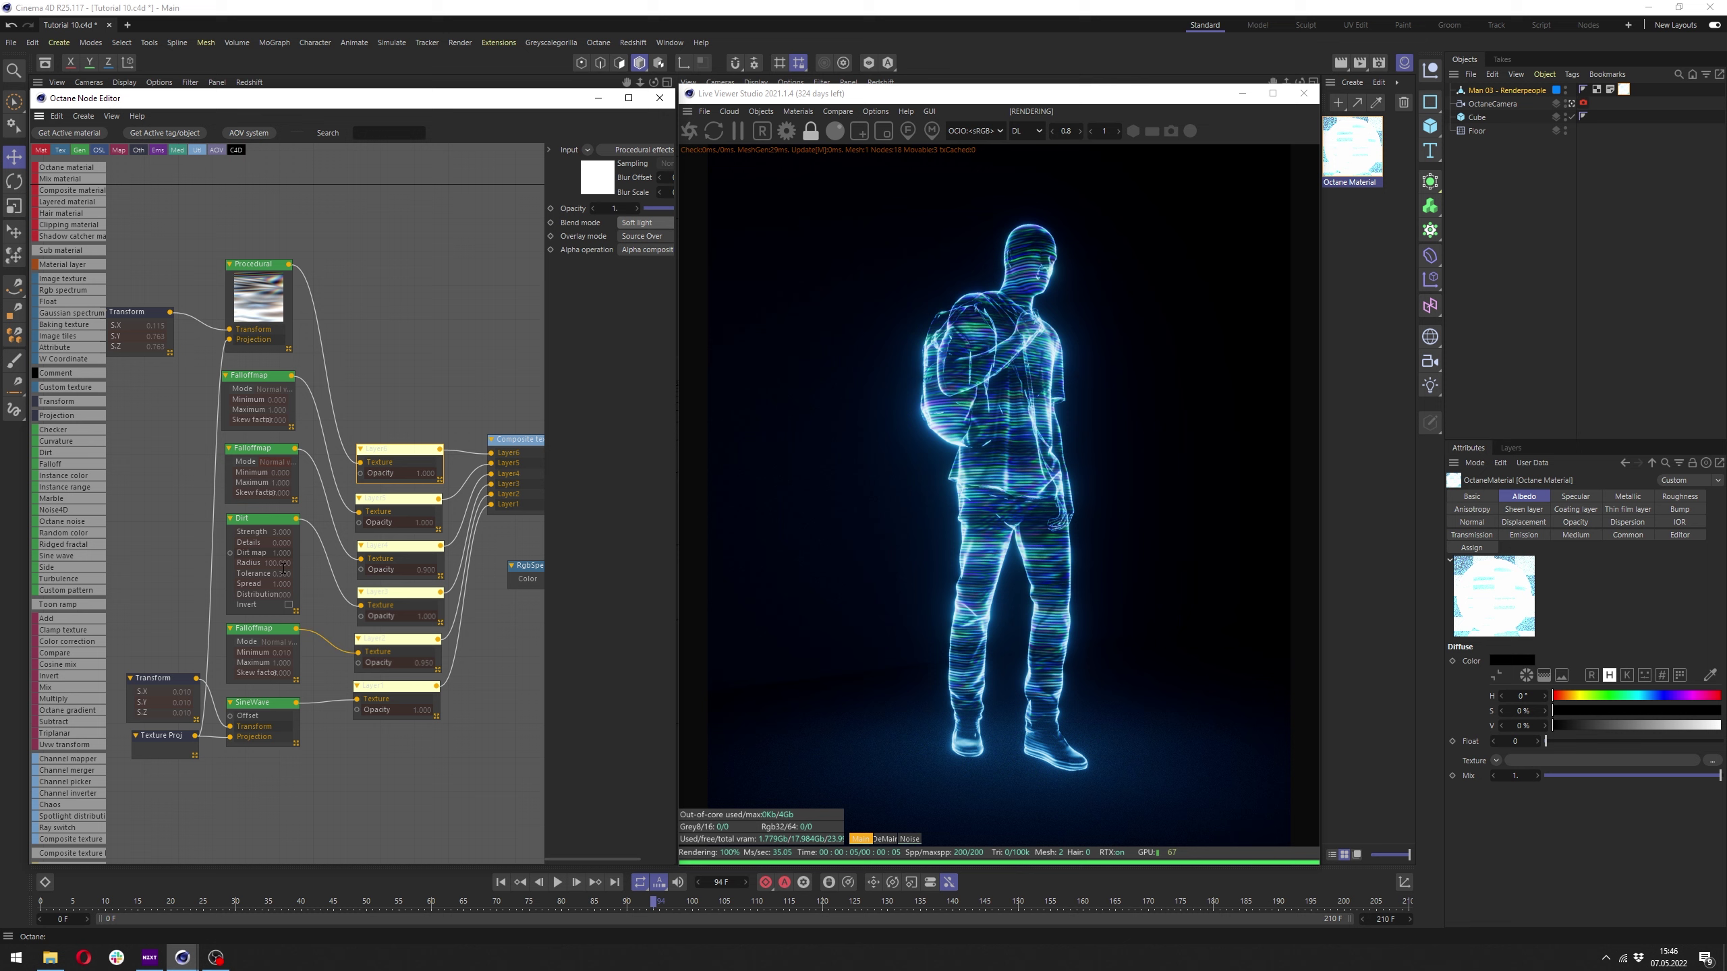
left_click(402, 428)
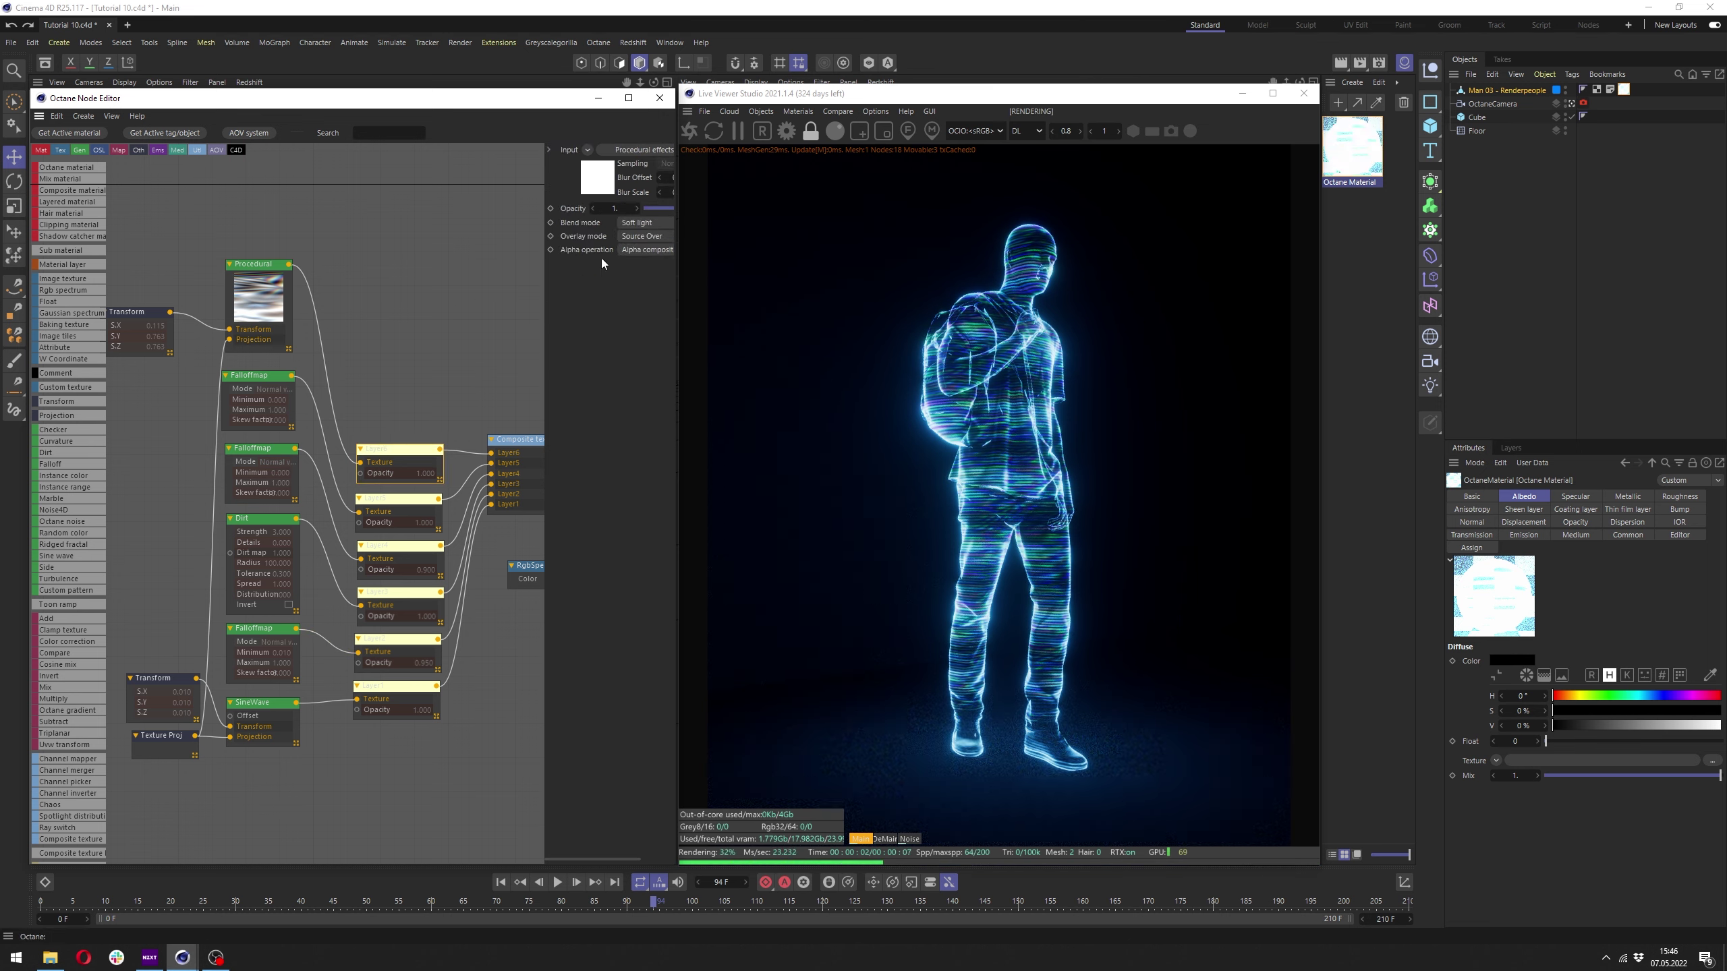
left_click(615, 209)
type("0.7")
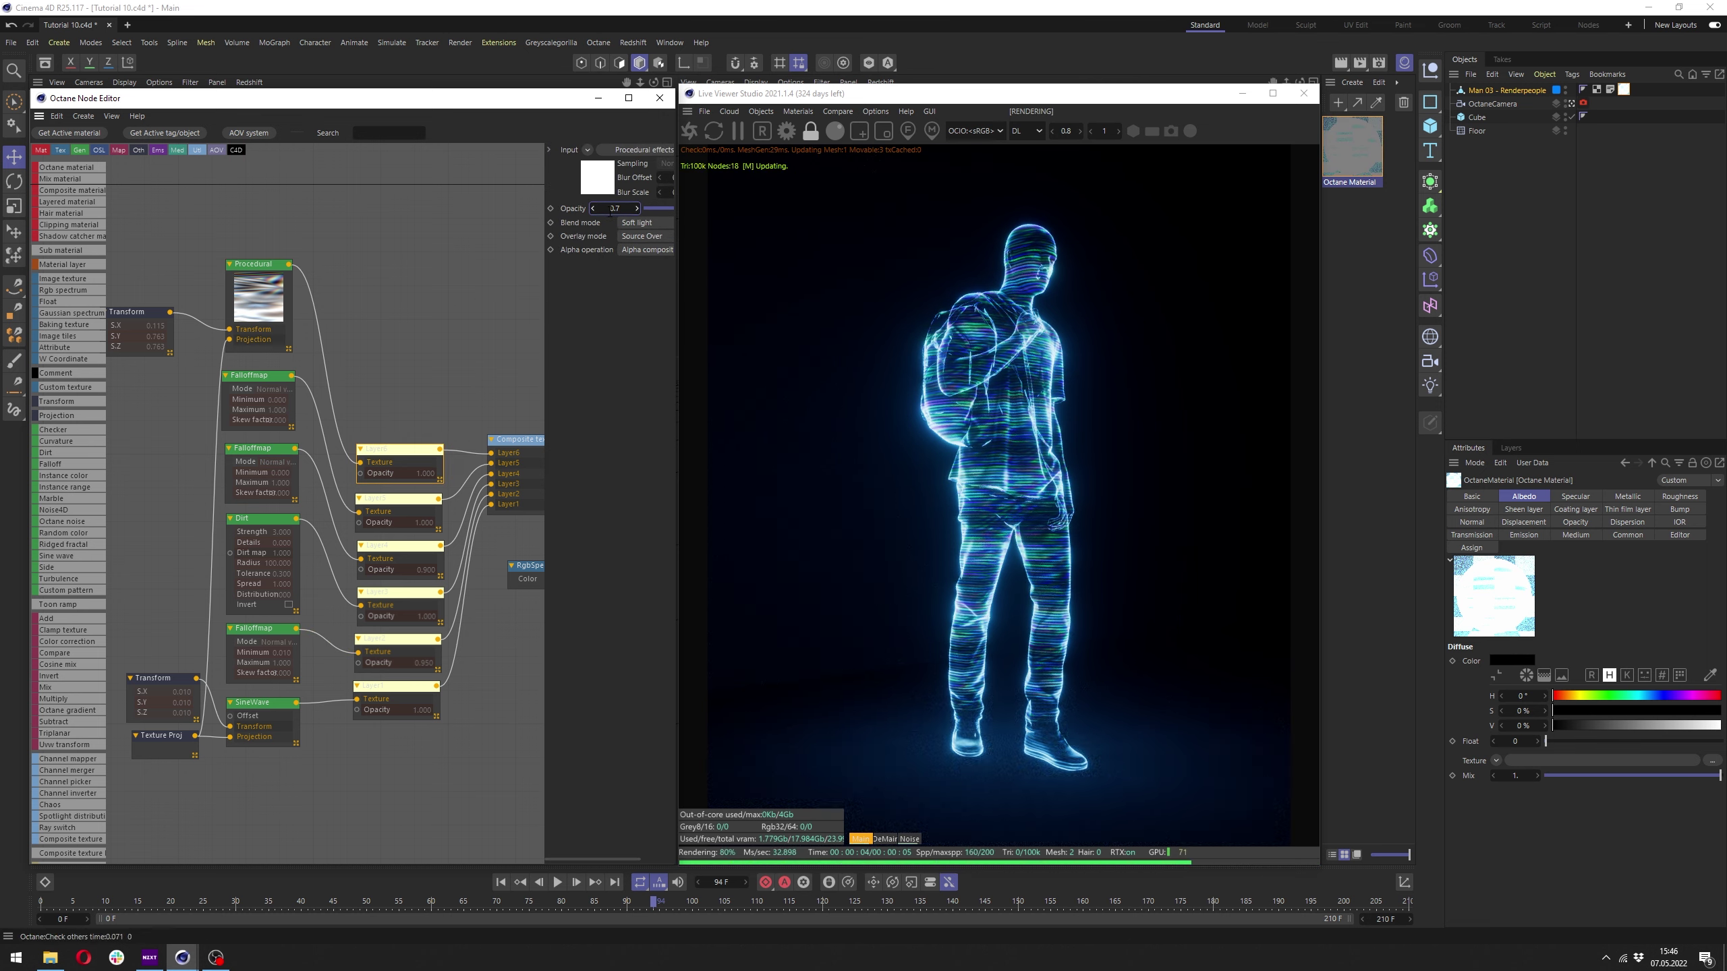
key("Return")
type("0.5")
key("Return")
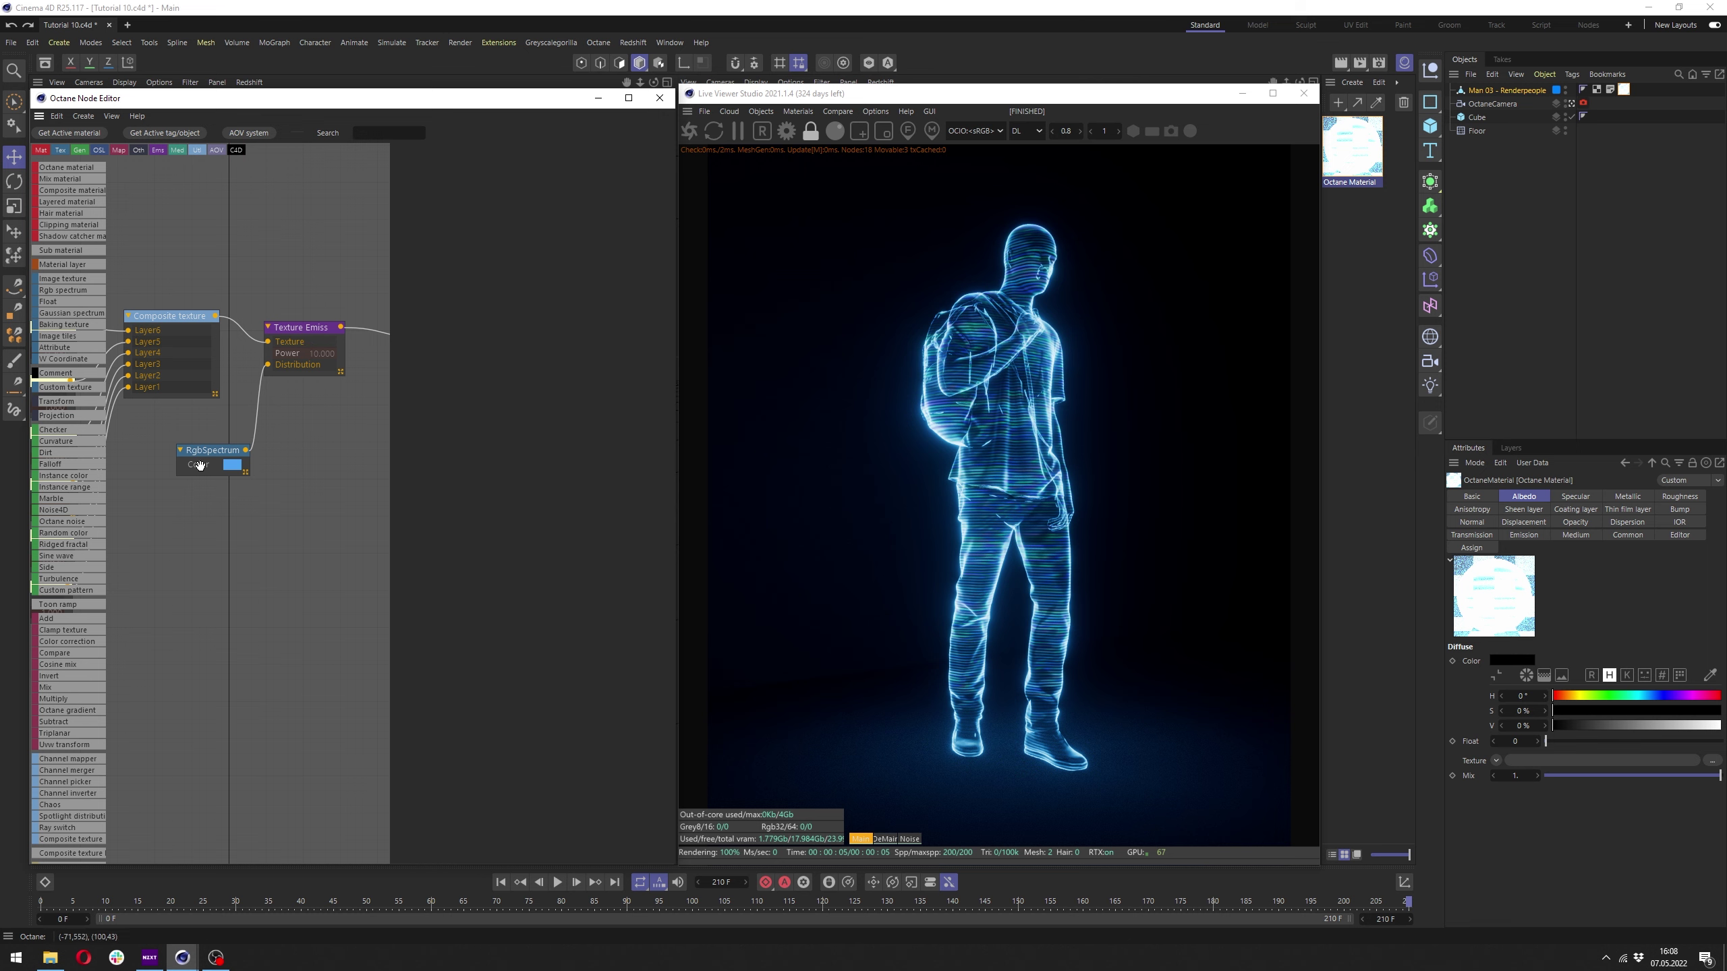
Replace the RgbSpectrum with an Iridescent node on the emission texture, previewed solo.
left_click_drag(267, 341, 270, 412)
key("Delete")
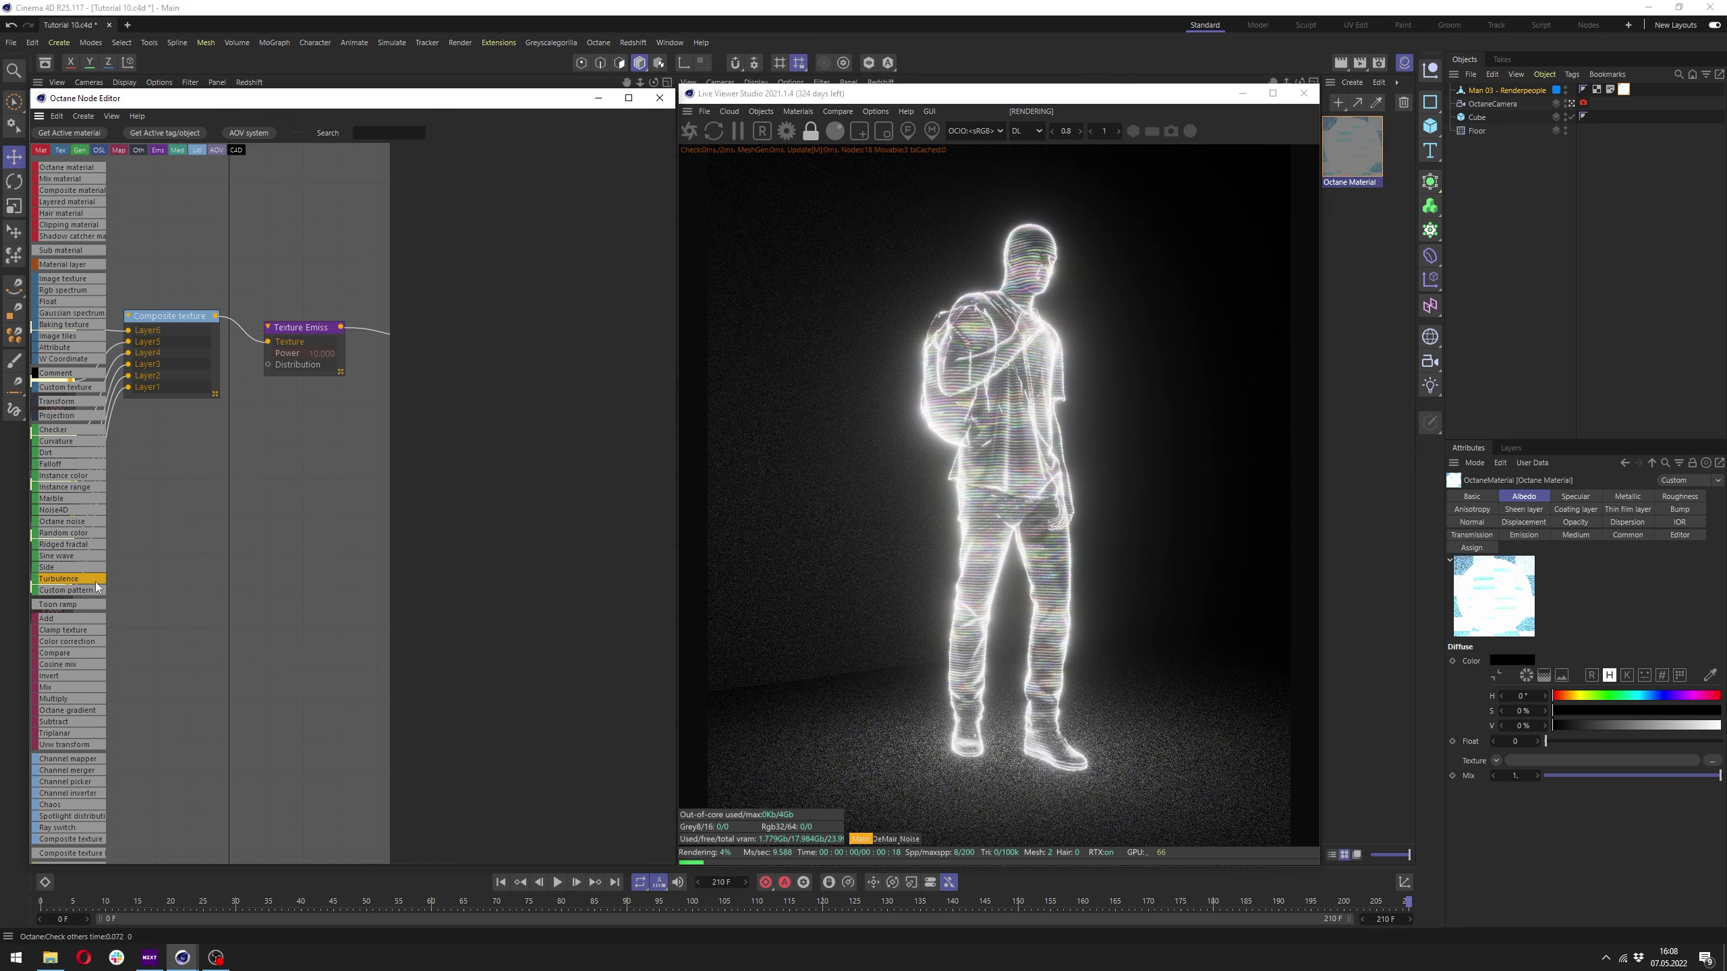
left_click(82, 593)
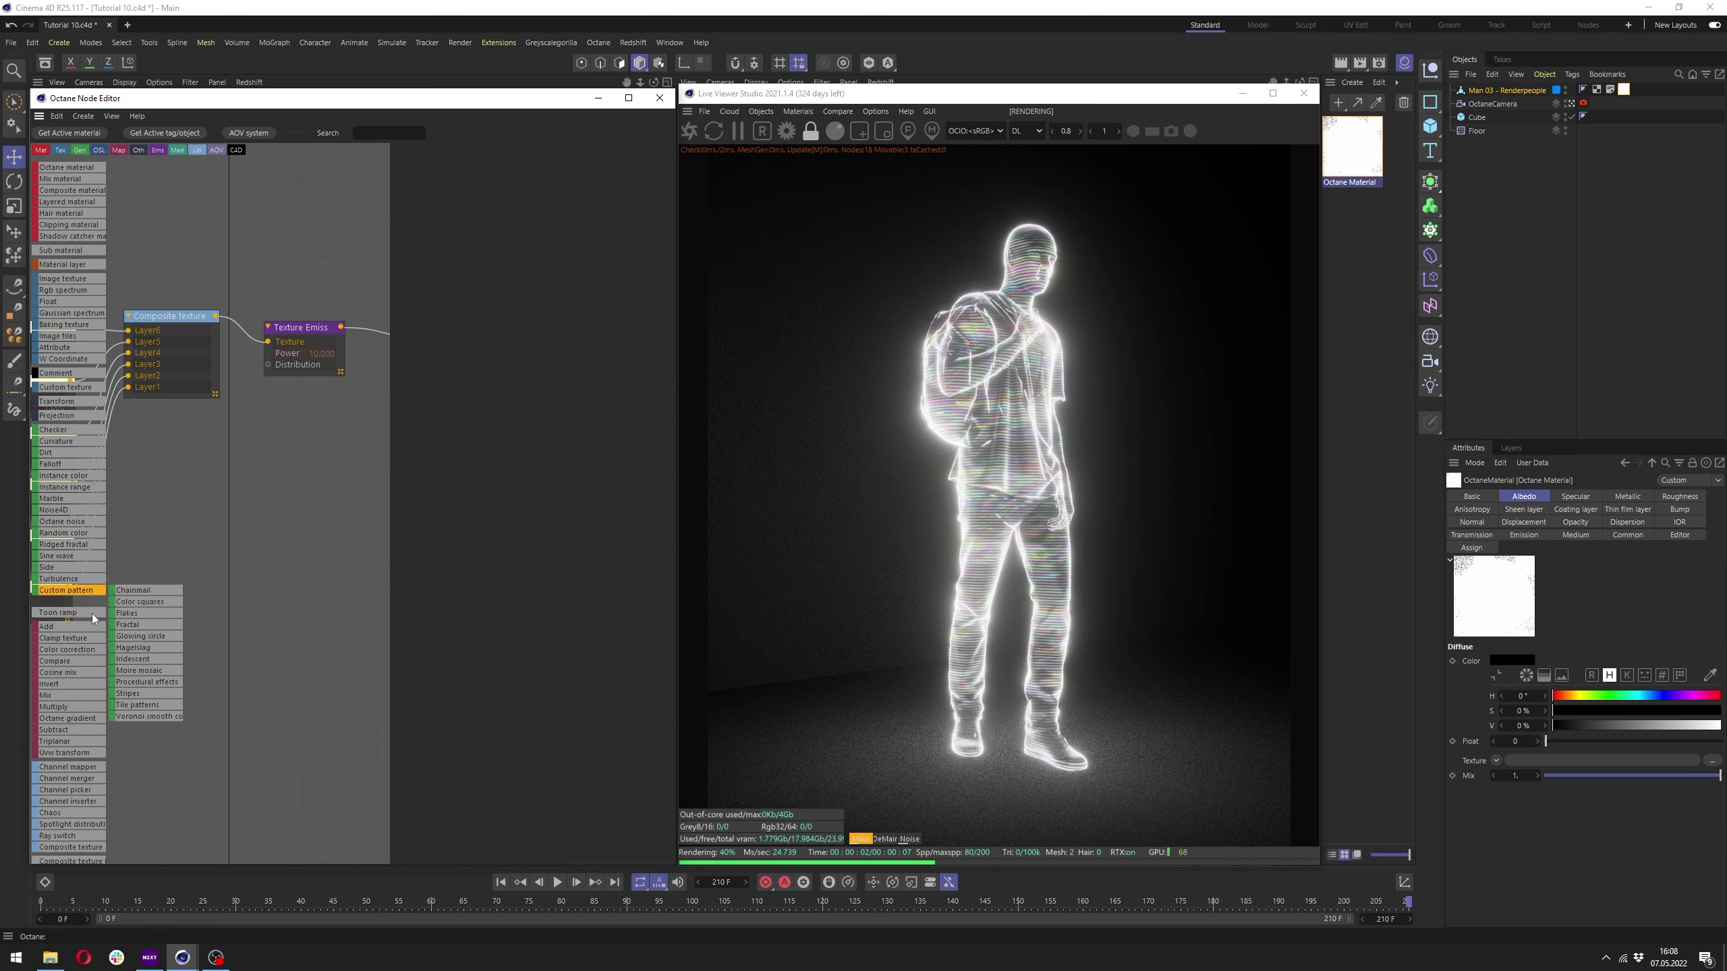
left_click(142, 659)
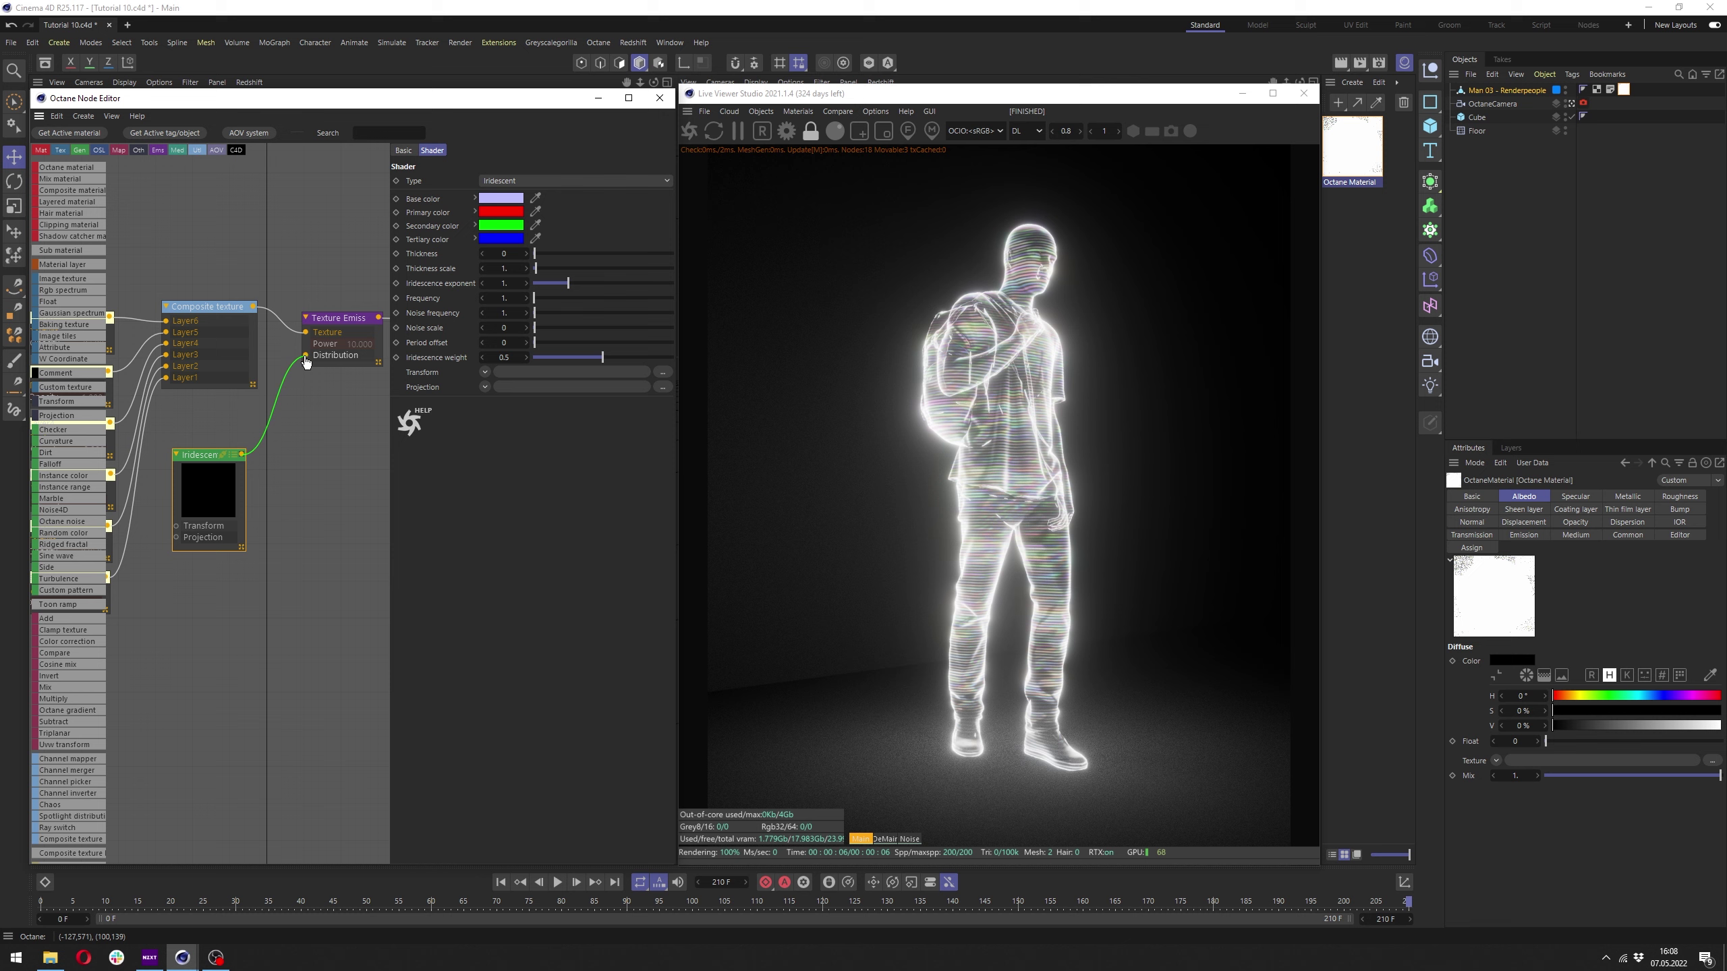
left_click_drag(306, 361, 308, 356)
right_click(215, 495)
left_click(232, 524)
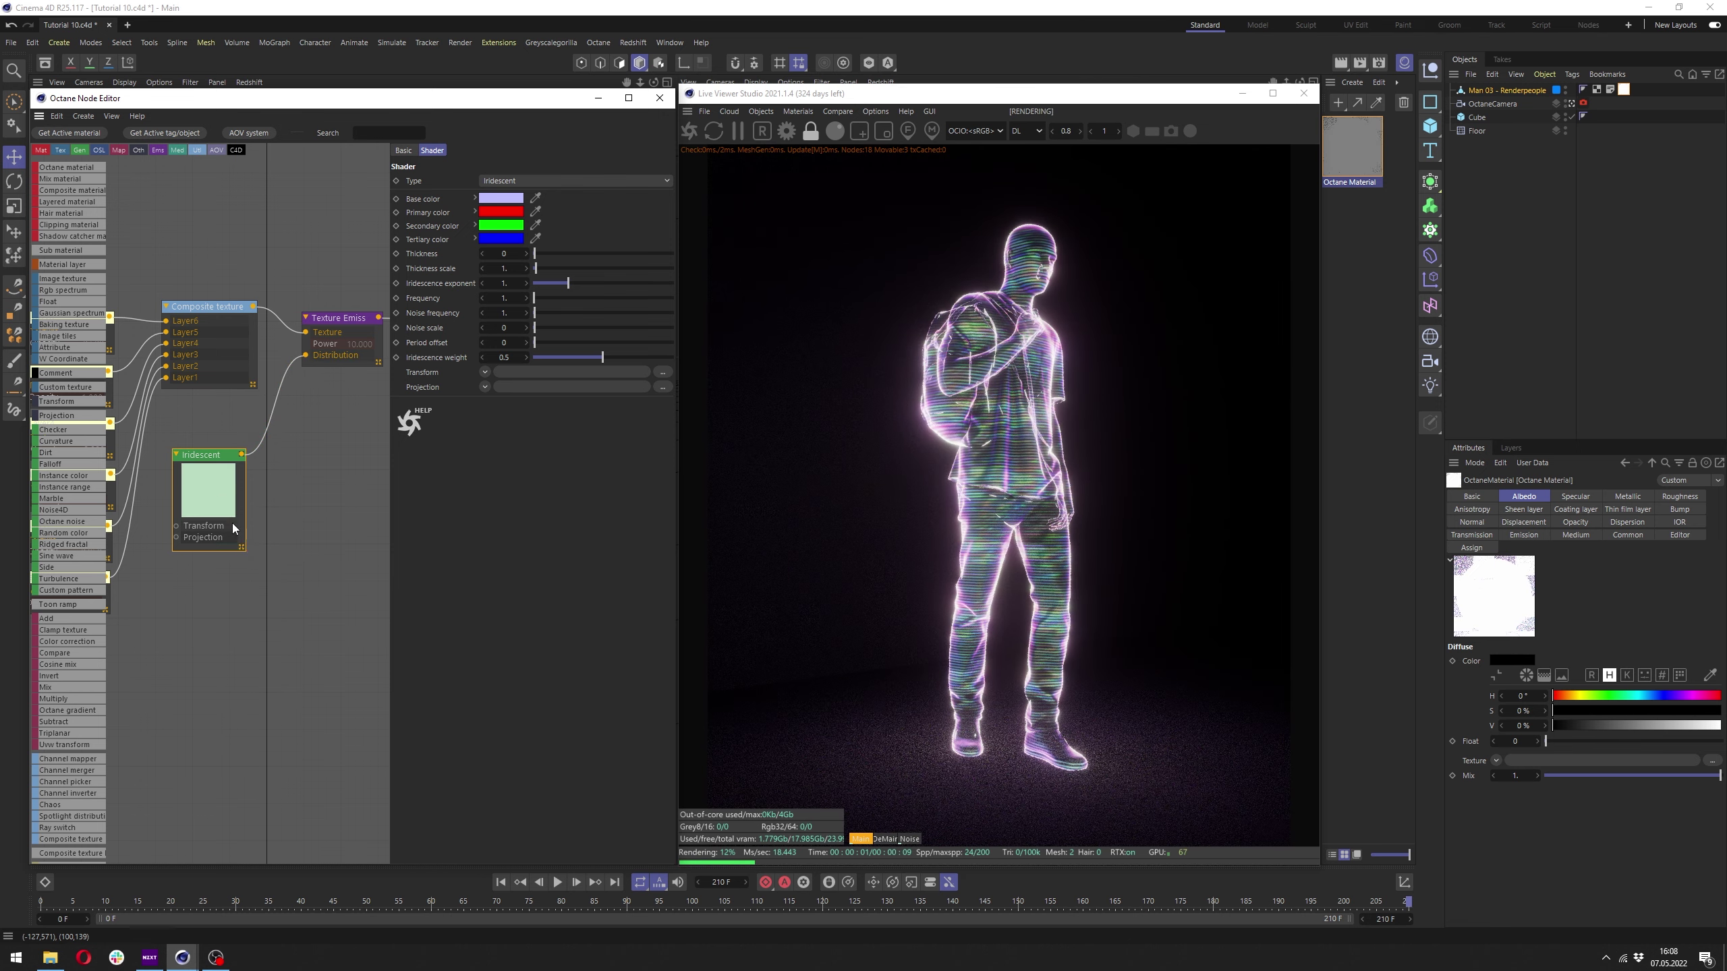
mouse_move(184, 491)
left_mouse_down()
mouse_move(168, 505)
mouse_move(220, 504)
left_mouse_up()
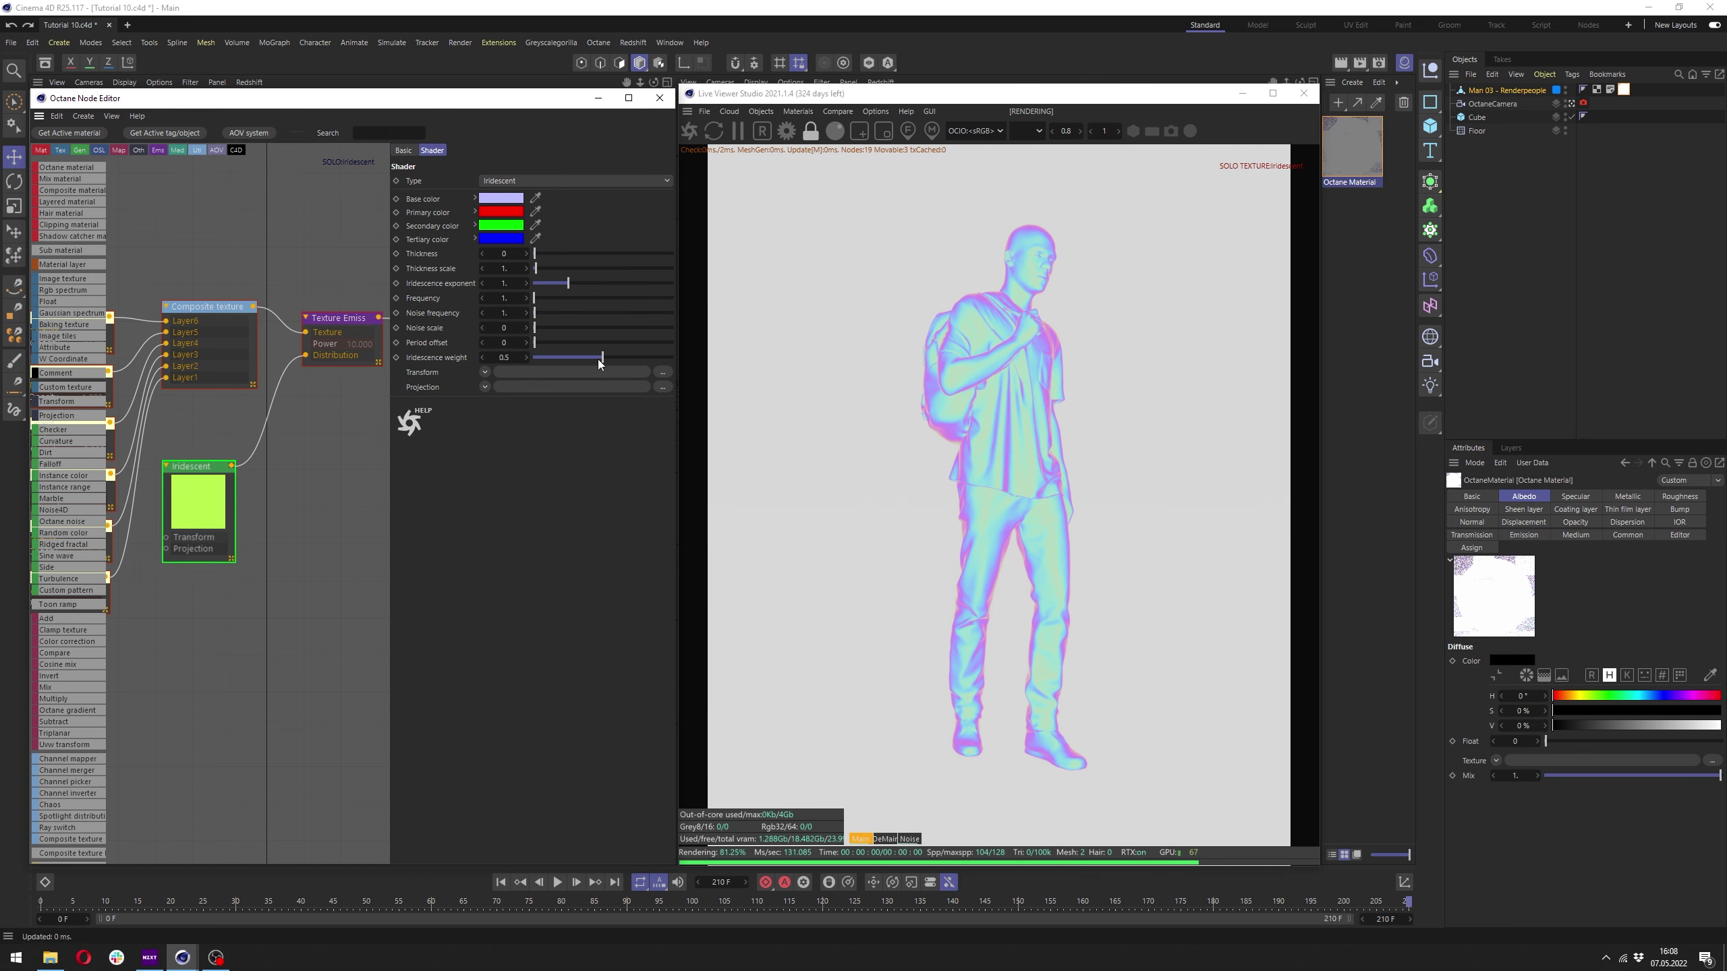
Set Iridescence weight to full, frequency 0.2 and period offset about 0.495.
left_click_drag(587, 359, 742, 359)
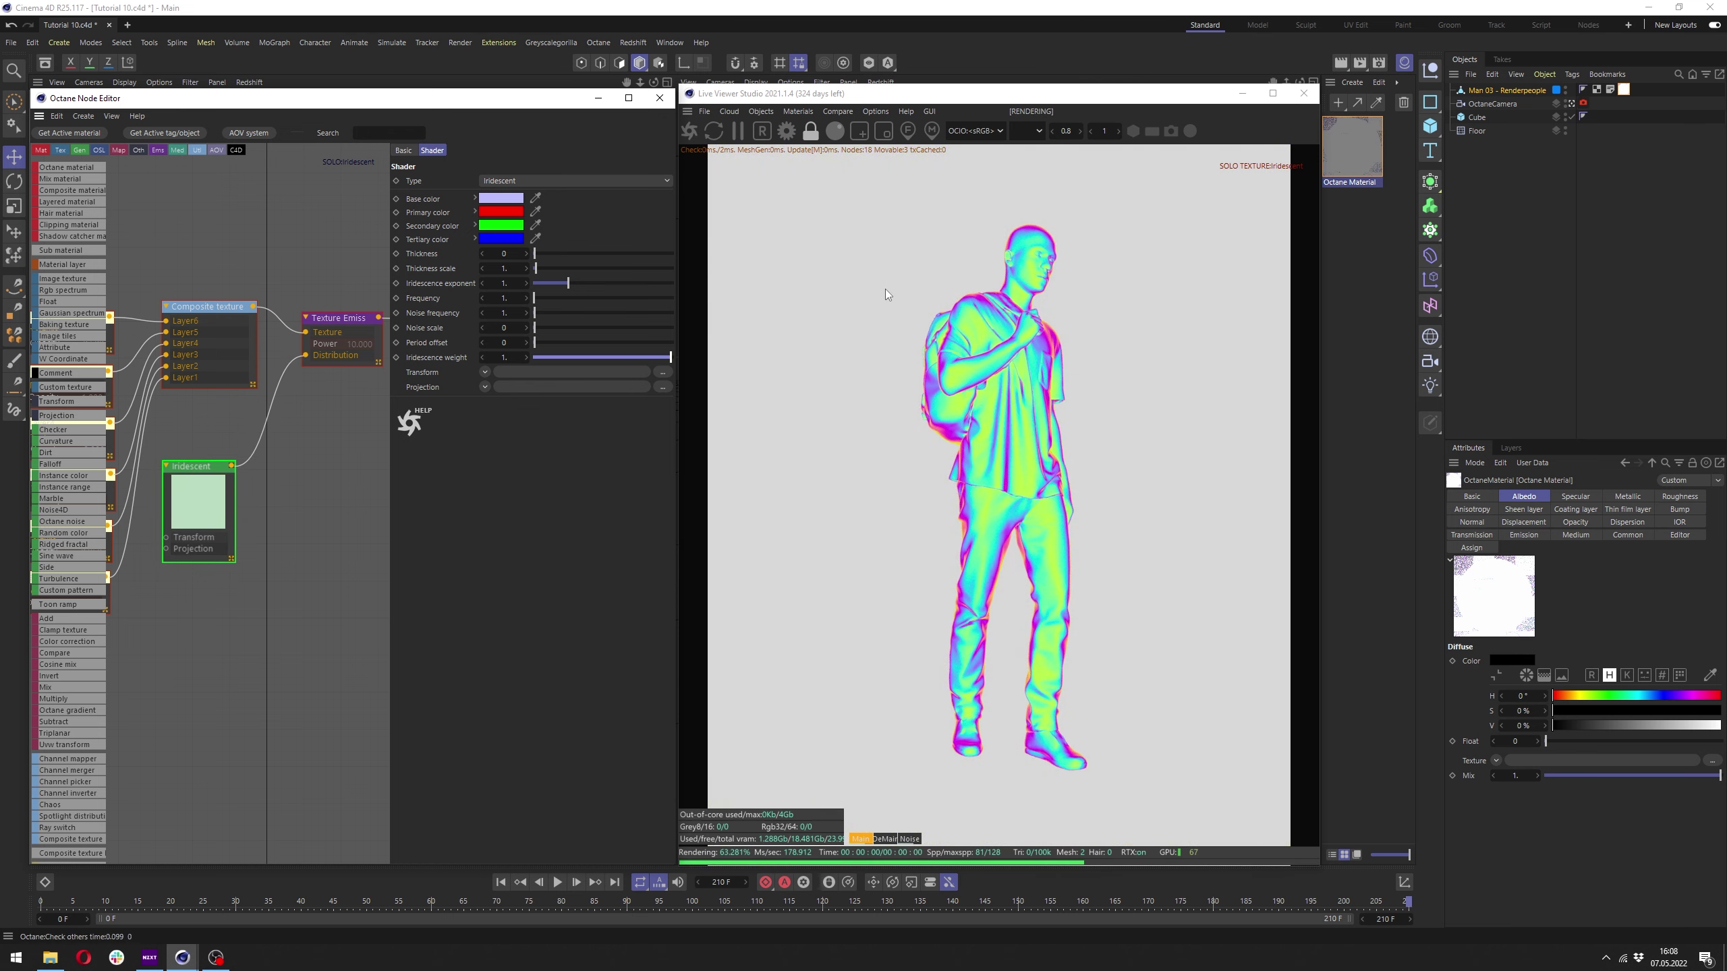
mouse_move(542, 300)
left_mouse_down()
mouse_move(588, 308)
mouse_move(509, 315)
mouse_move(500, 299)
left_mouse_up()
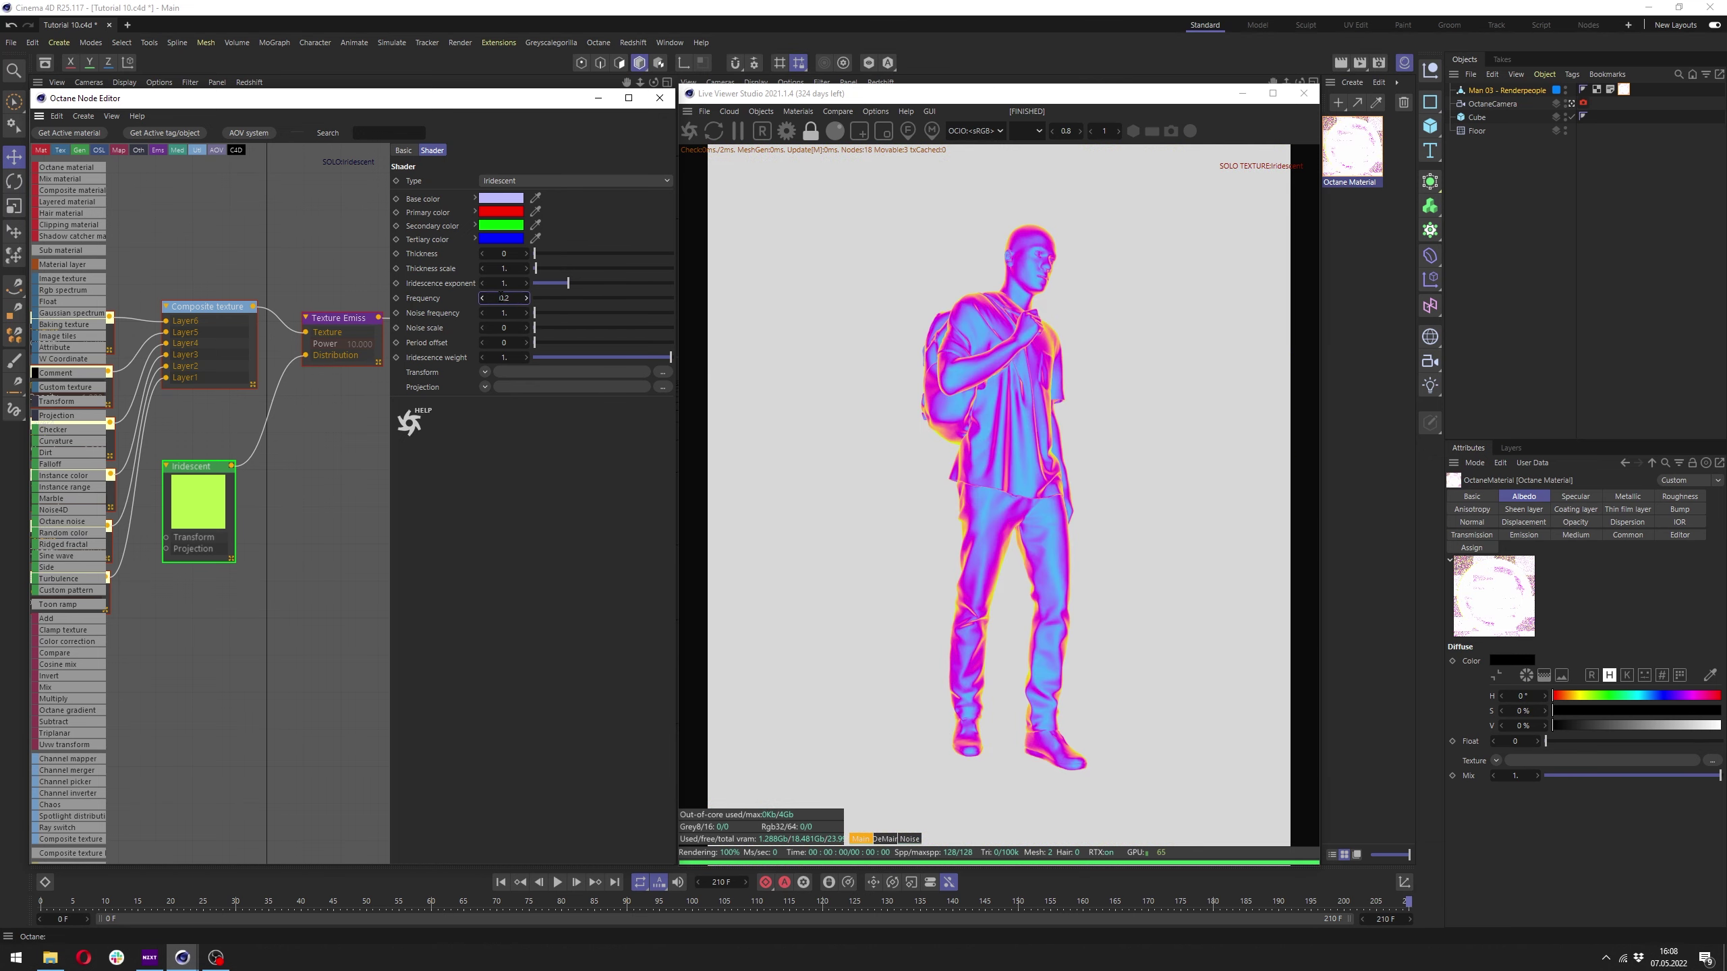
key("Return")
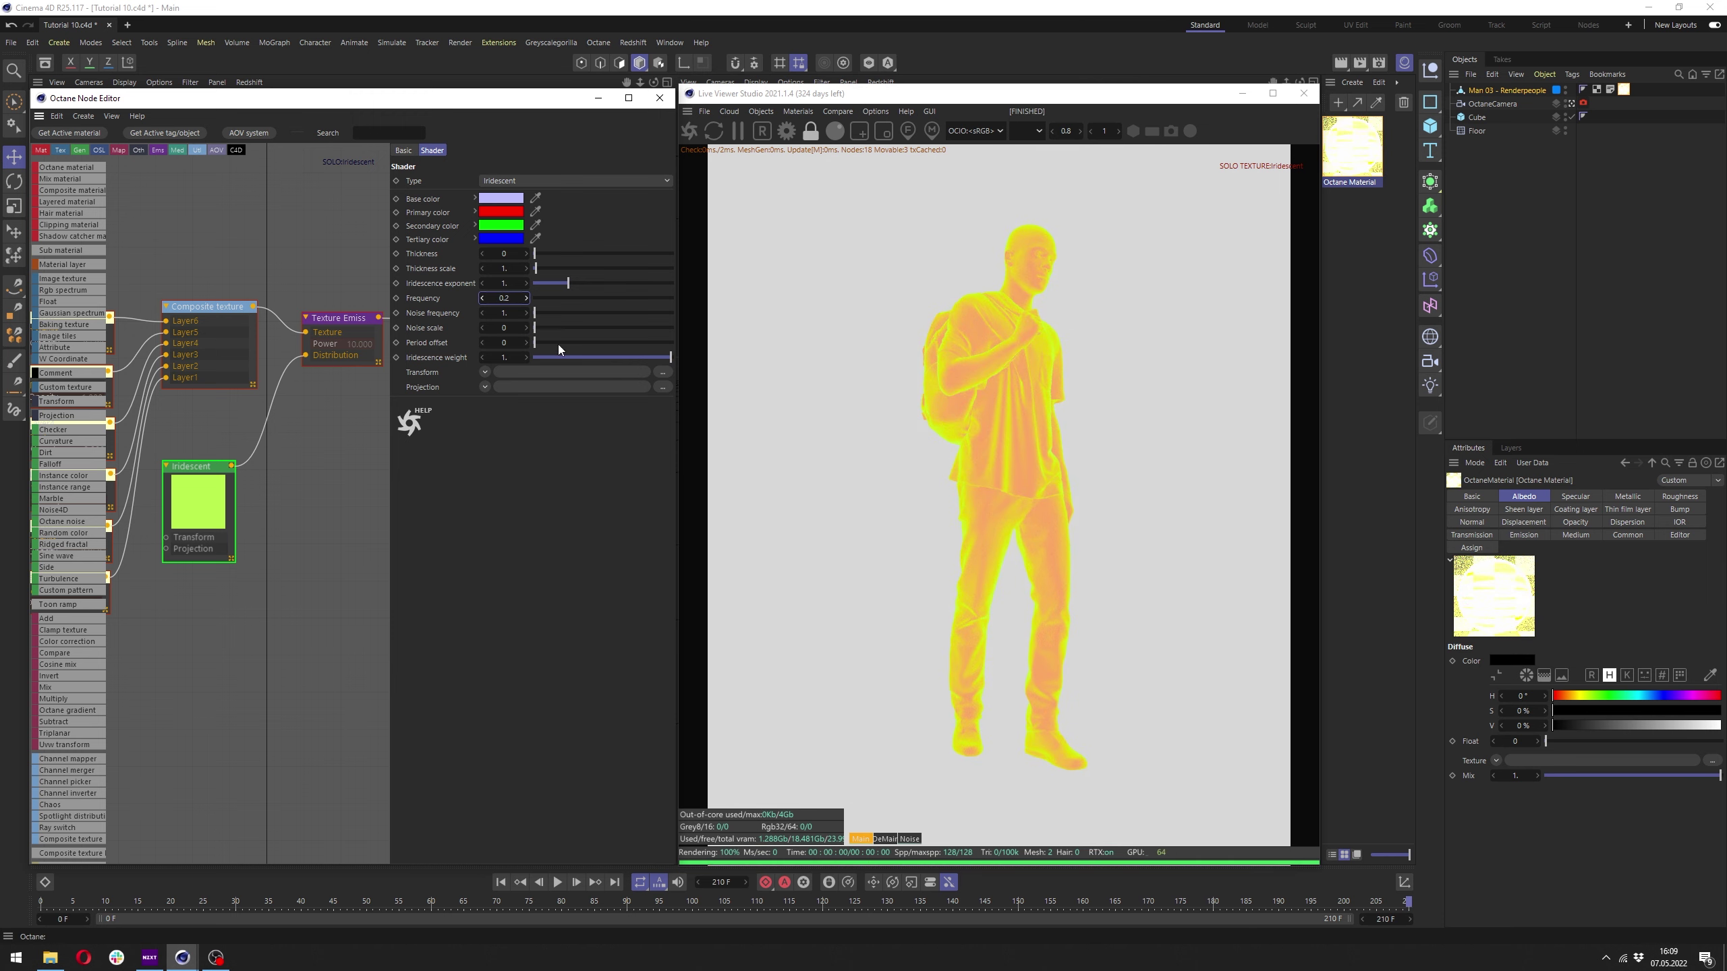
left_click_drag(548, 340, 602, 347)
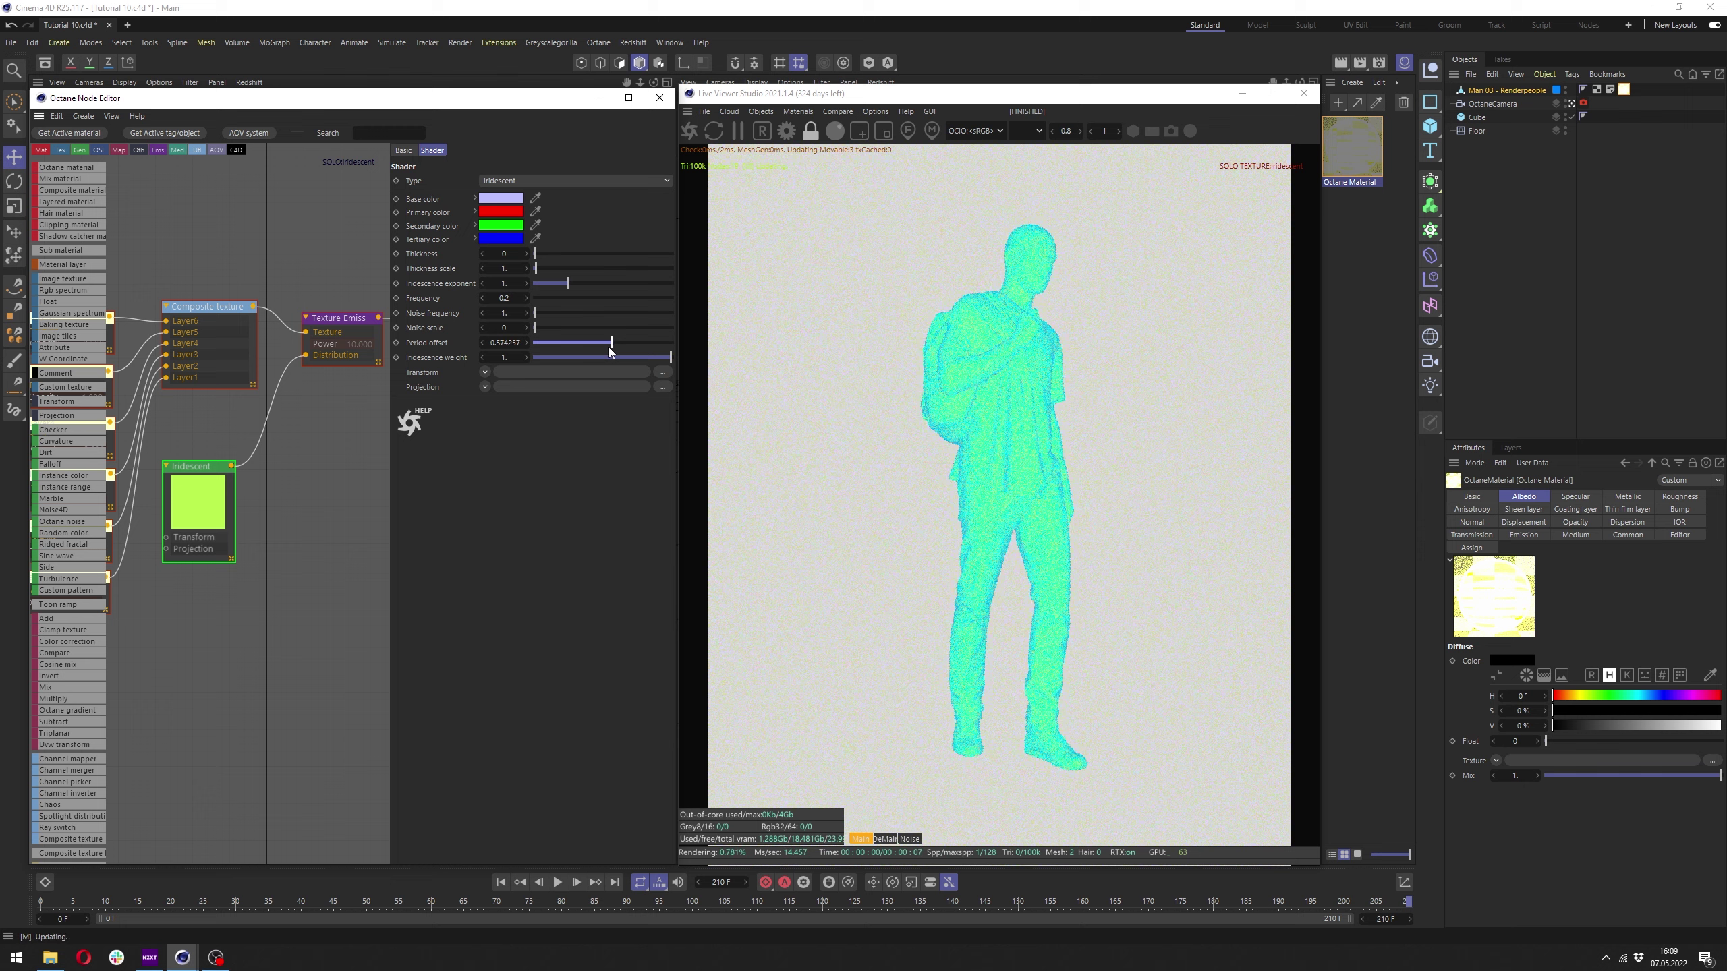
Disable the Iridescent solo preview and nudge its period offset.
right_click(226, 527)
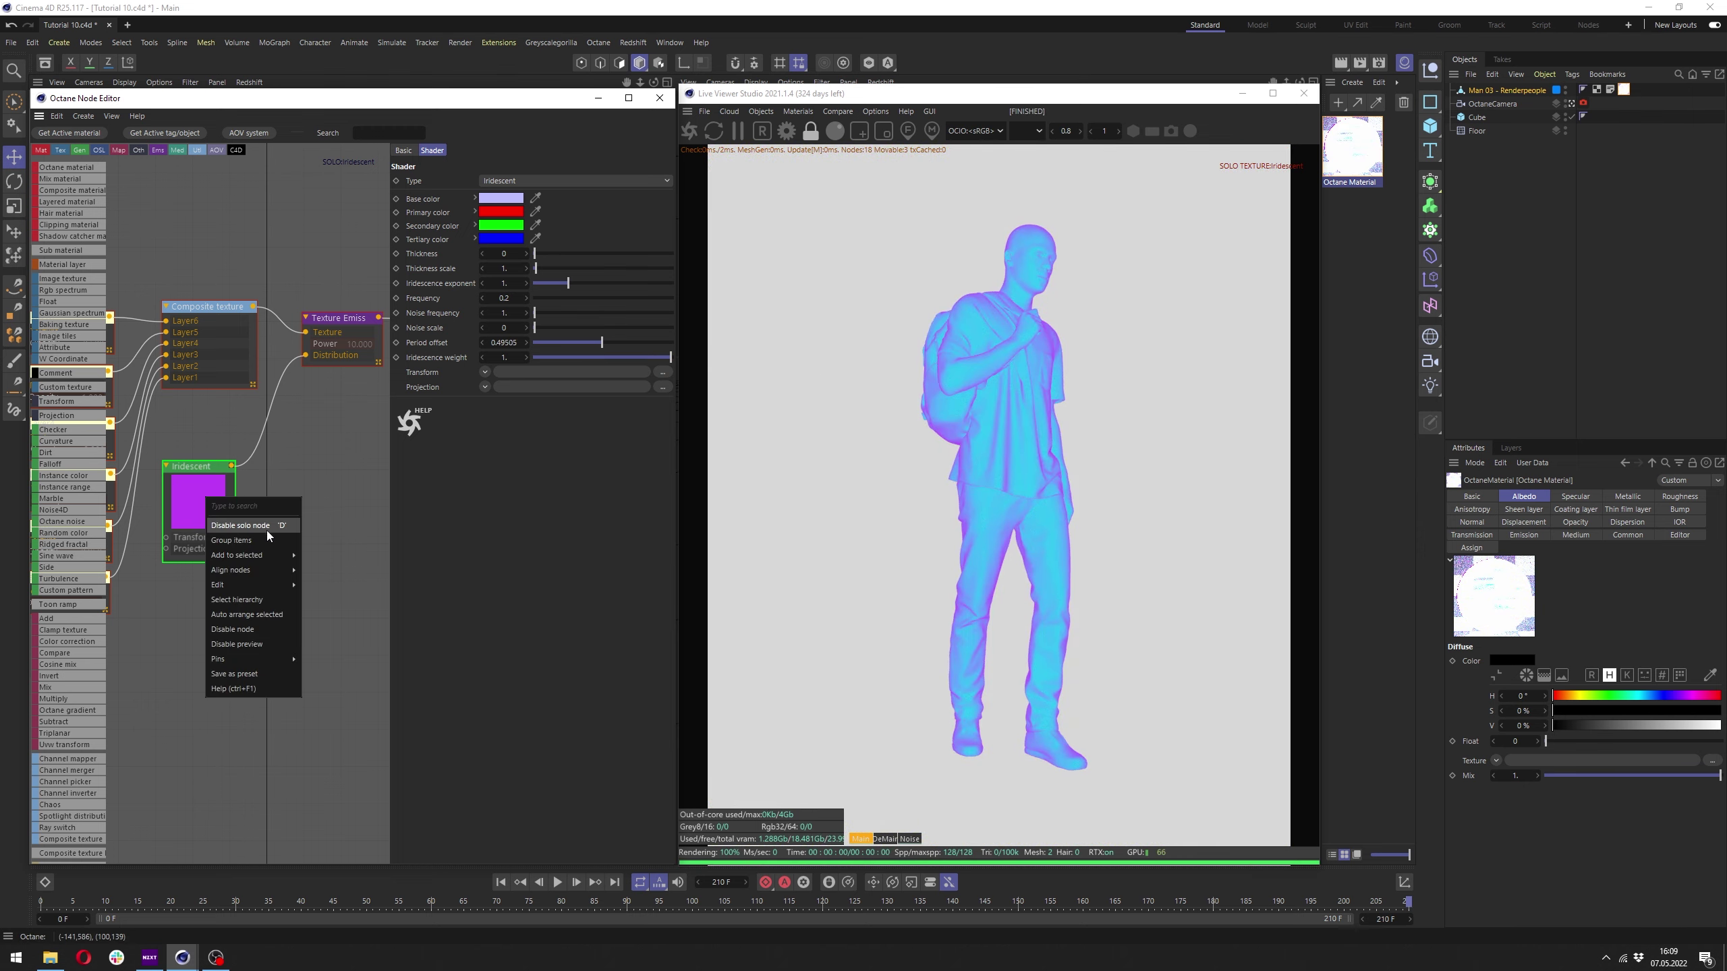
left_click(249, 524)
mouse_move(605, 342)
left_mouse_down()
mouse_move(572, 349)
mouse_move(603, 350)
left_mouse_up()
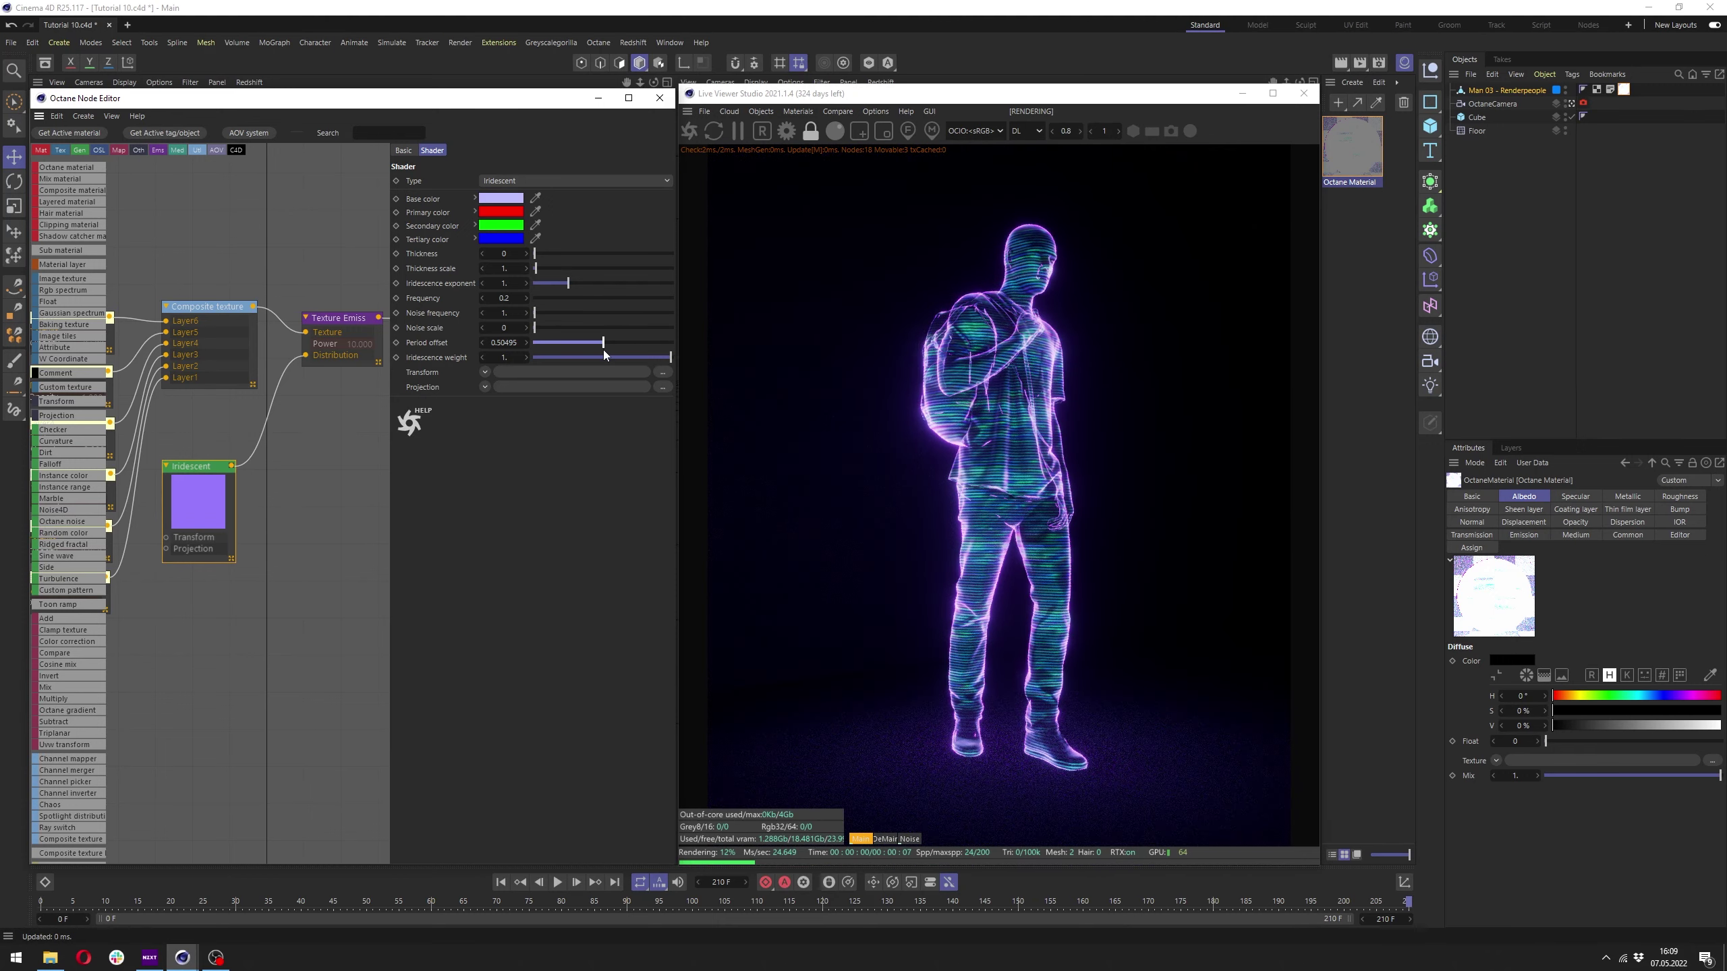
Set the Texture Emission power to 15 and reposition the image texture node.
left_click(327, 340)
type("15")
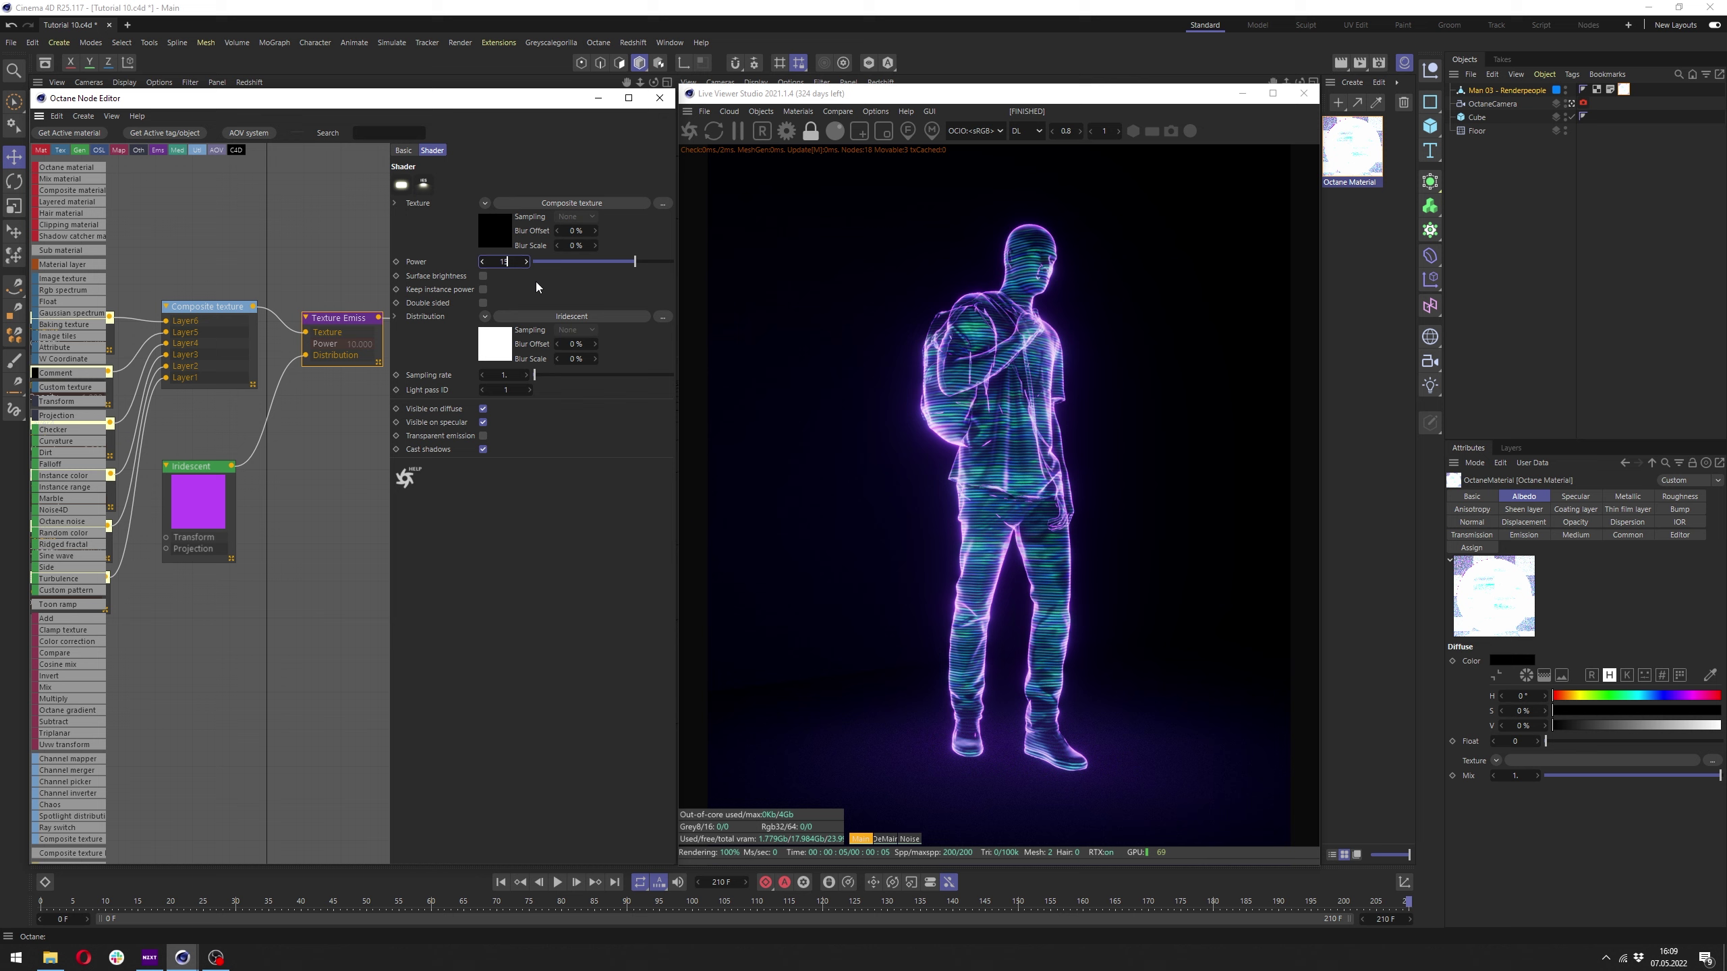
key("Return")
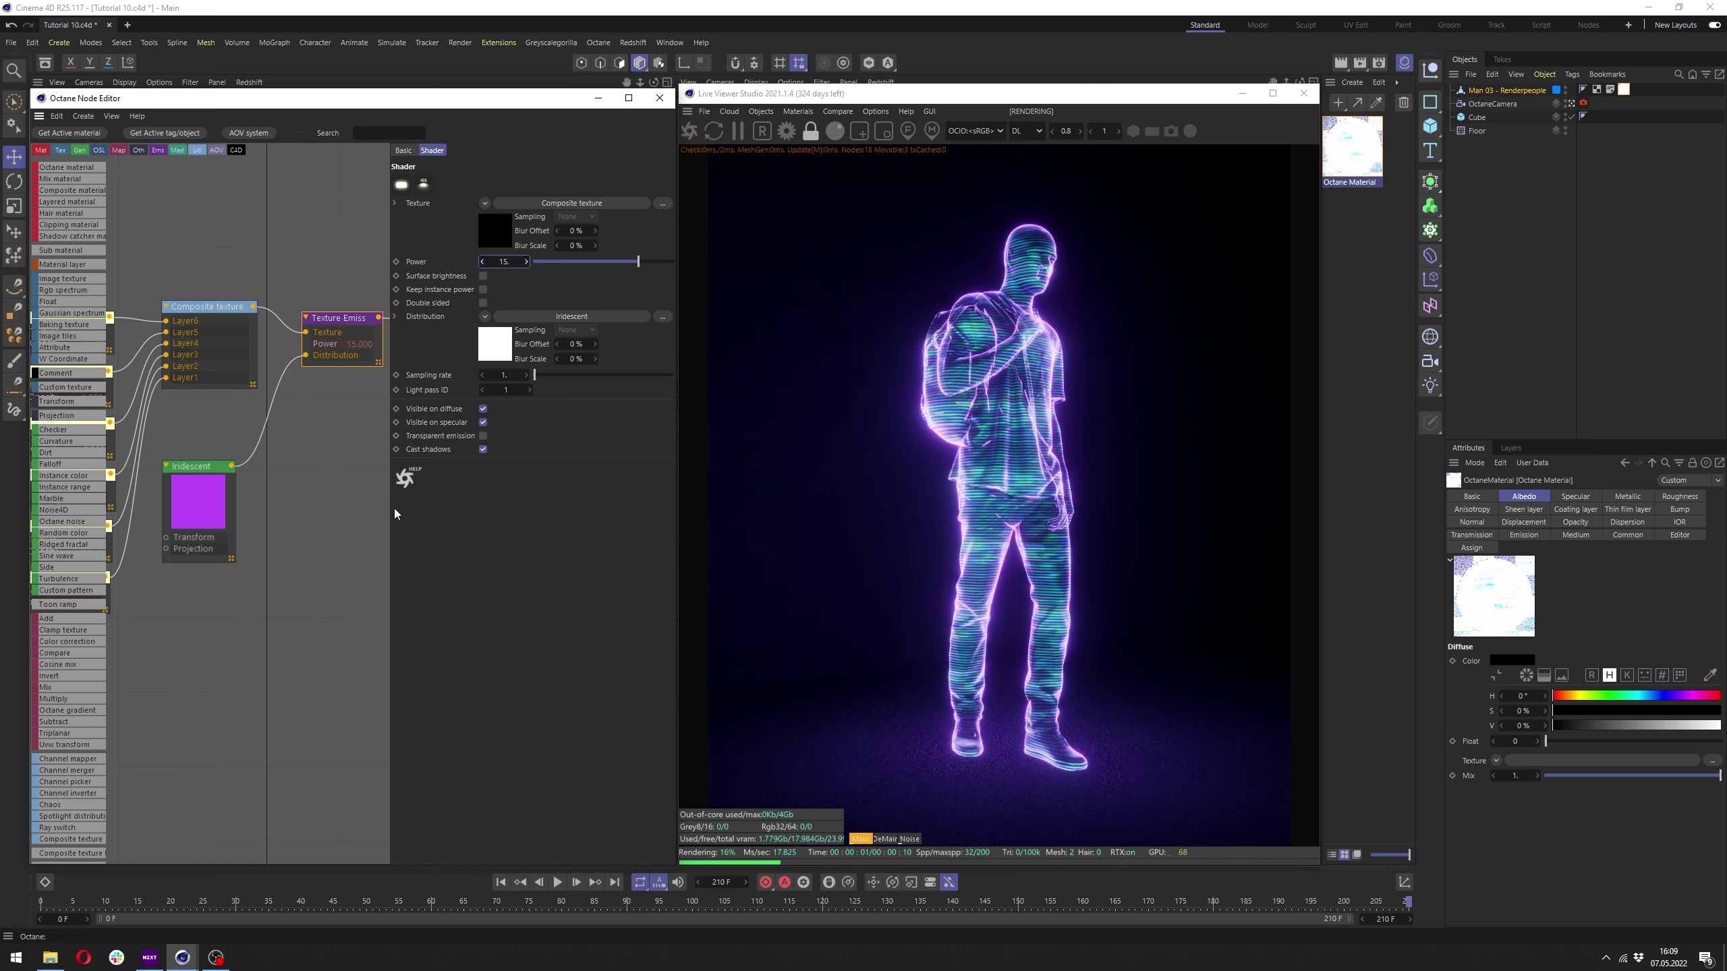
key("h")
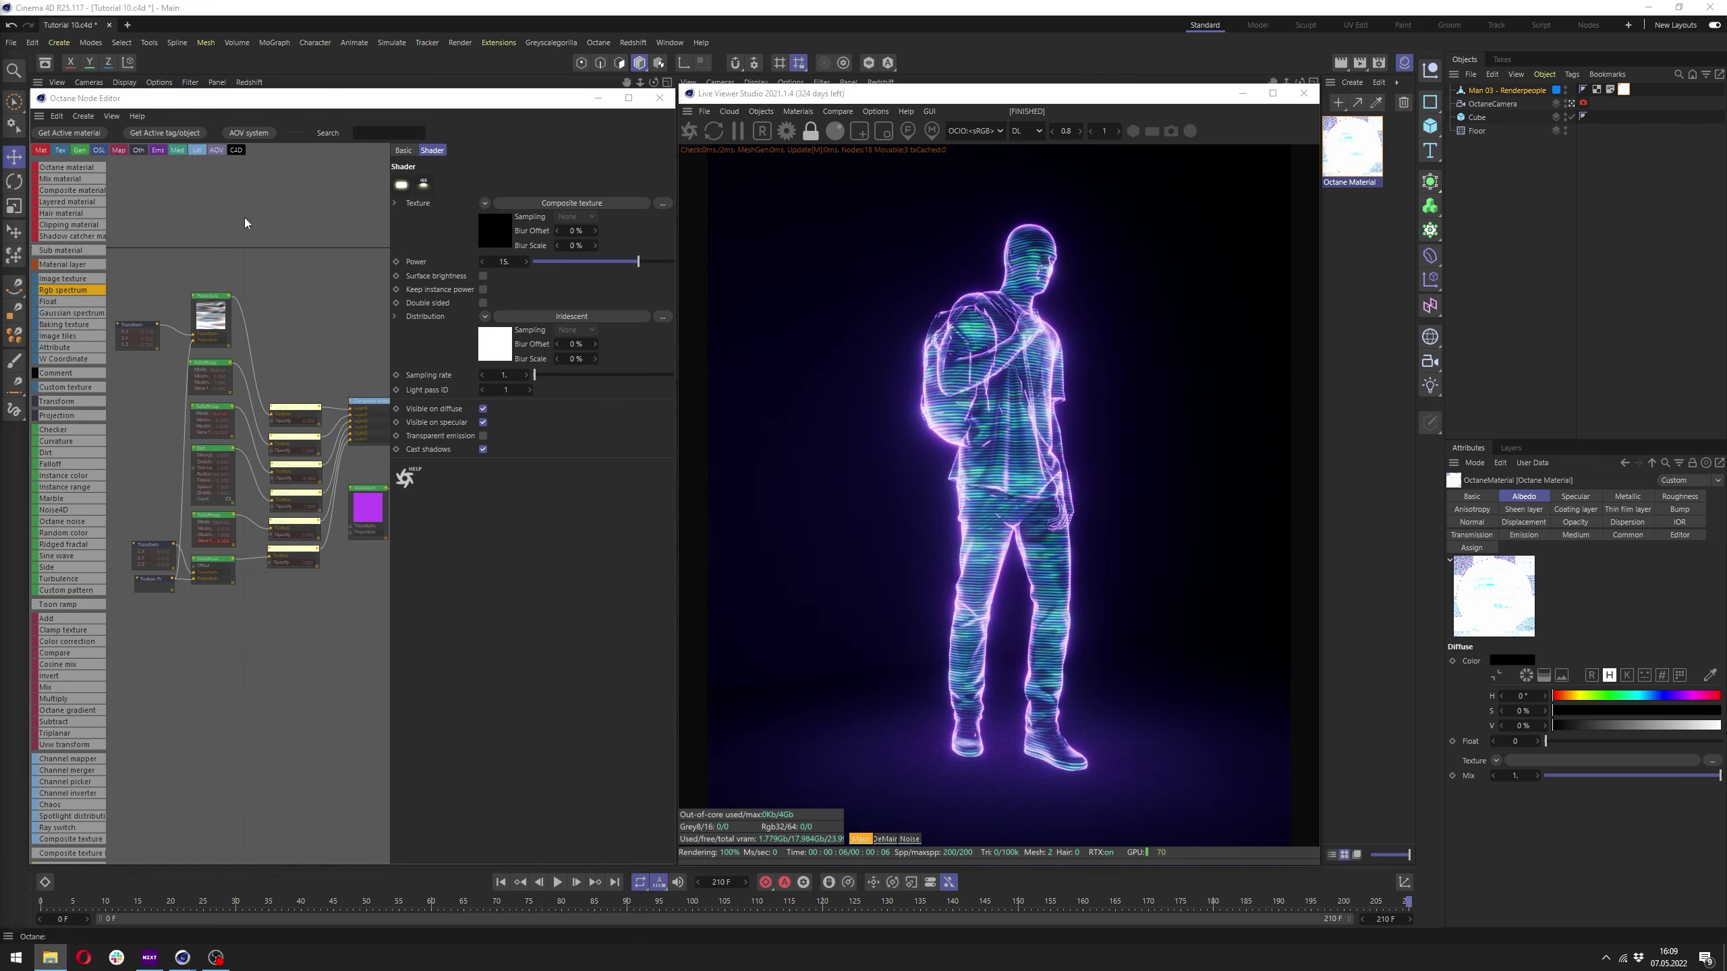
mouse_move(202, 206)
left_mouse_down()
mouse_move(150, 203)
mouse_move(232, 290)
left_mouse_up()
scroll(147, 218, "down", 2)
scroll(346, 388, "up", 1)
Try Soft light, then set the image texture layer's blend mode to Color.
left_click(363, 466)
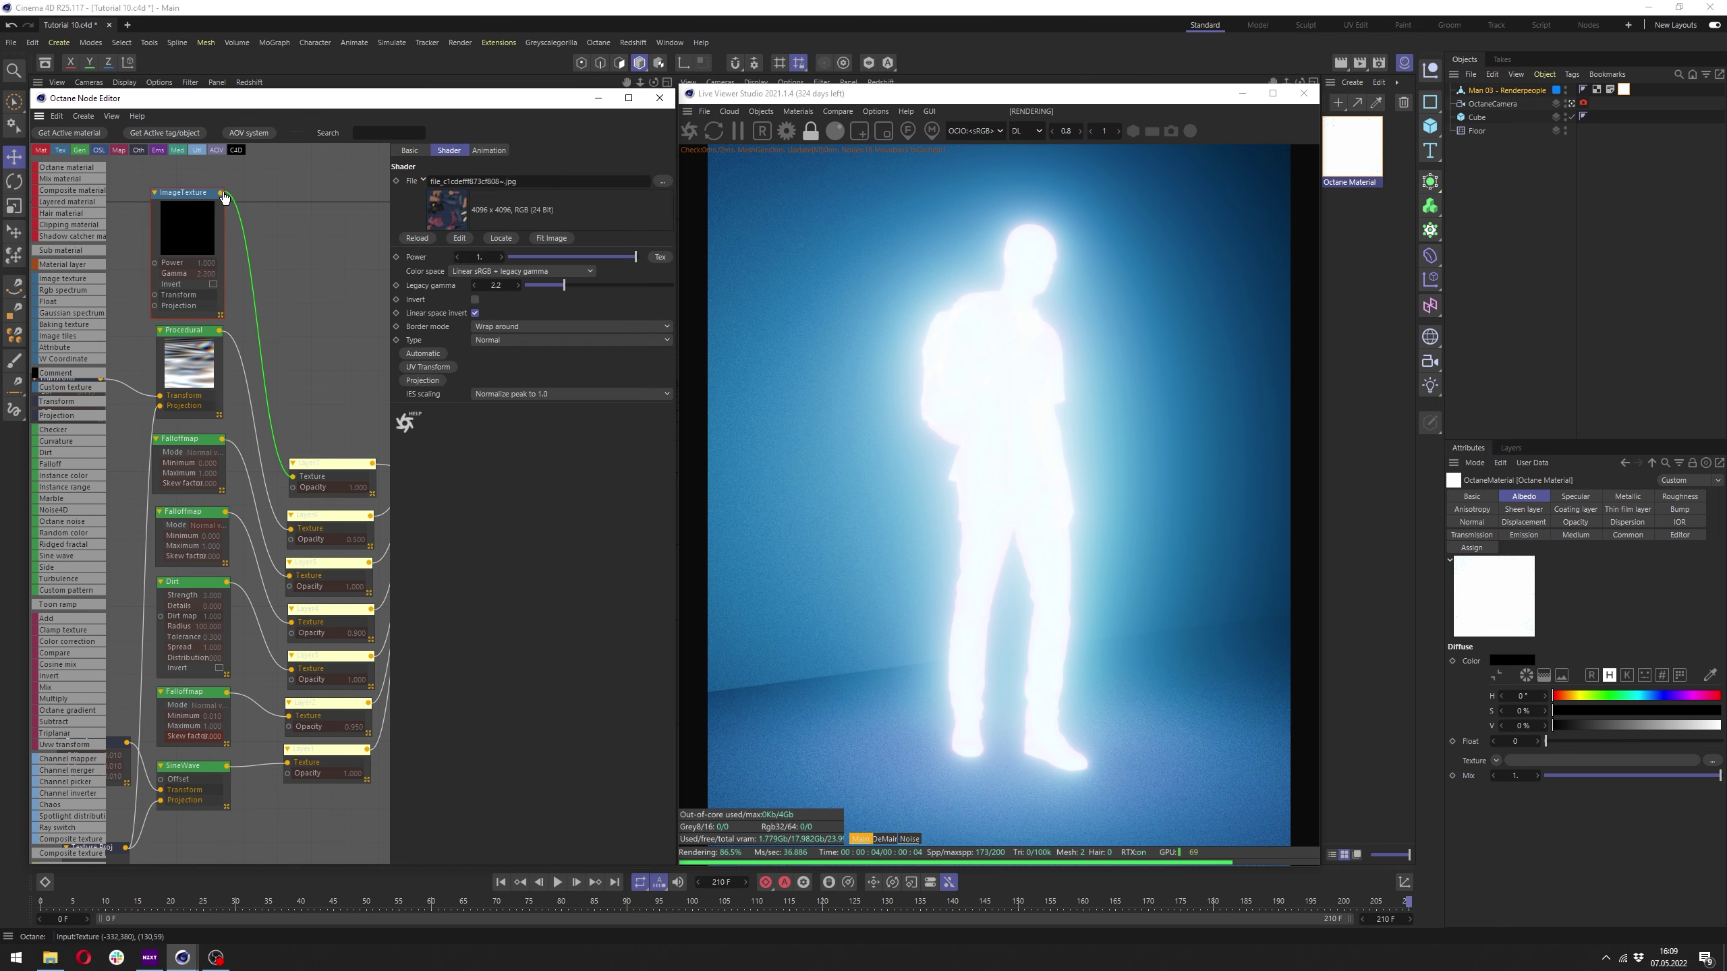
left_click(331, 467)
left_click(497, 225)
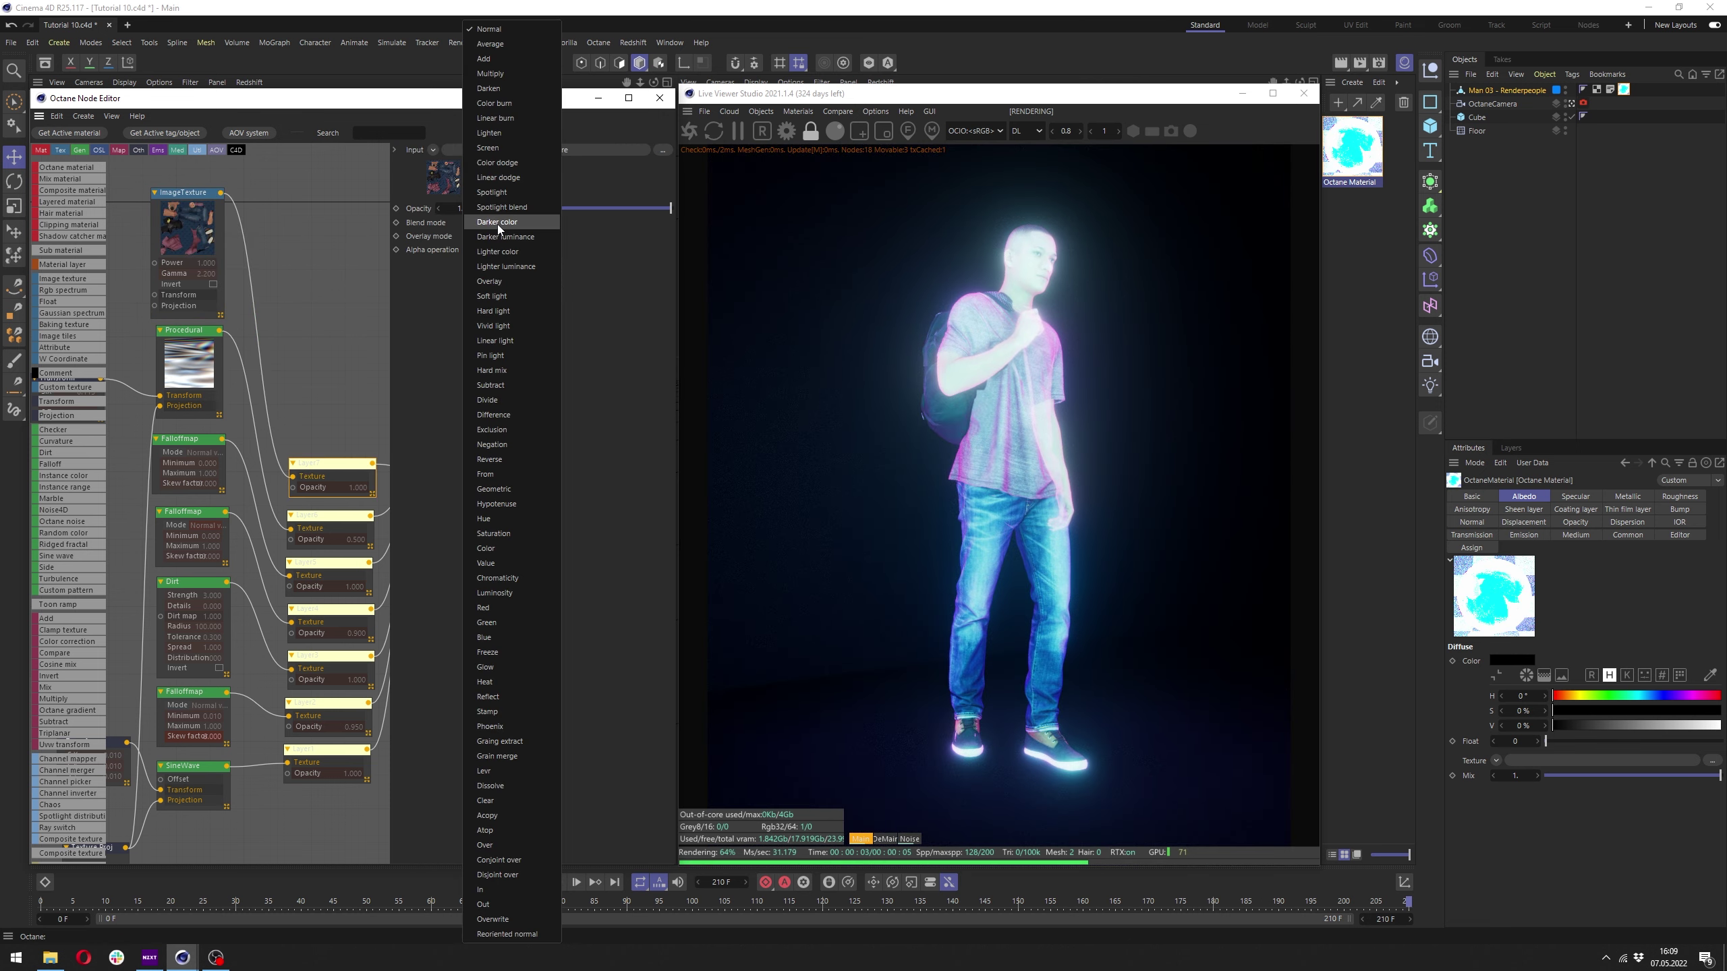
left_click(510, 294)
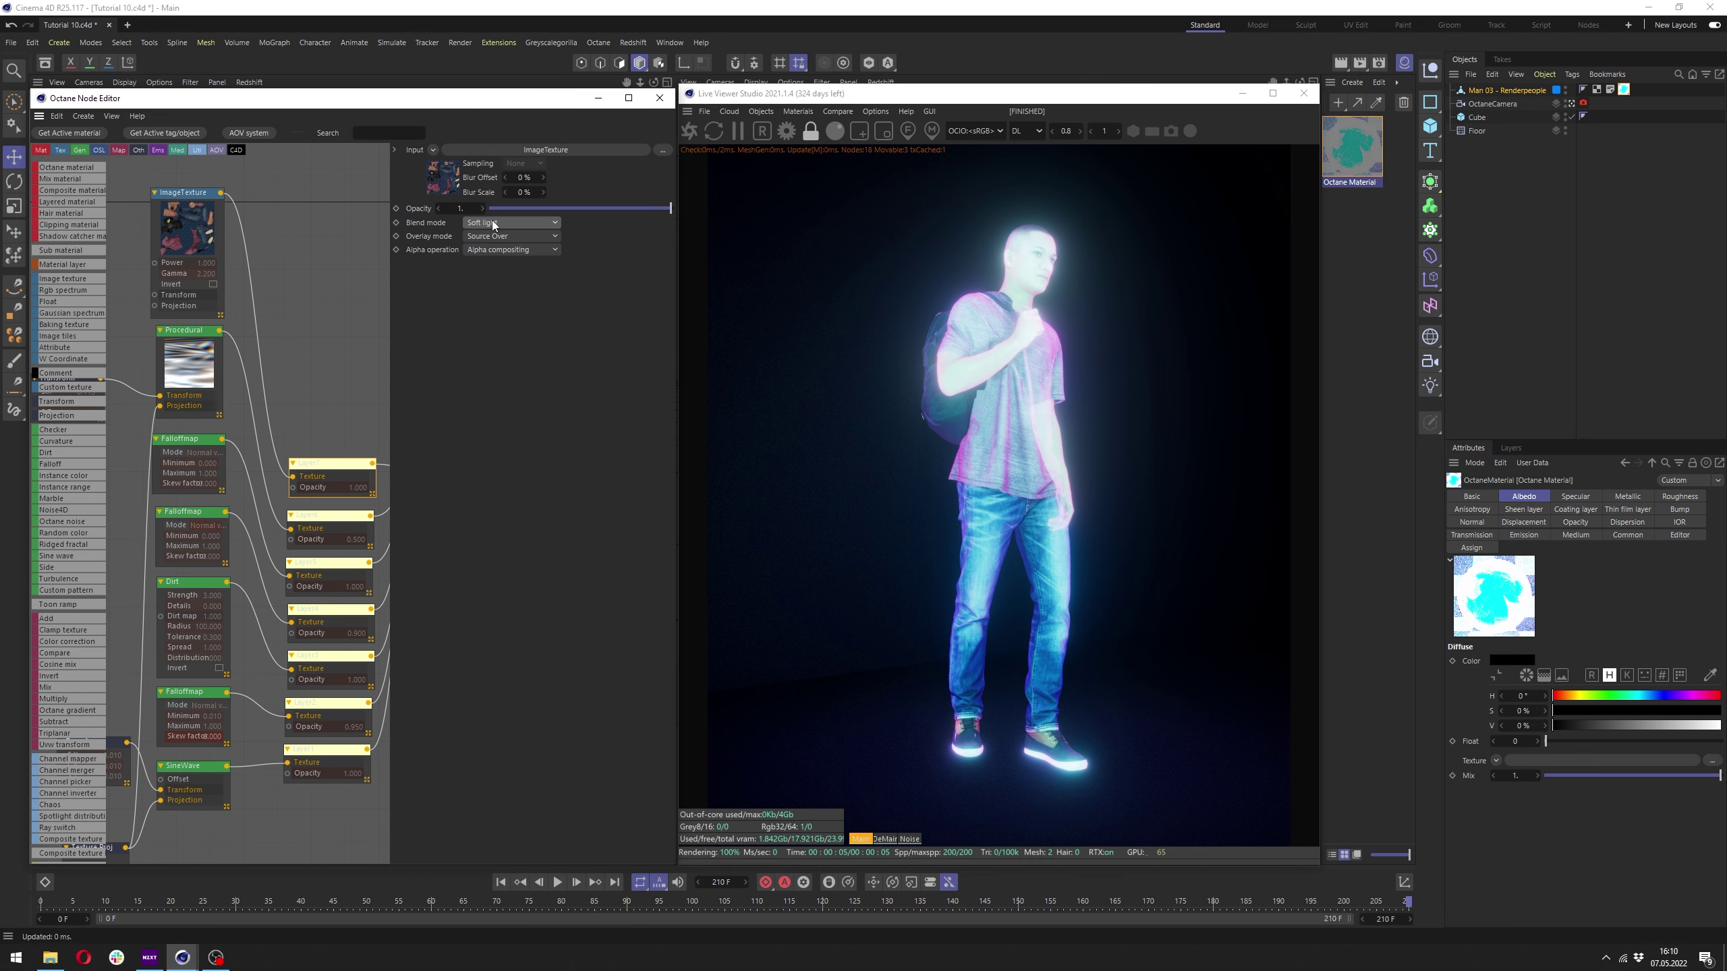
left_click(491, 220)
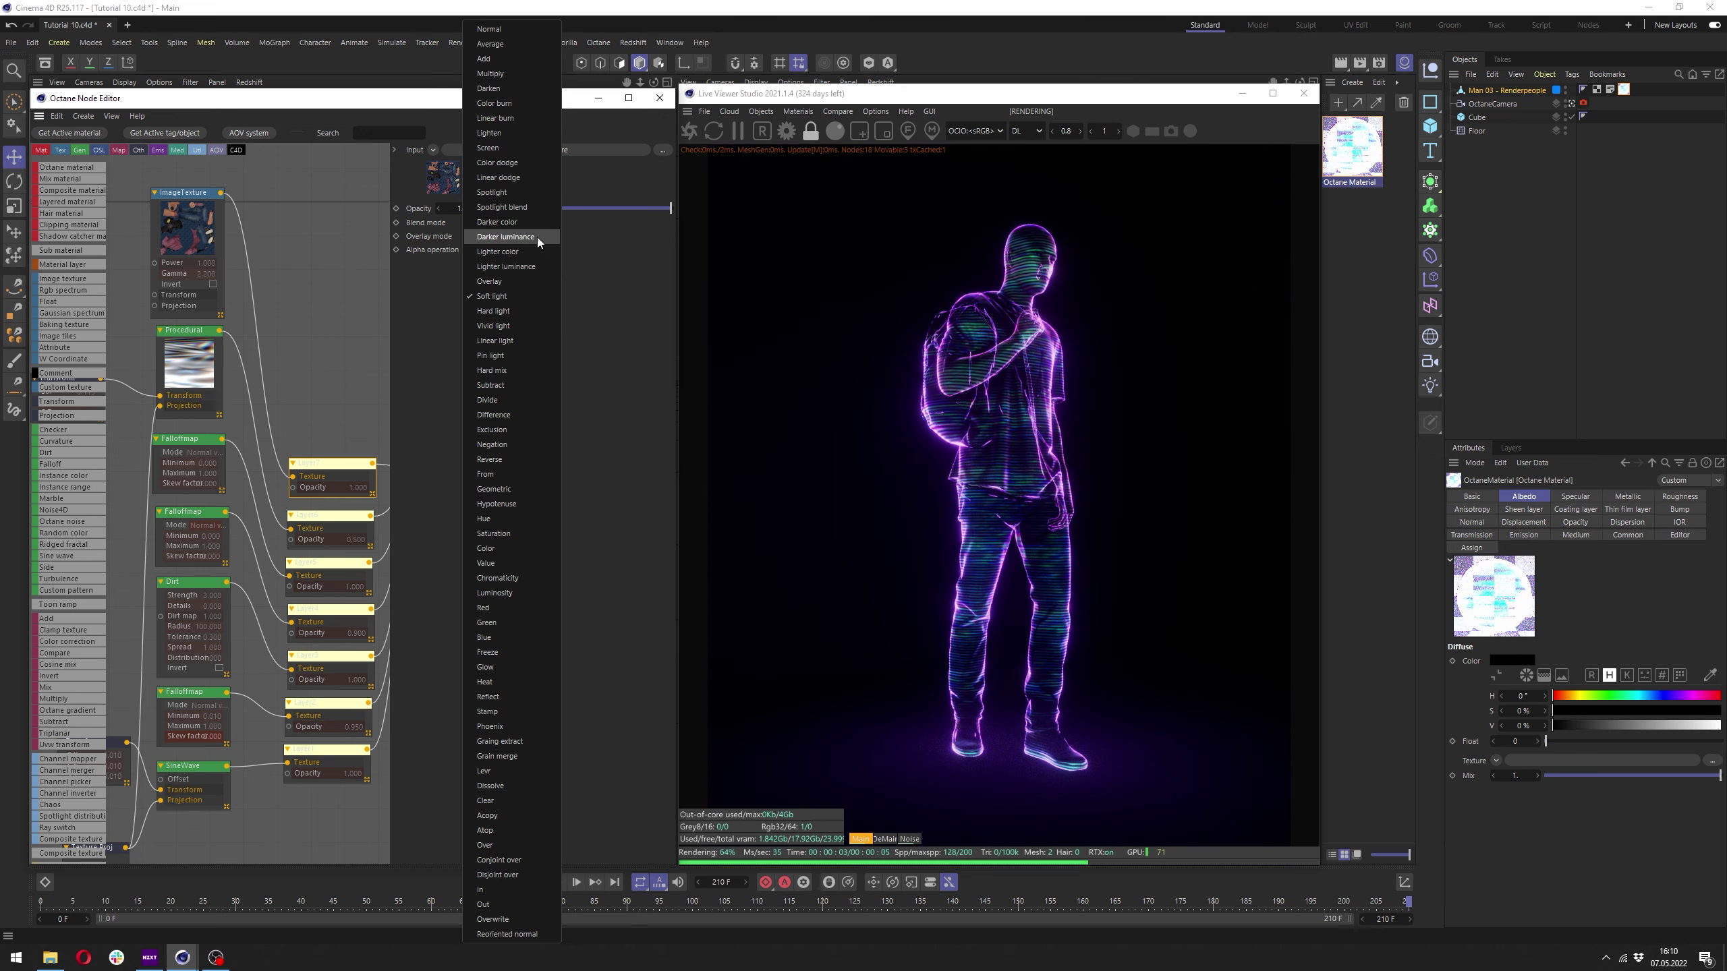
left_click(497, 431)
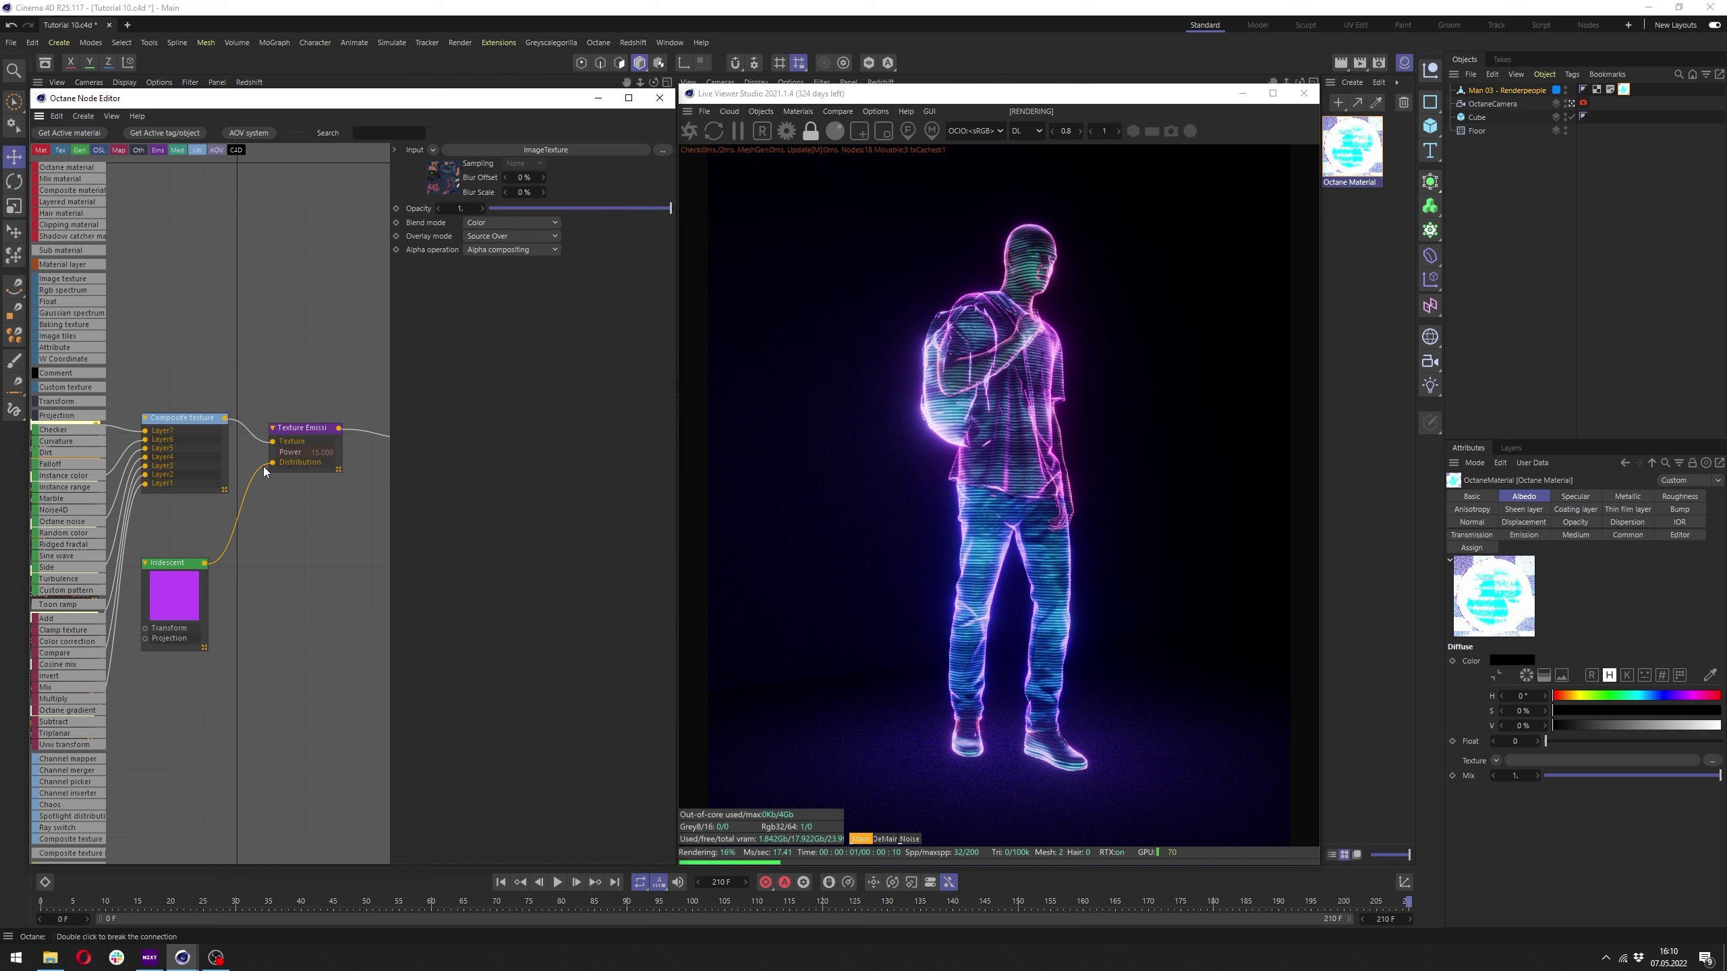
key("ctrl+z")
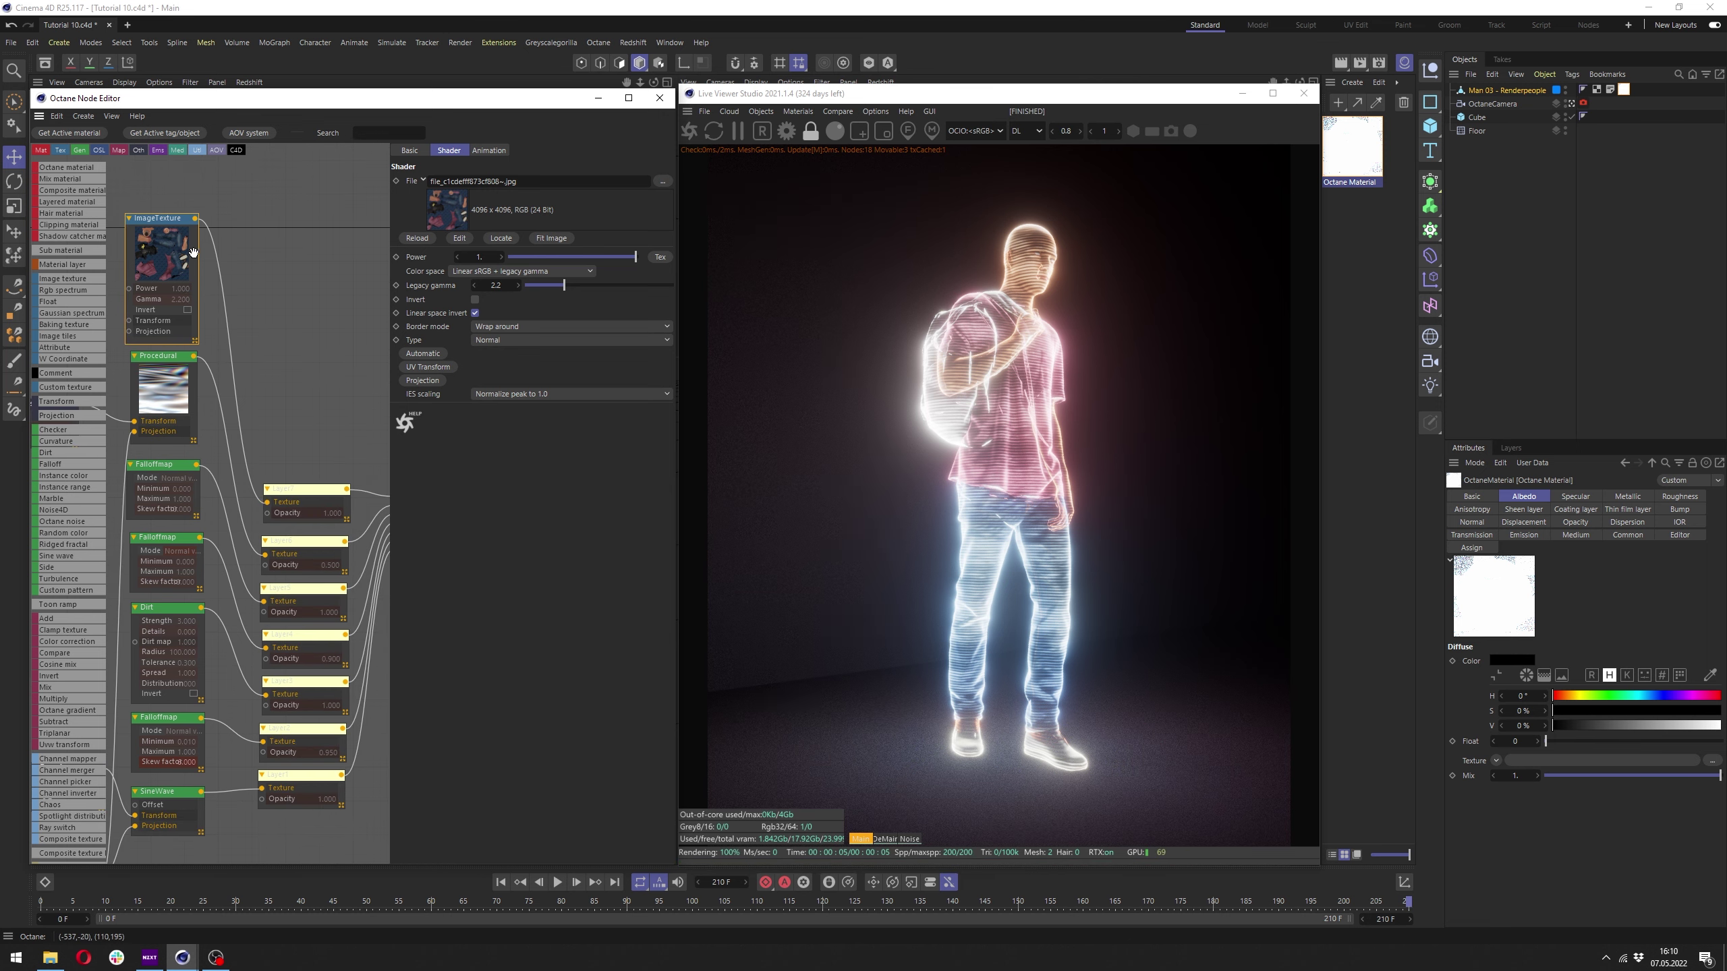
left_click(338, 592)
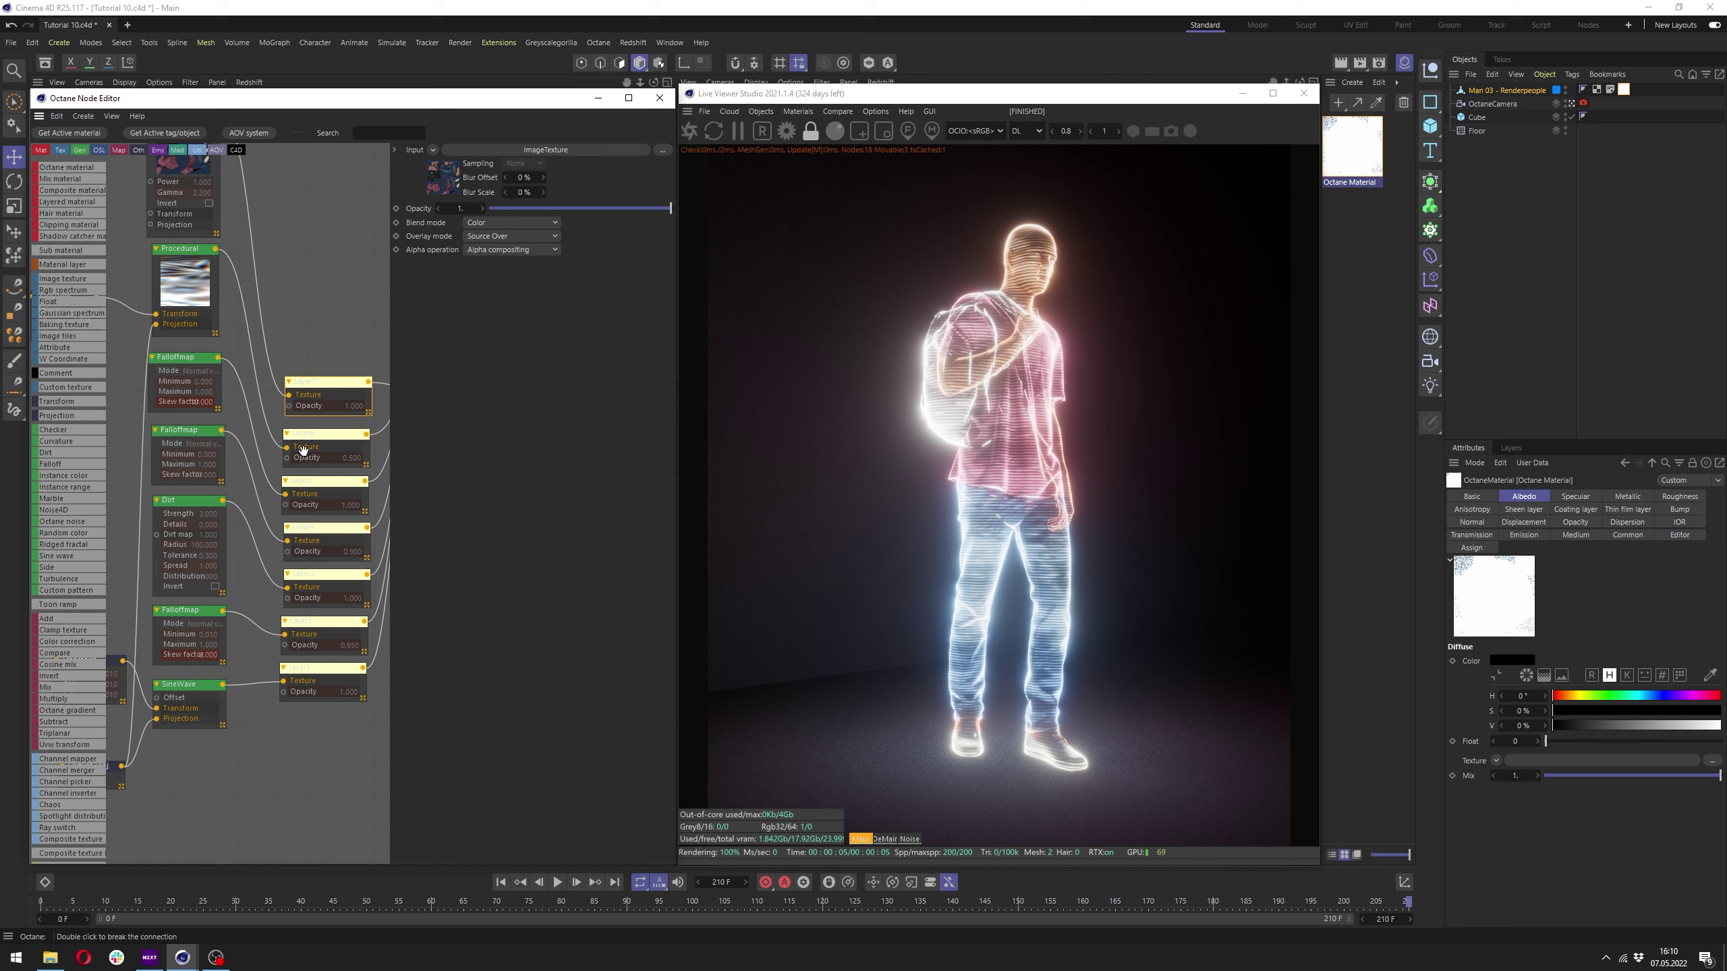
Wire the top texture into Layer6 and set the Procedural layer's opacity to 0.5.
left_click(494, 221)
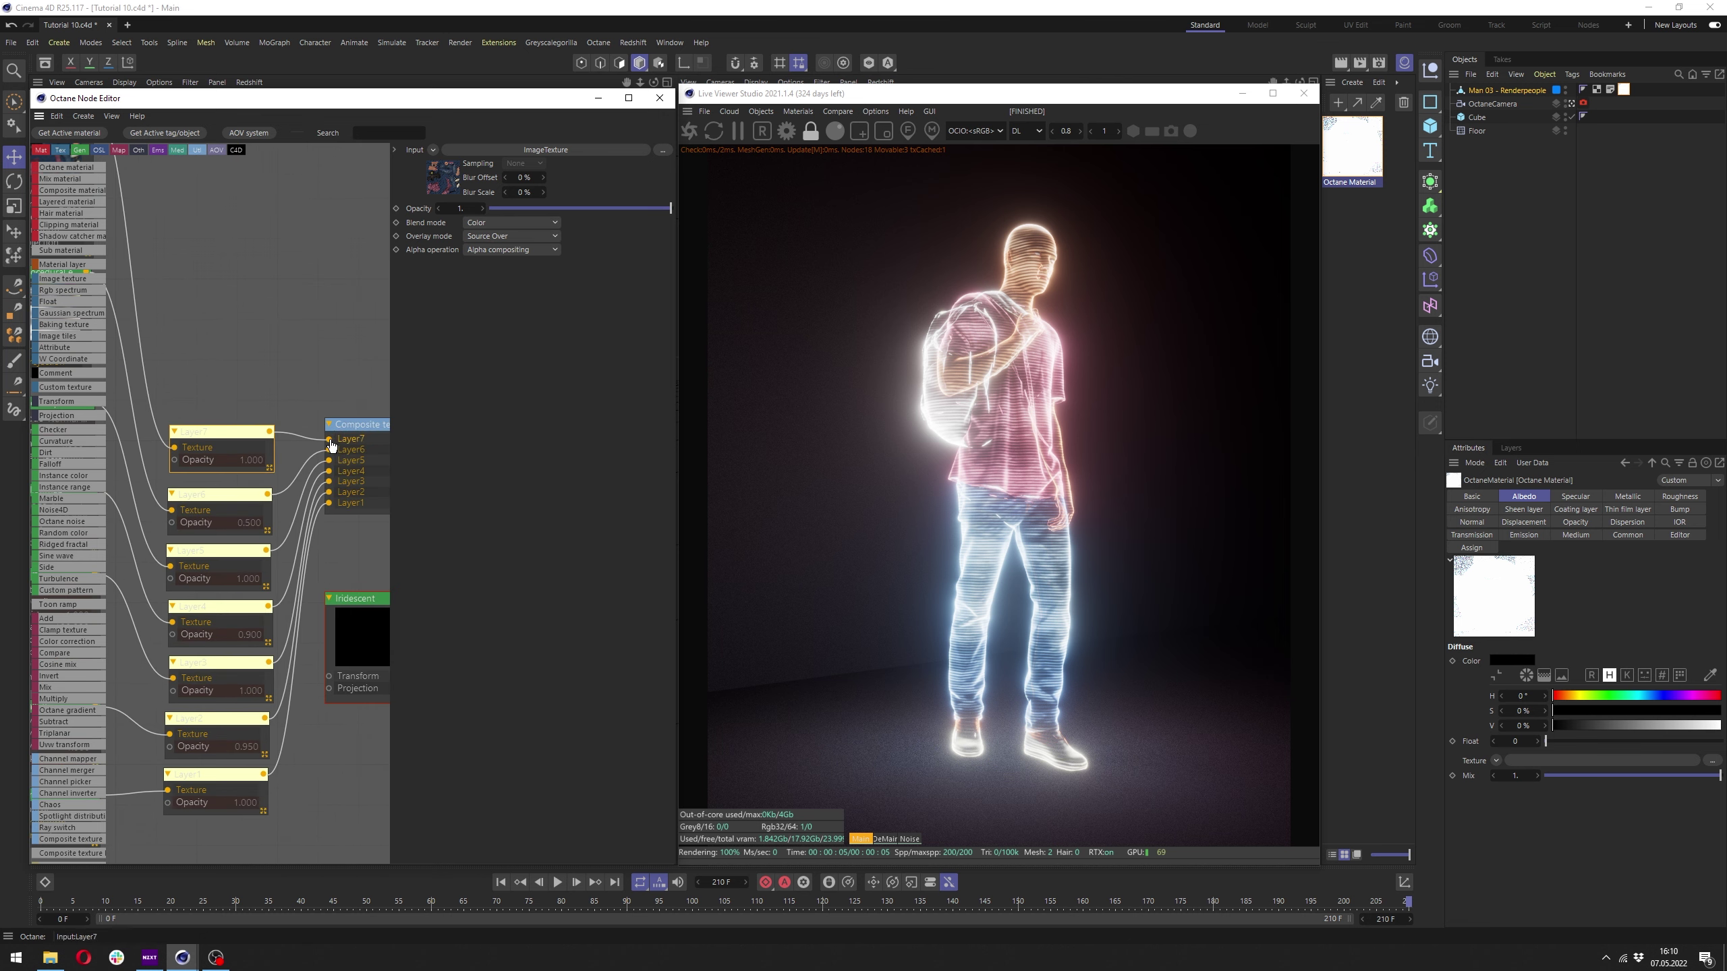
left_click_drag(331, 457, 318, 459)
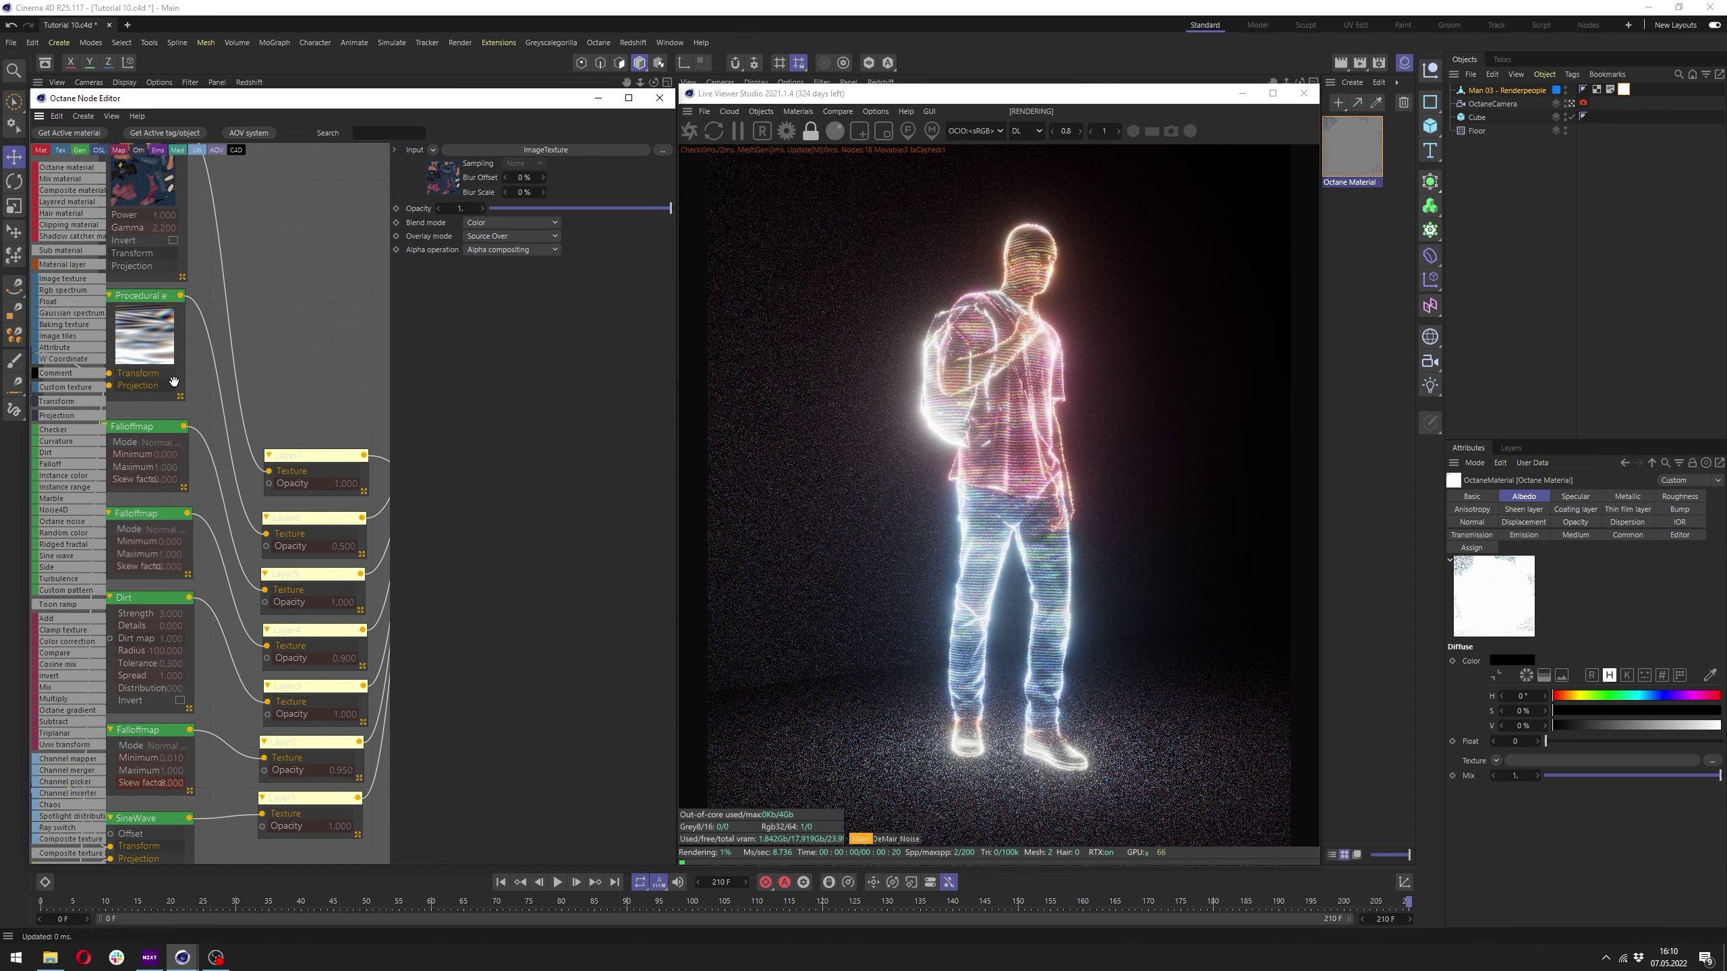
left_click(165, 331)
left_click(310, 514)
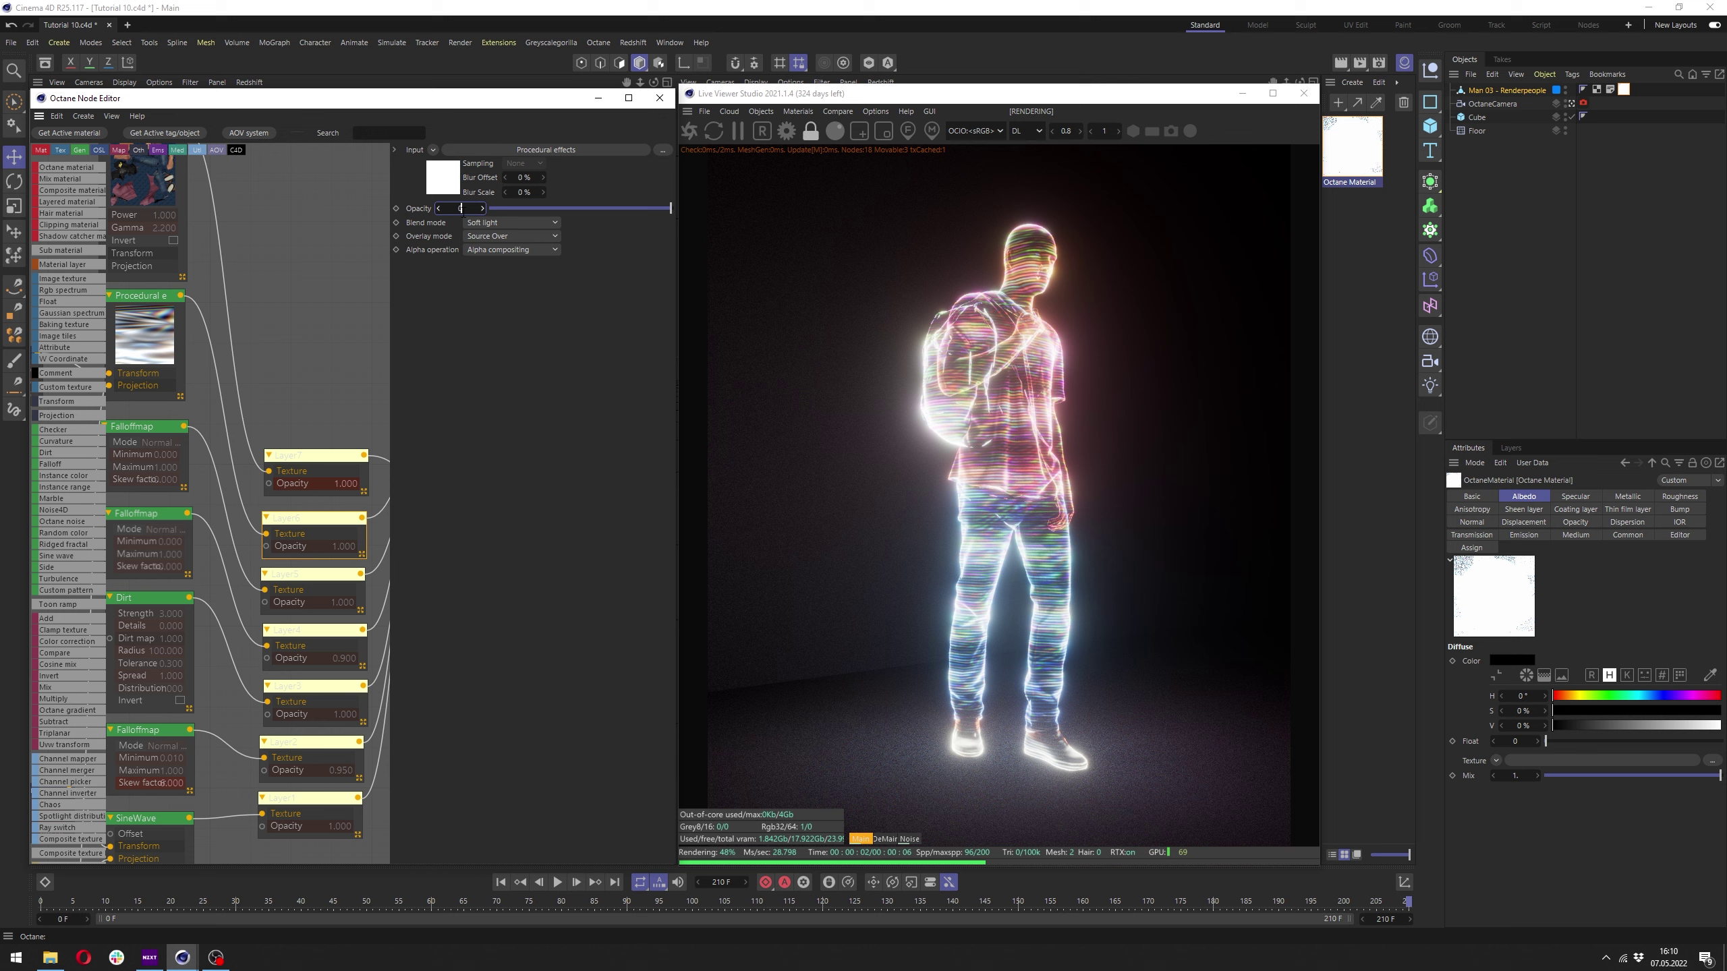
type("0.5")
key("Return")
left_click(220, 510)
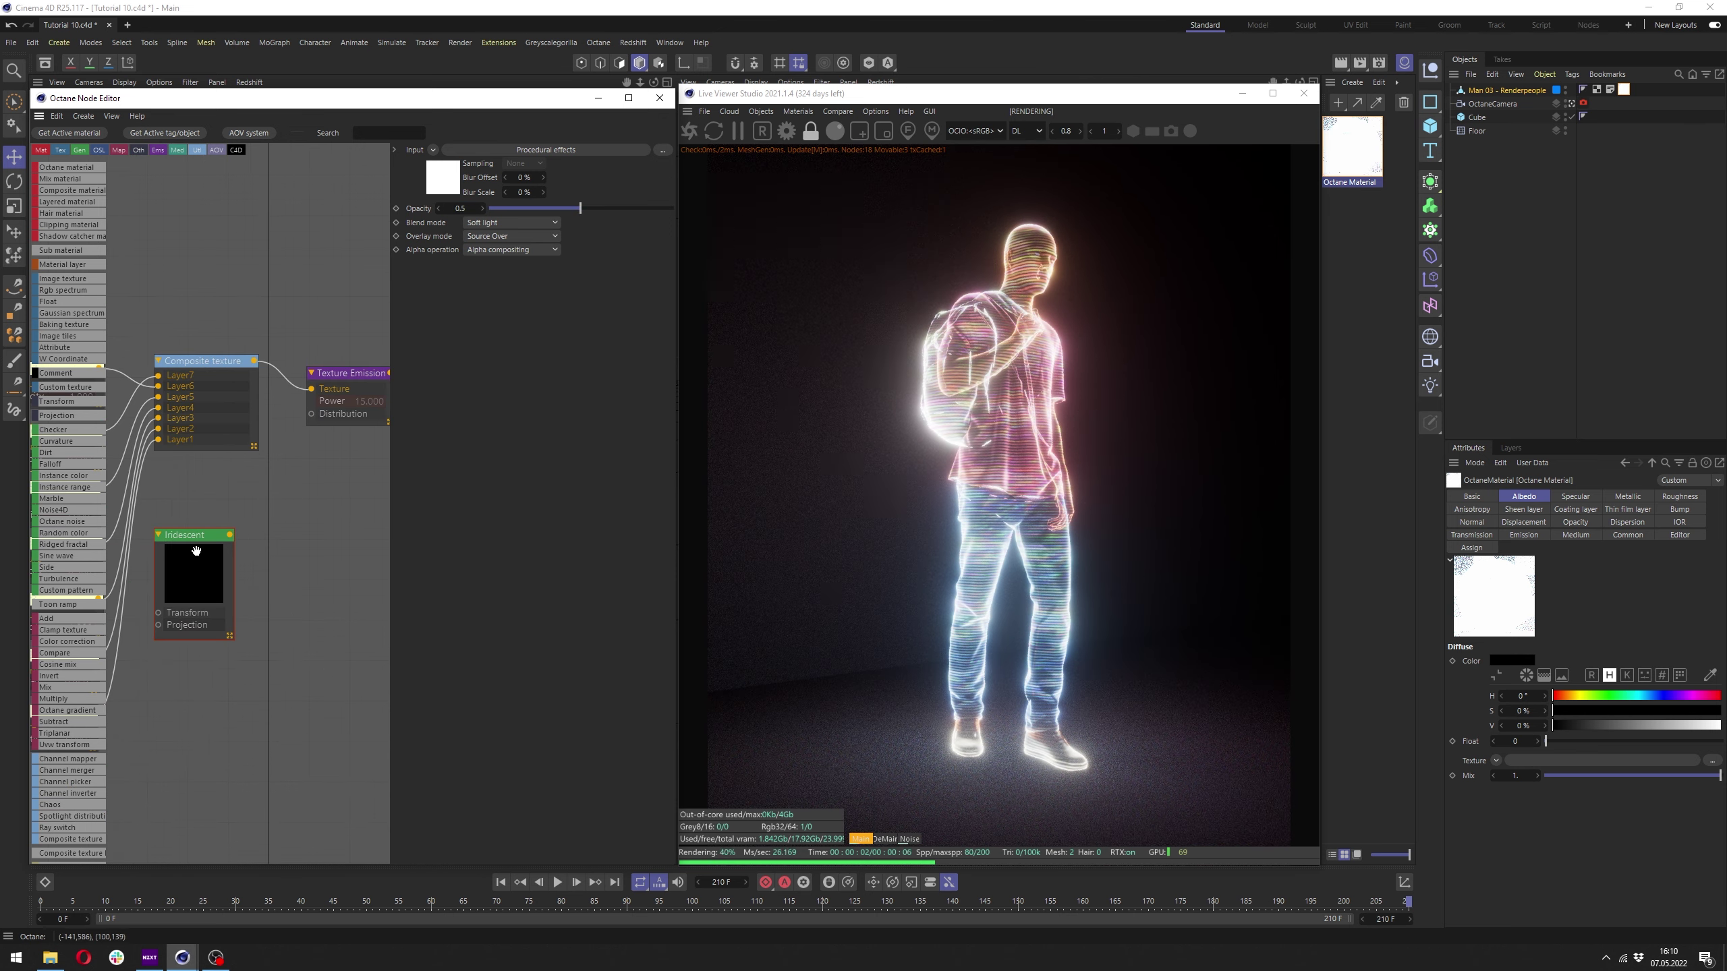
Connect Iridescent to emission distribution, lower its weight to about 0.59, and give it a white base colour.
left_click_drag(196, 551, 191, 571)
left_click_drag(309, 435, 312, 414)
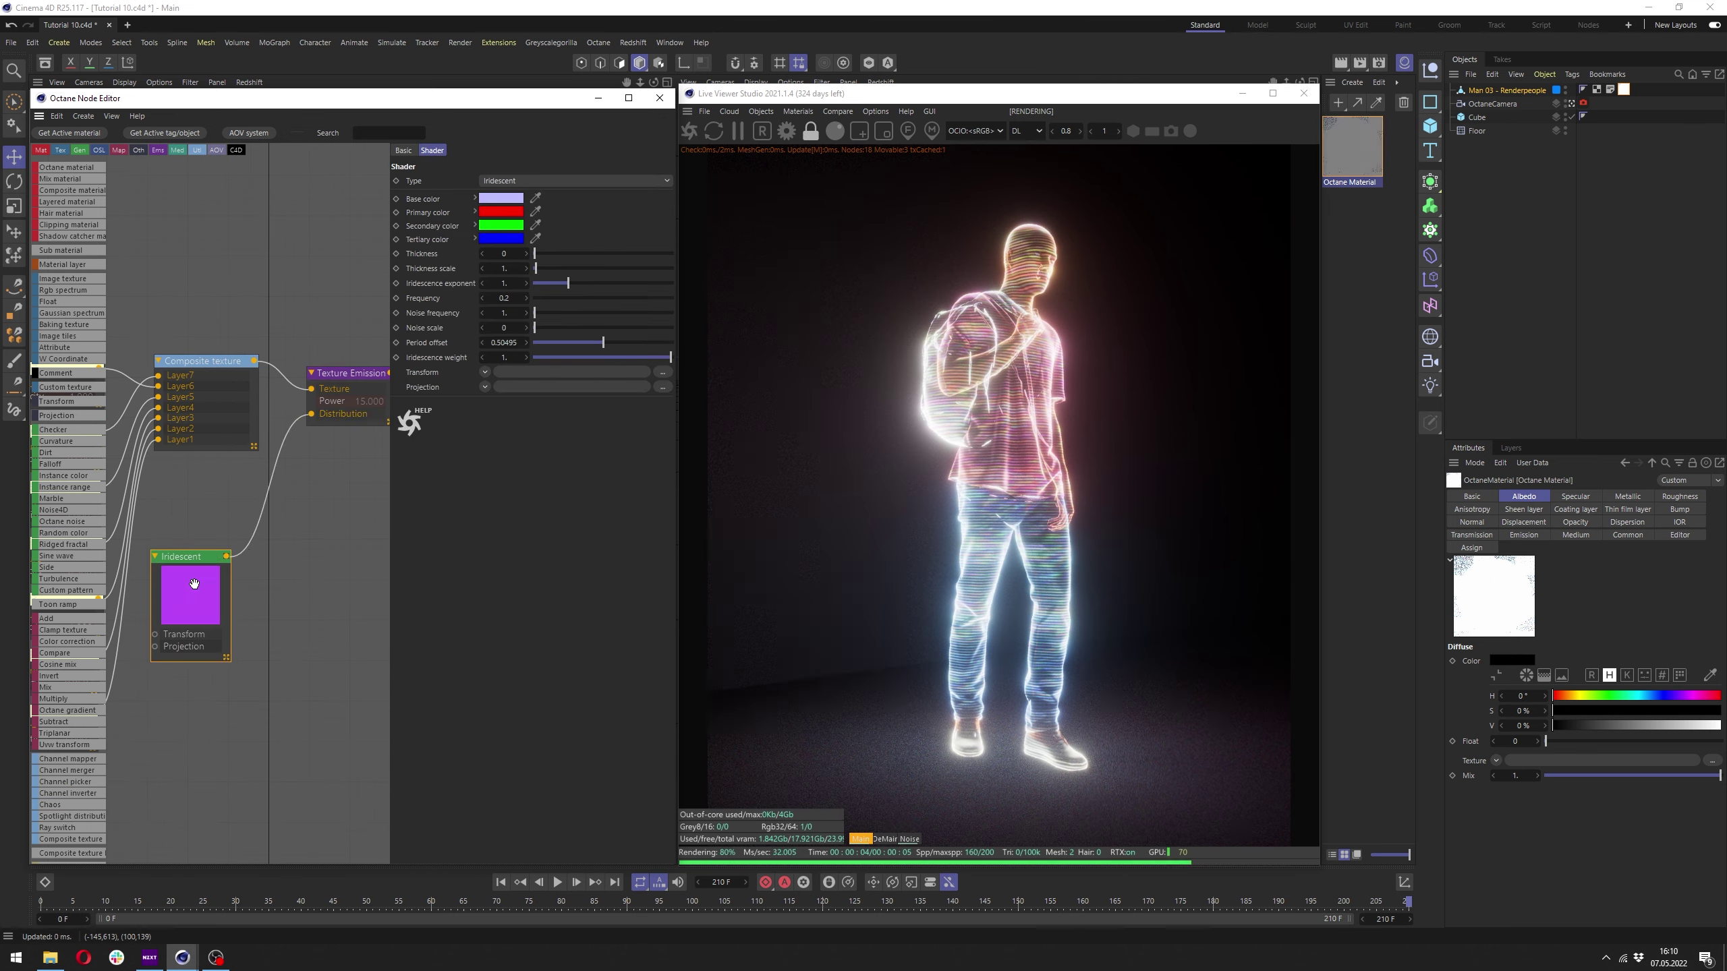
mouse_move(596, 360)
left_mouse_down()
mouse_move(508, 345)
mouse_move(626, 358)
mouse_move(588, 344)
mouse_move(588, 359)
mouse_move(614, 356)
mouse_move(587, 343)
left_mouse_up()
left_click(498, 200)
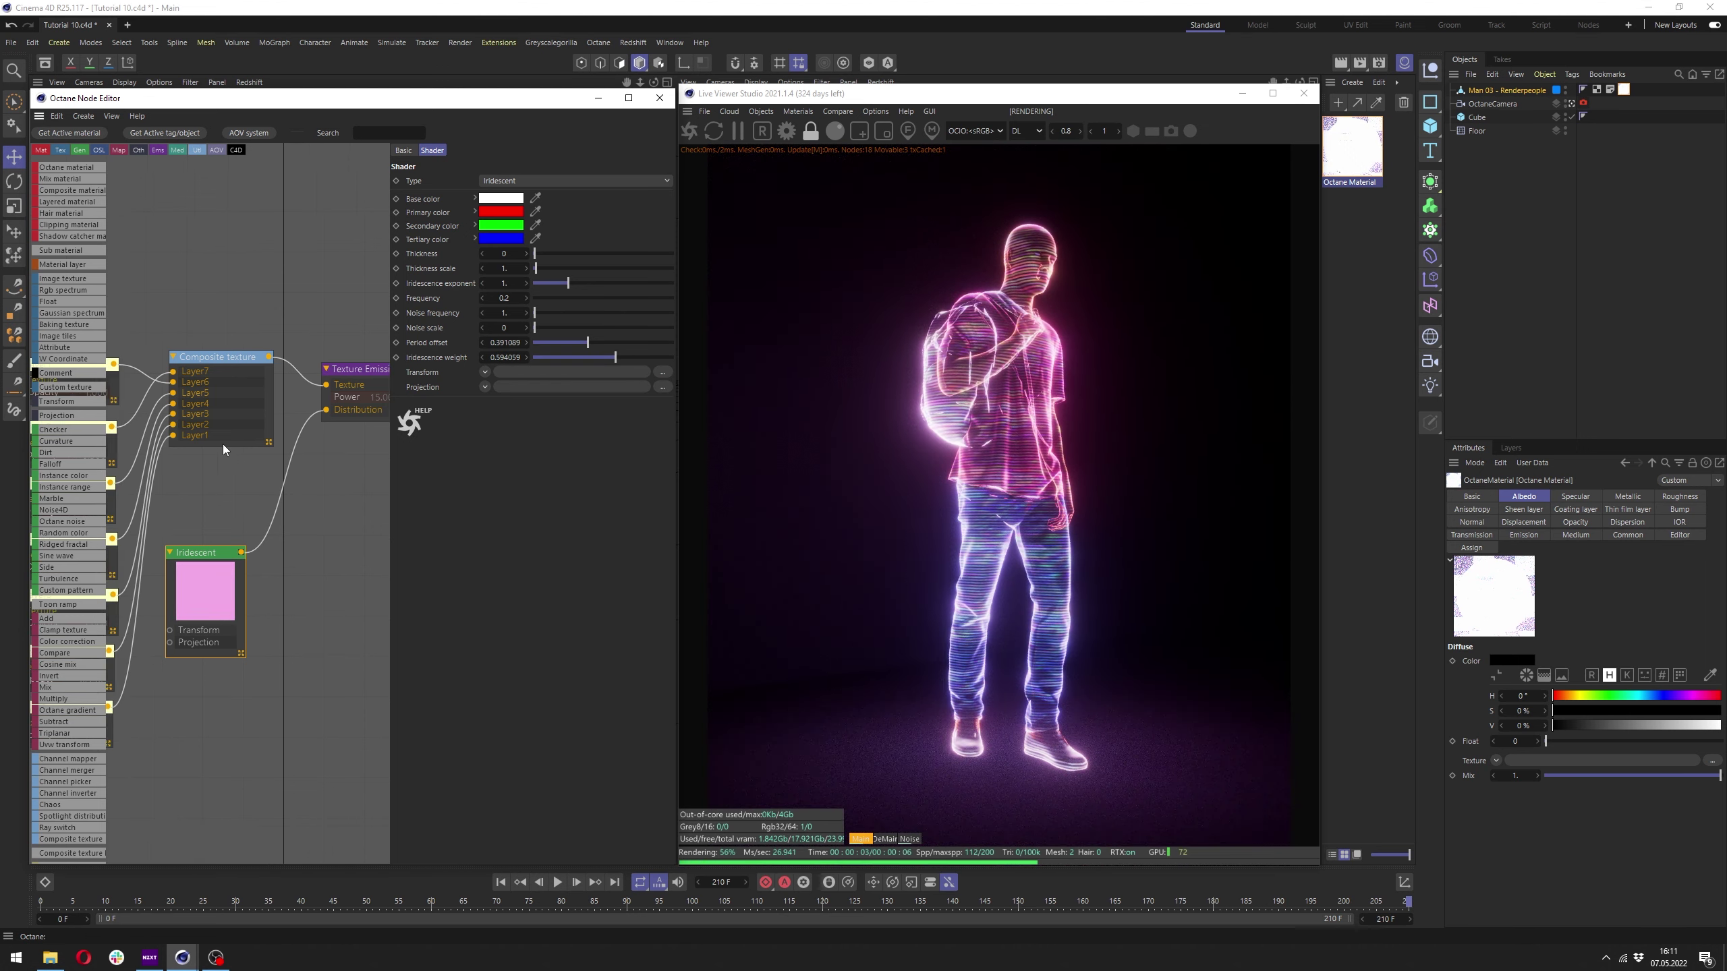
Shift the Transform node's vertical offset to move the line pattern and keyframe it.
middle_click_drag(162, 397, 233, 522)
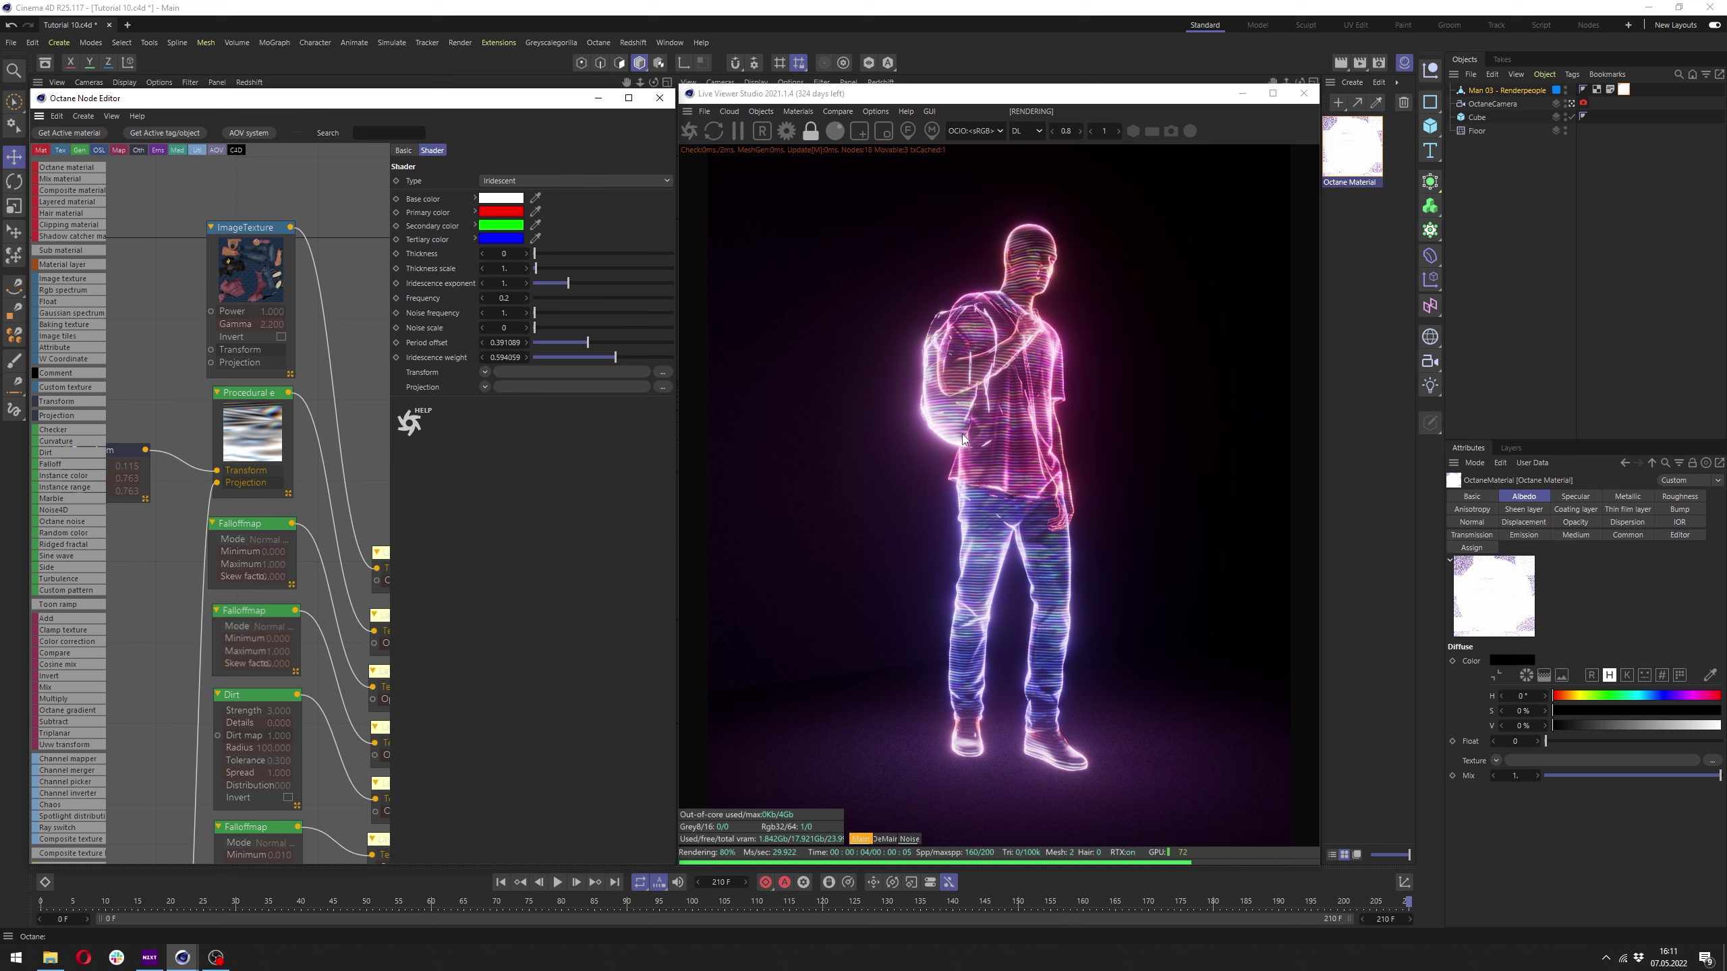
middle_click_drag(354, 480, 413, 158)
left_click(340, 603)
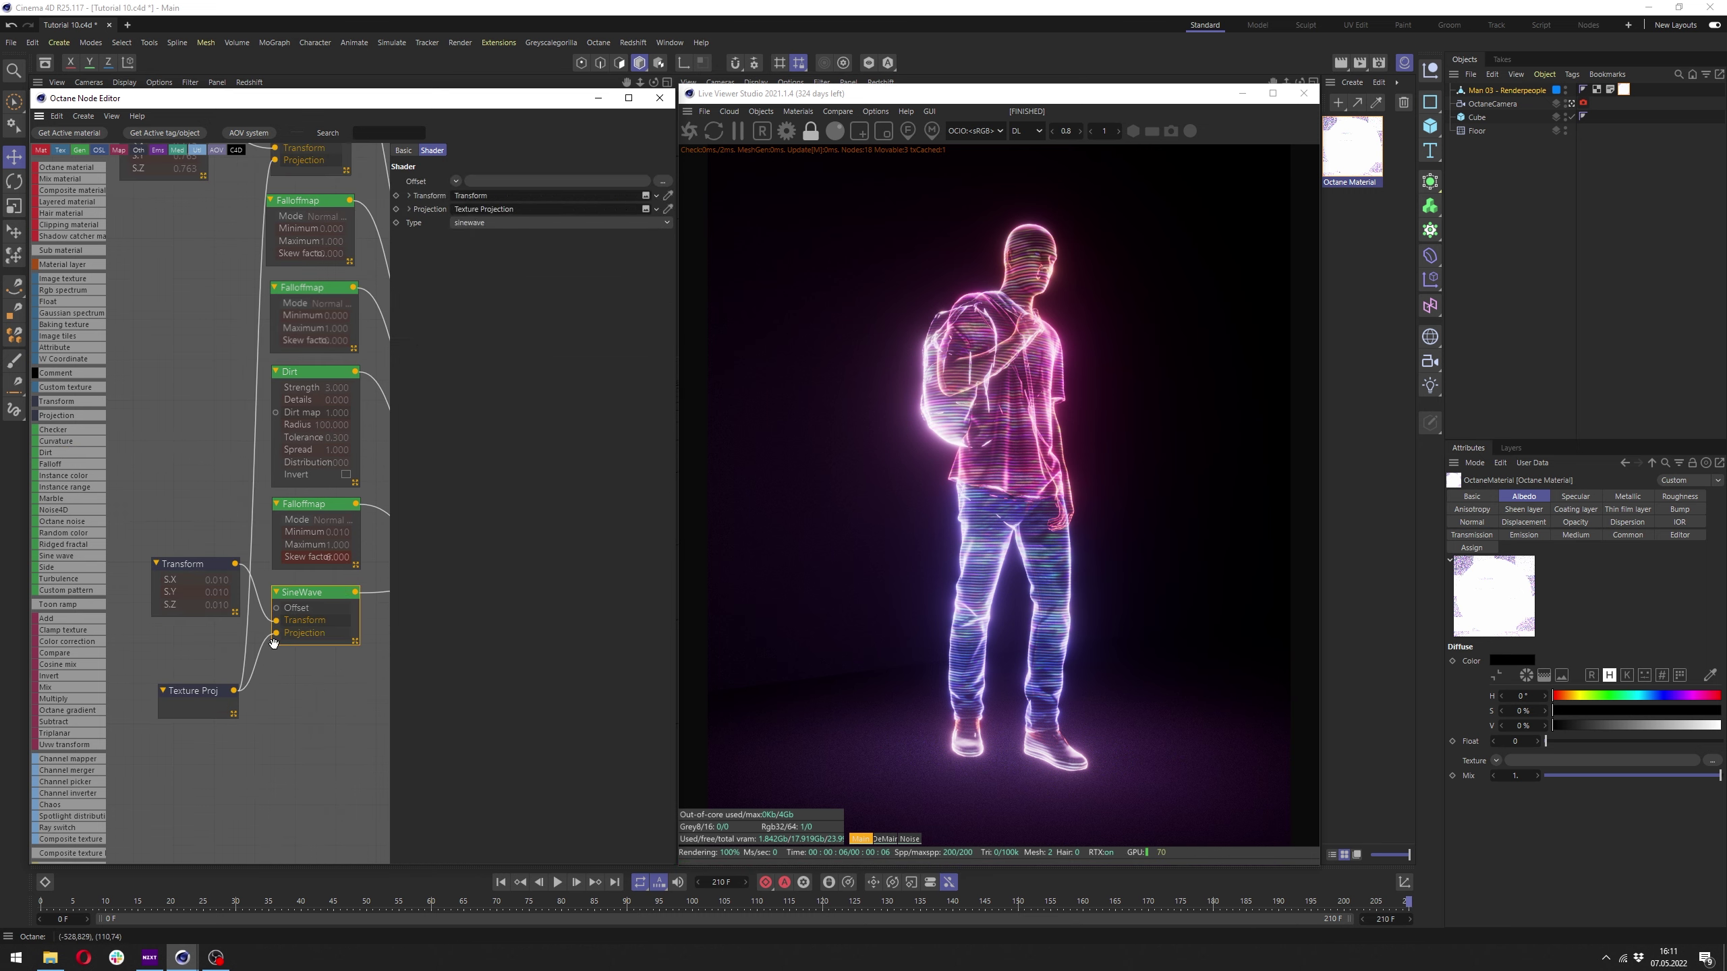
left_click(178, 568)
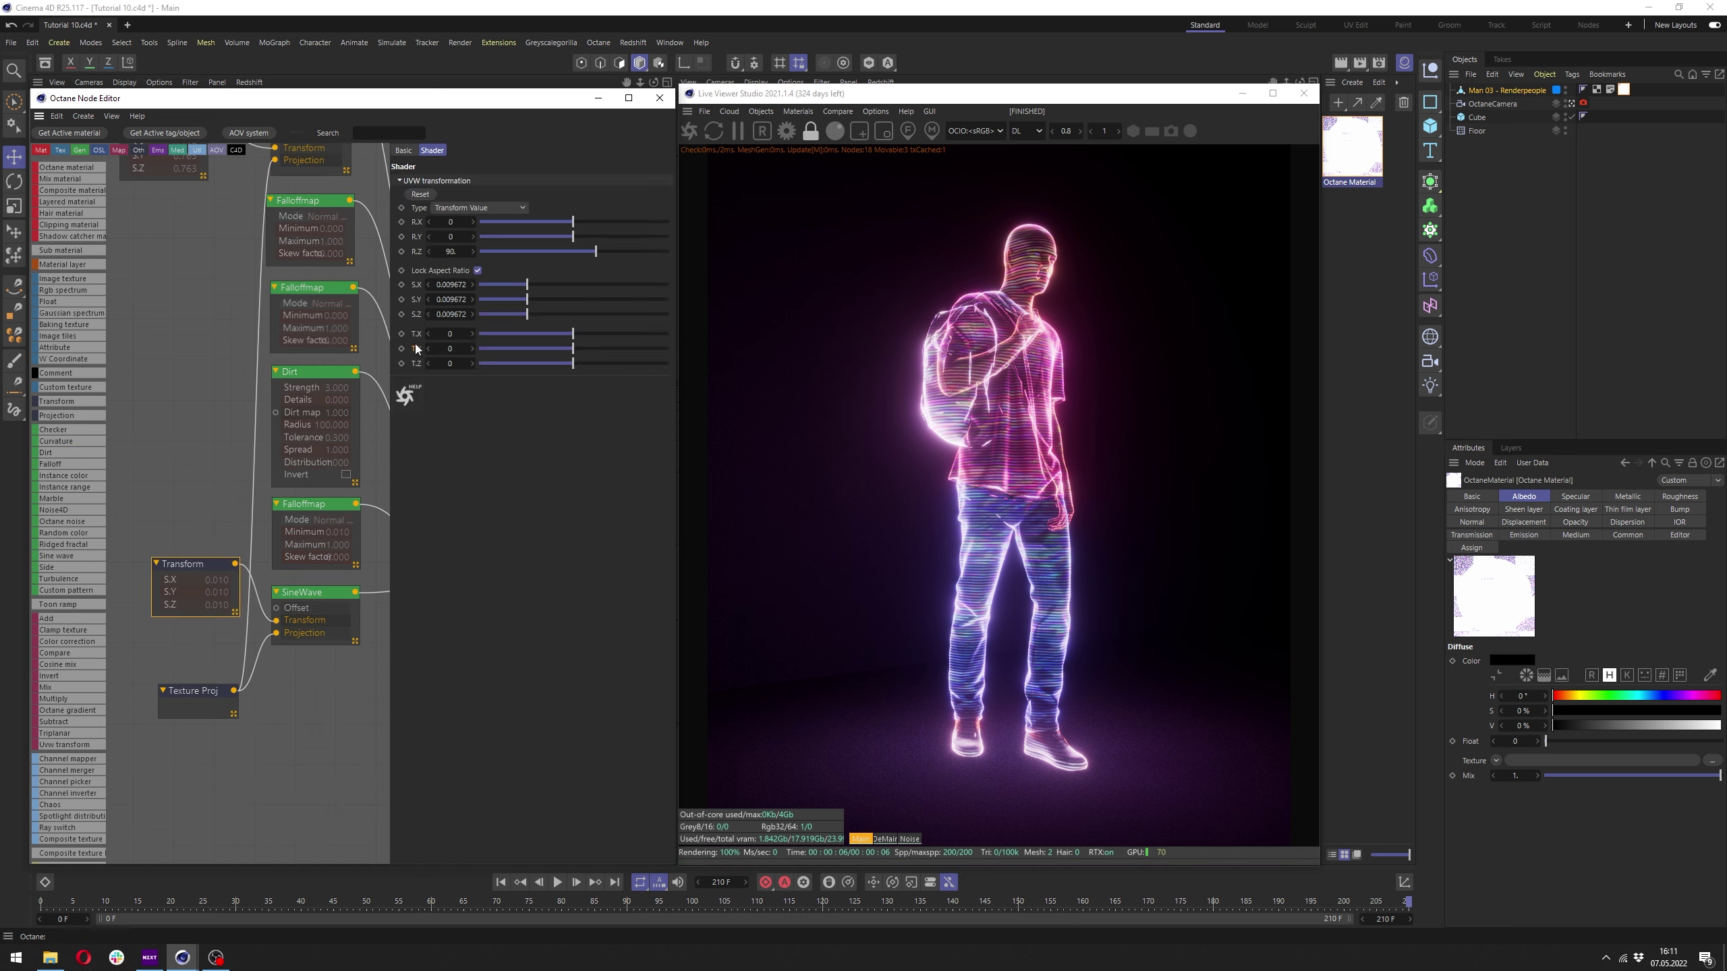
left_click(571, 349)
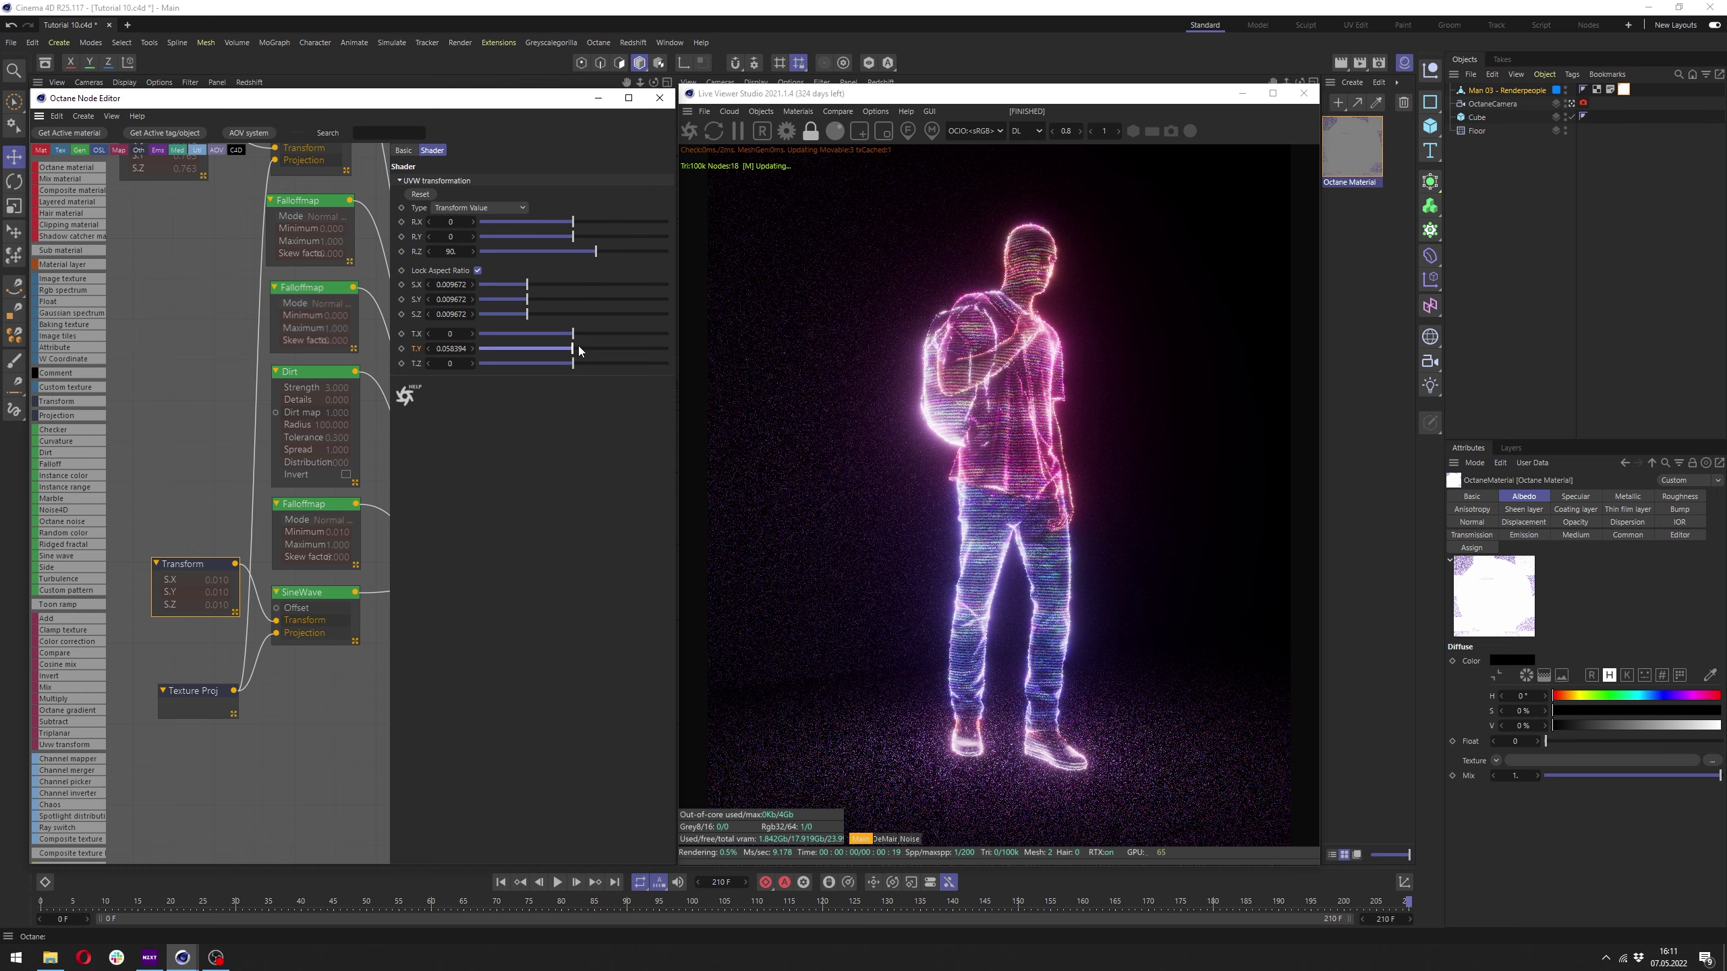
left_click_drag(61, 913, 19, 913)
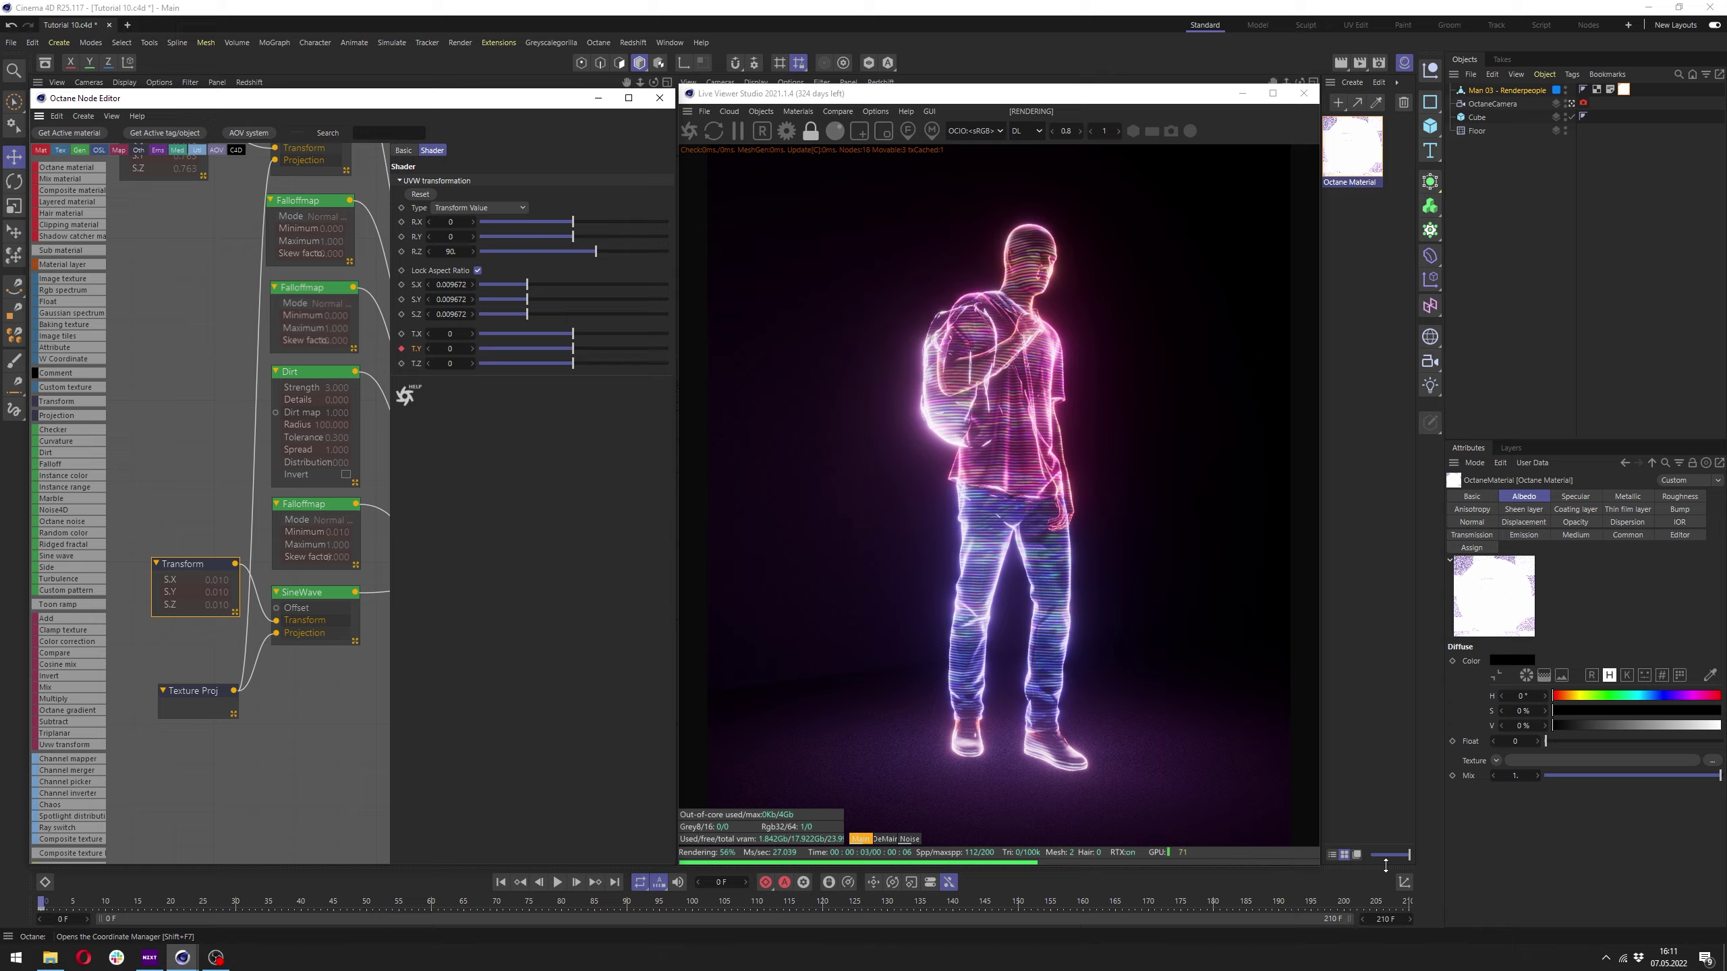
key("F8")
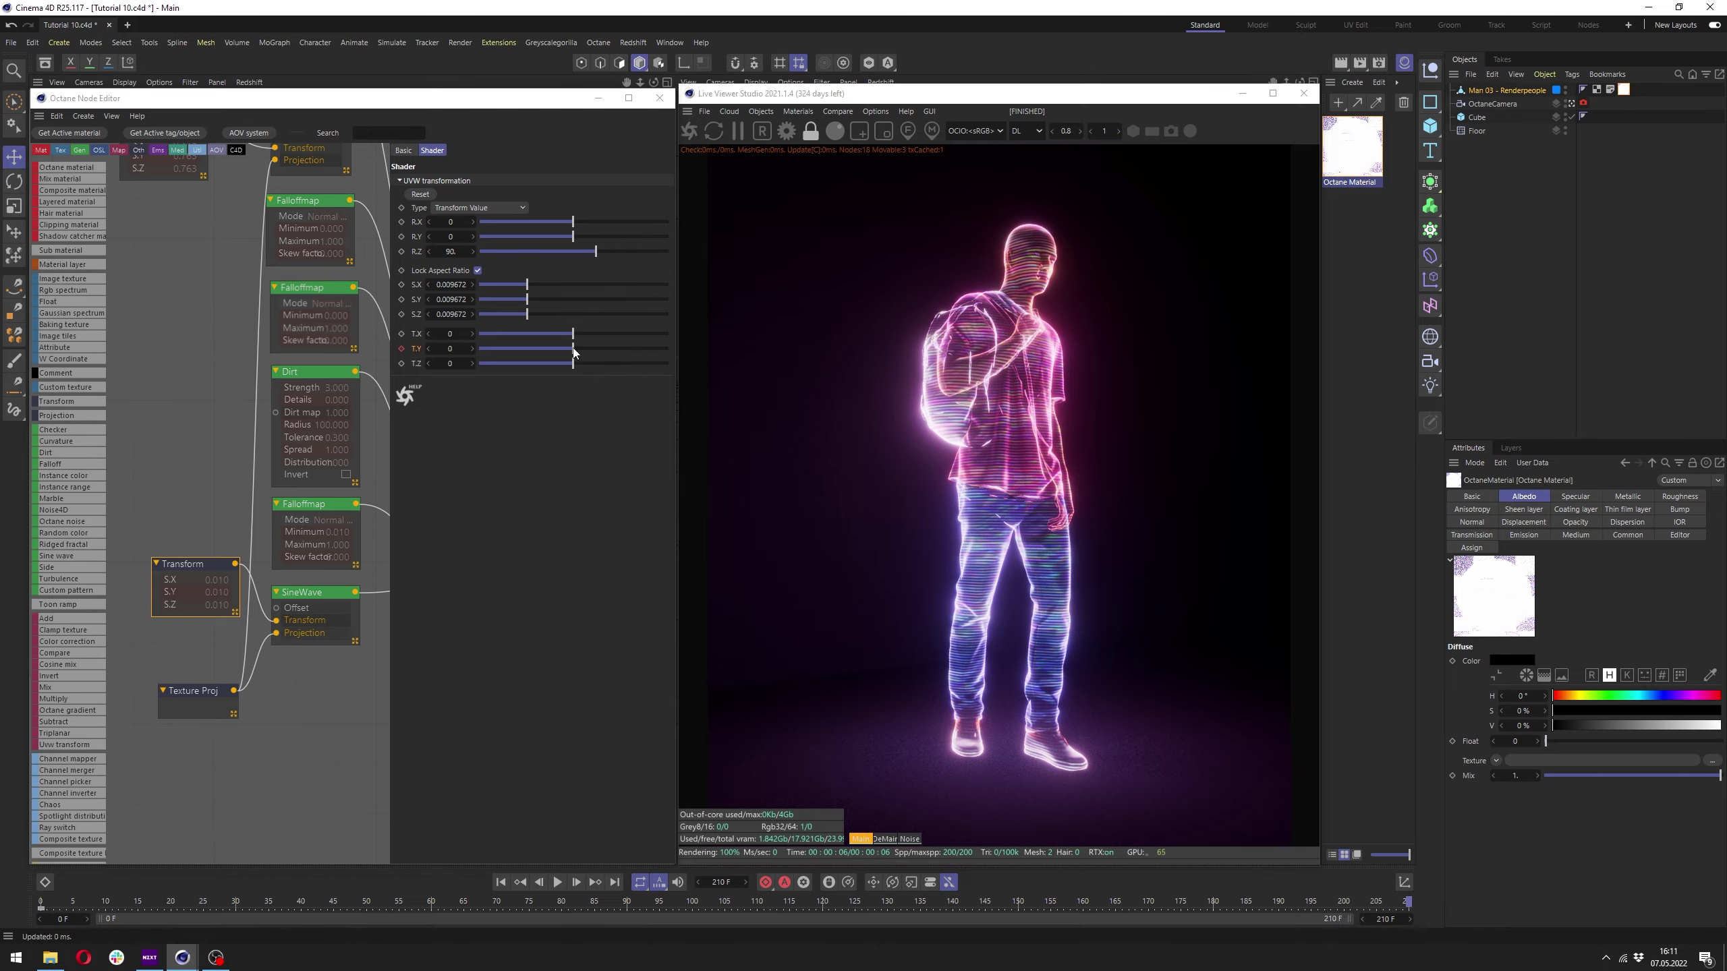
left_click(574, 351)
mouse_move(571, 350)
left_mouse_down()
mouse_move(589, 359)
mouse_move(403, 352)
left_mouse_up()
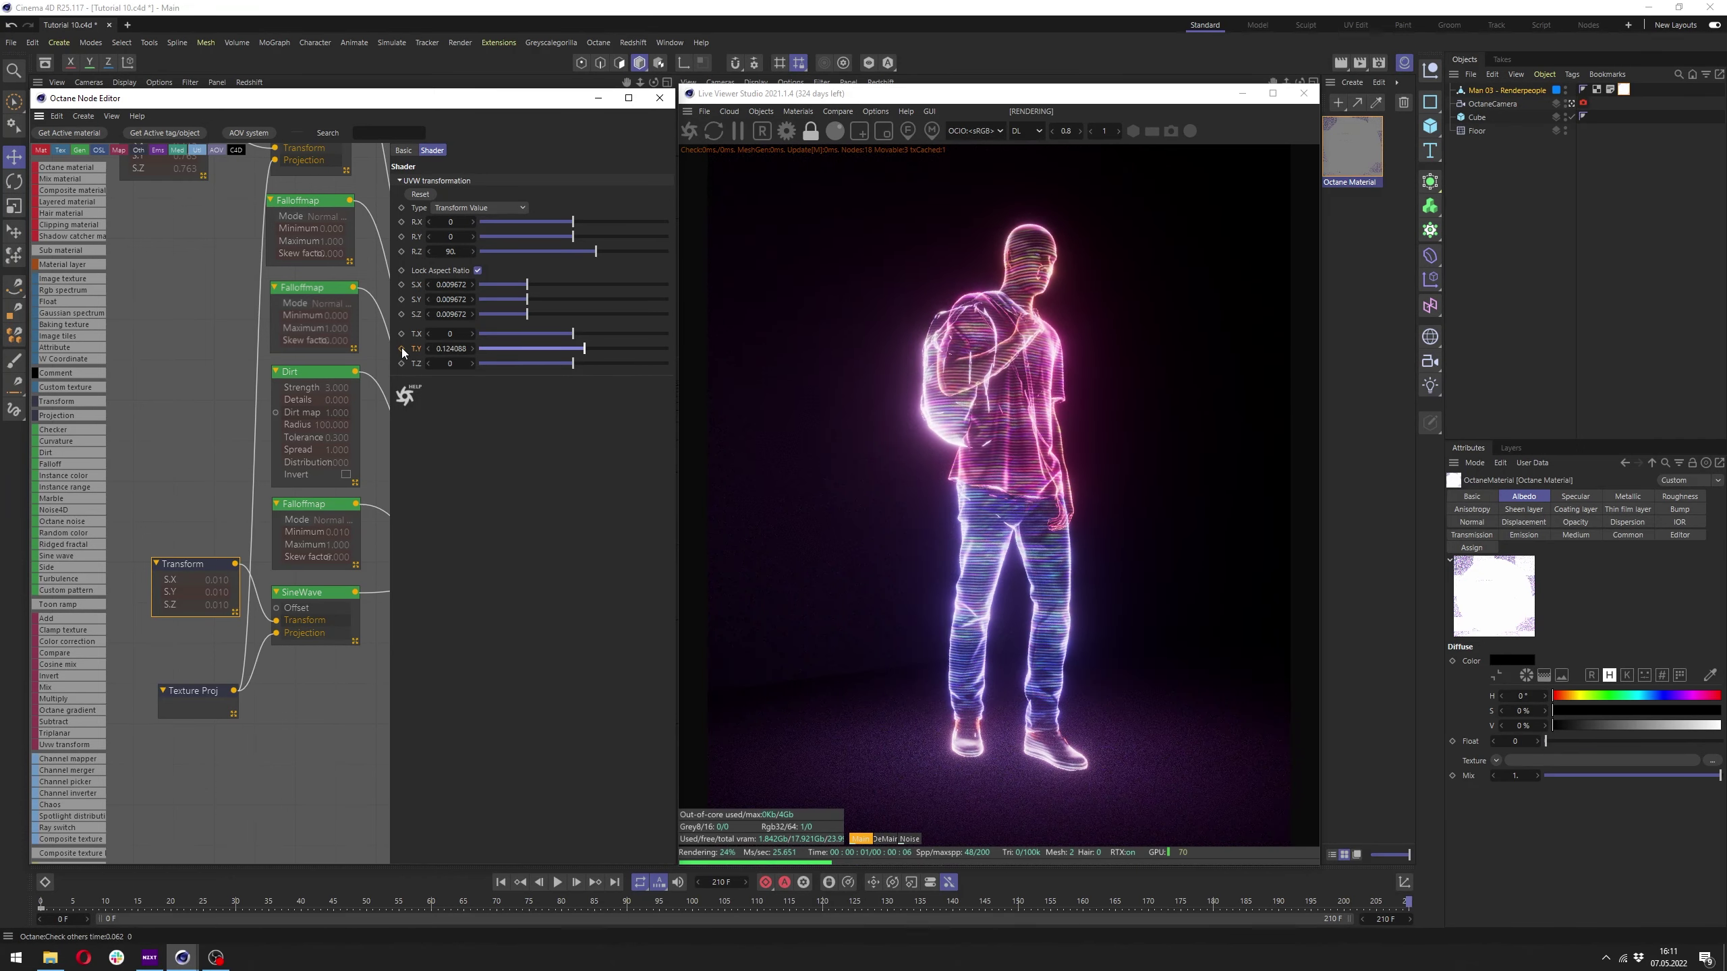
left_click(403, 350)
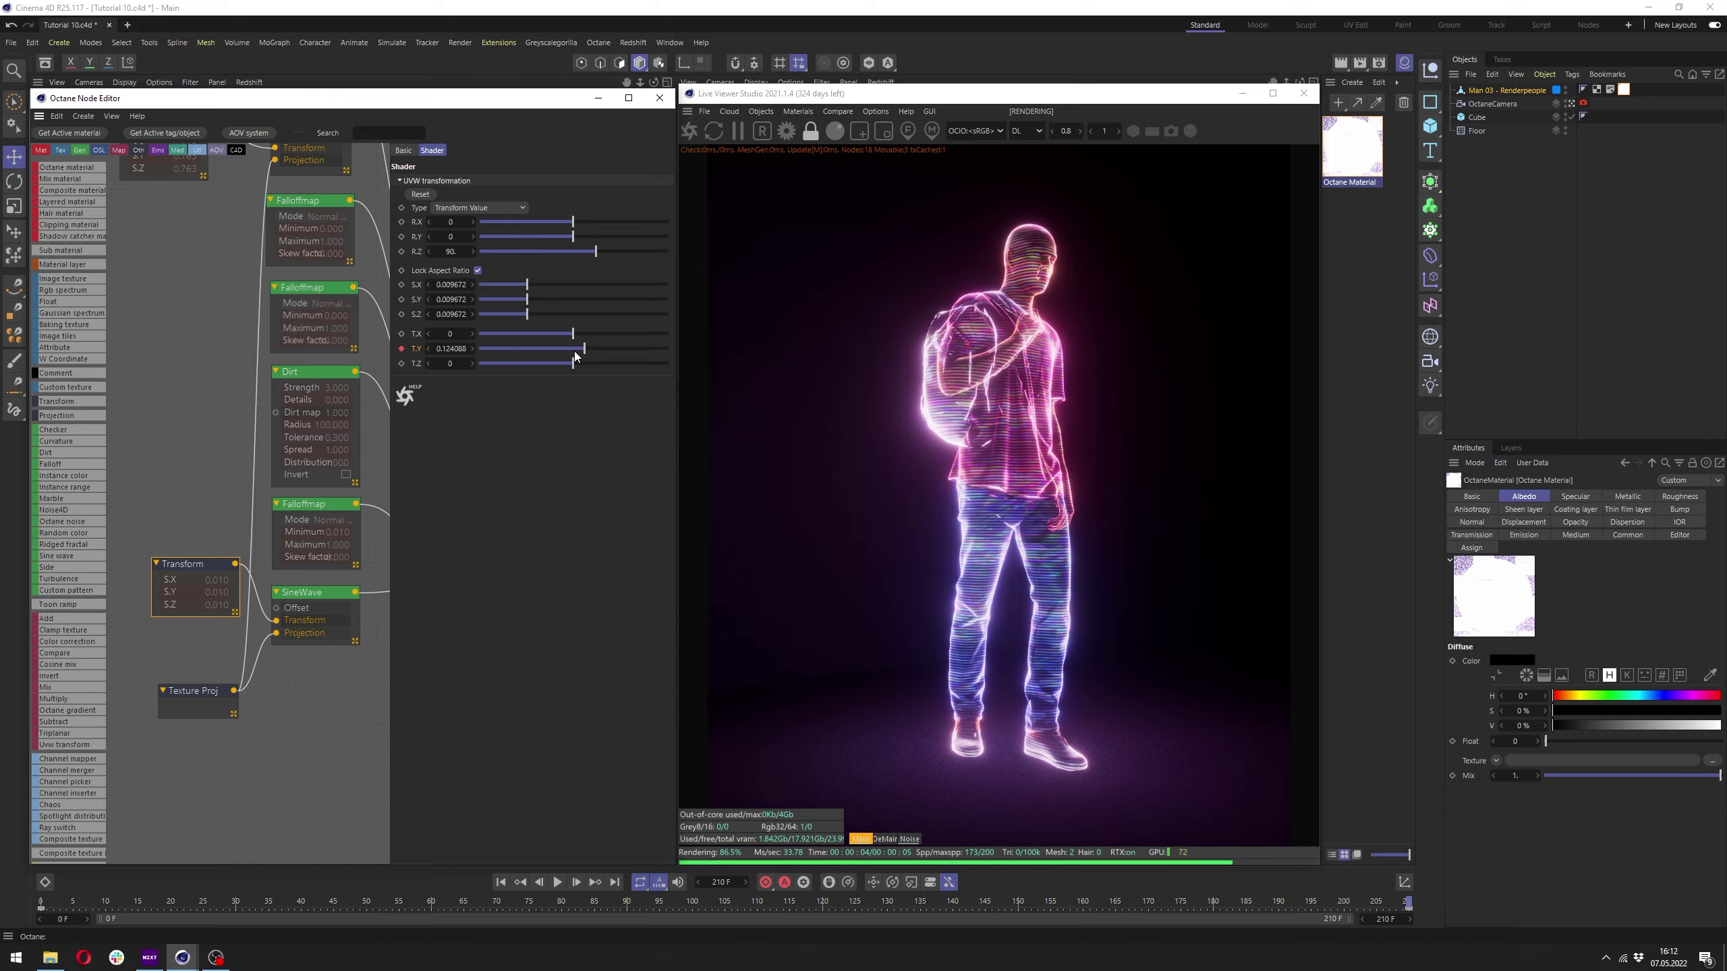
Step through the timeline to the last frame, around frame 186, and back to frame 0 to check the line motion.
left_click_drag(1417, 914, 1403, 907)
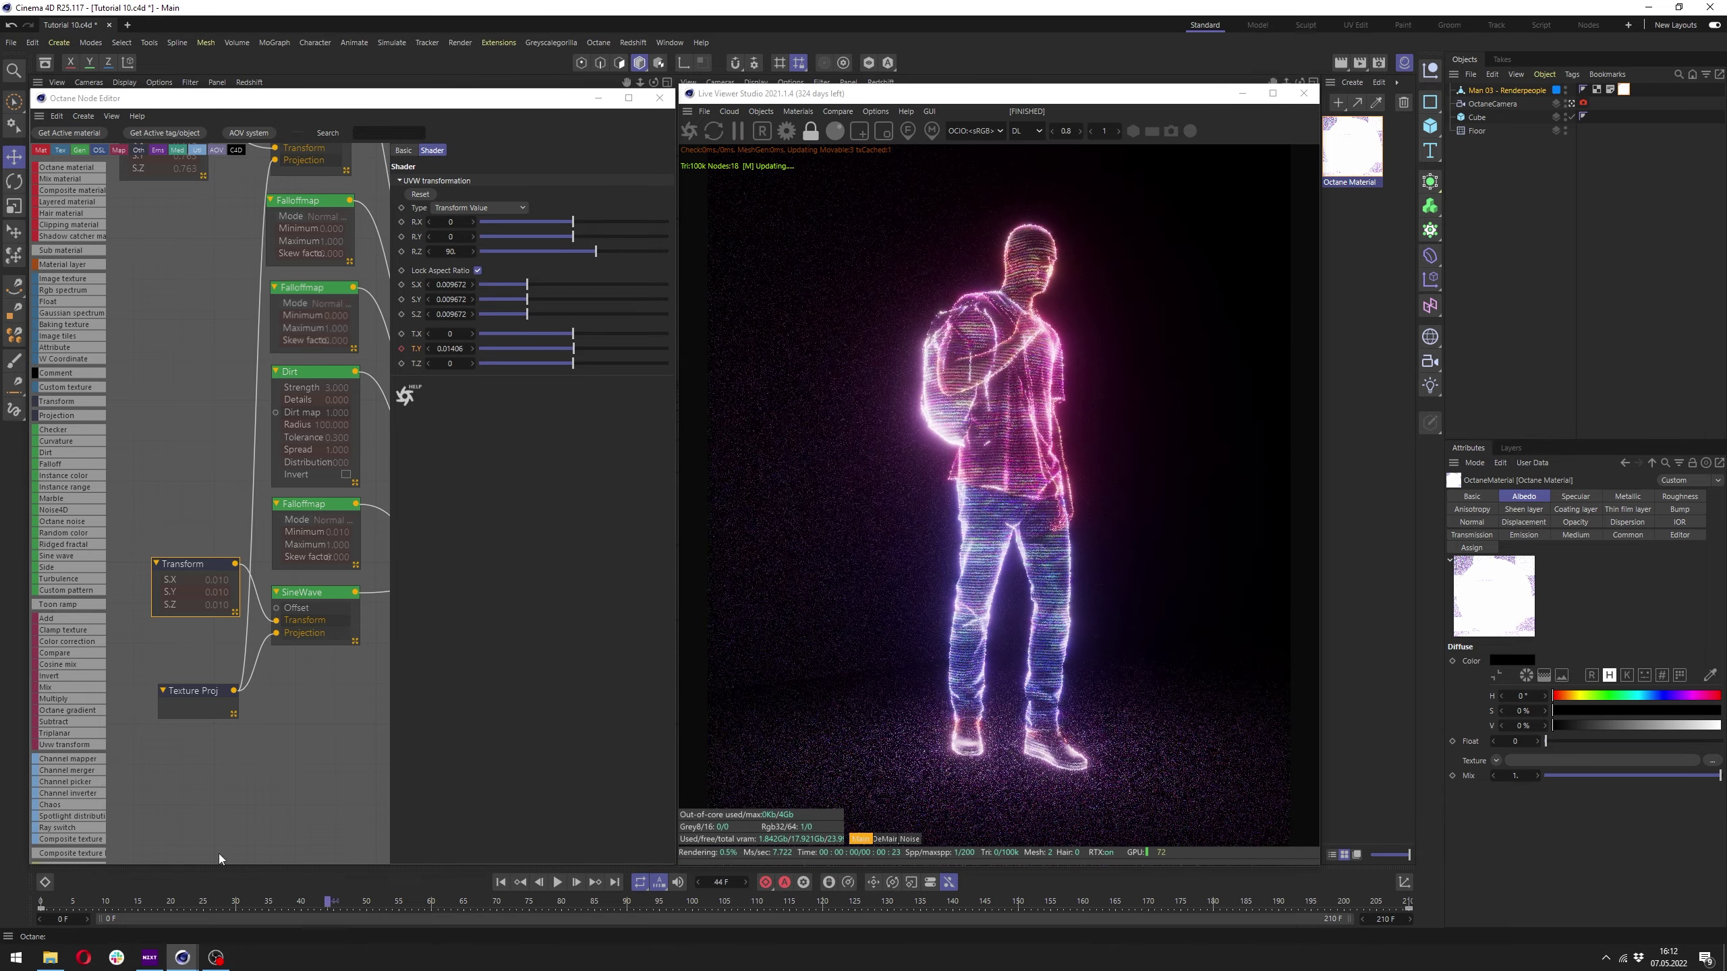
key("g")
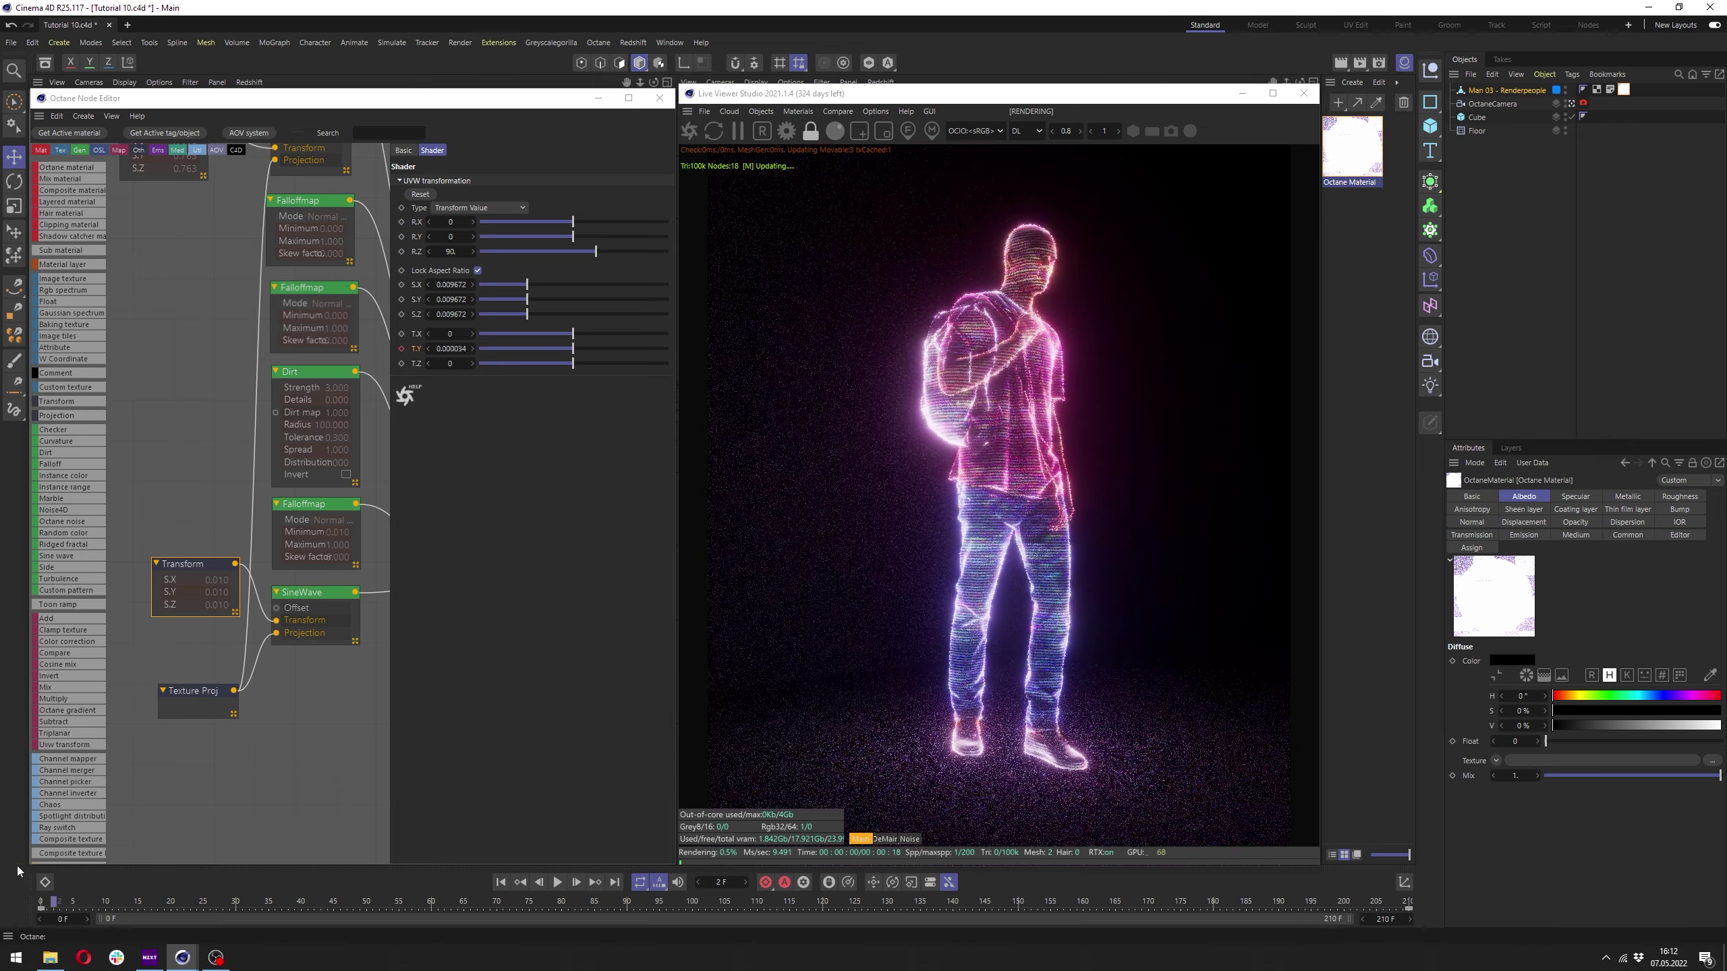
left_click(1252, 902)
key("shift+g")
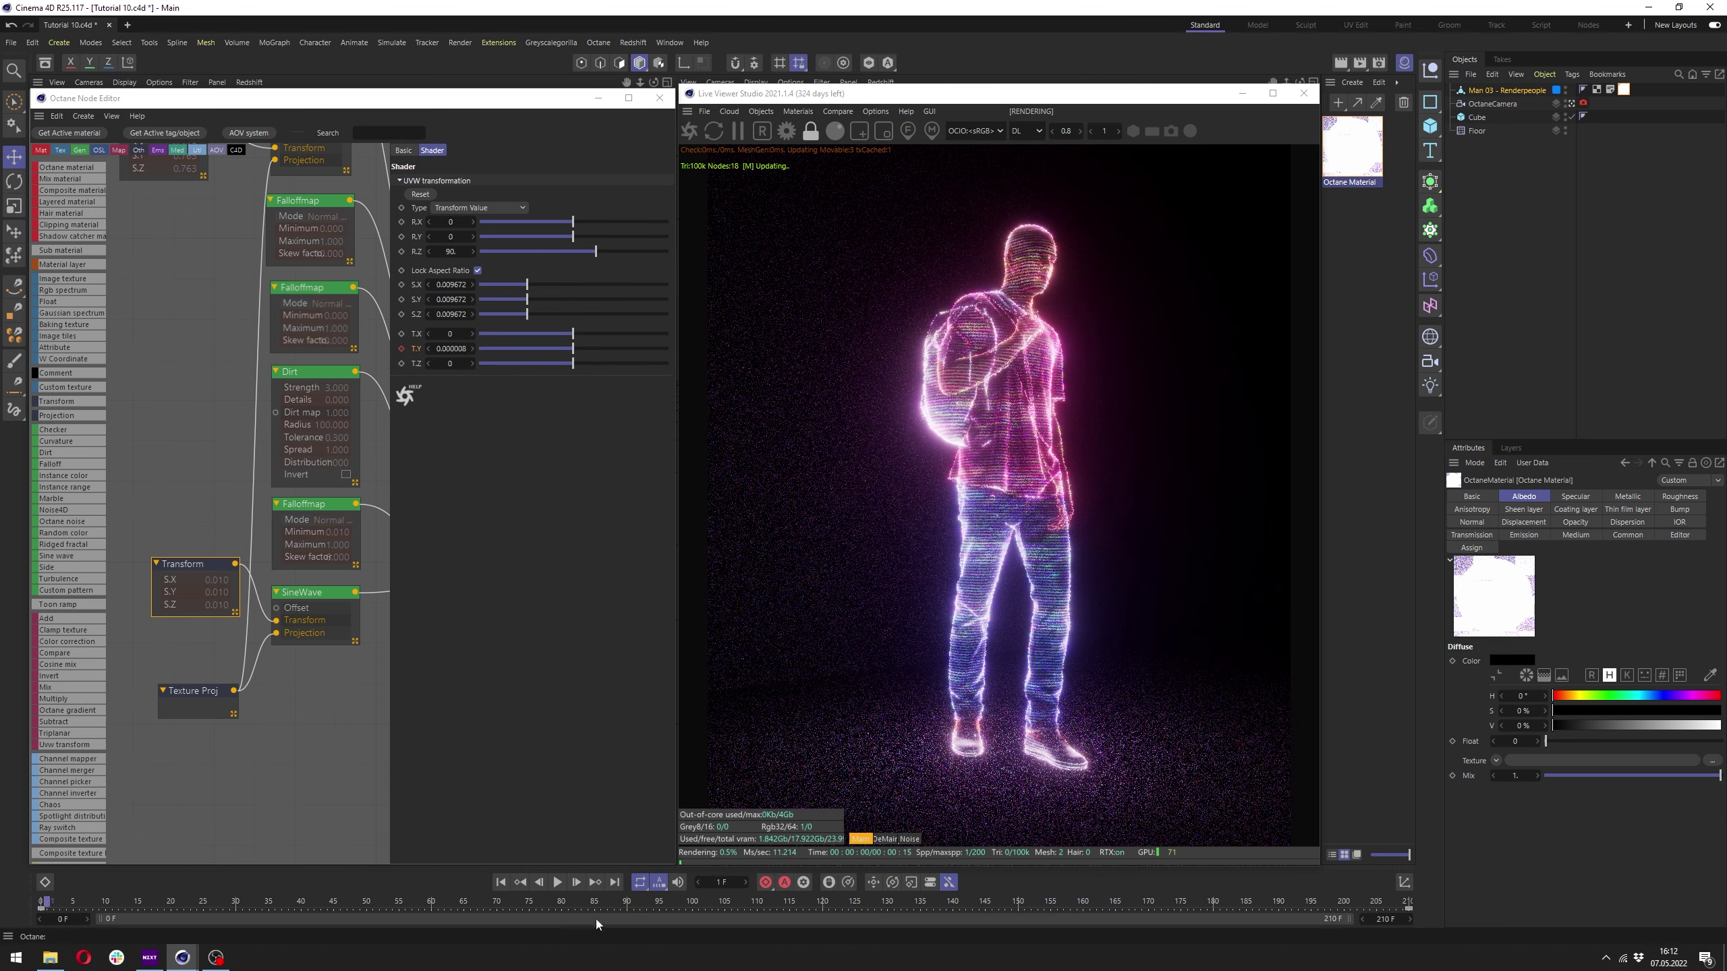
key("shift+f")
Solo the SineWave texture on the figure and scrub through the animation.
left_click(319, 596)
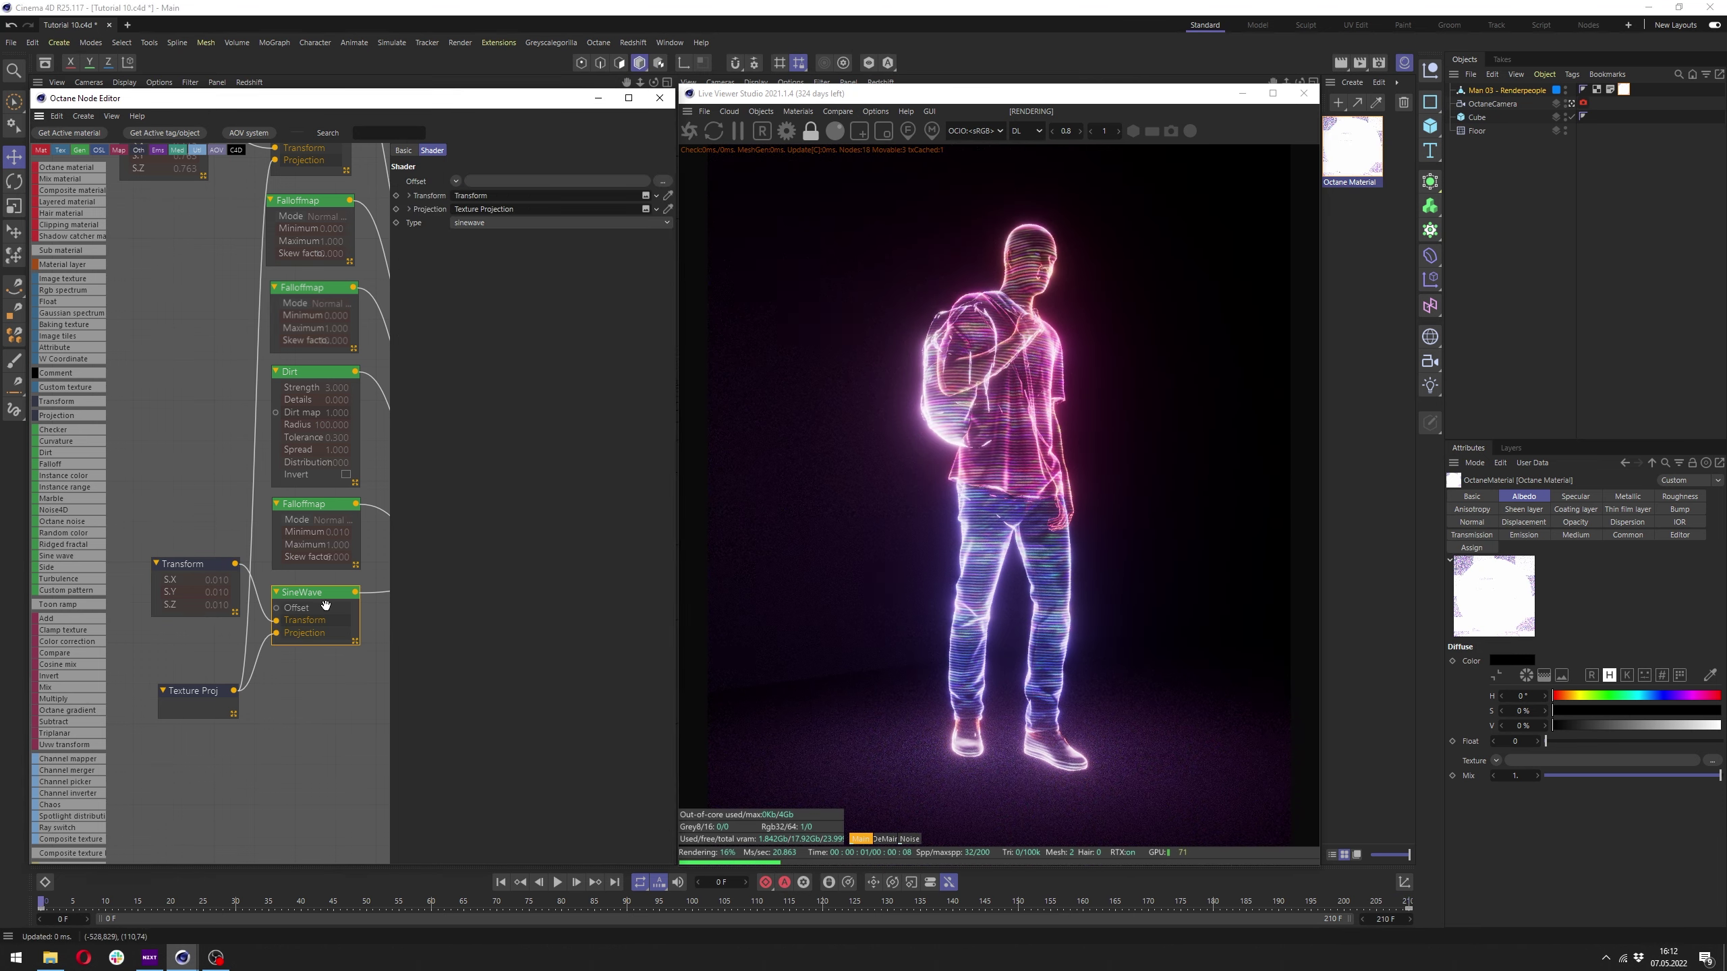
right_click(319, 596)
left_click(357, 634)
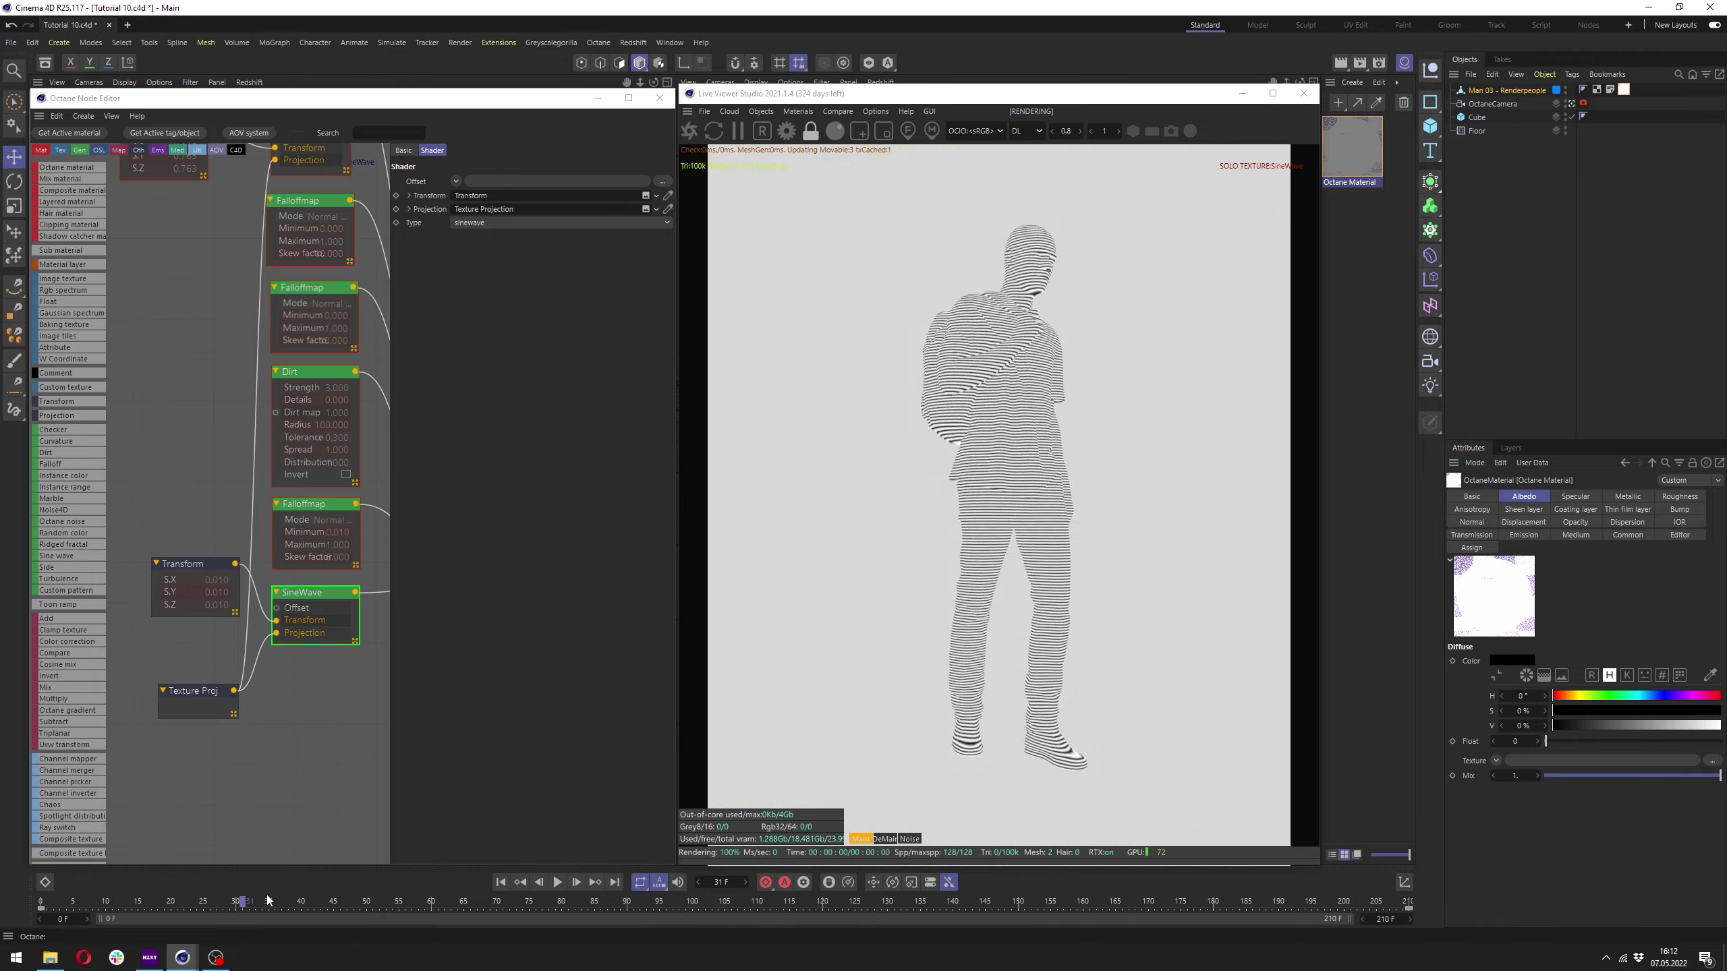
left_click_drag(268, 901, 1002, 905)
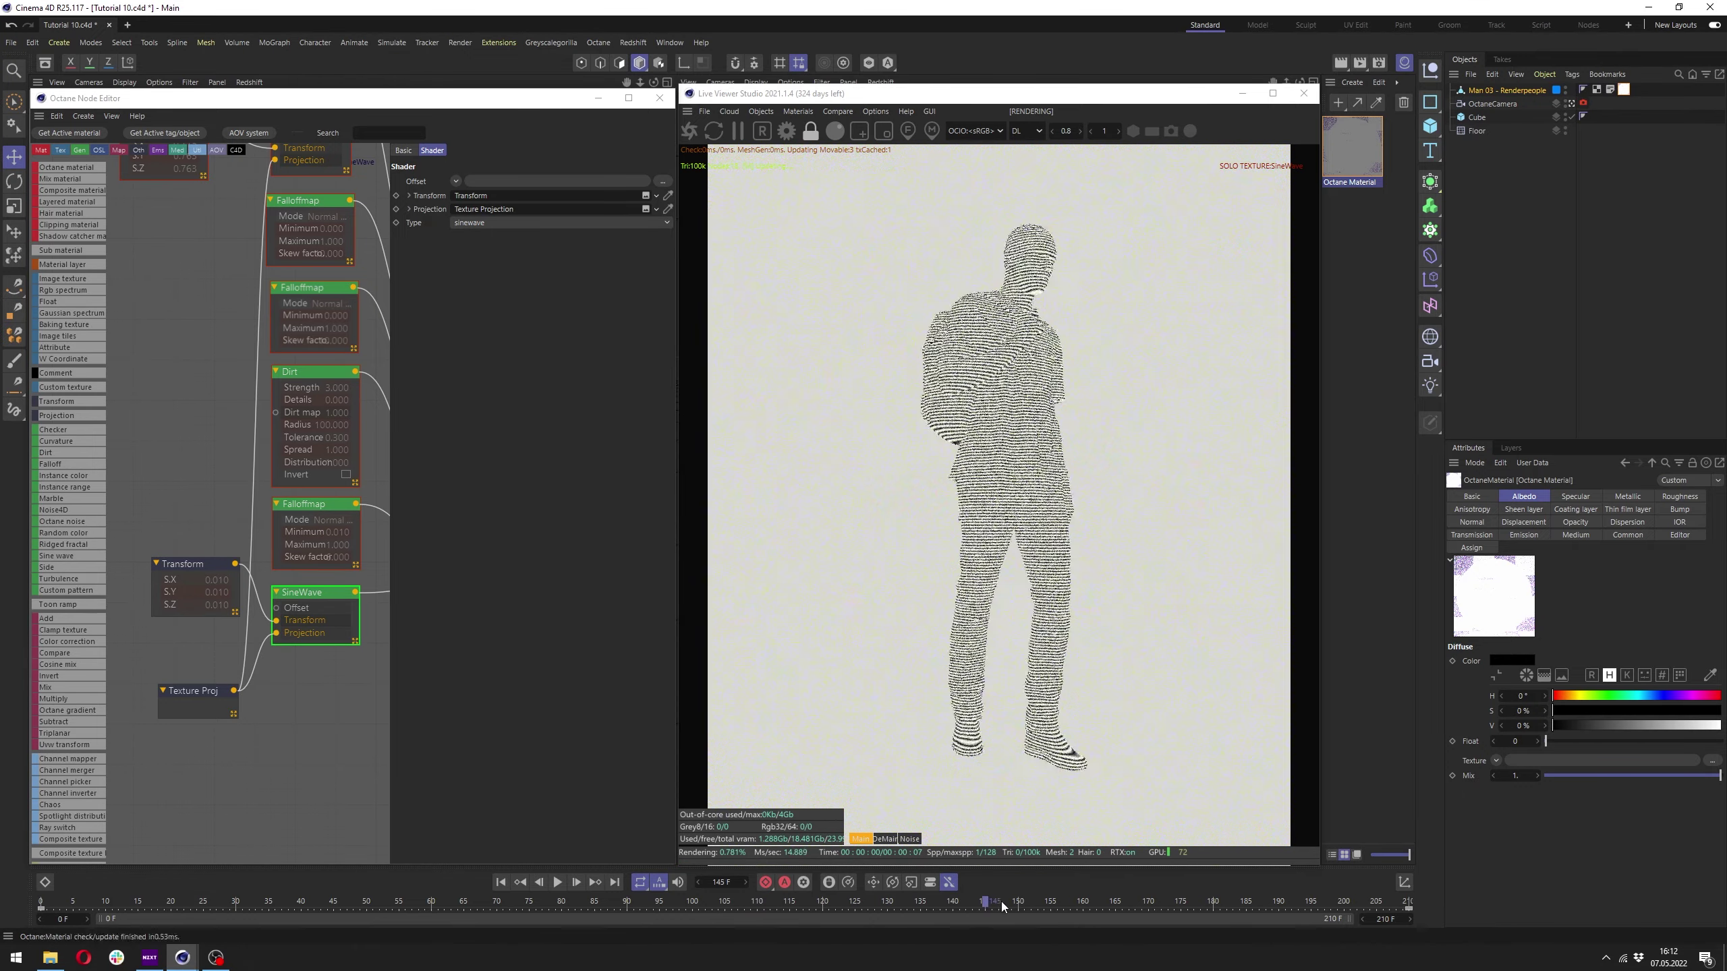
At the last frame, adjust the Kaleidoscope Time value and keyframe it.
left_click(267, 364)
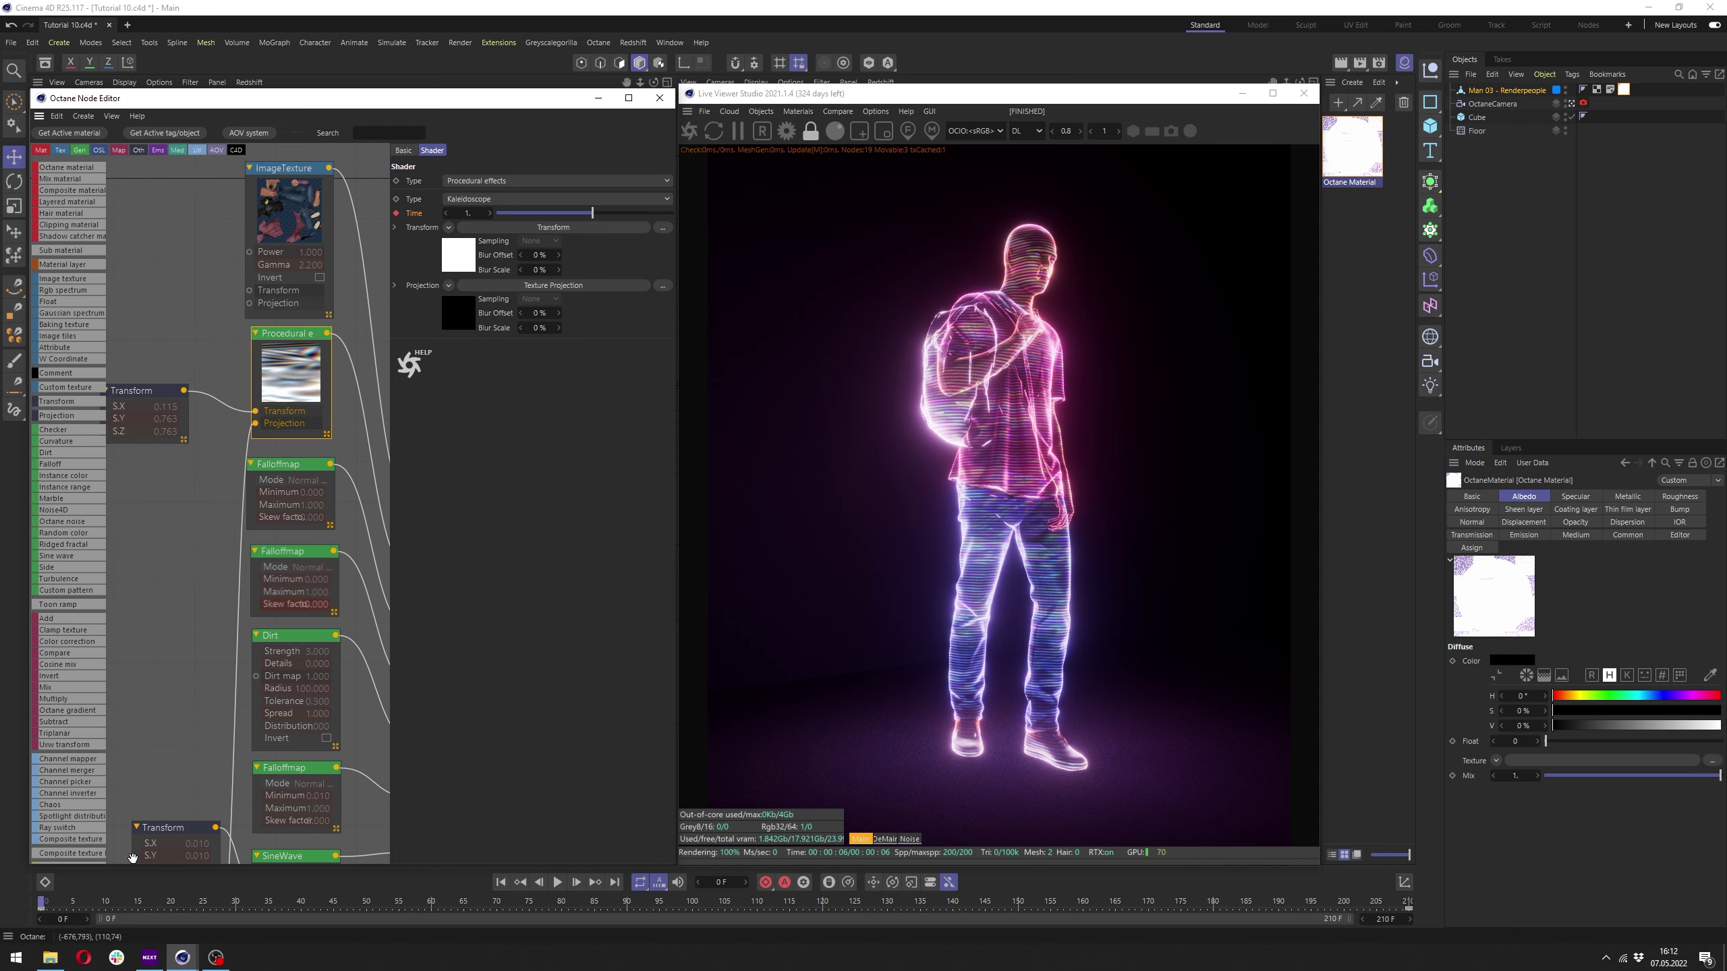
key("shift+g")
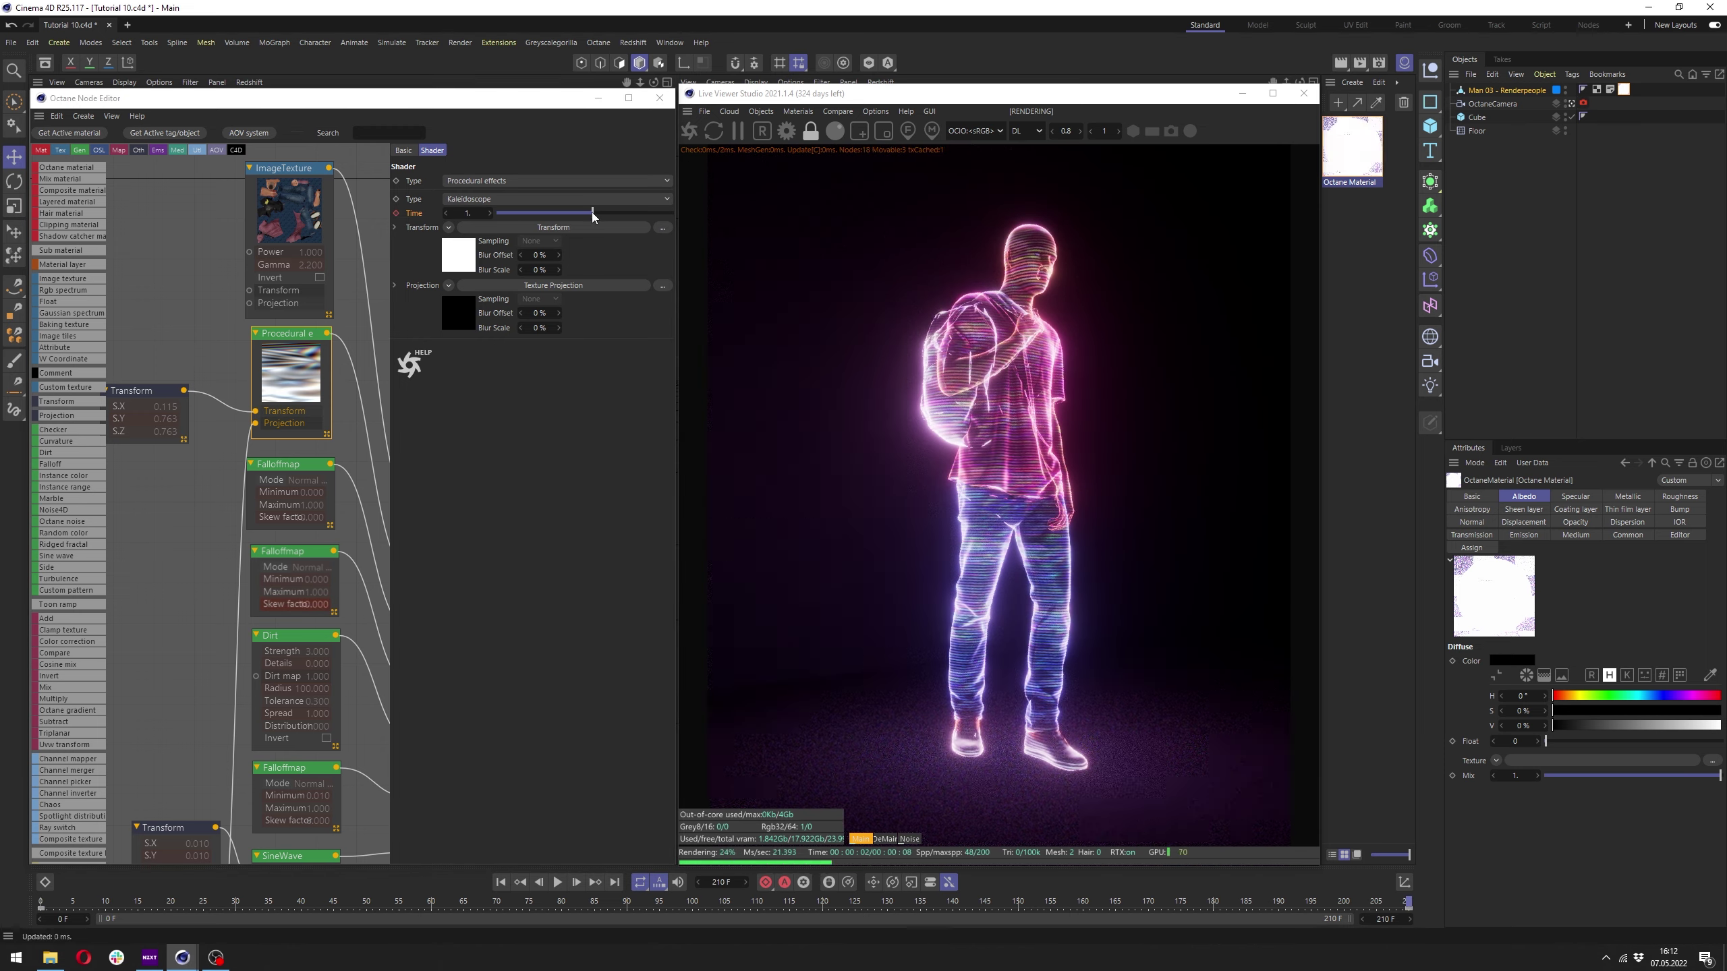
left_click_drag(592, 215, 600, 215)
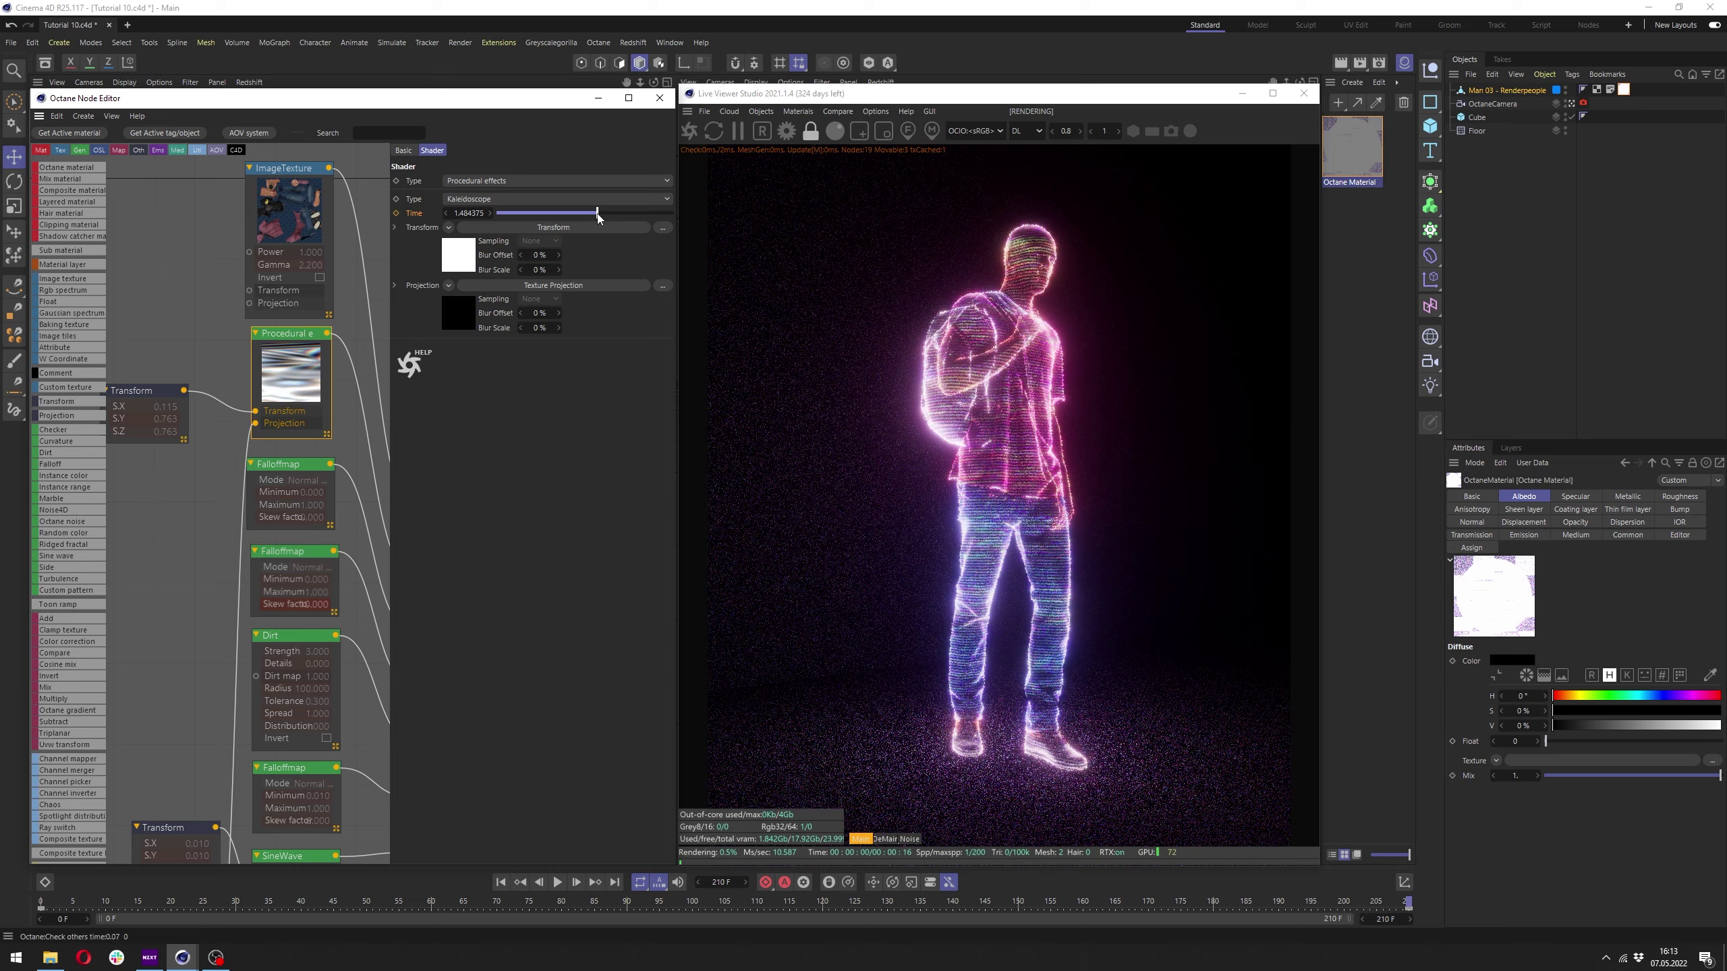
left_click(398, 213)
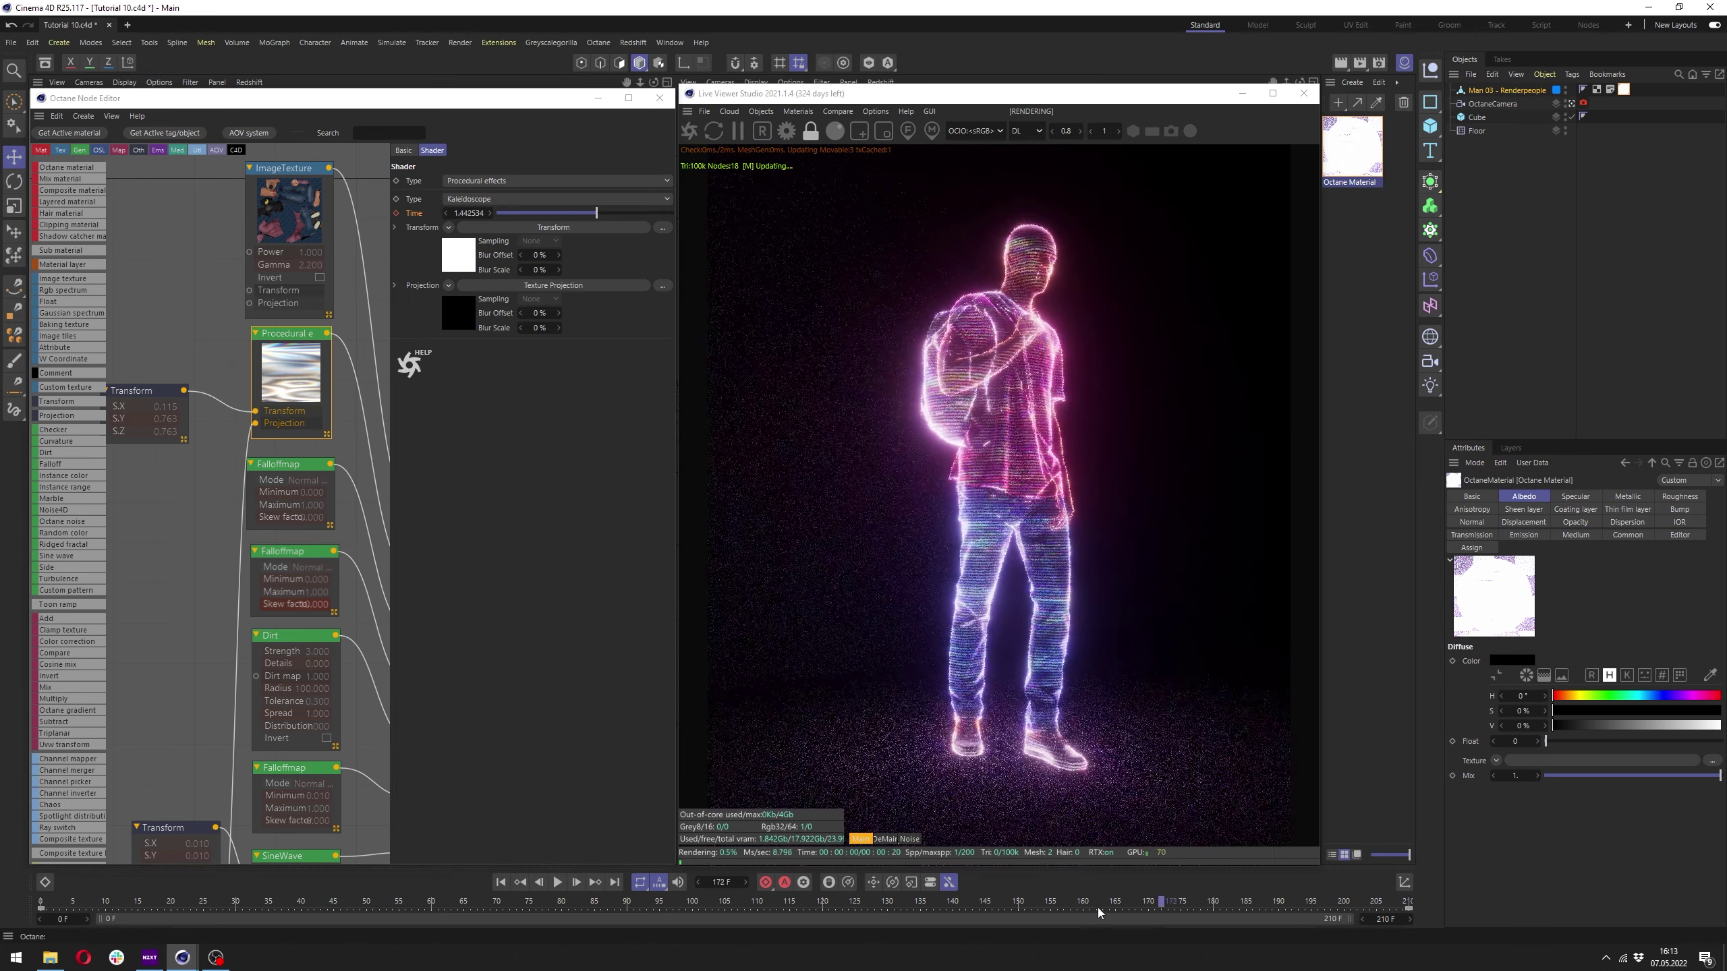
Scrub the timeline, then solo the Kaleidoscope texture and scrub again to watch it change.
mouse_move(1407, 907)
left_mouse_down()
mouse_move(42, 909)
mouse_move(361, 907)
left_mouse_up()
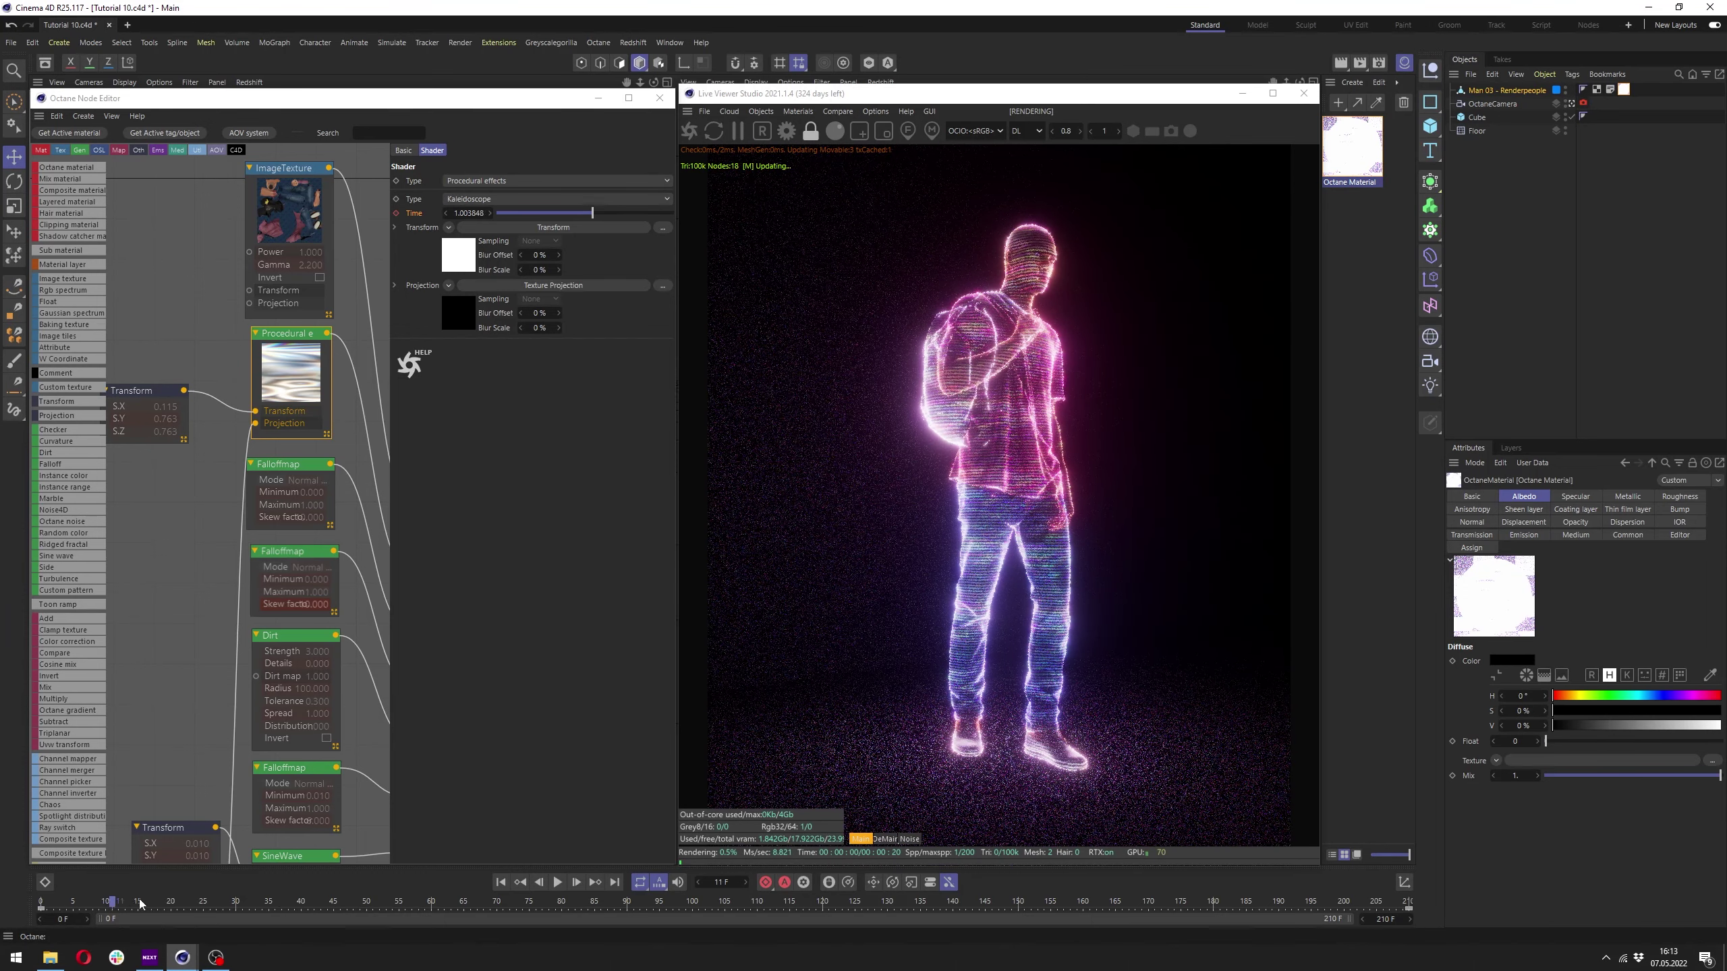
left_click(290, 378)
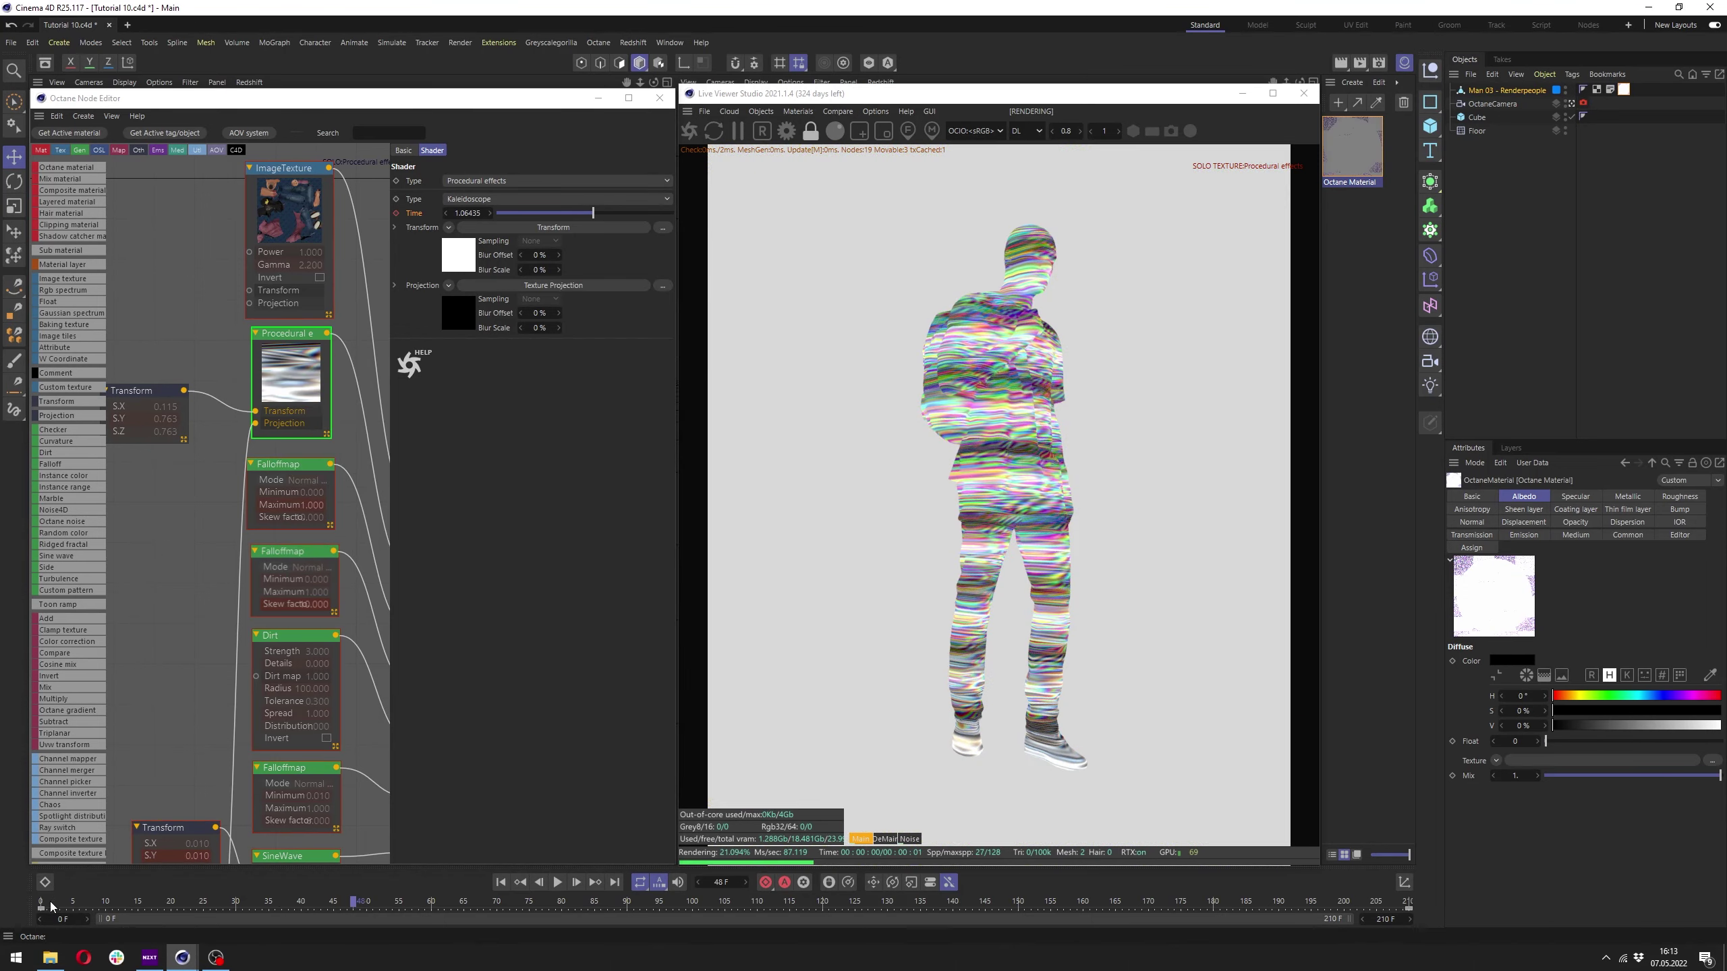
left_click_drag(360, 904, 931, 904)
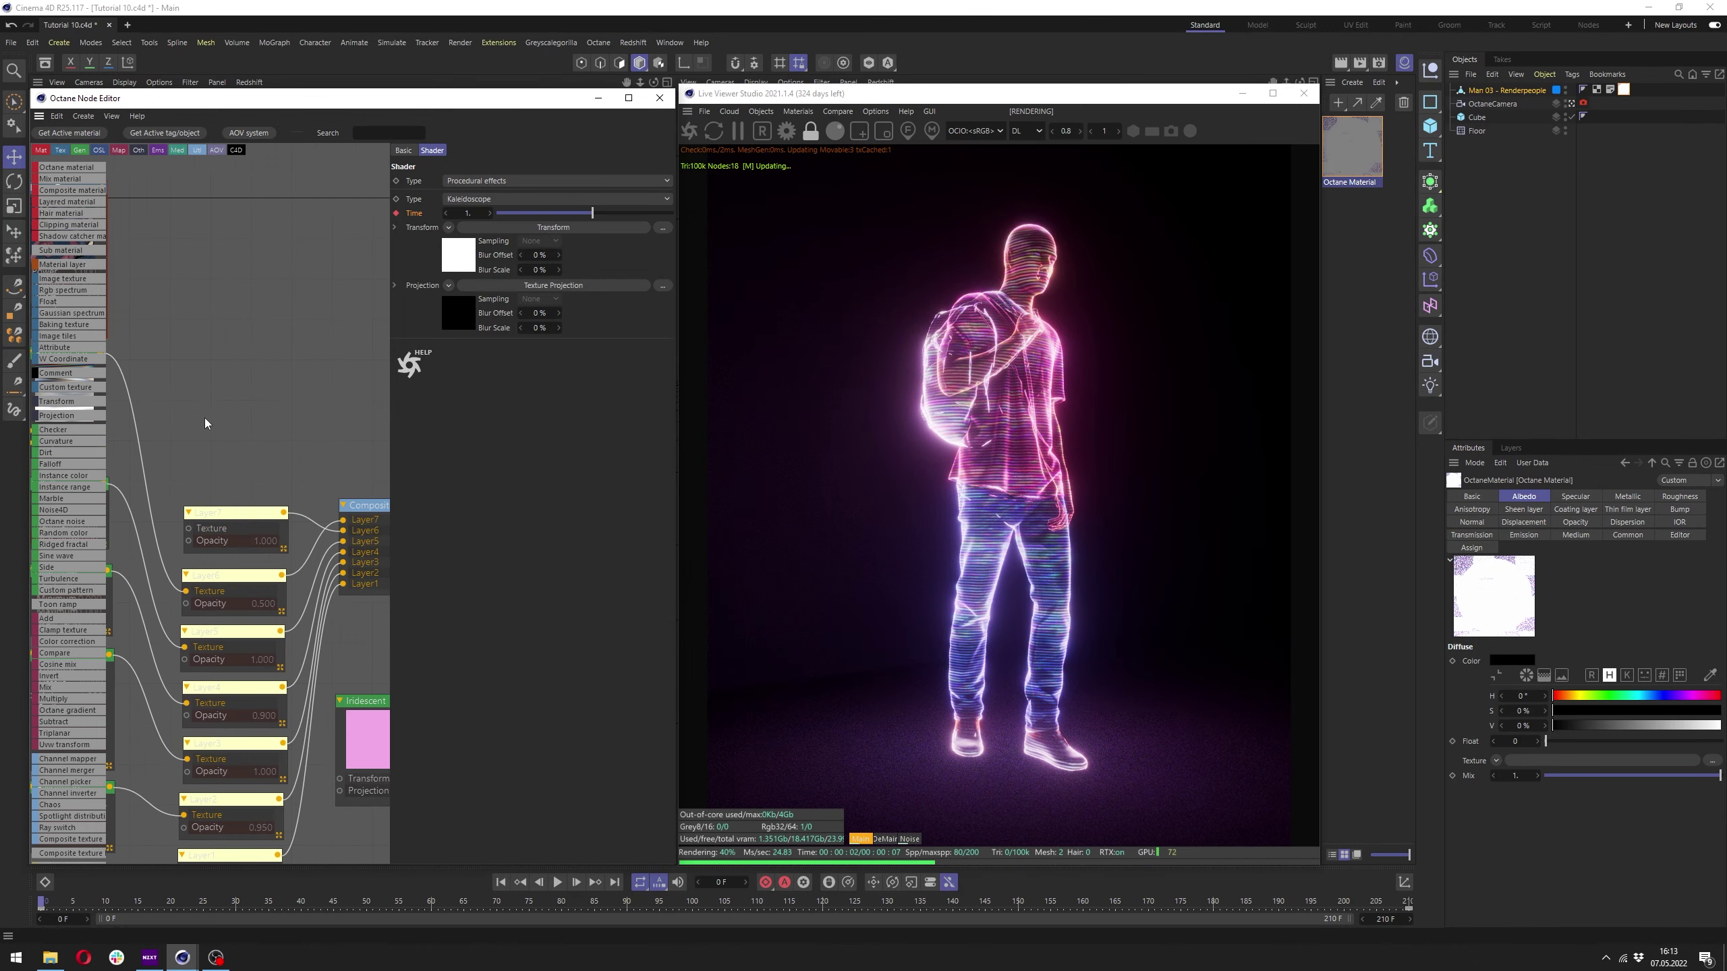
Raise the Iridescent weight to 1 and the period offset to 0.619 to turn the glow cyan.
mouse_move(219, 477)
middle_mouse_down()
mouse_move(327, 504)
mouse_move(383, 464)
middle_mouse_up()
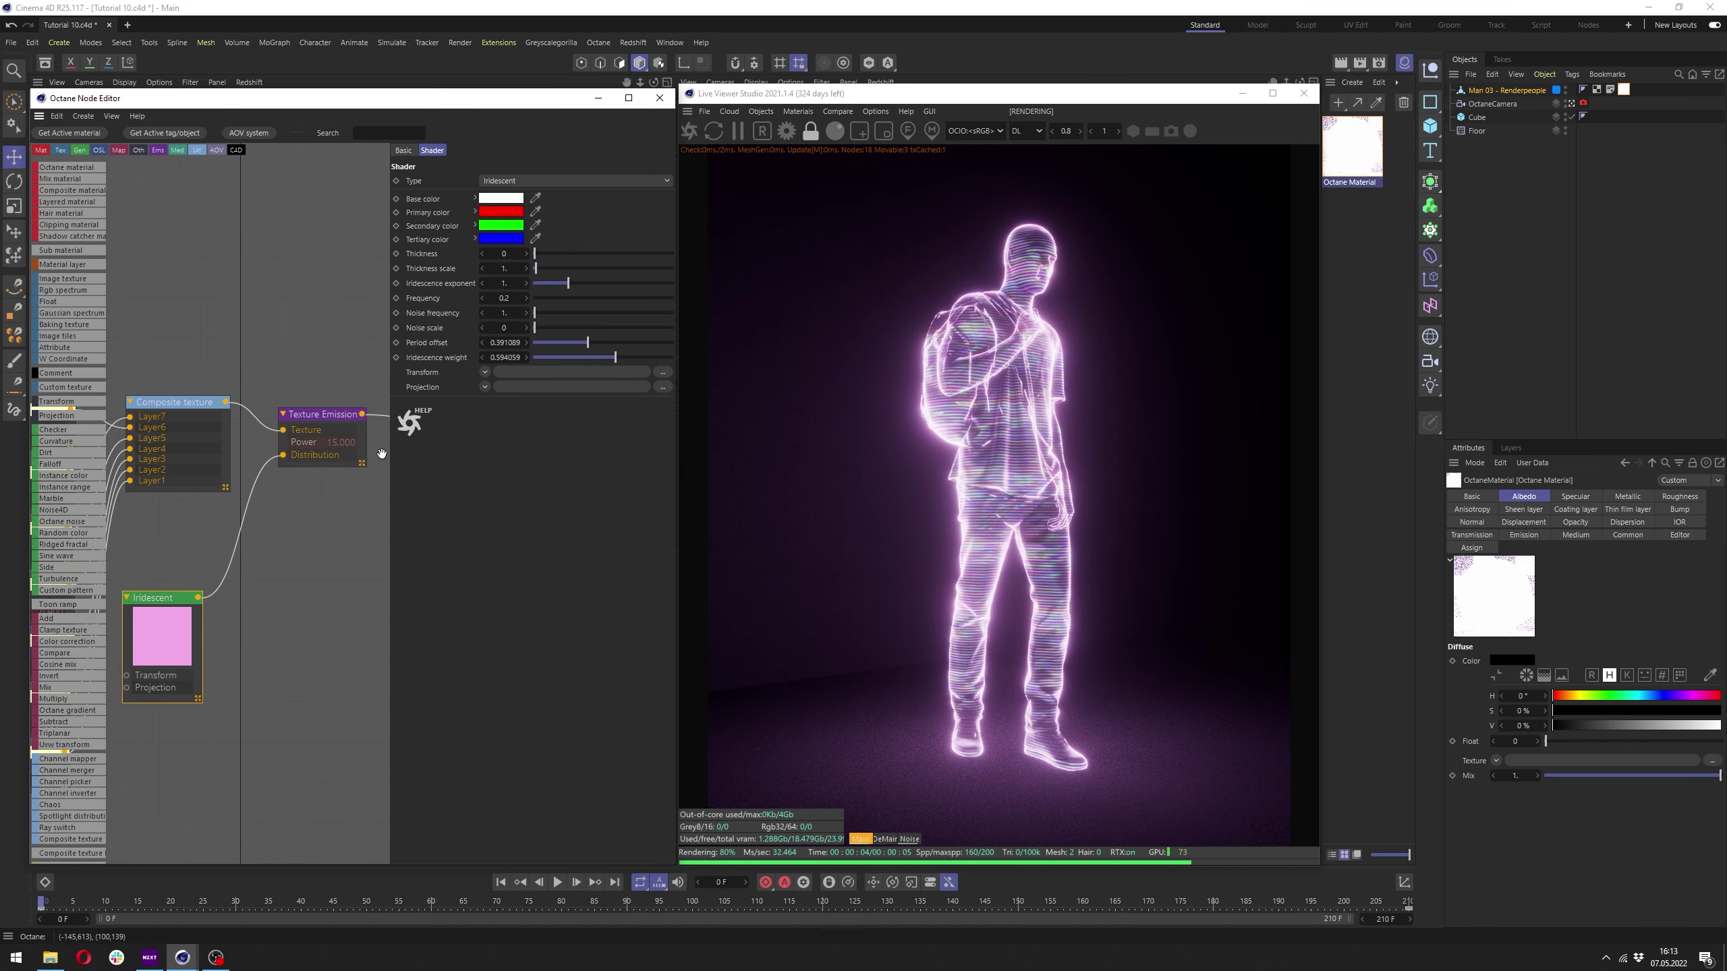
left_click_drag(639, 360, 726, 358)
left_click_drag(594, 343, 618, 343)
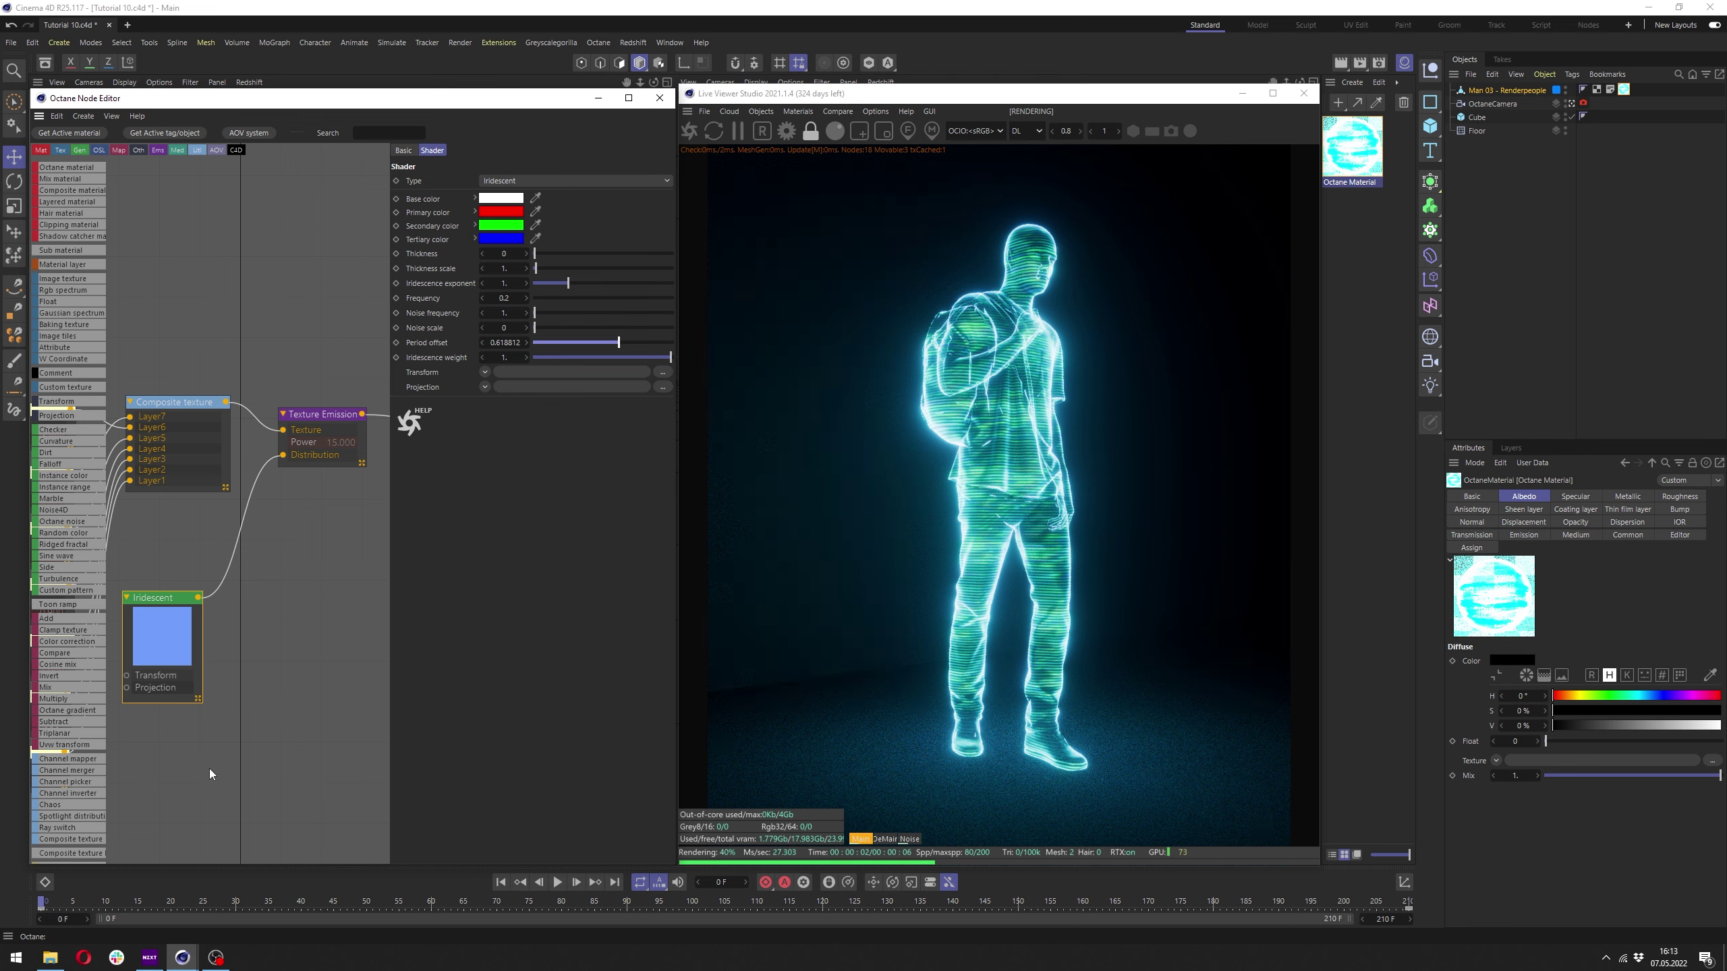
Set the Falloffmap layer's opacity to 1.
middle_click_drag(136, 567, 244, 532)
scroll(260, 602, "up", 1)
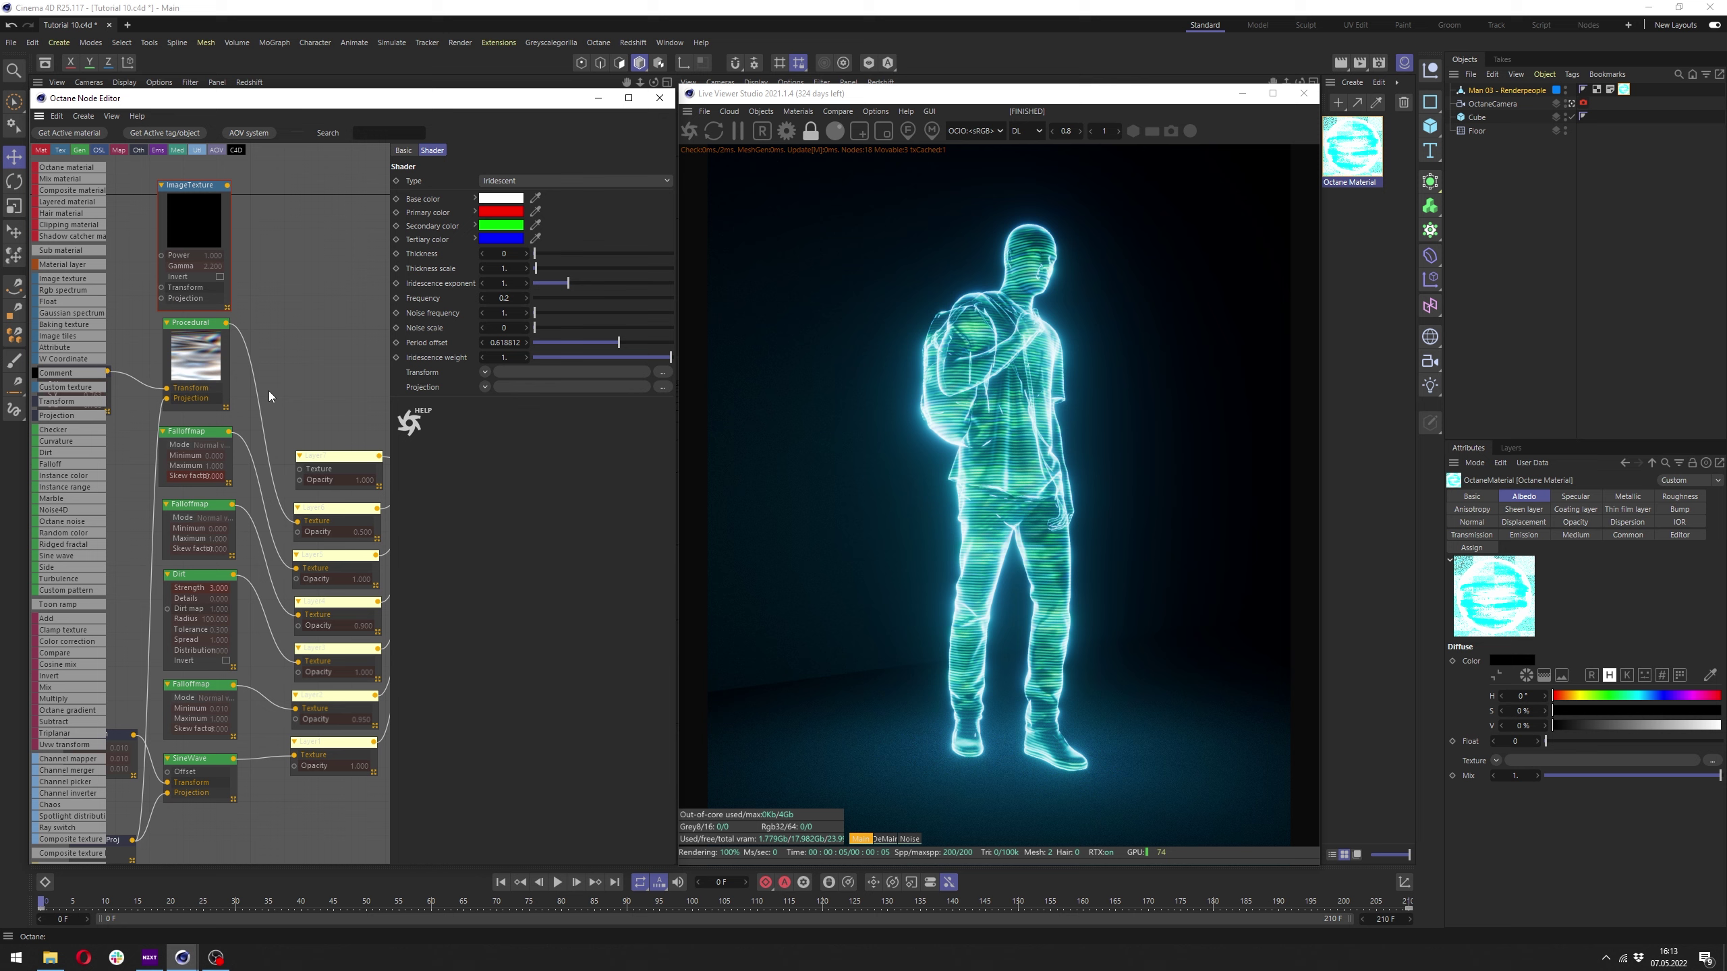
mouse_move(261, 602)
middle_mouse_down()
mouse_move(210, 606)
mouse_move(280, 591)
mouse_move(134, 514)
middle_mouse_up()
left_click(279, 592)
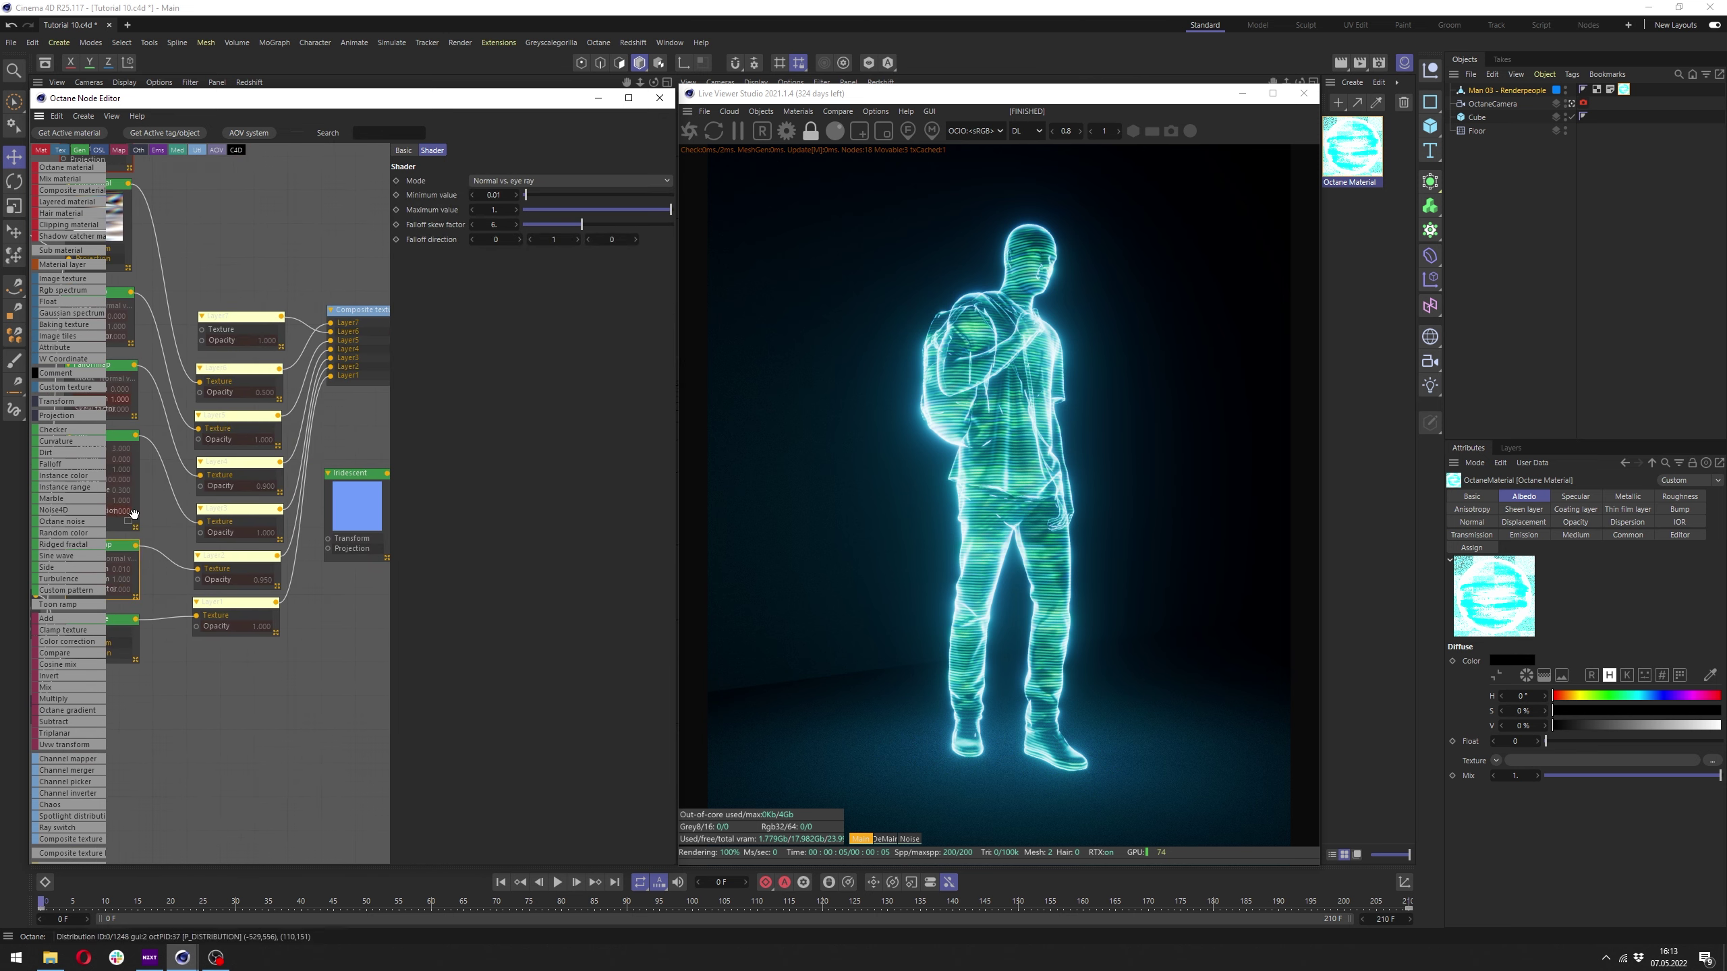
left_click(240, 559)
left_click_drag(645, 210, 683, 212)
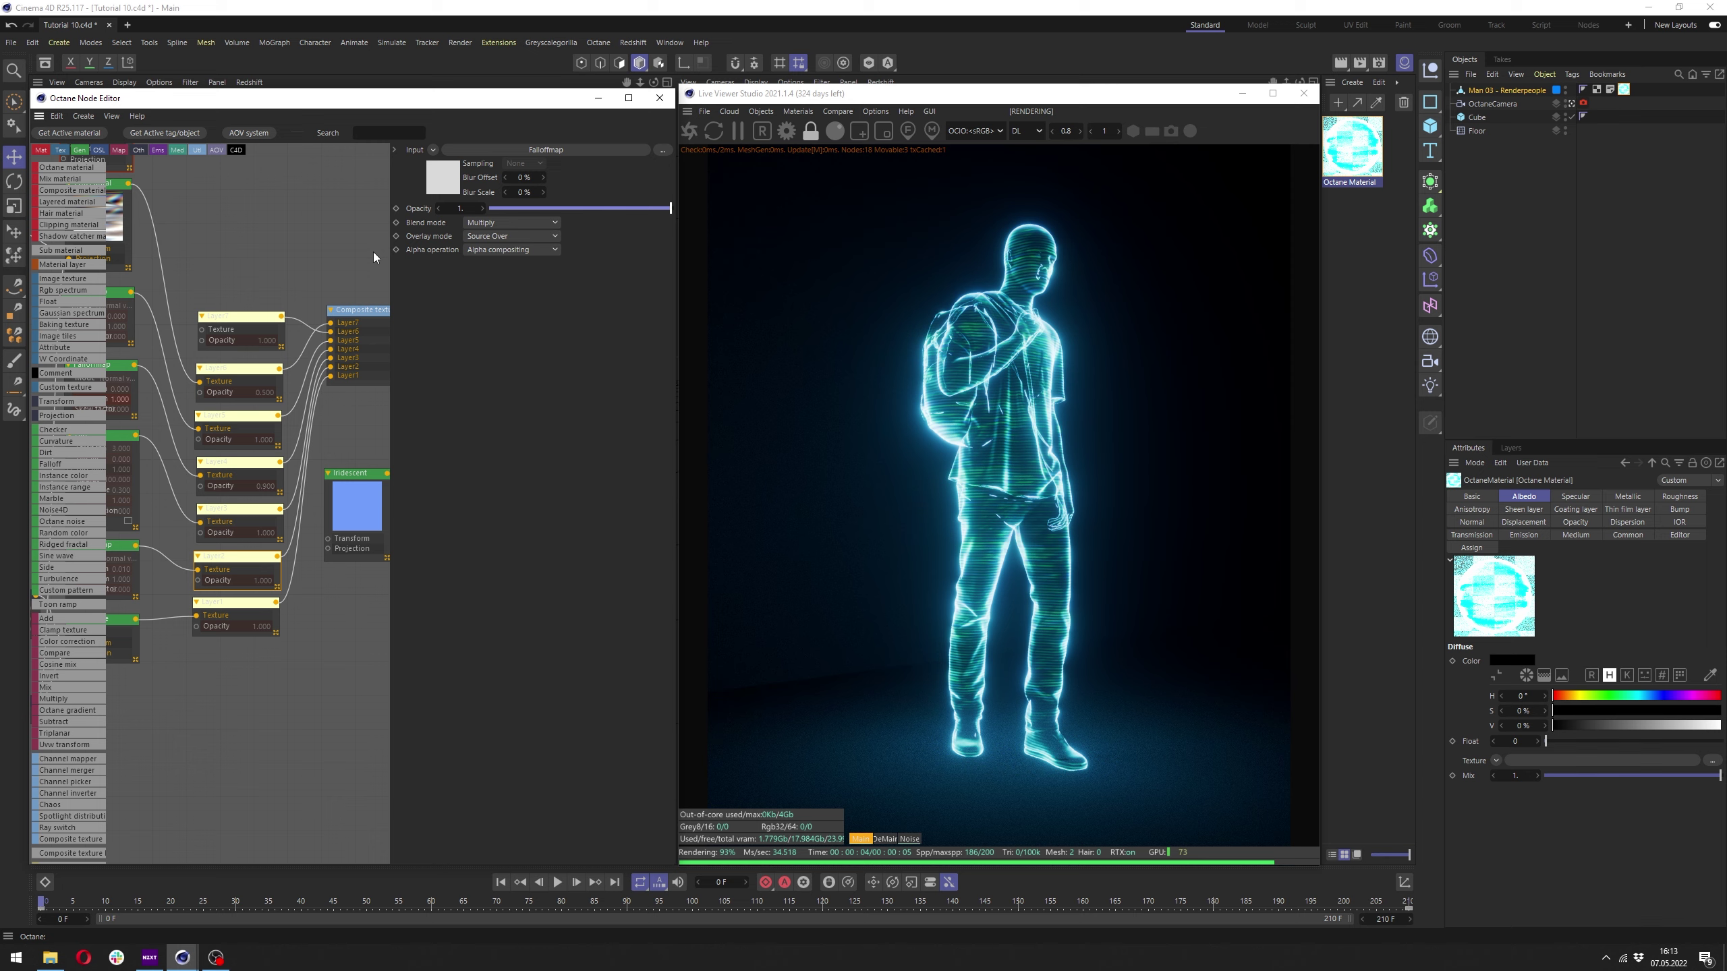
Close the Node Editor, then add a cube to the scene and enlarge it.
left_click(659, 98)
left_click(1431, 126)
left_click(1480, 145)
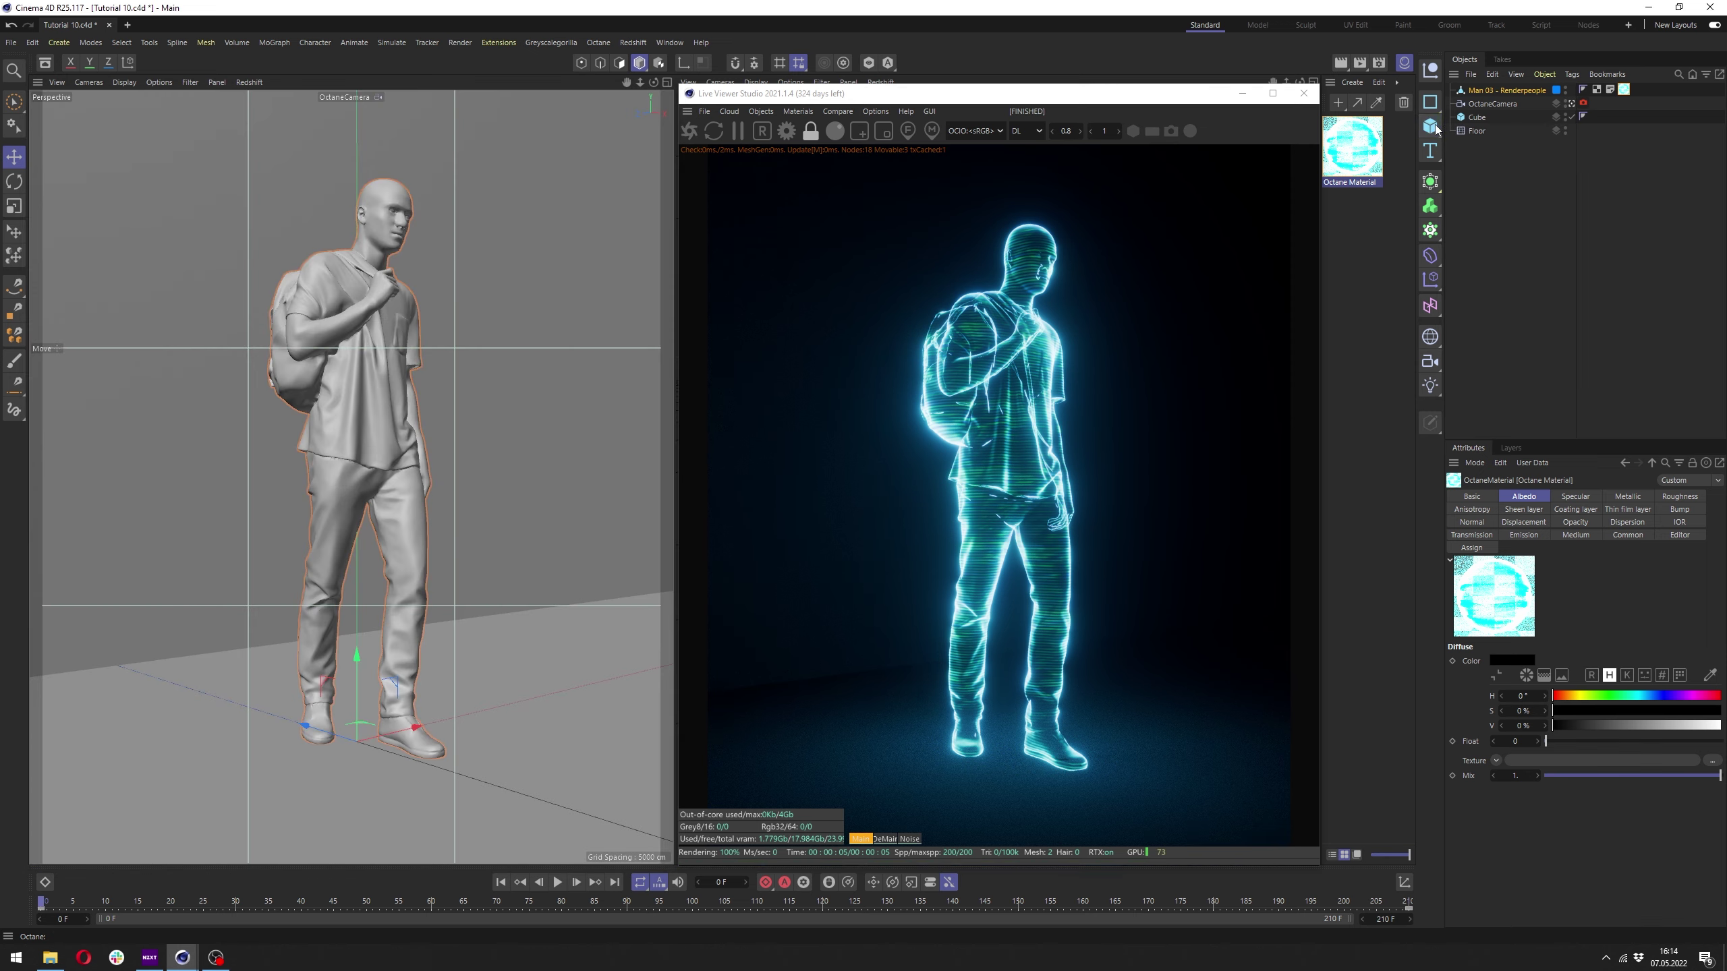
mouse_move(203, 756)
left_mouse_down()
mouse_move(125, 711)
mouse_move(109, 675)
left_mouse_up()
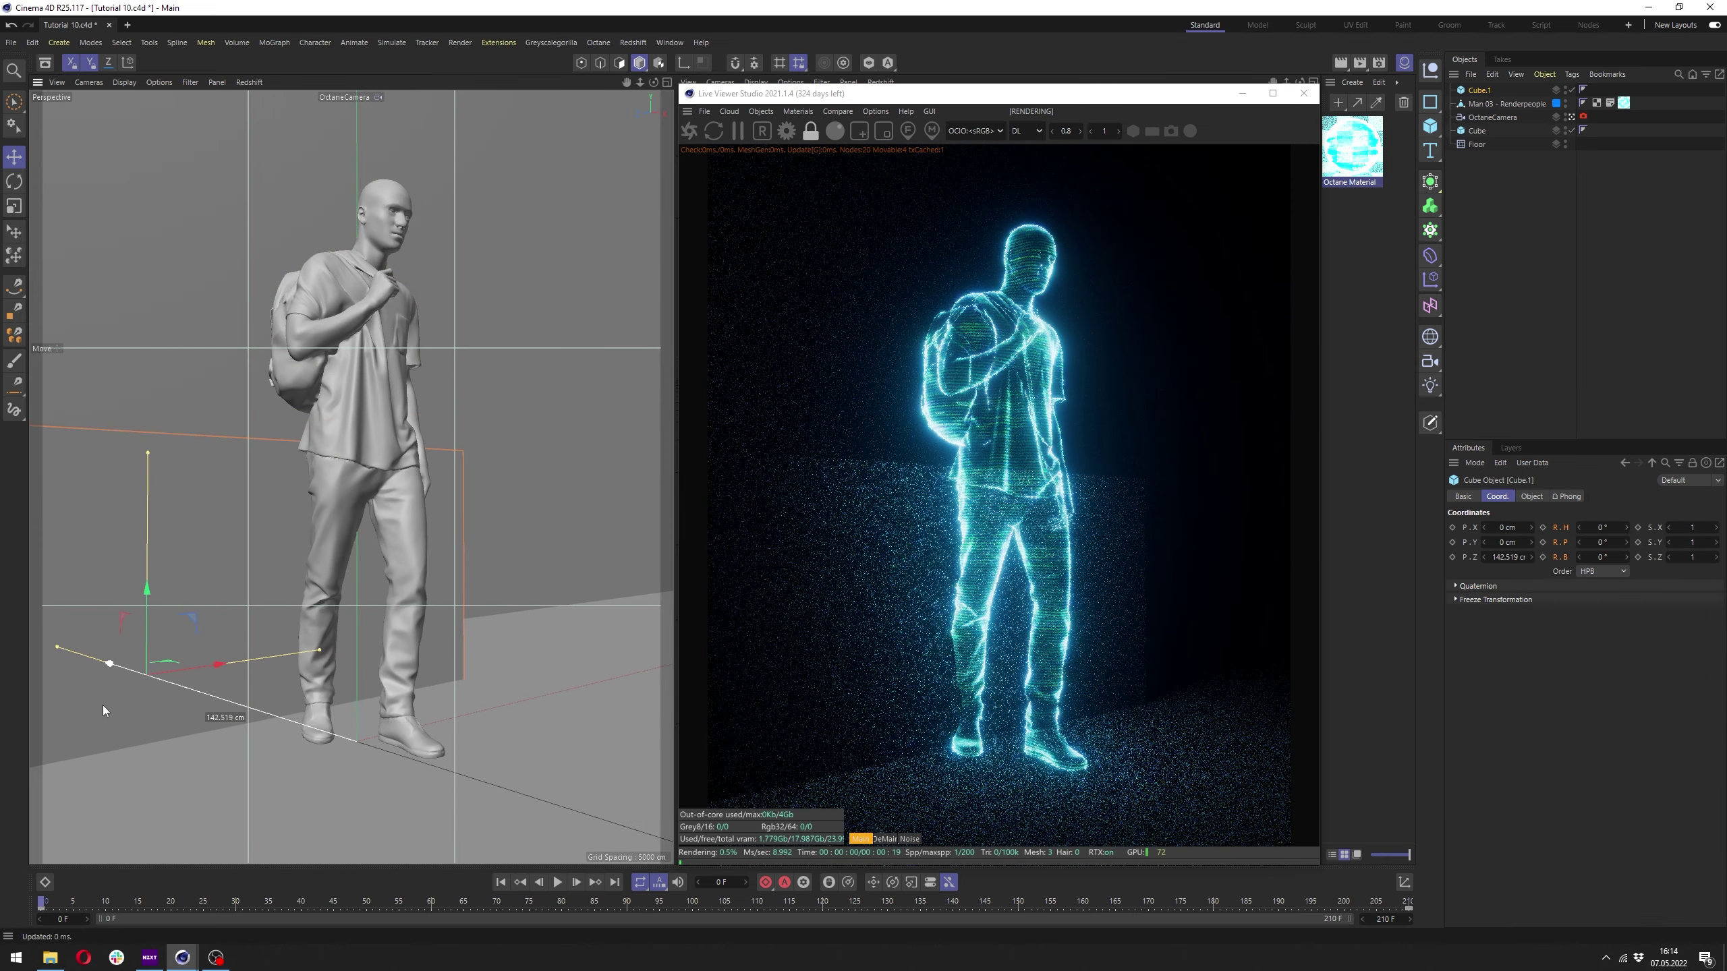
Create a new Octane material and assign it to the cube.
left_click(1351, 83)
mouse_move(1375, 134)
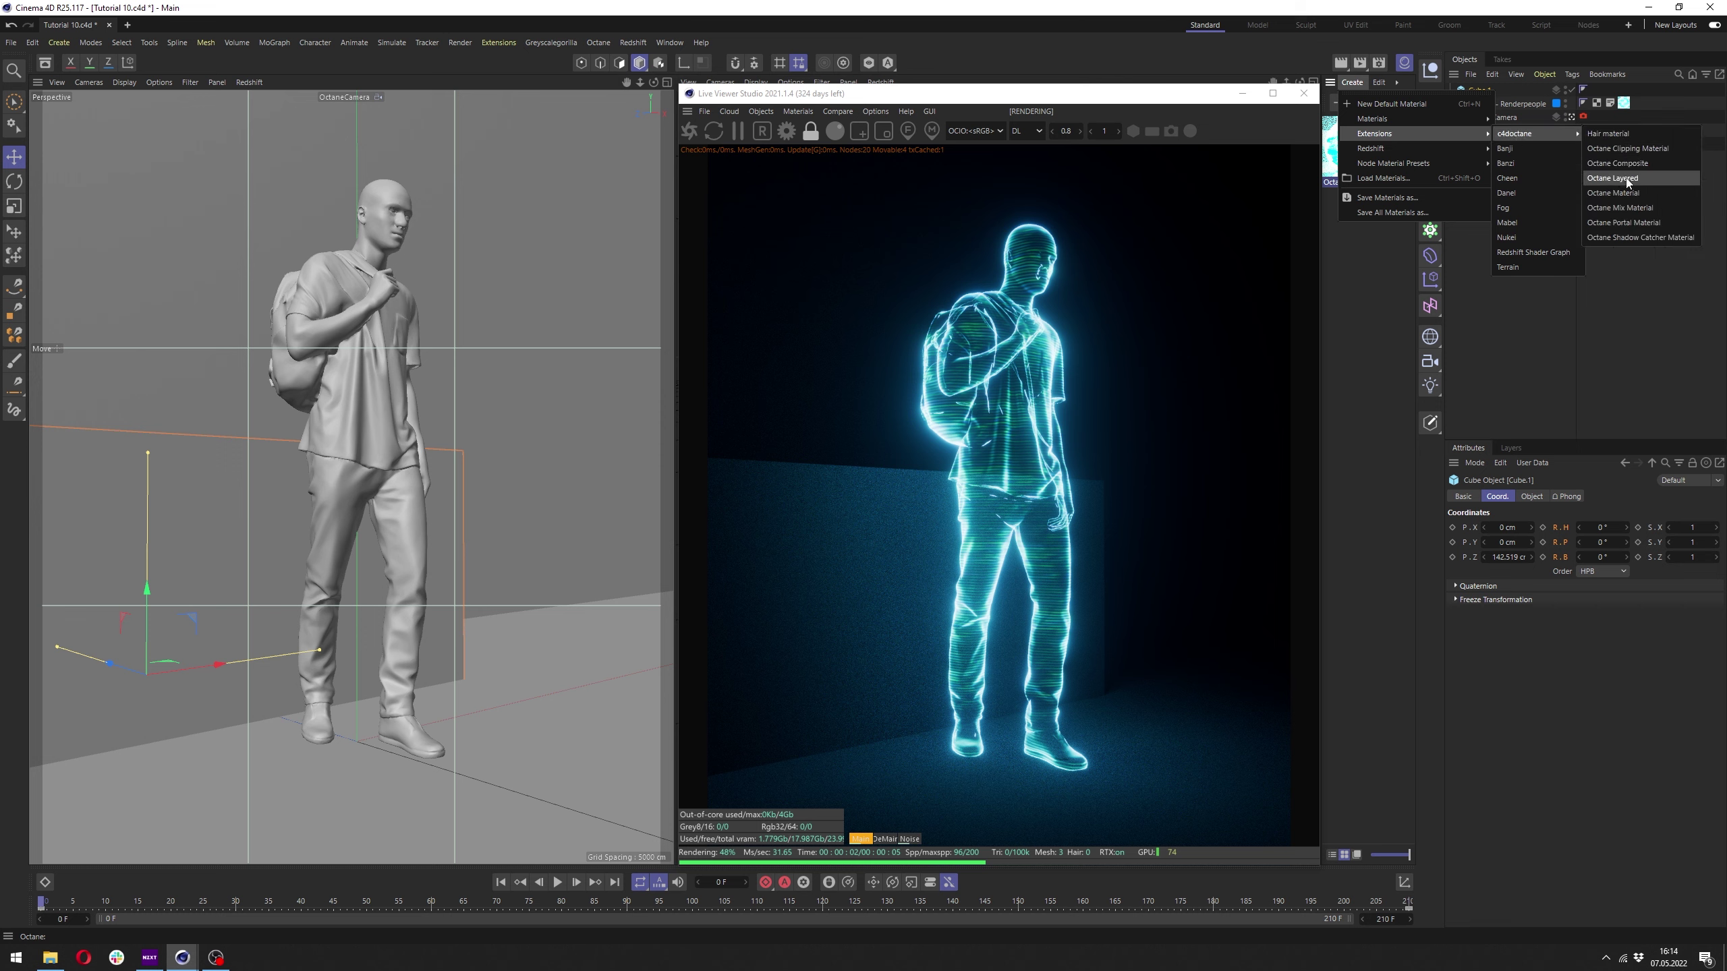
left_click(1612, 193)
left_click(1480, 89)
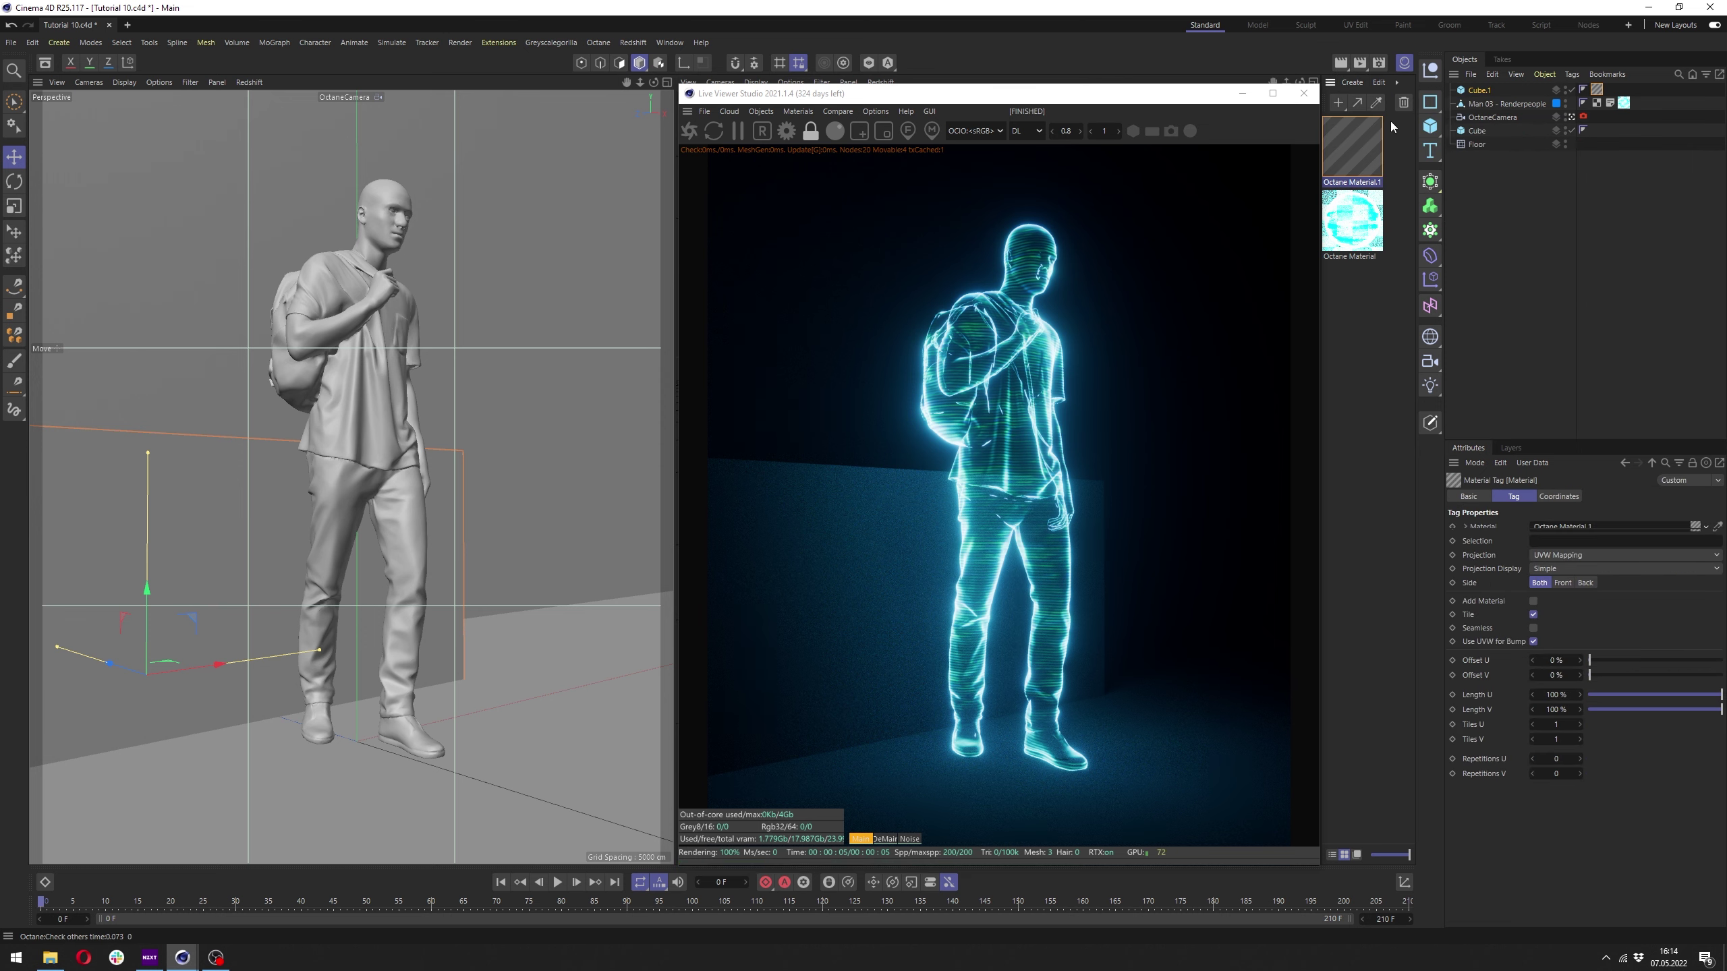
double_click(1596, 90)
left_click(1566, 193)
left_click(1710, 139)
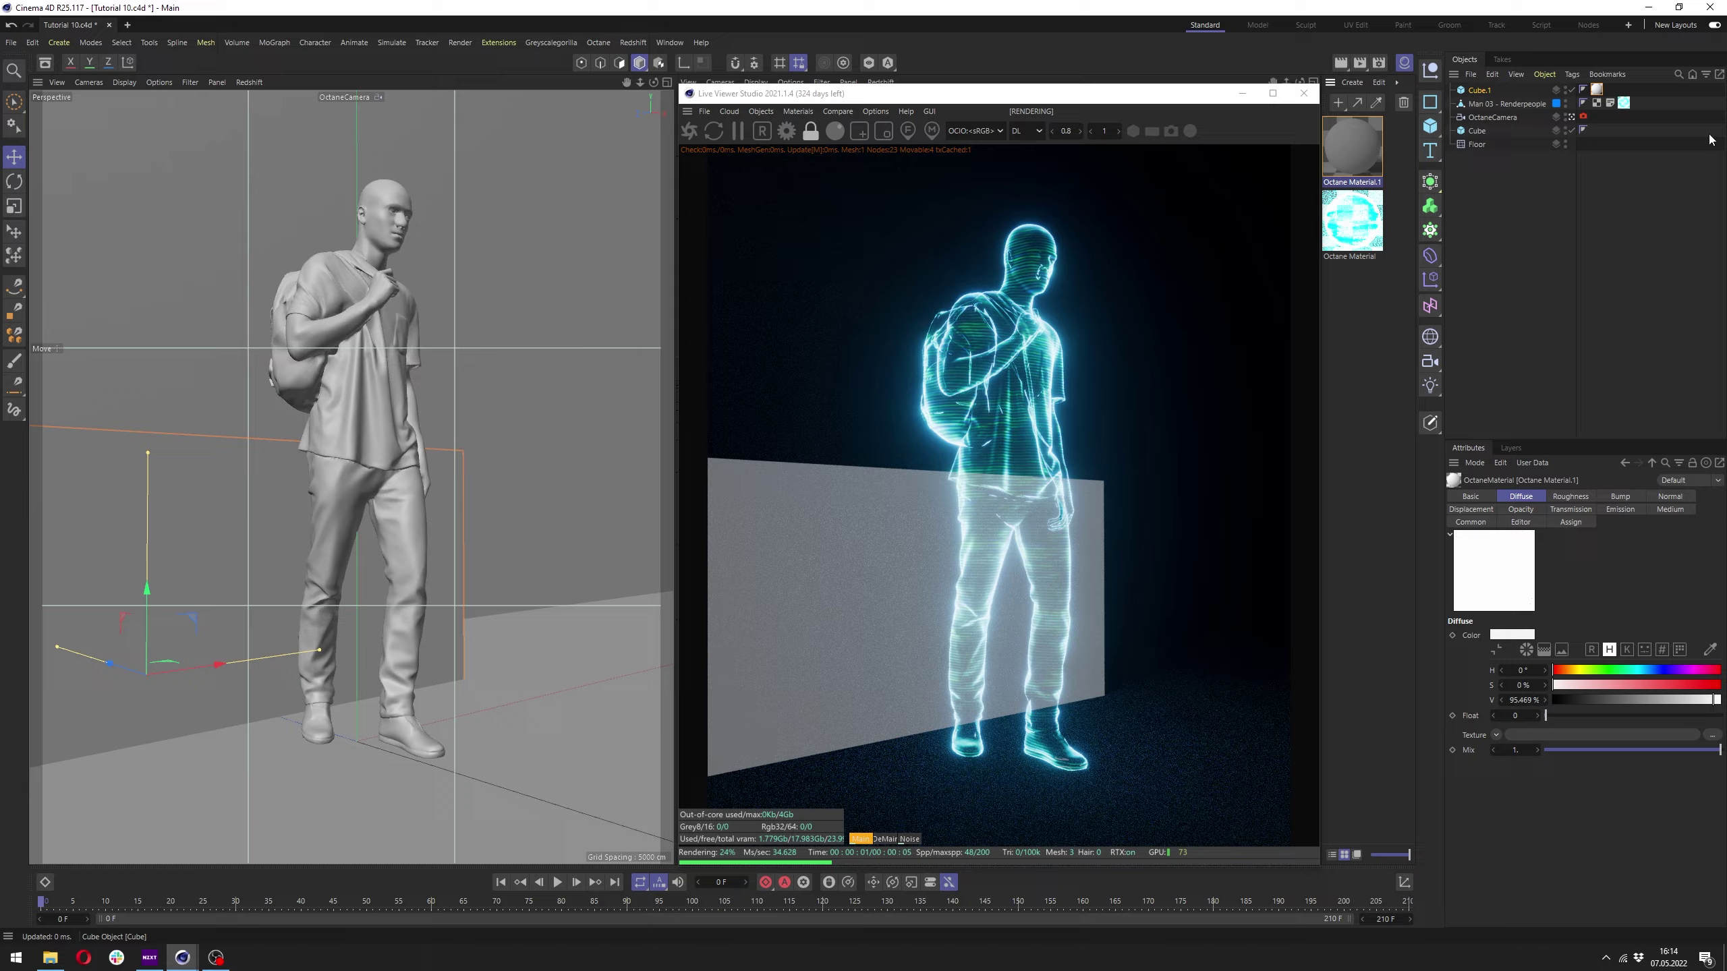
Stretch the cube into a box about 88.6 cm tall behind the figure, then delete it.
mouse_move(154, 586)
left_mouse_down()
mouse_move(222, 441)
mouse_move(299, 692)
mouse_move(310, 213)
mouse_move(296, 485)
left_mouse_up()
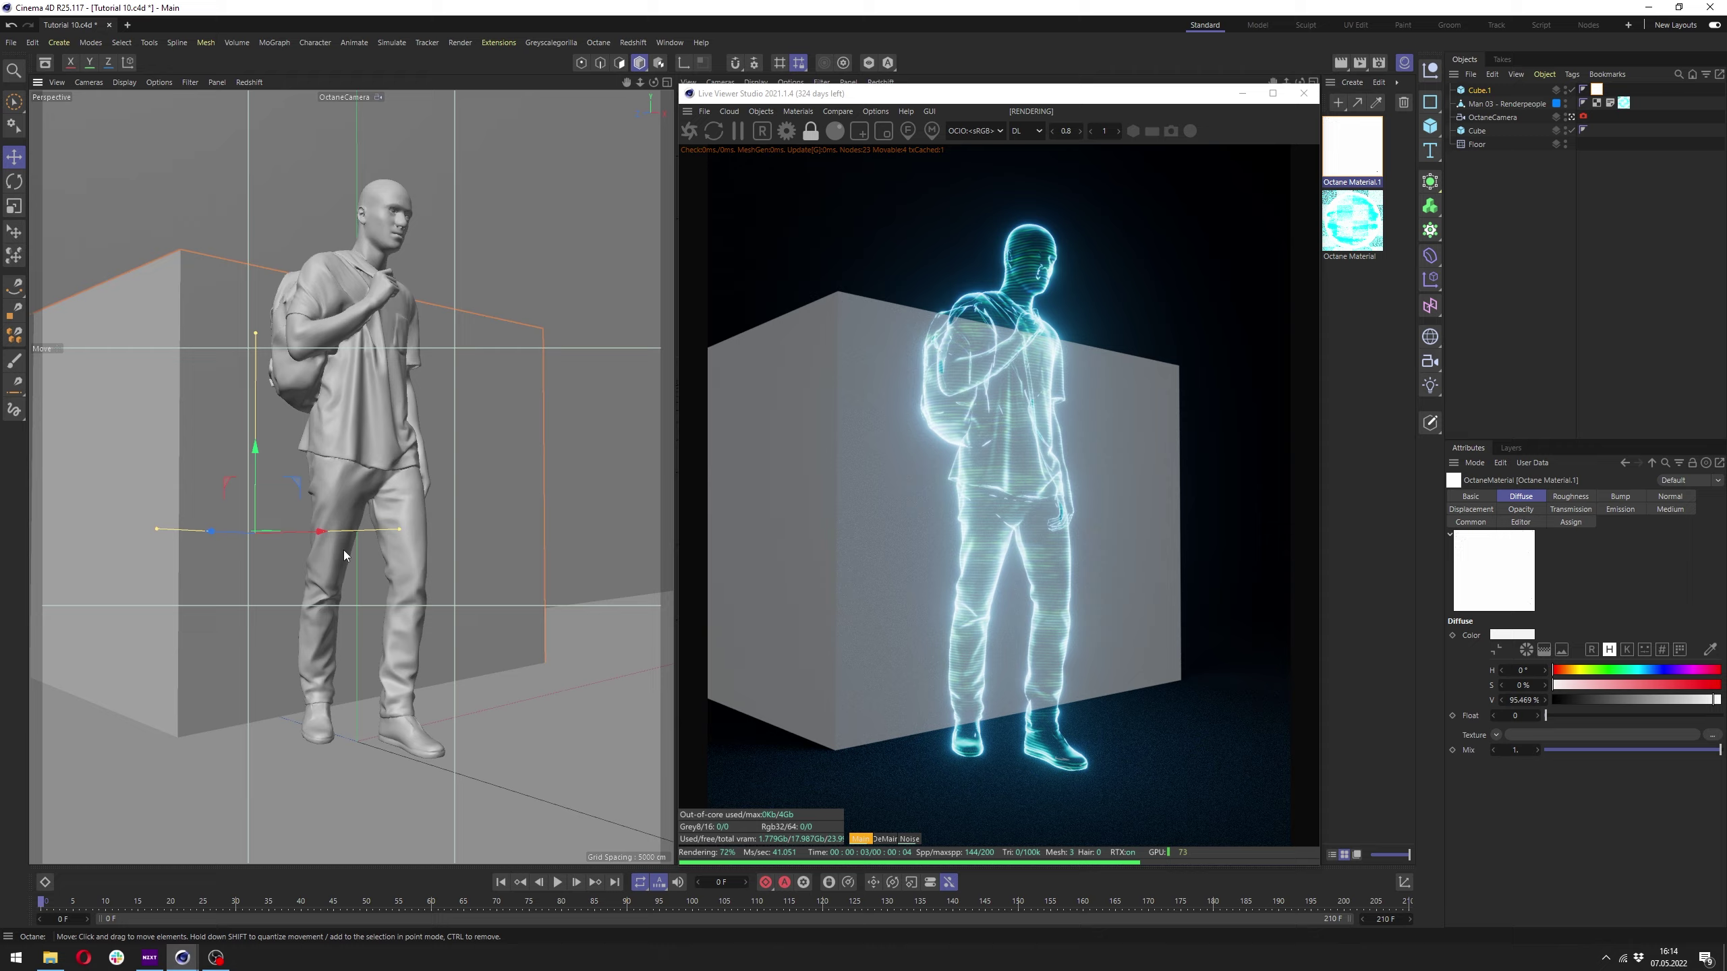
left_click_drag(254, 333, 286, 569)
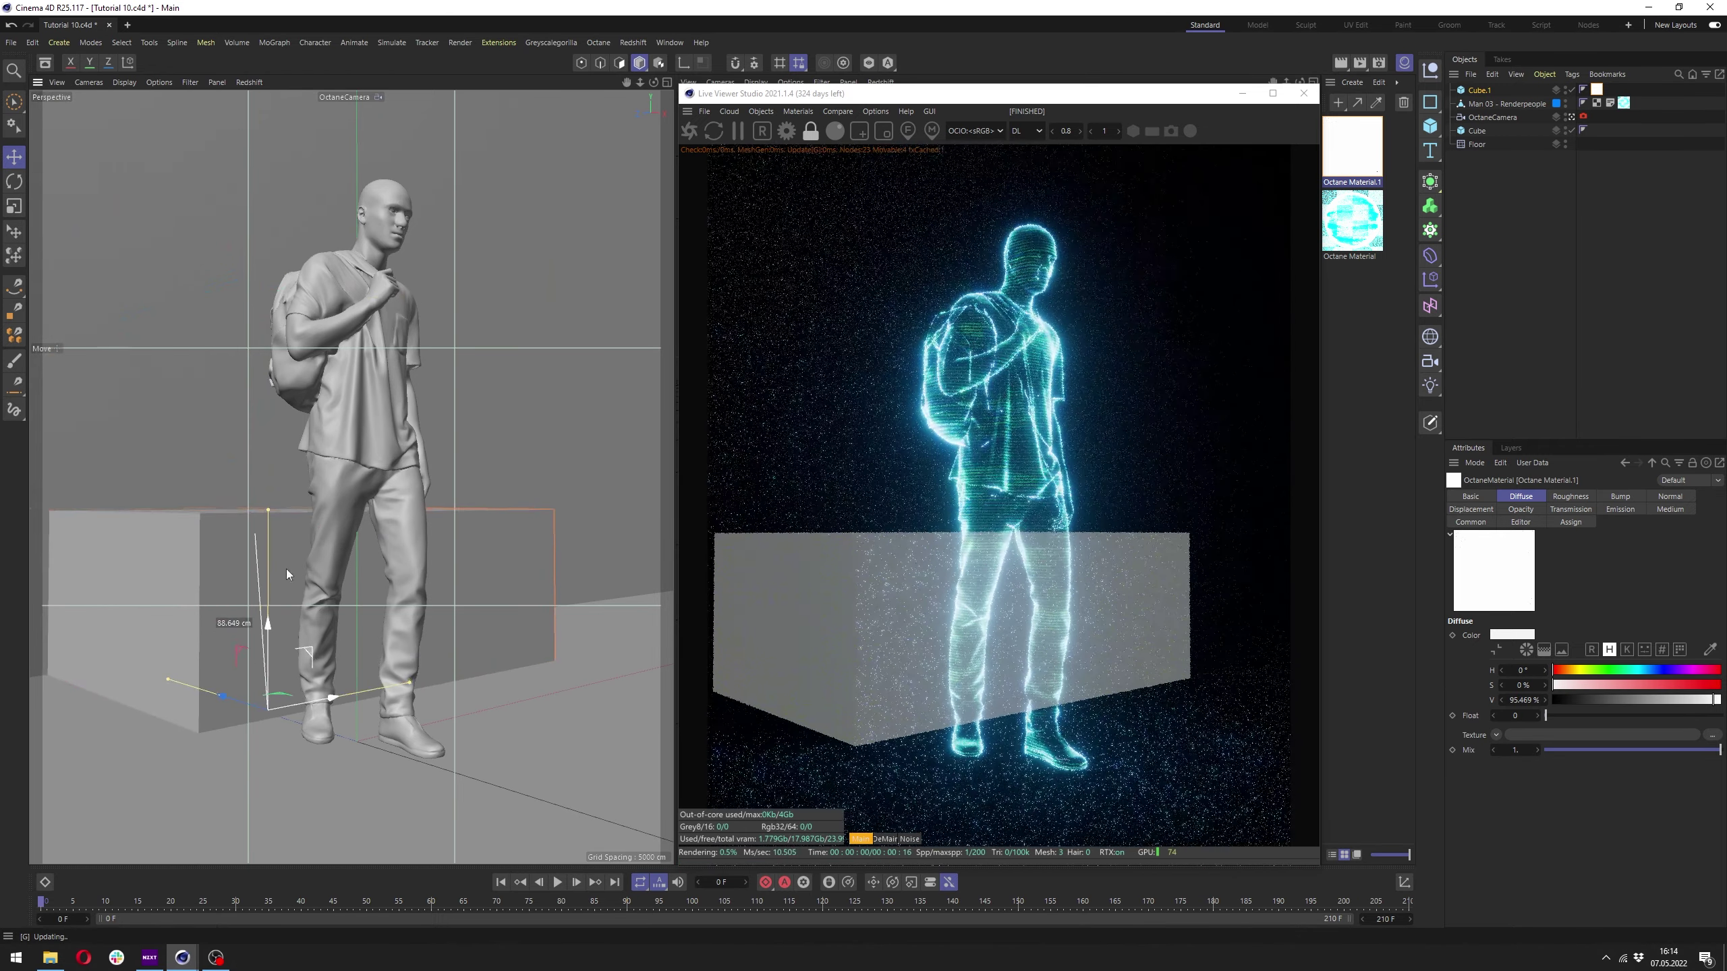
key("Delete")
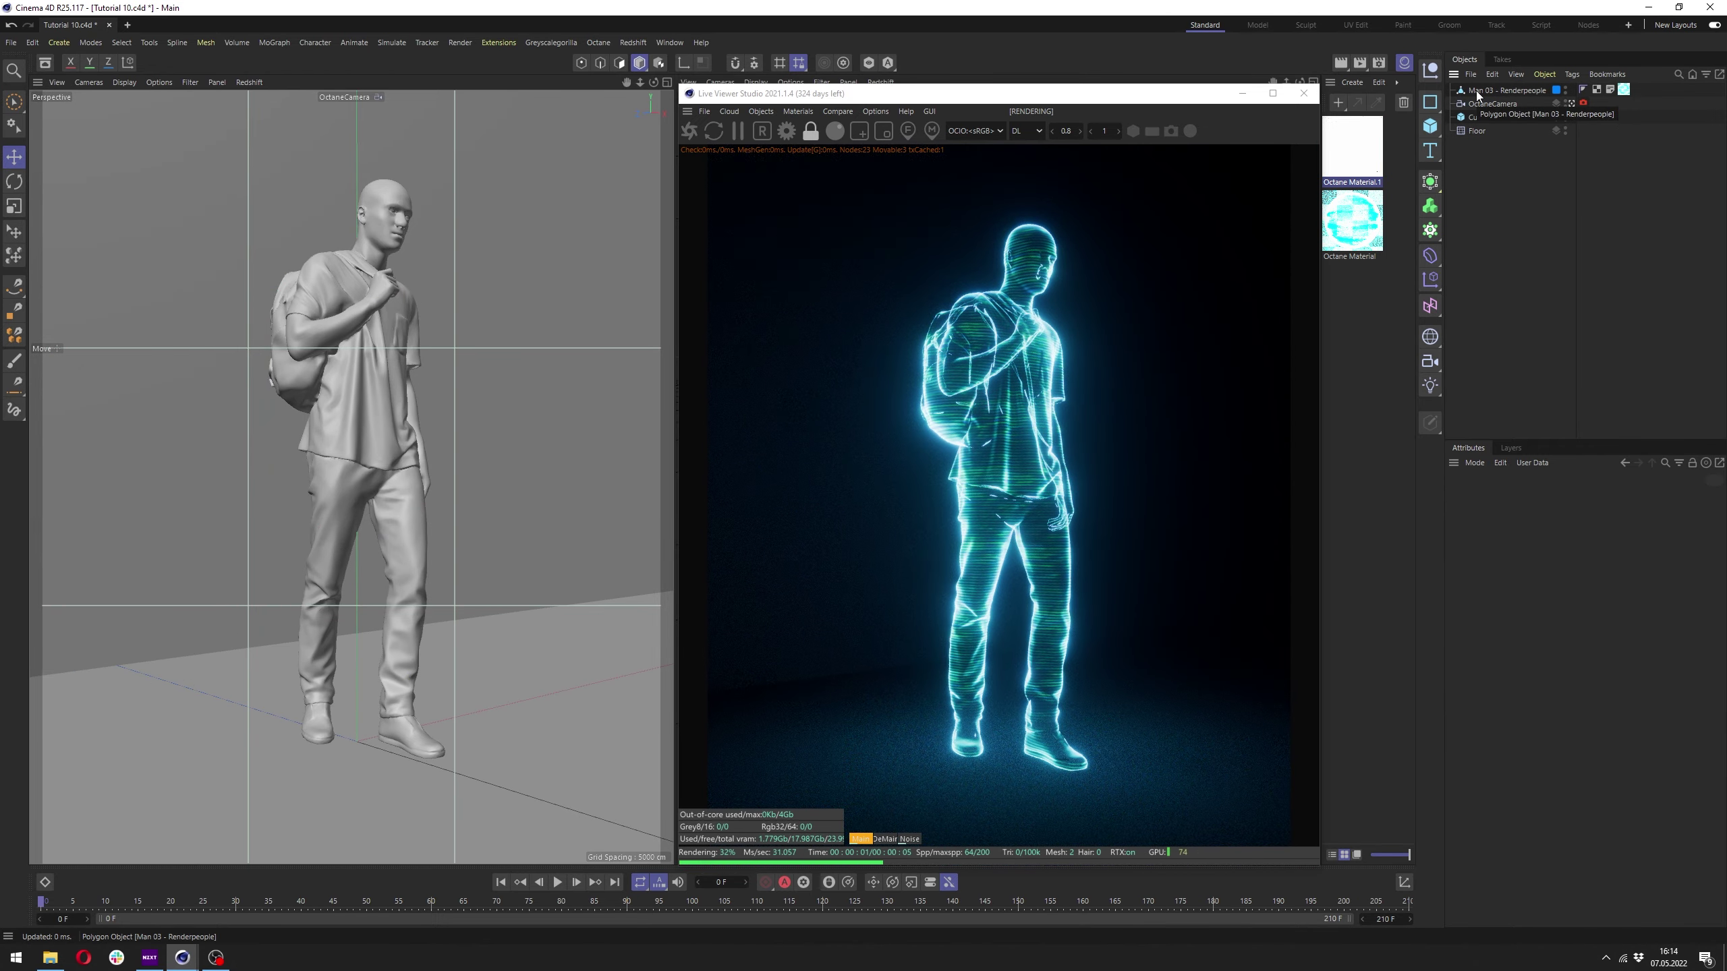